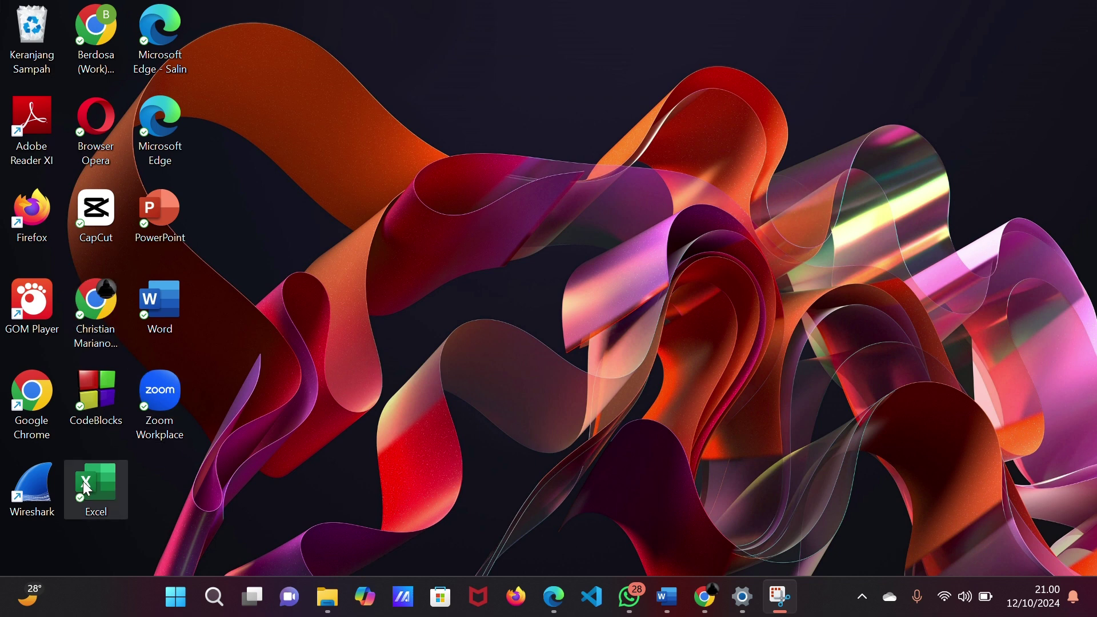
Open Wireshark and start a live packet capture on the Wi-Fi interface.
double_click(32, 485)
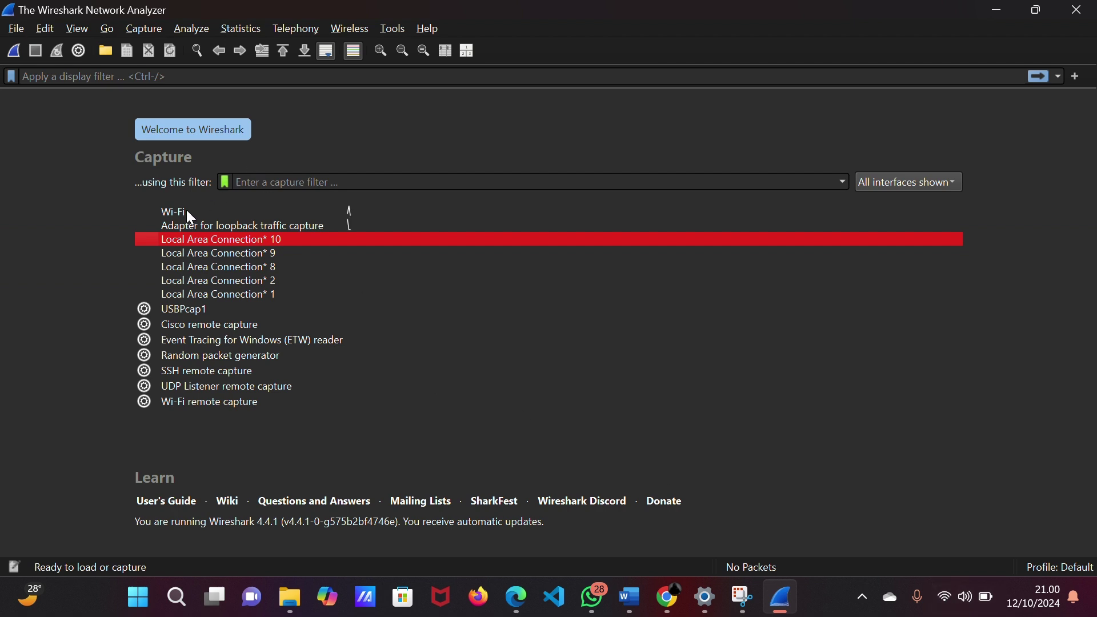
left_click(185, 211)
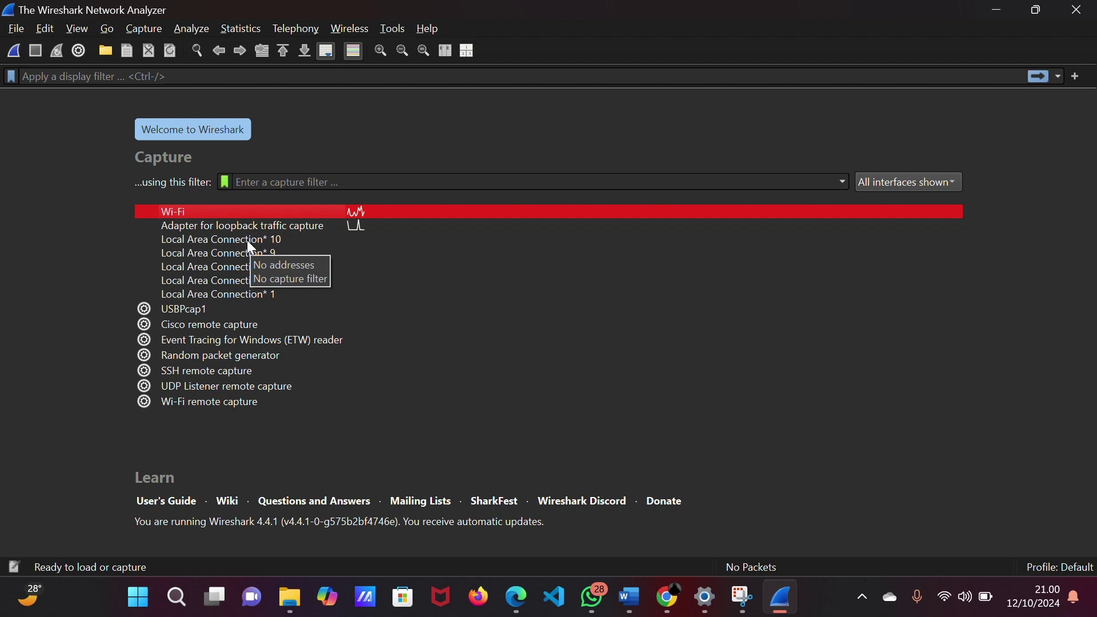
double_click(237, 212)
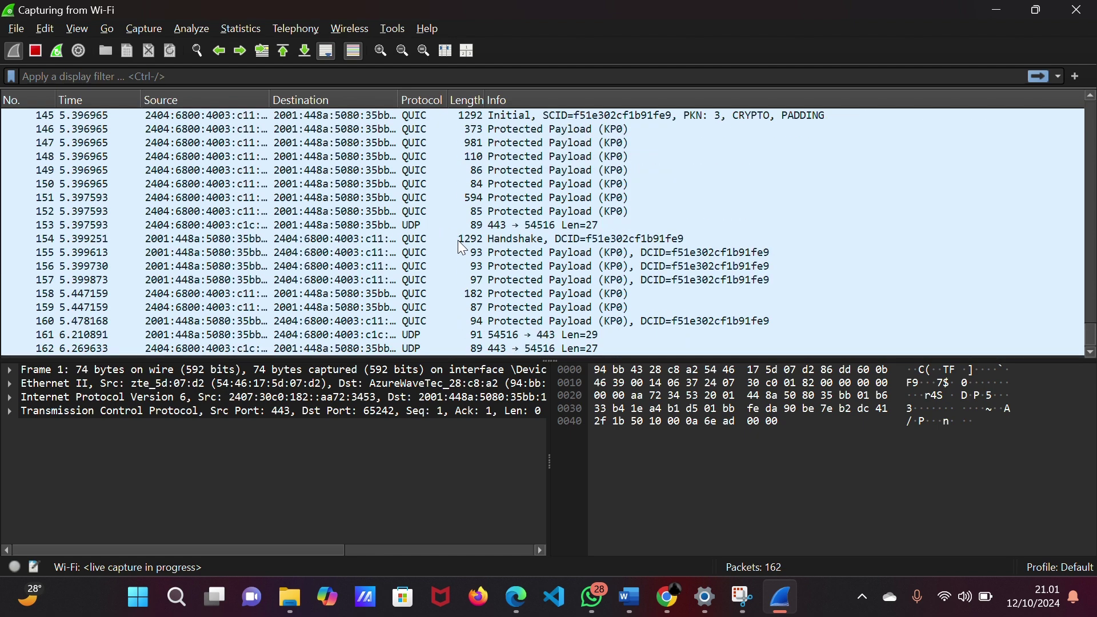
Examine the live packet list back to the first packet, checking the protocols and packet info.
scroll(462, 240, "up", 5)
scroll(321, 239, "up", 5)
scroll(338, 243, "down", 2)
scroll(349, 247, "up", 7)
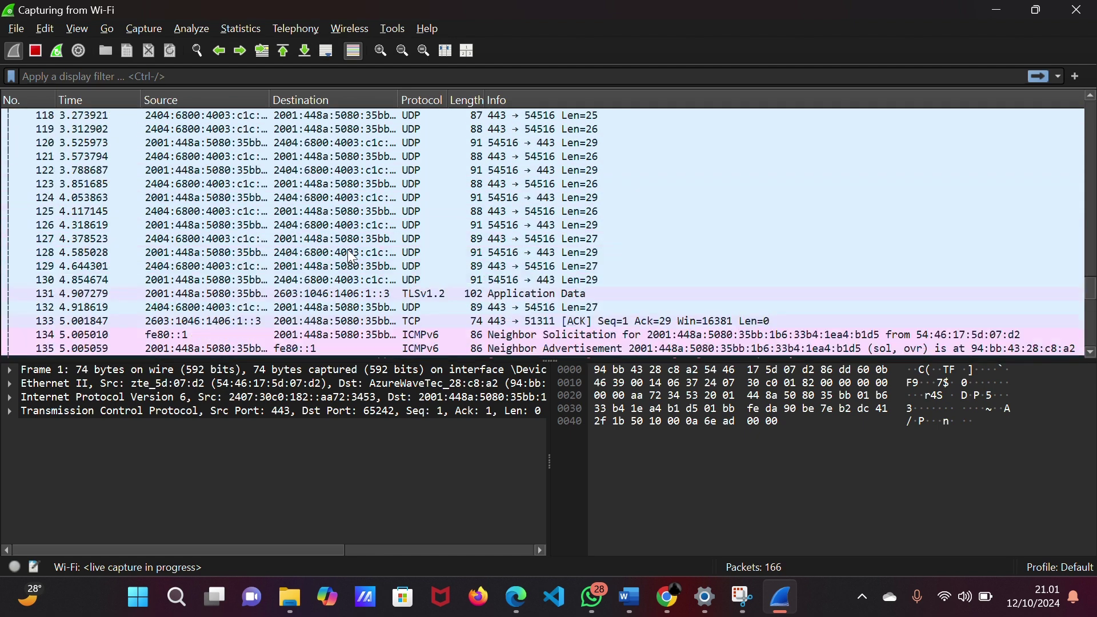
scroll(362, 252, "up", 5)
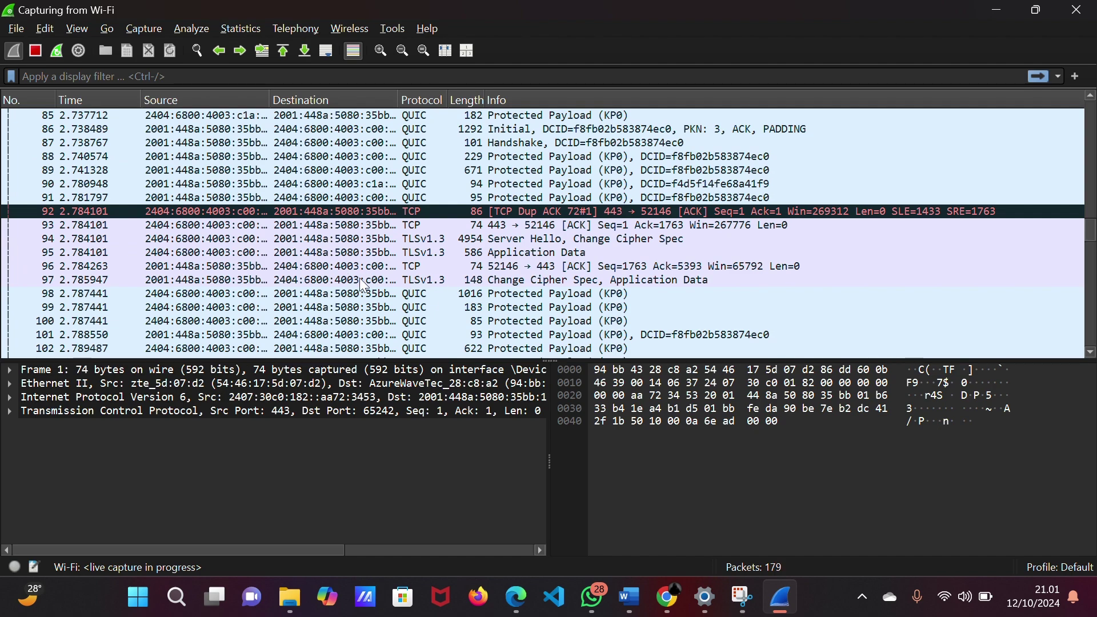
scroll(541, 321, "down", 1)
scroll(540, 300, "up", 20)
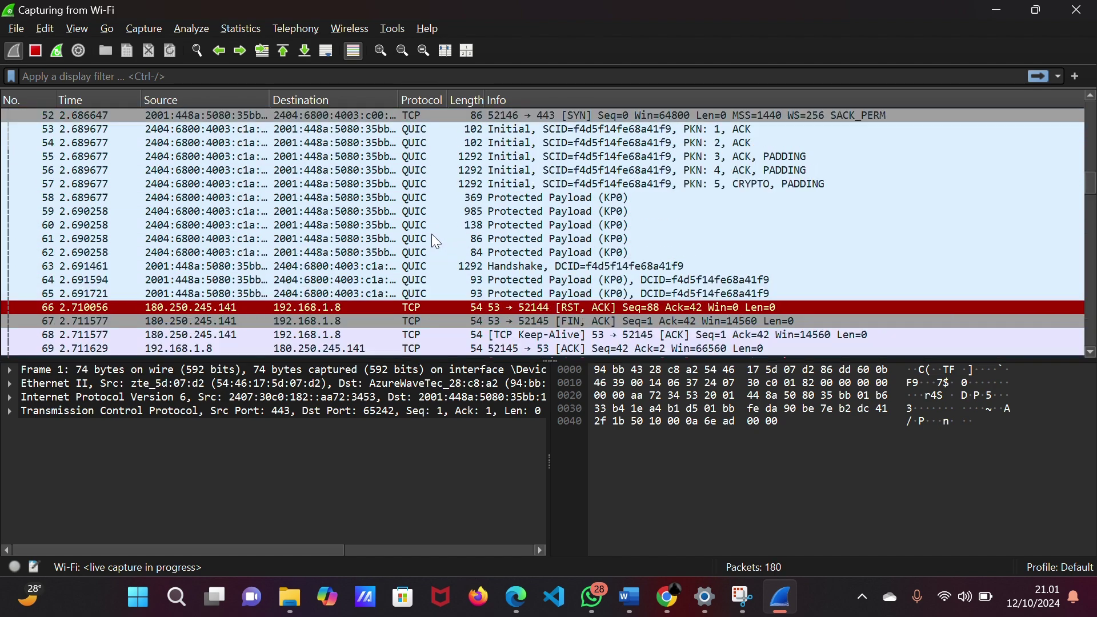
scroll(436, 240, "up", 7)
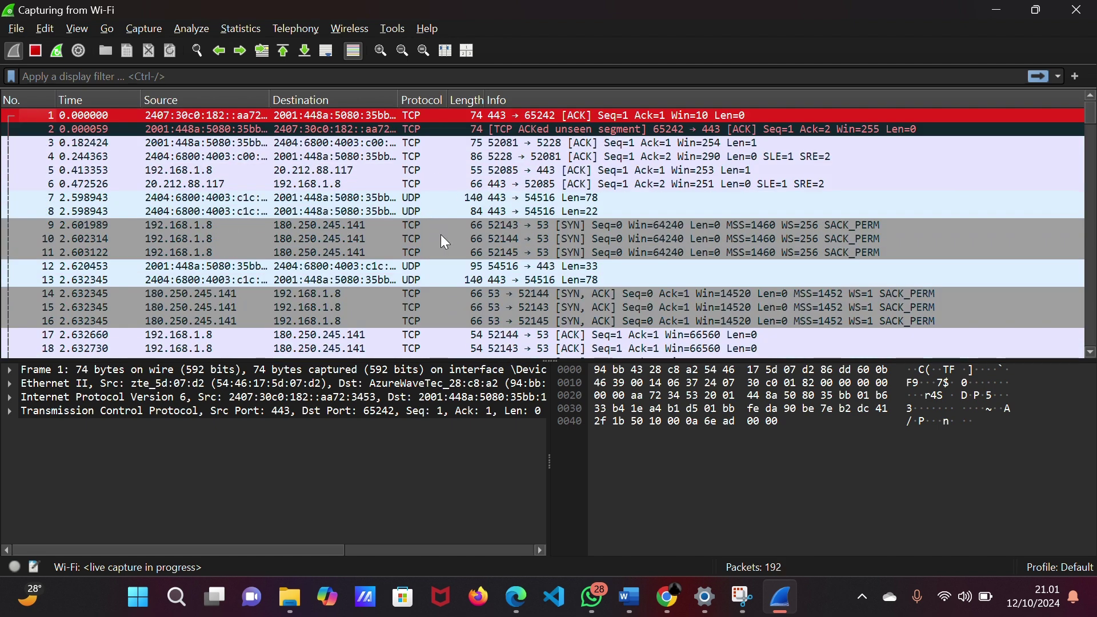
scroll(441, 235, "down", 4)
scroll(434, 230, "down", 18)
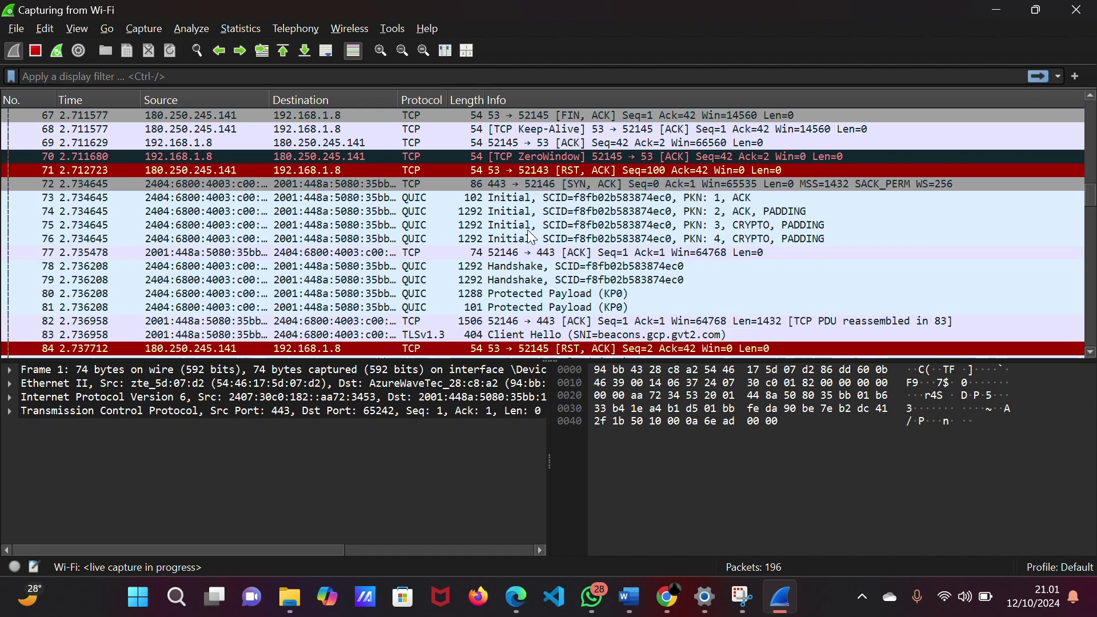
scroll(525, 234, "up", 15)
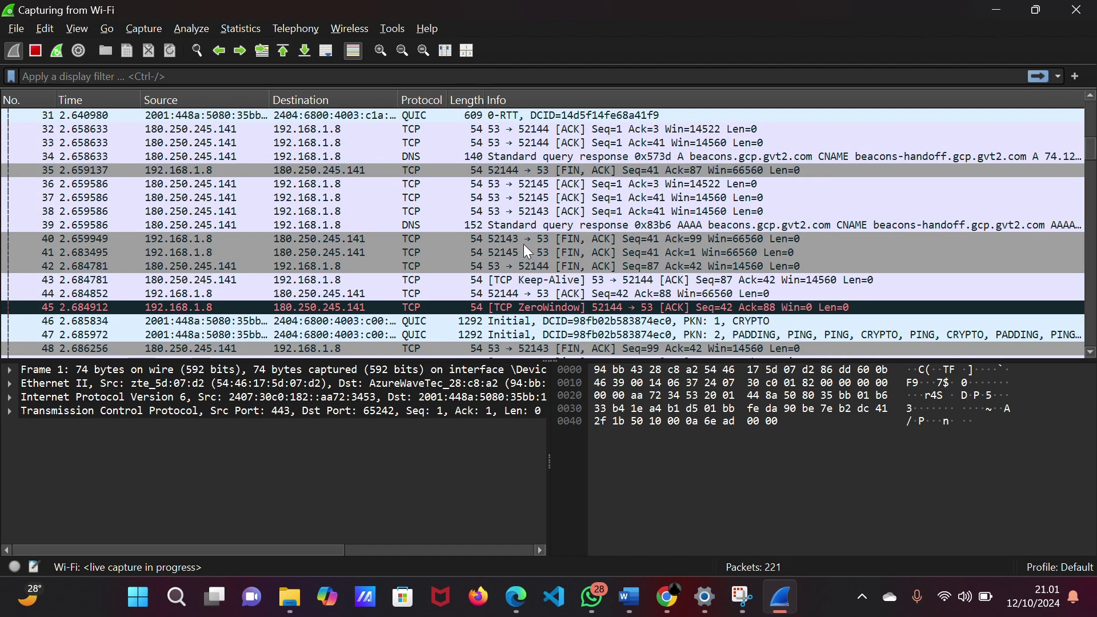
scroll(530, 252, "up", 7)
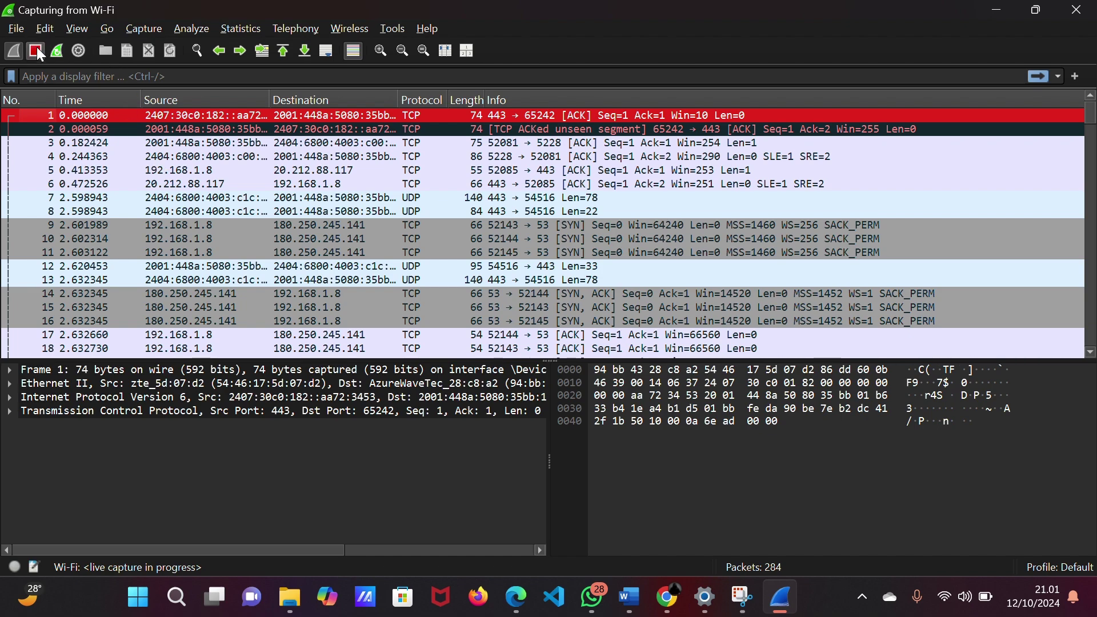
scroll(361, 198, "down", 20)
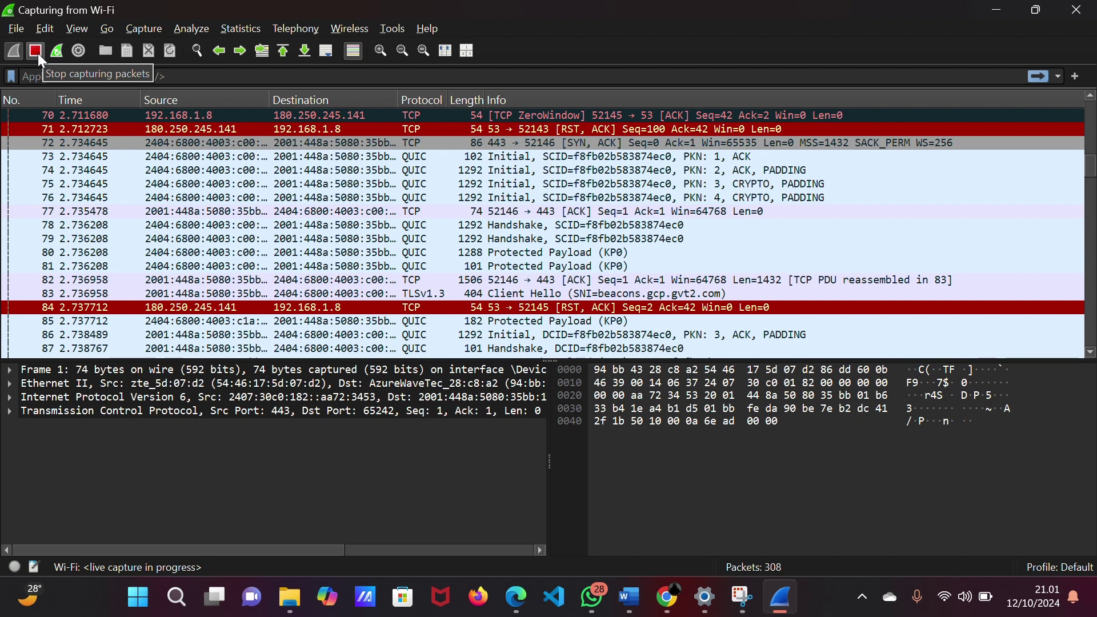
scroll(755, 276, "up", 15)
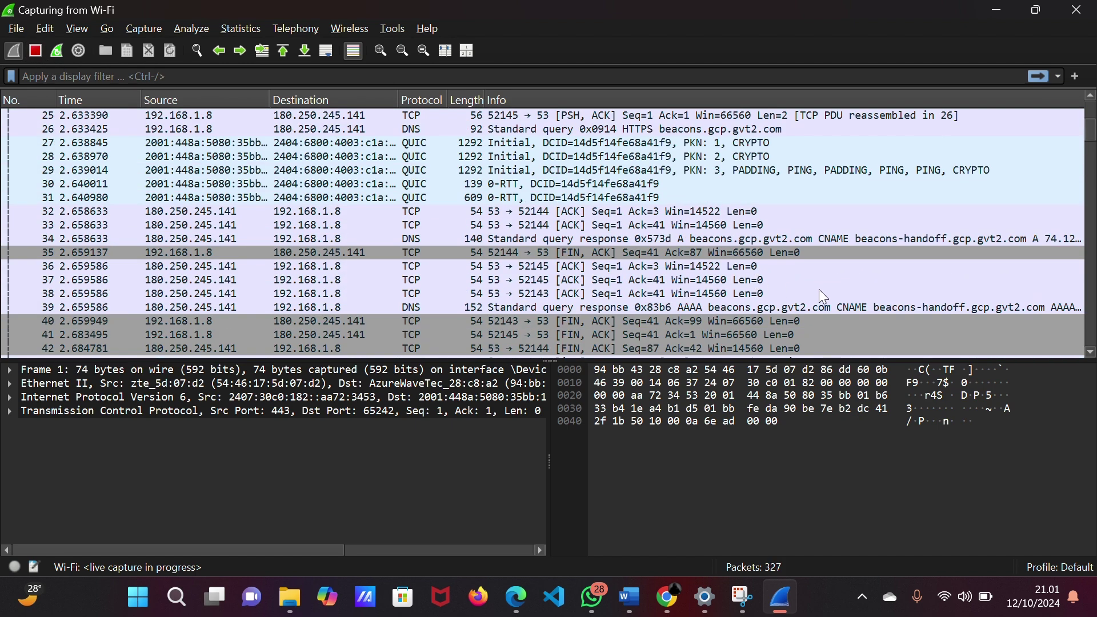
Switch to Chrome and search Google for youtube in a new tab to generate network traffic.
left_click(668, 597)
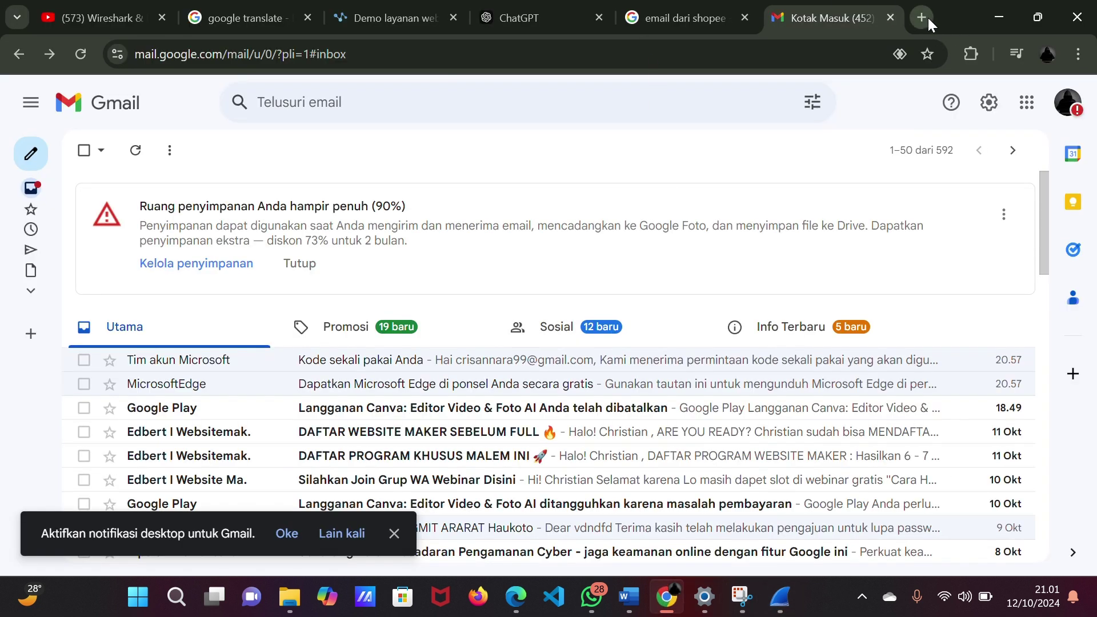
left_click(923, 18)
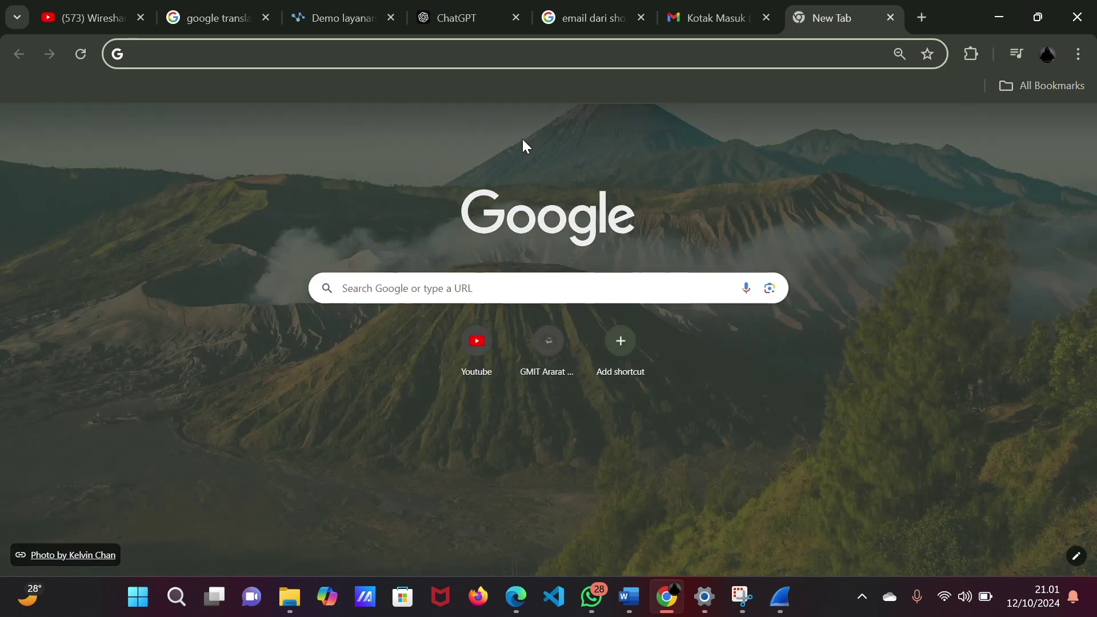
type("youtube.com/watch?v=AsIx7Xe8M9o")
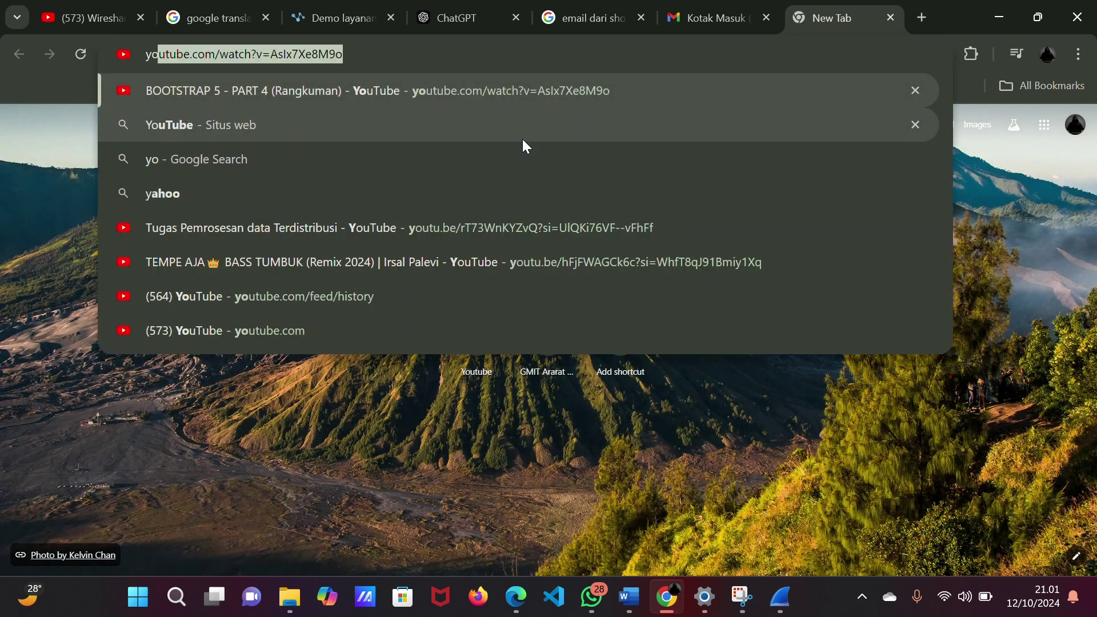
left_click(389, 117)
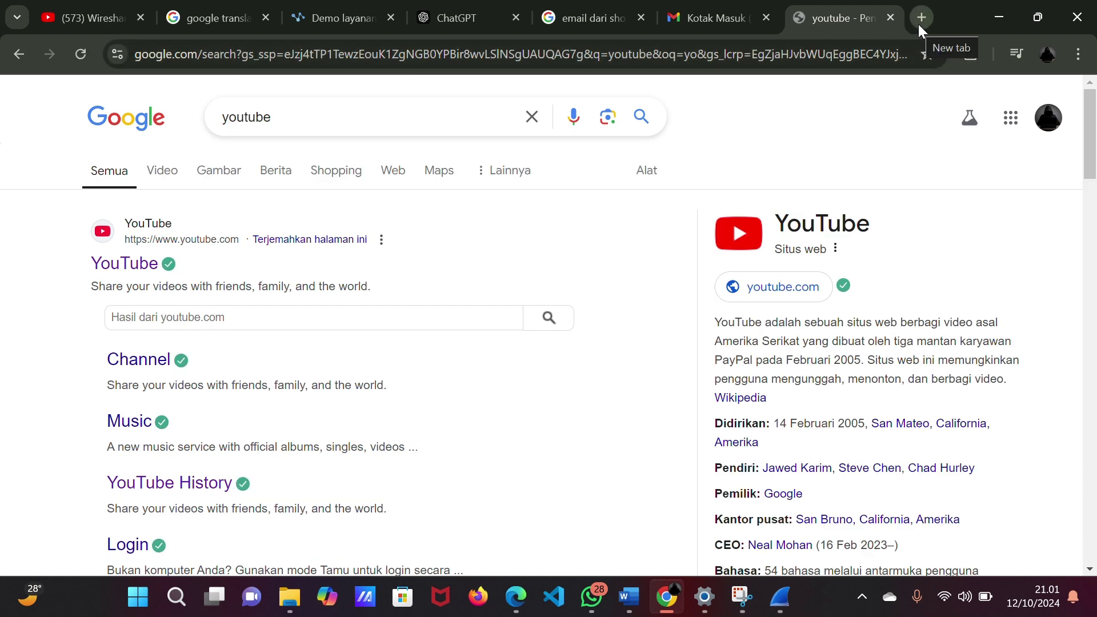
Search Google for amazon in another new tab, open the Amazon.com Official Site result and browse its home page.
left_click(921, 18)
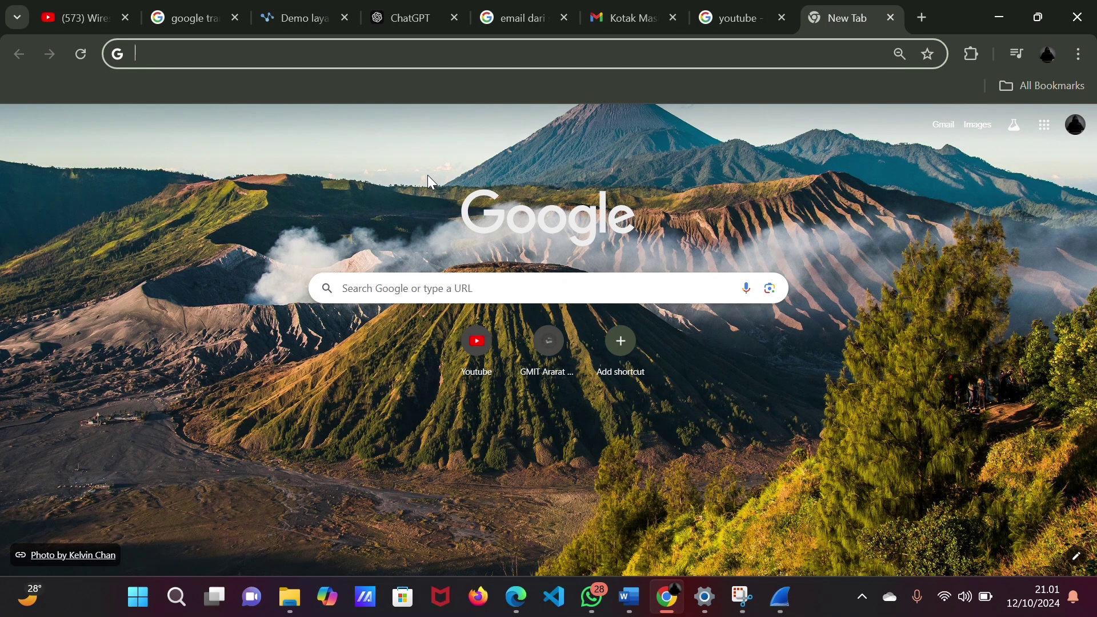
type("amaz")
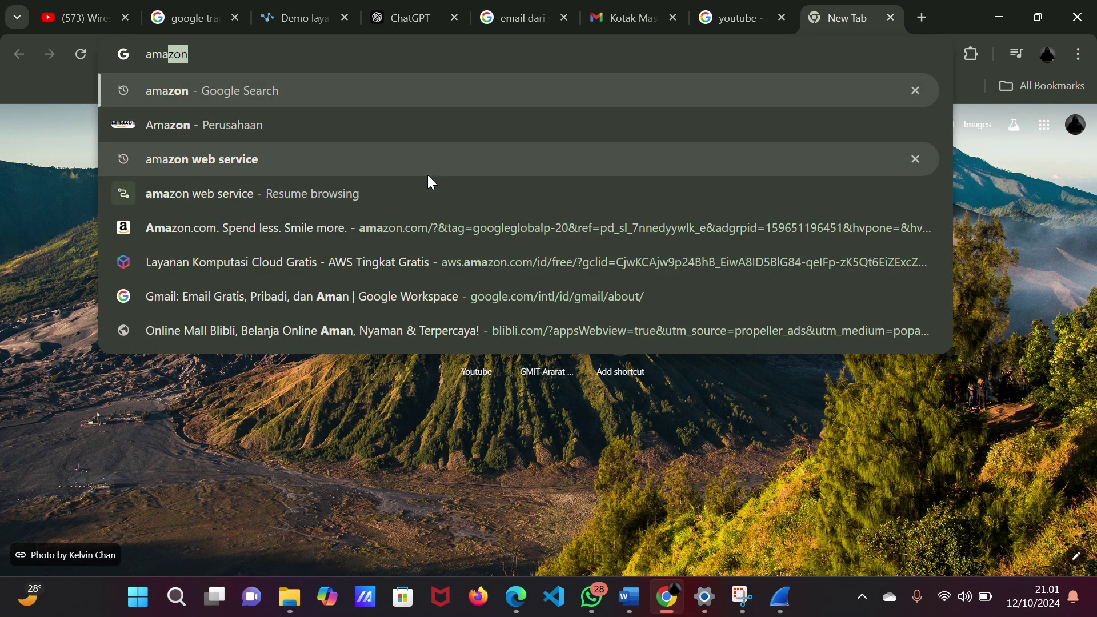
type("on")
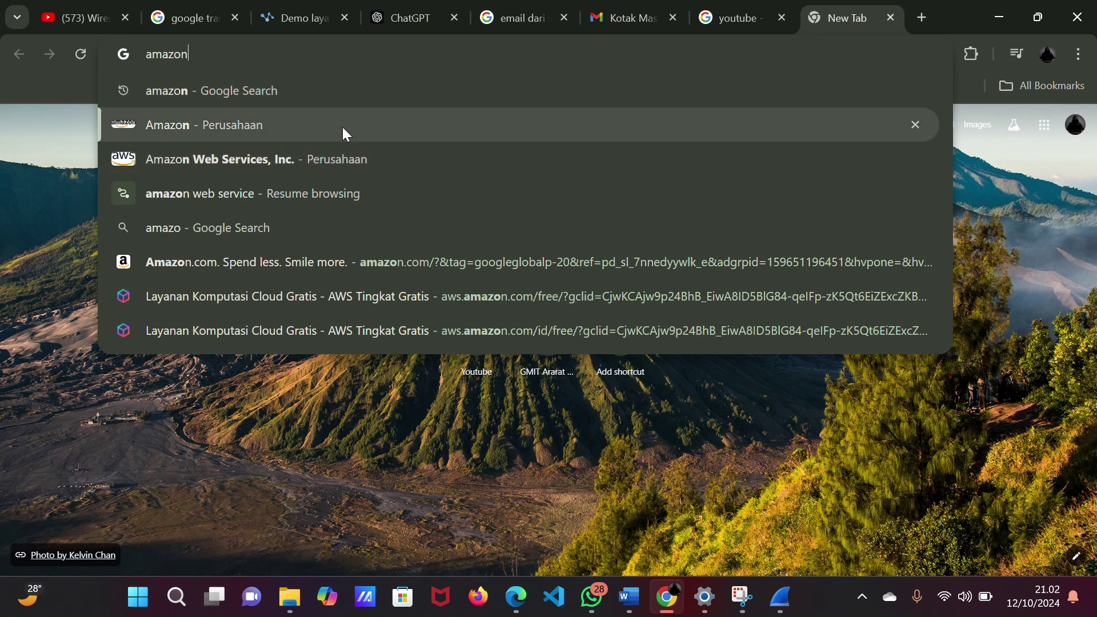
left_click(343, 125)
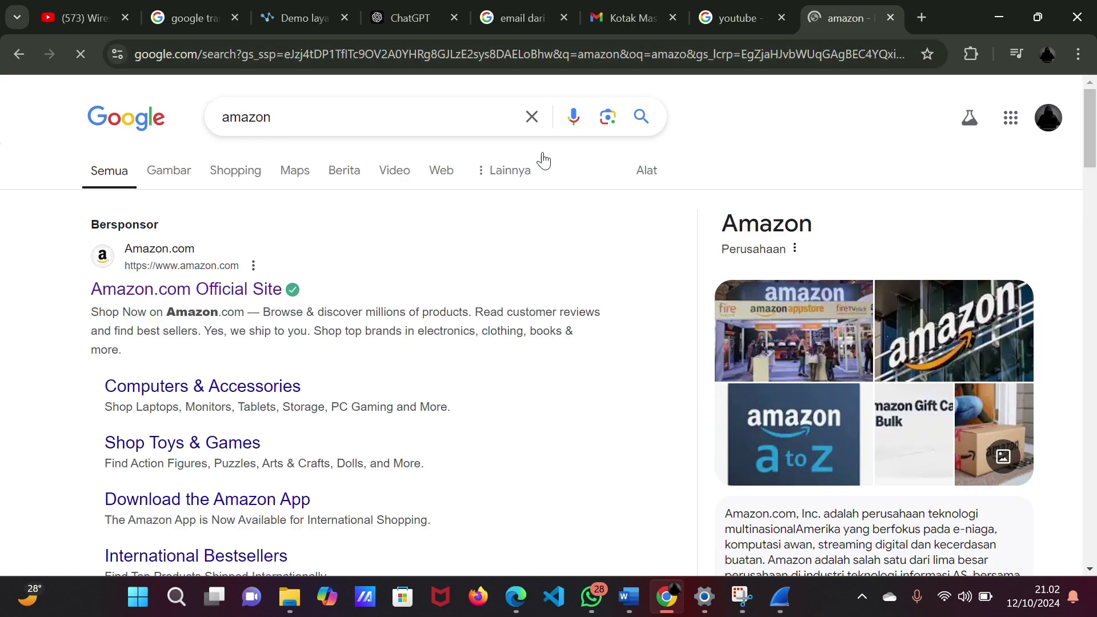
left_click(194, 292)
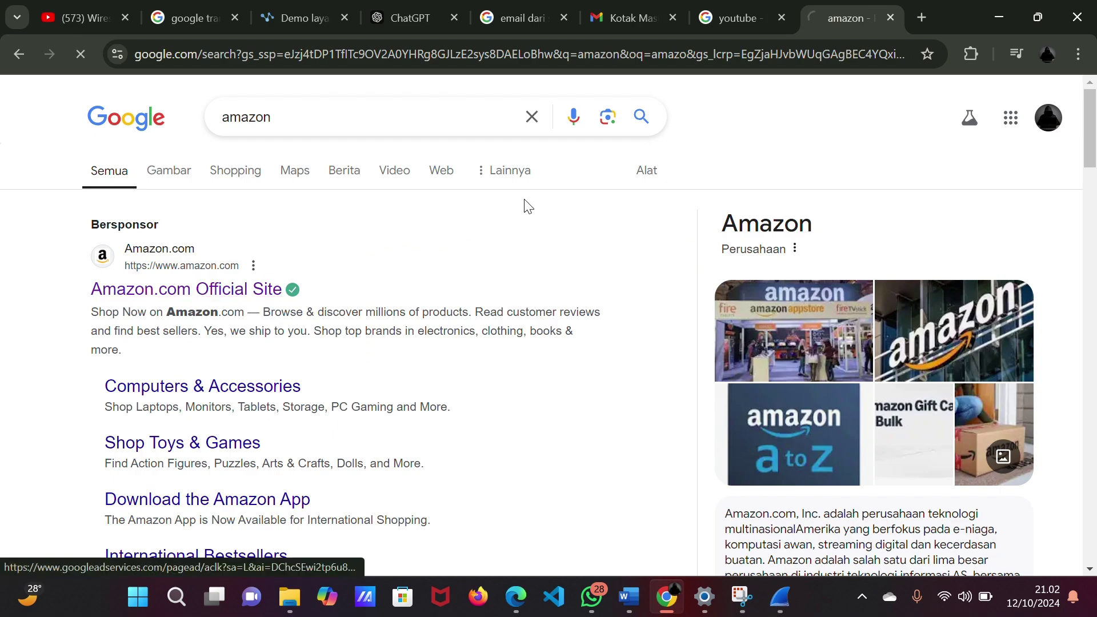
scroll(732, 225, "down", 15)
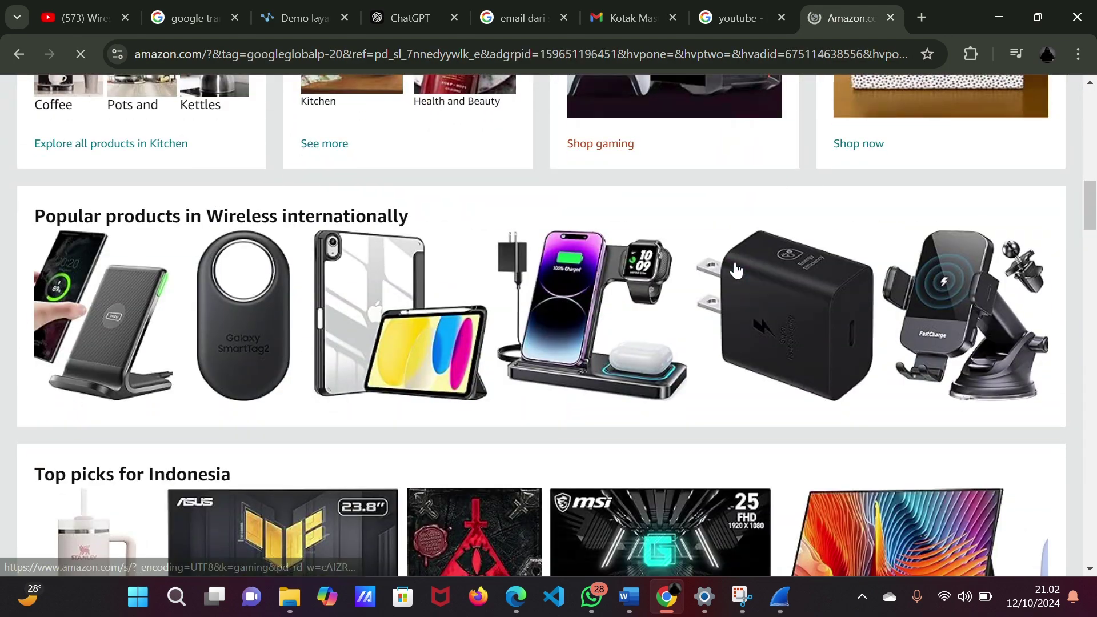
scroll(736, 271, "up", 15)
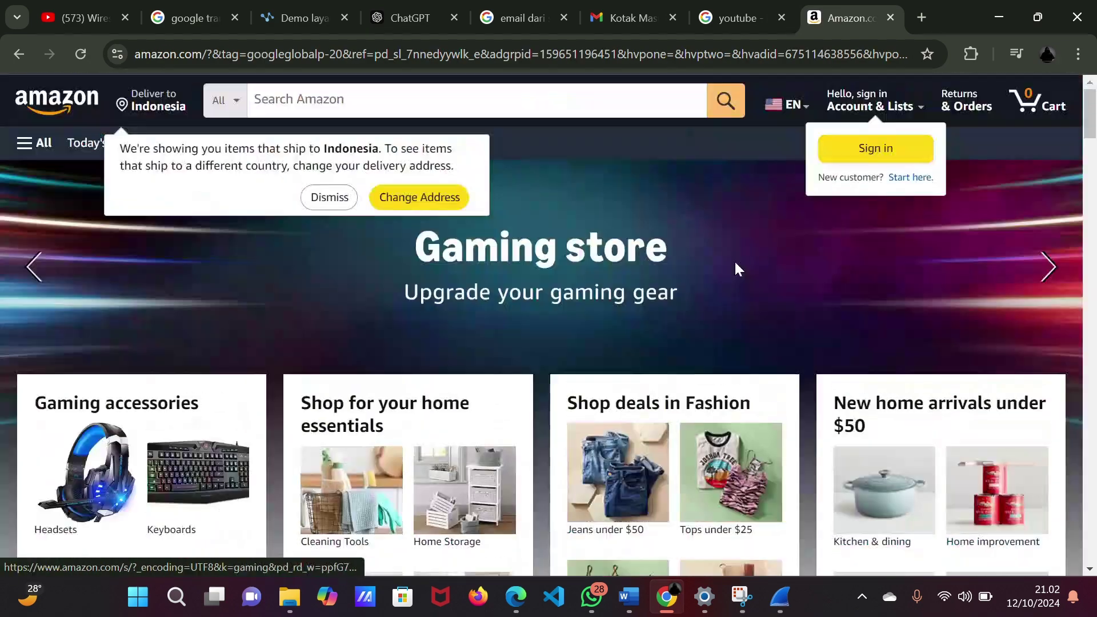
Switch back to Wireshark and review the first few dozen packets of the running Wi-Fi capture.
left_click(786, 611)
scroll(491, 150, "up", 8)
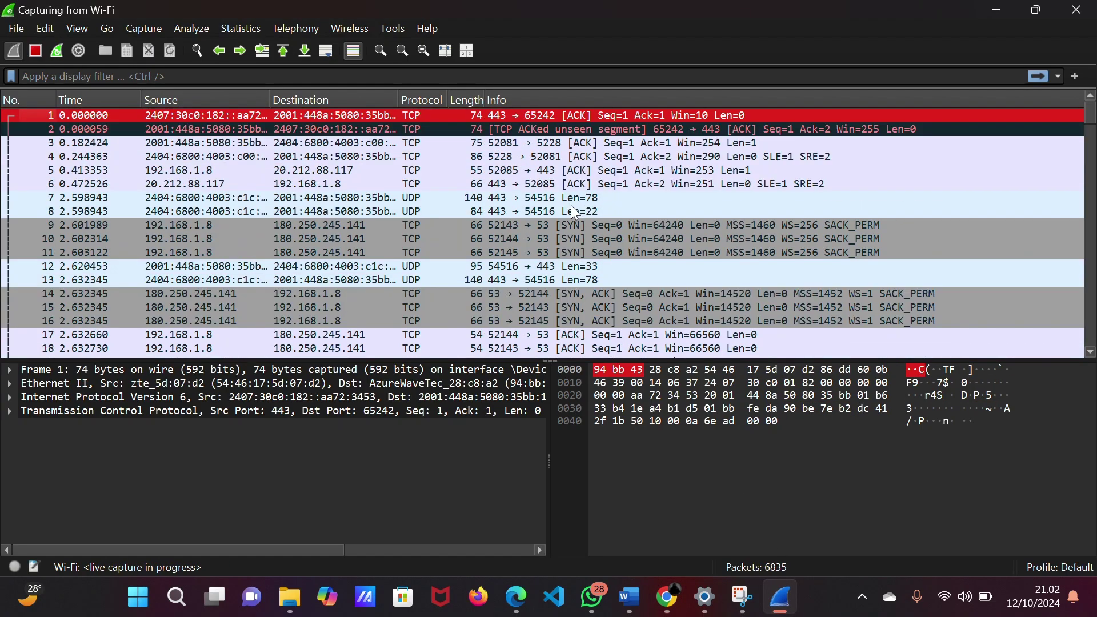
scroll(451, 177, "down", 7)
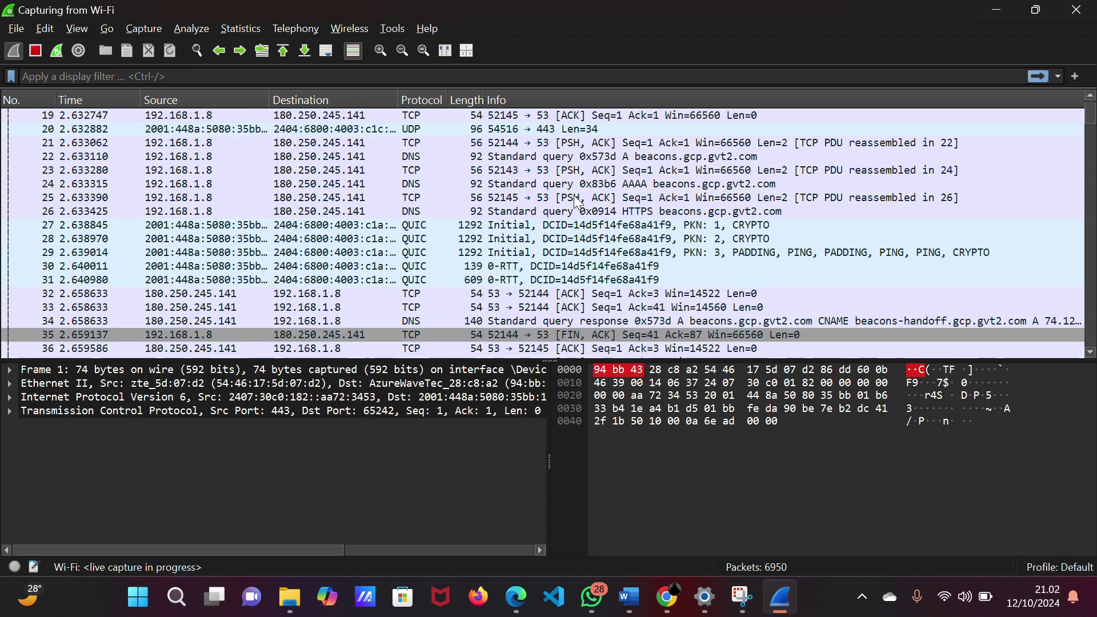
scroll(408, 218, "down", 3)
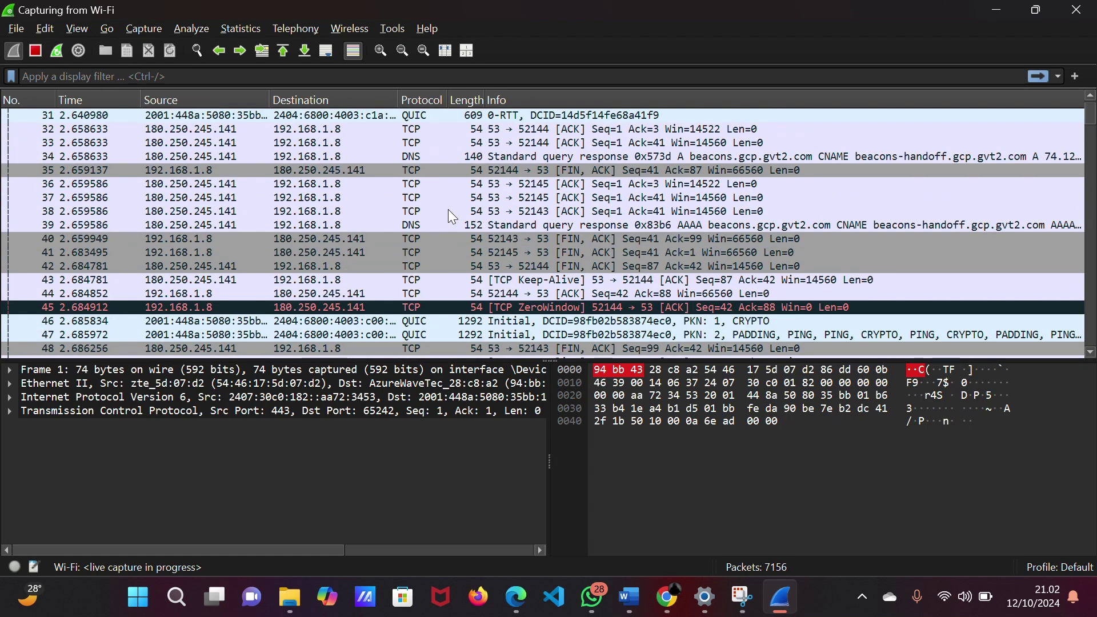
scroll(453, 216, "up", 4)
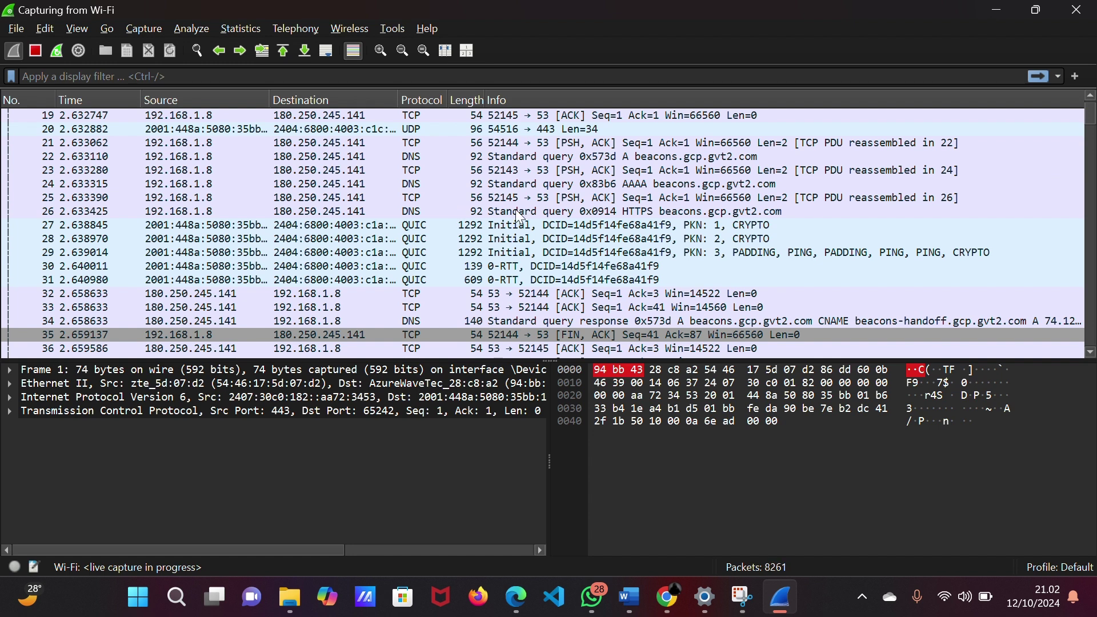
scroll(503, 200, "up", 6)
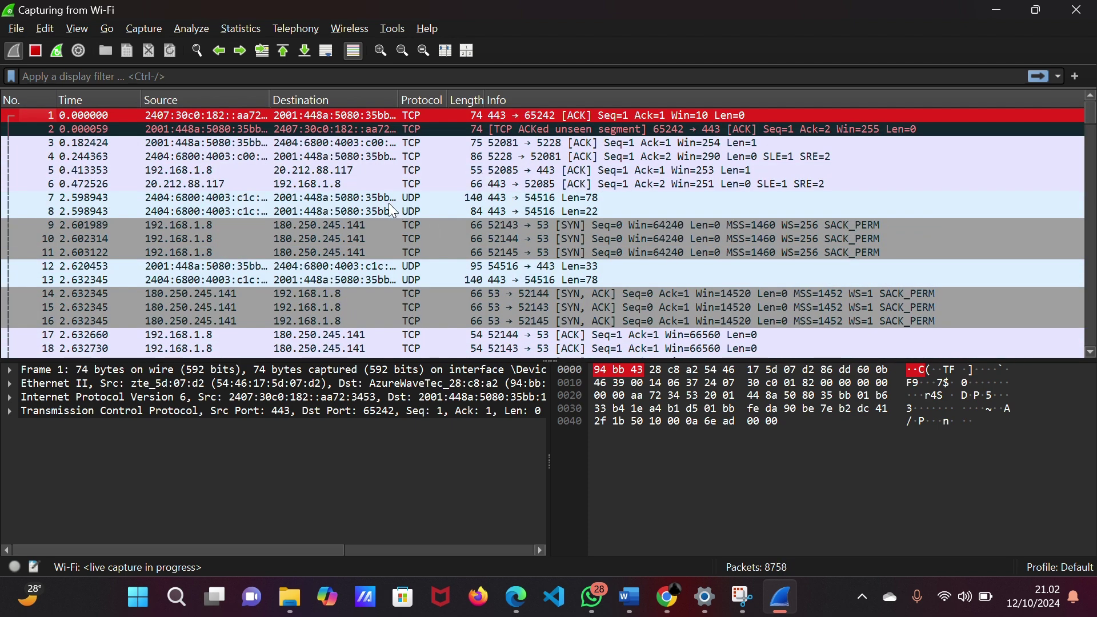
left_click(459, 33)
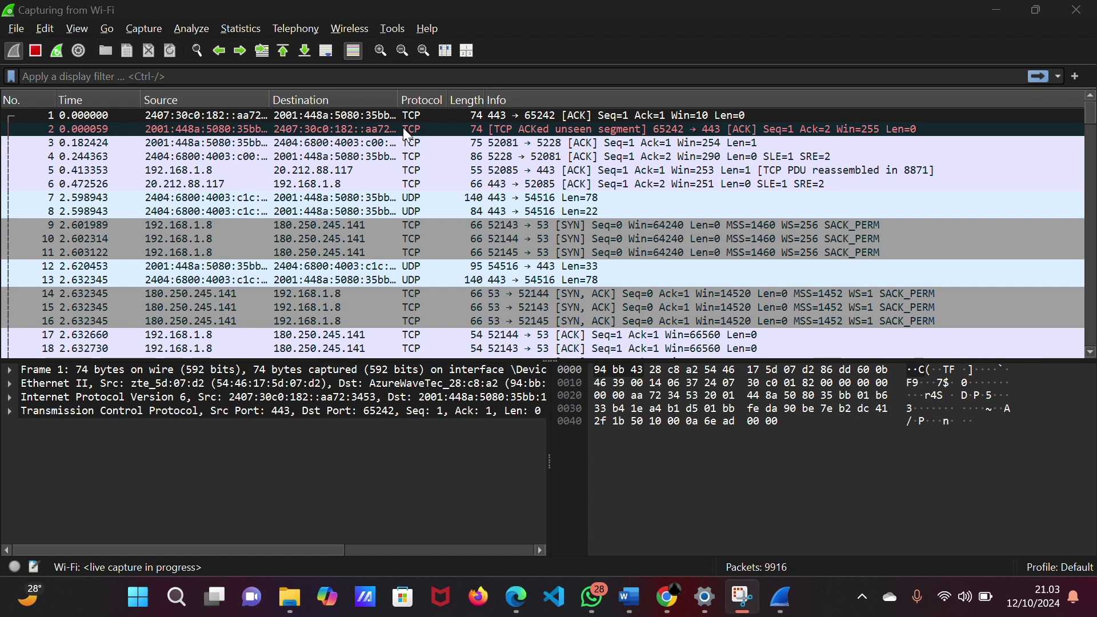
Examine the time, source, destination, protocol, length and info columns for the earliest captured packets.
scroll(403, 128, "down", 4)
scroll(402, 128, "up", 4)
scroll(257, 166, "down", 1)
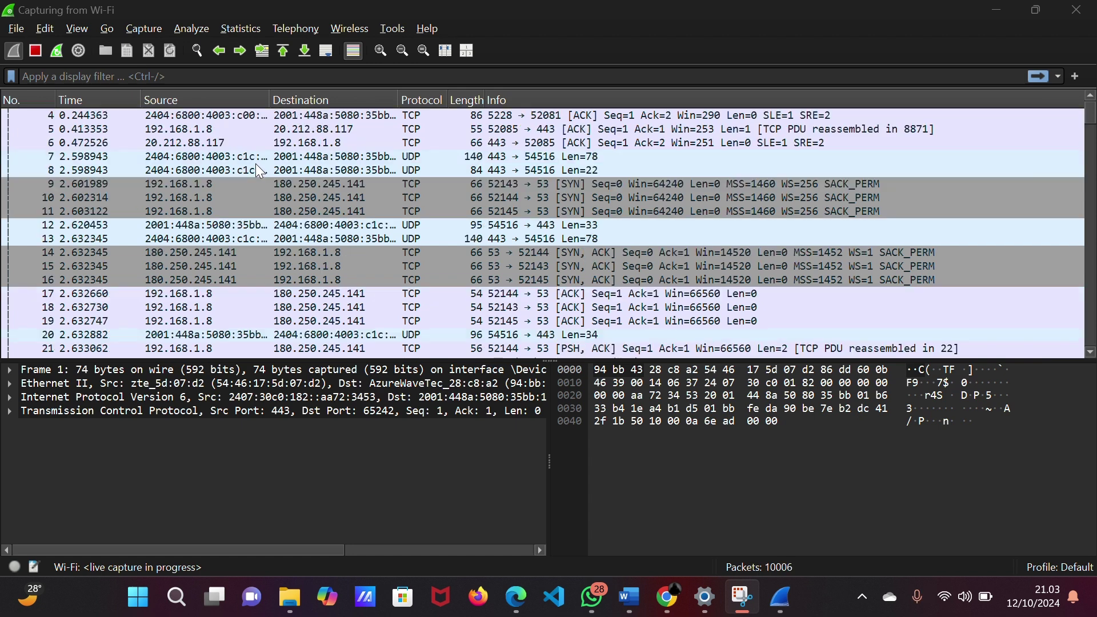
scroll(256, 163, "up", 1)
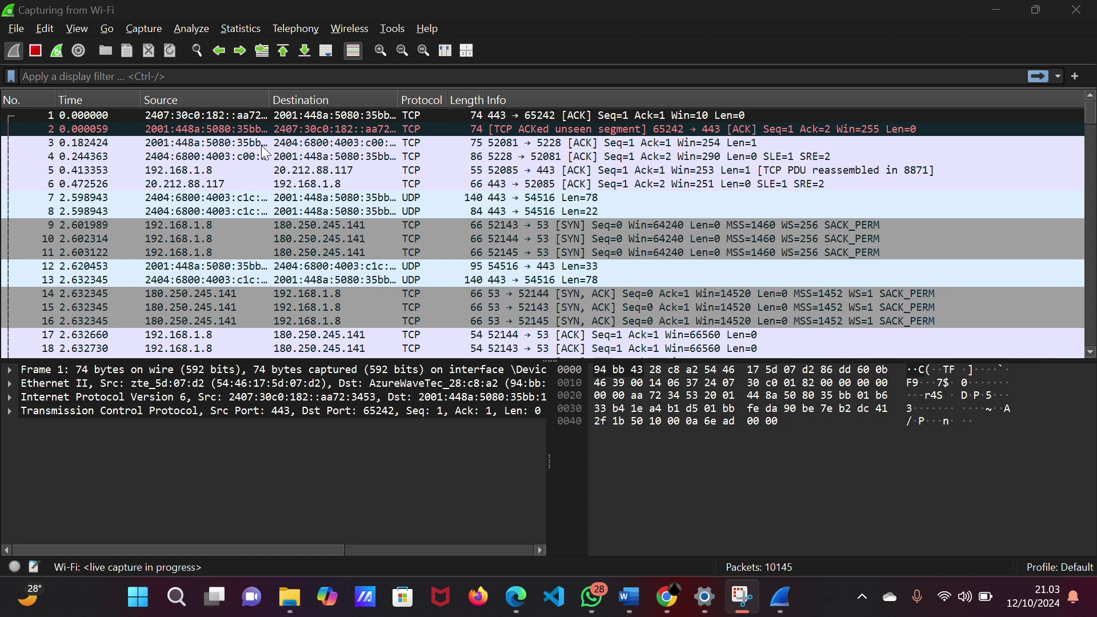
scroll(260, 150, "down", 2)
scroll(261, 152, "up", 1)
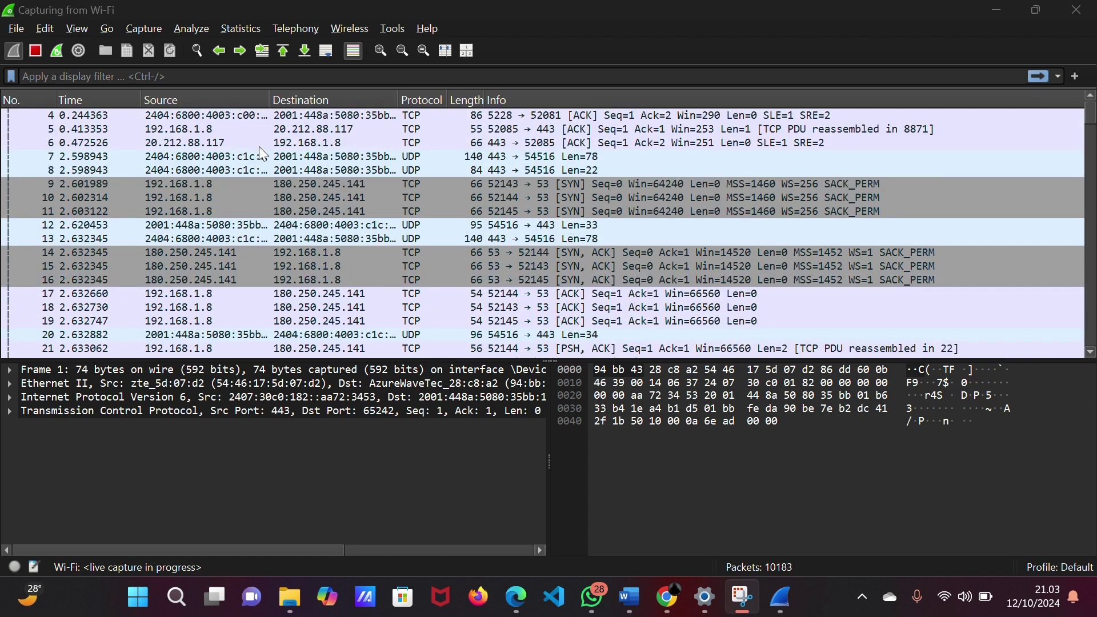
scroll(260, 149, "up", 1)
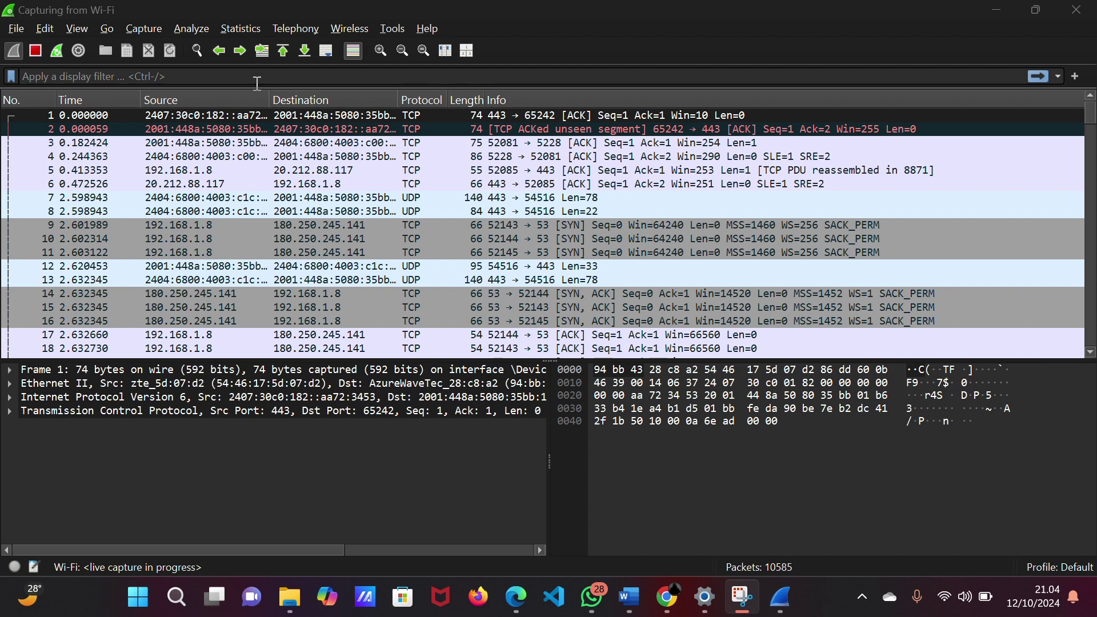
scroll(240, 117, "down", 3)
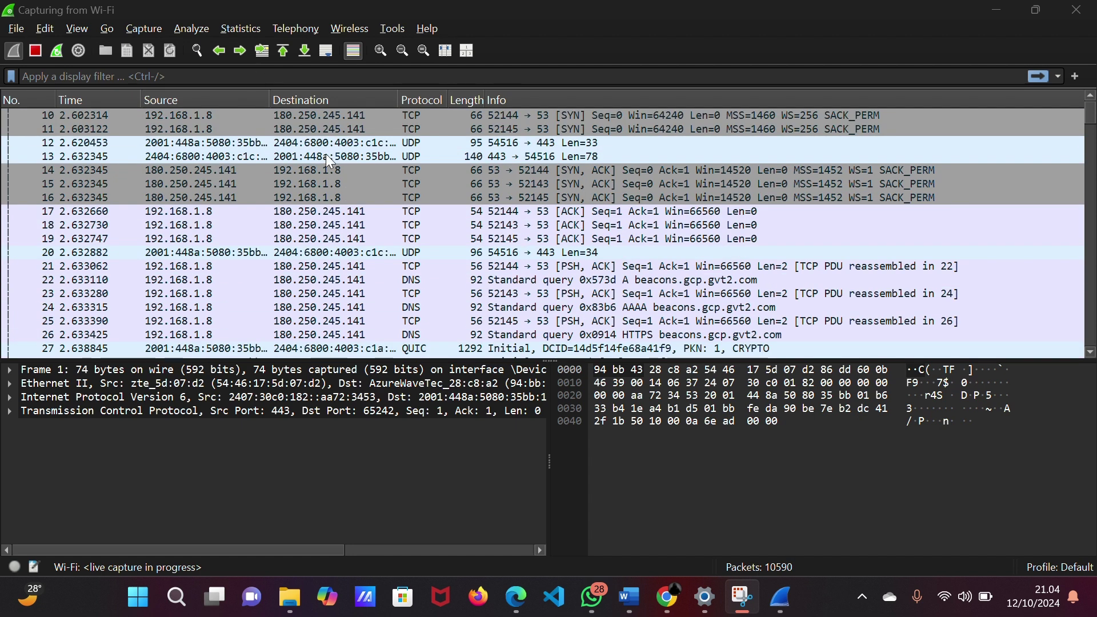
scroll(326, 153, "up", 3)
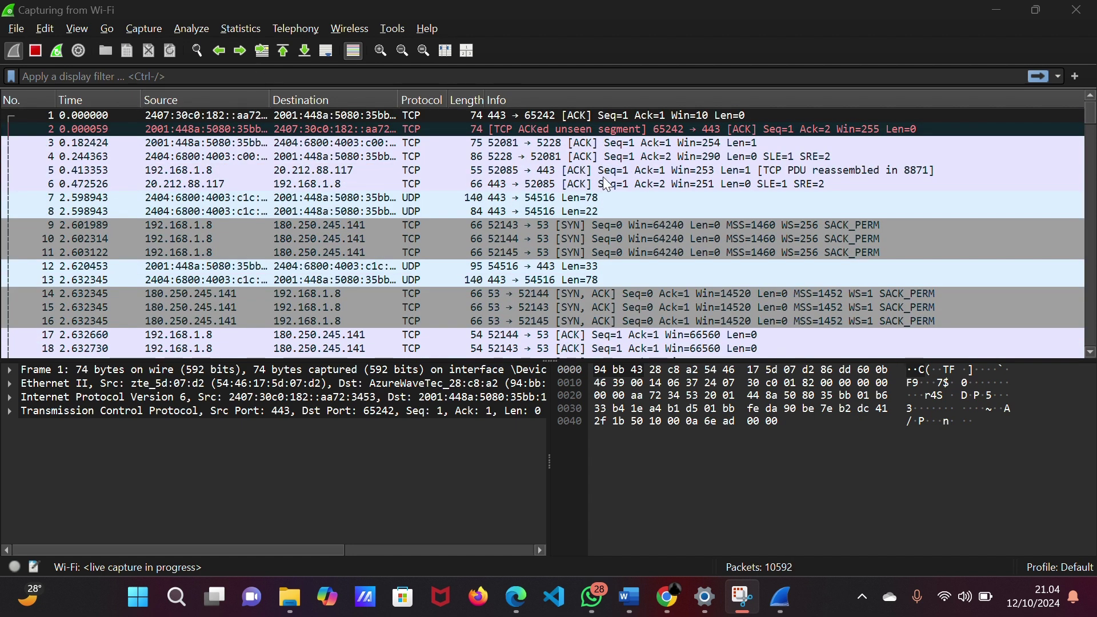
Switch to Chrome and look over the Amazon home page's banner and product categories.
left_click(667, 597)
scroll(436, 299, "down", 6)
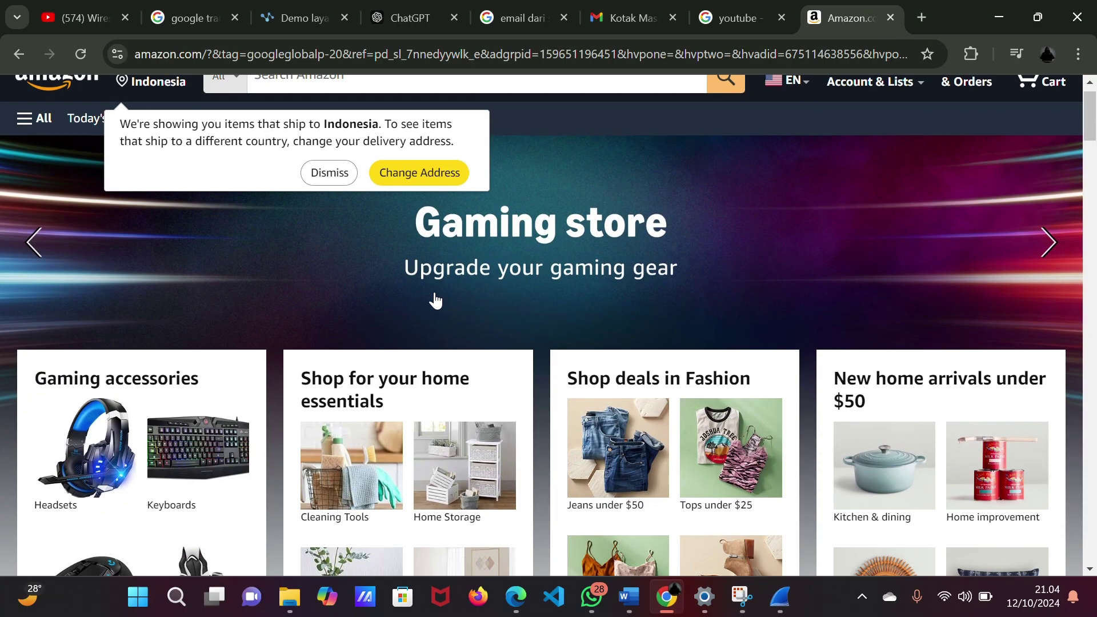
scroll(458, 299, "up", 6)
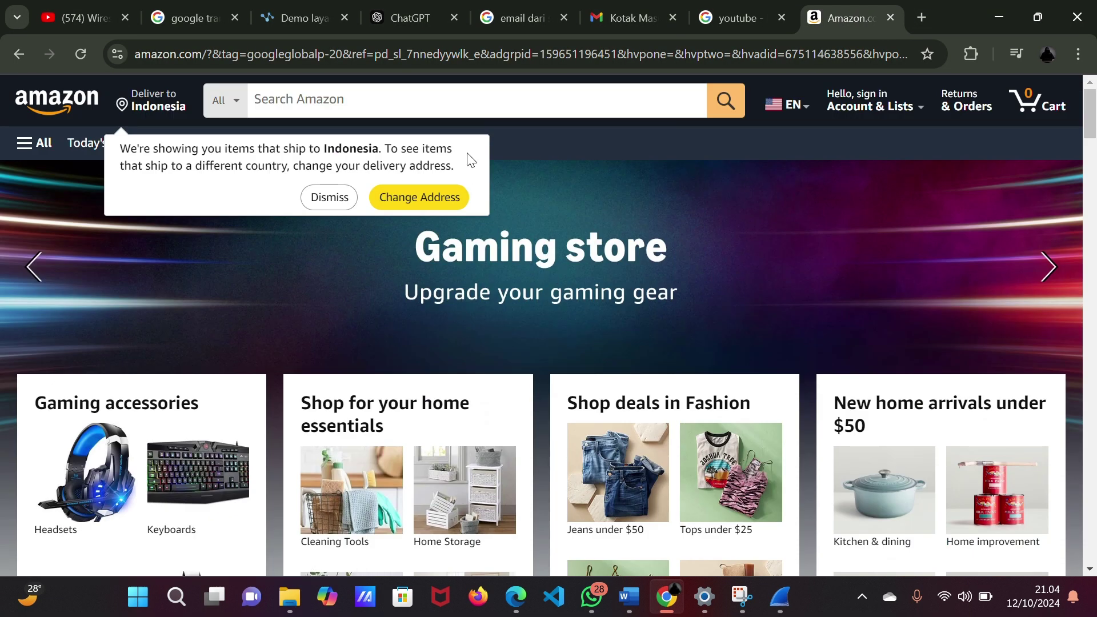
scroll(911, 142, "down", 2)
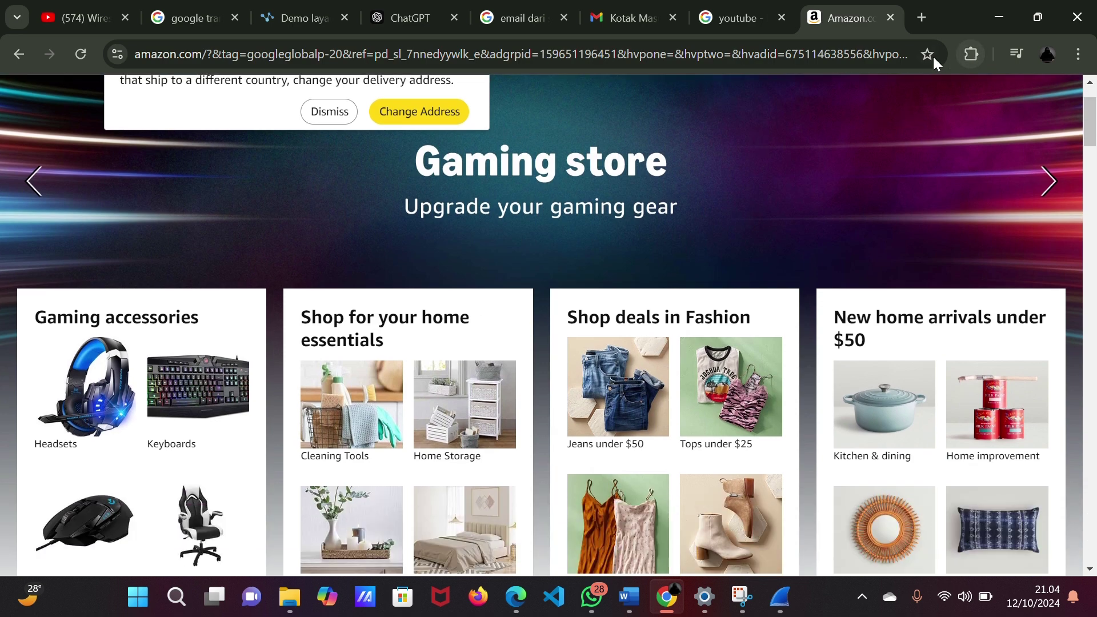
scroll(876, 166, "up", 2)
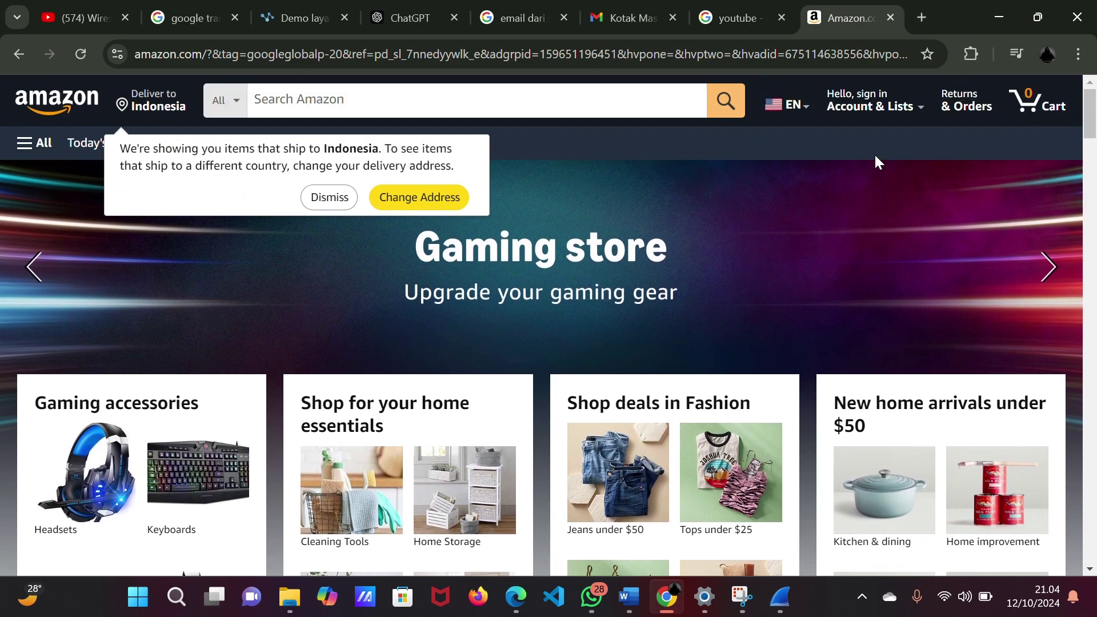
Open the router's login page at 192.168.1.1 in a new browser tab.
left_click(920, 17)
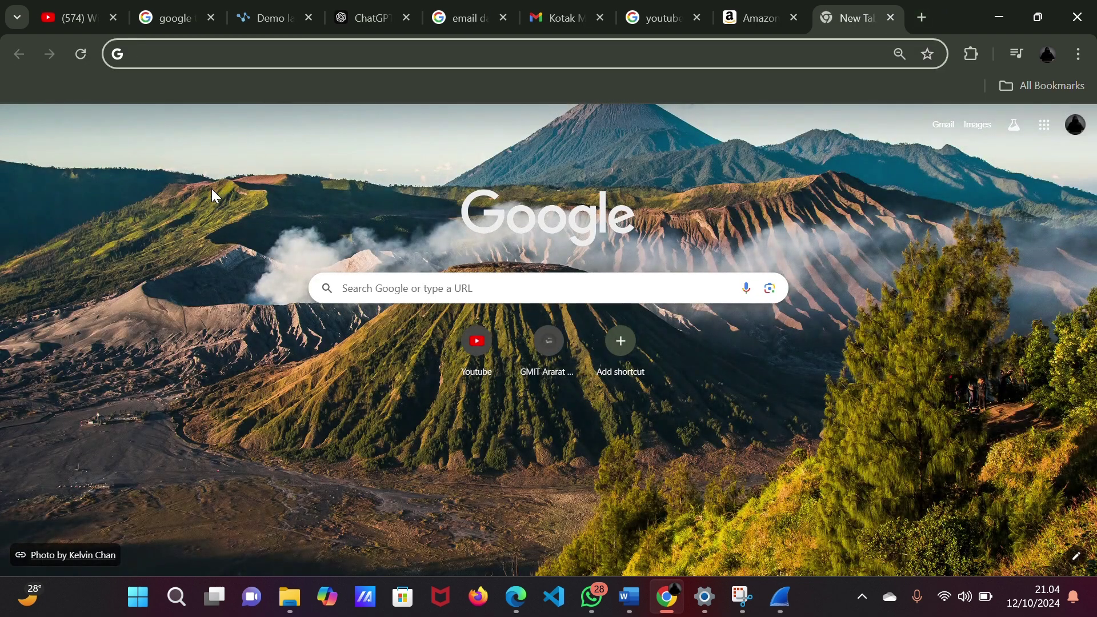
type("19")
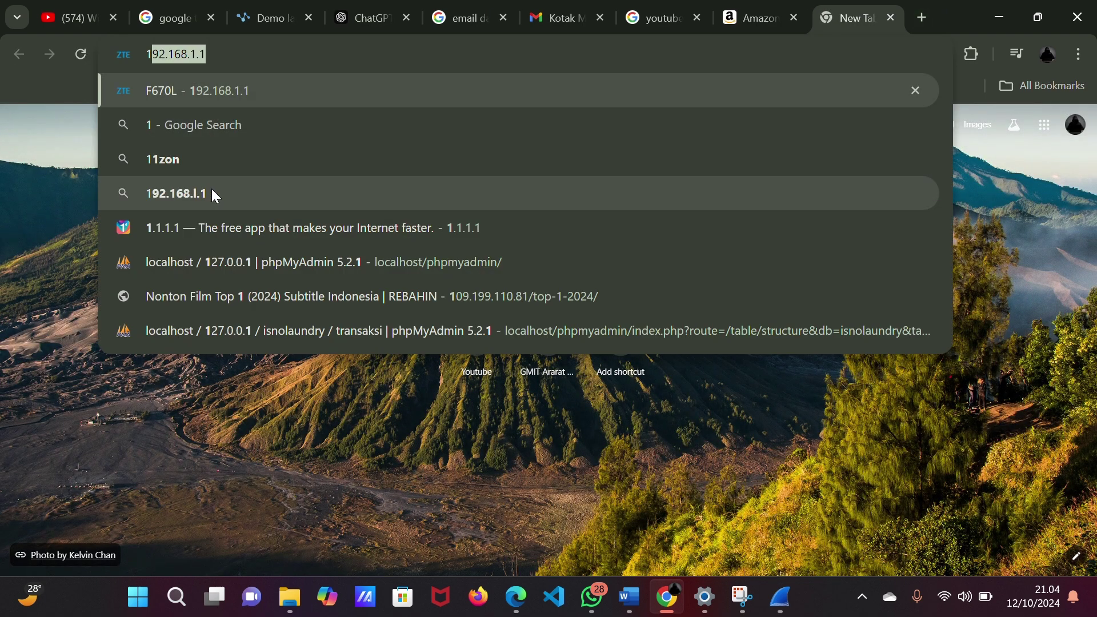
type("2")
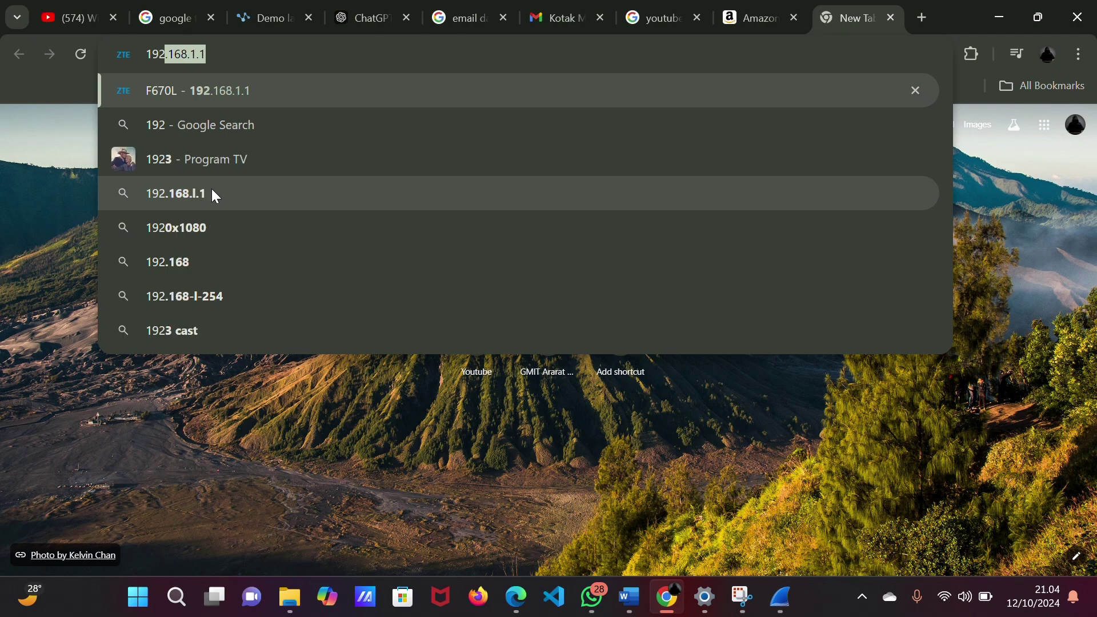
type(".16")
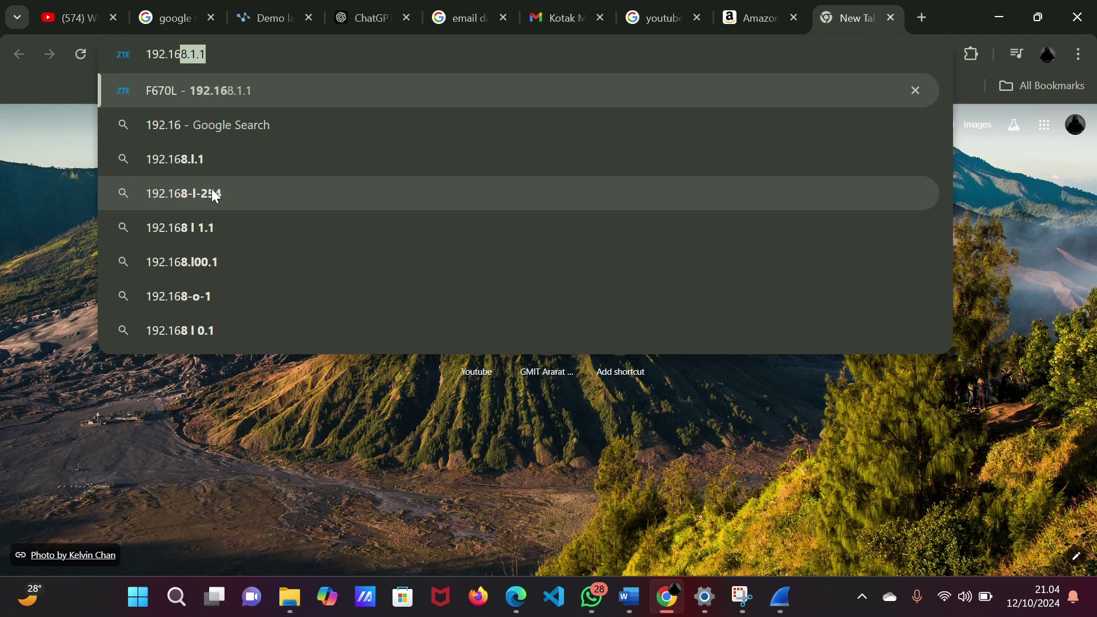
type("8.1")
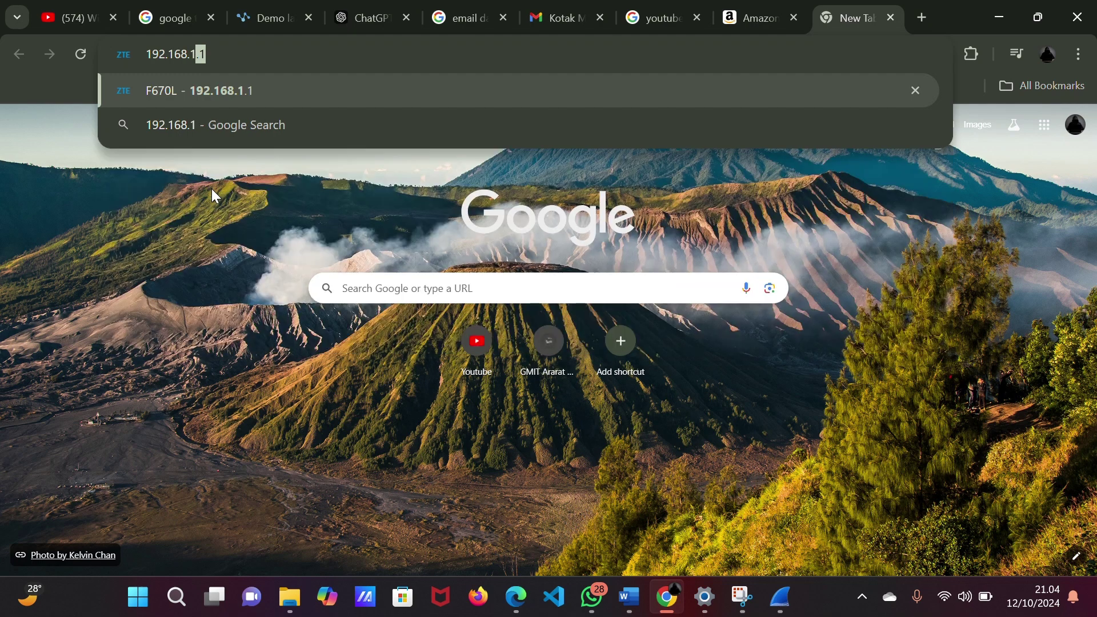
type(".1")
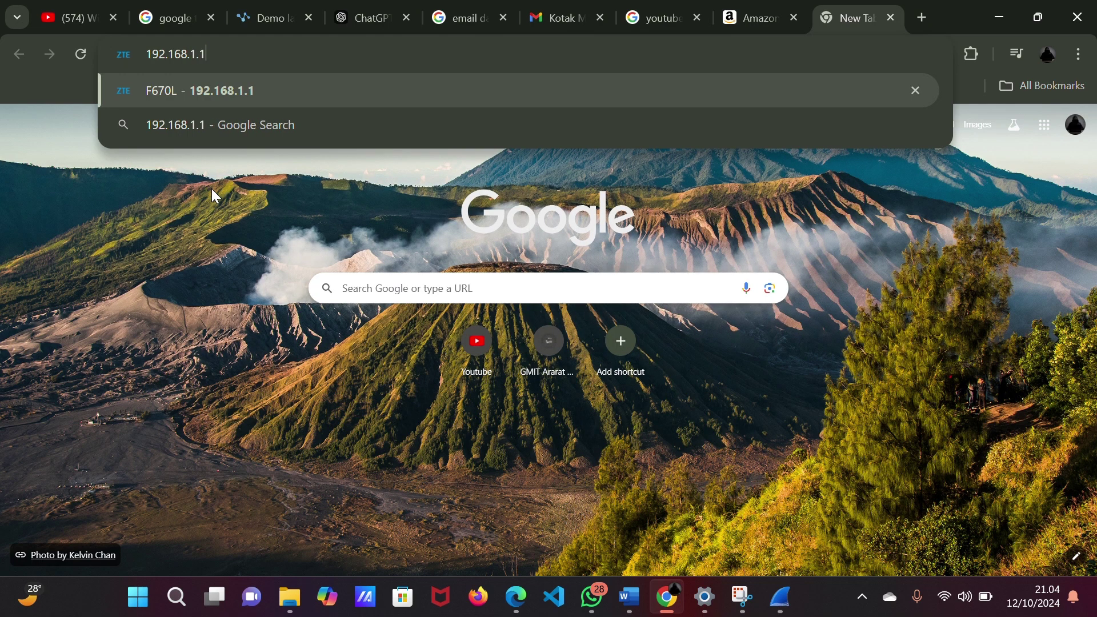
key("Return")
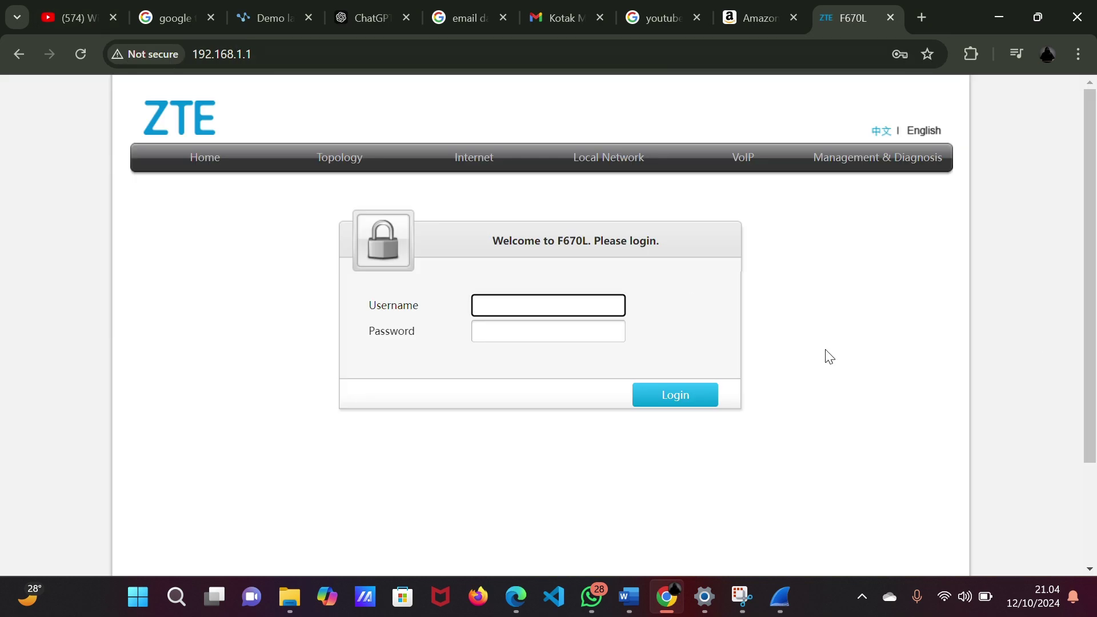
Log in to the F670L router page with the saved username and password, and dismiss the password-change warning.
left_click(547, 294)
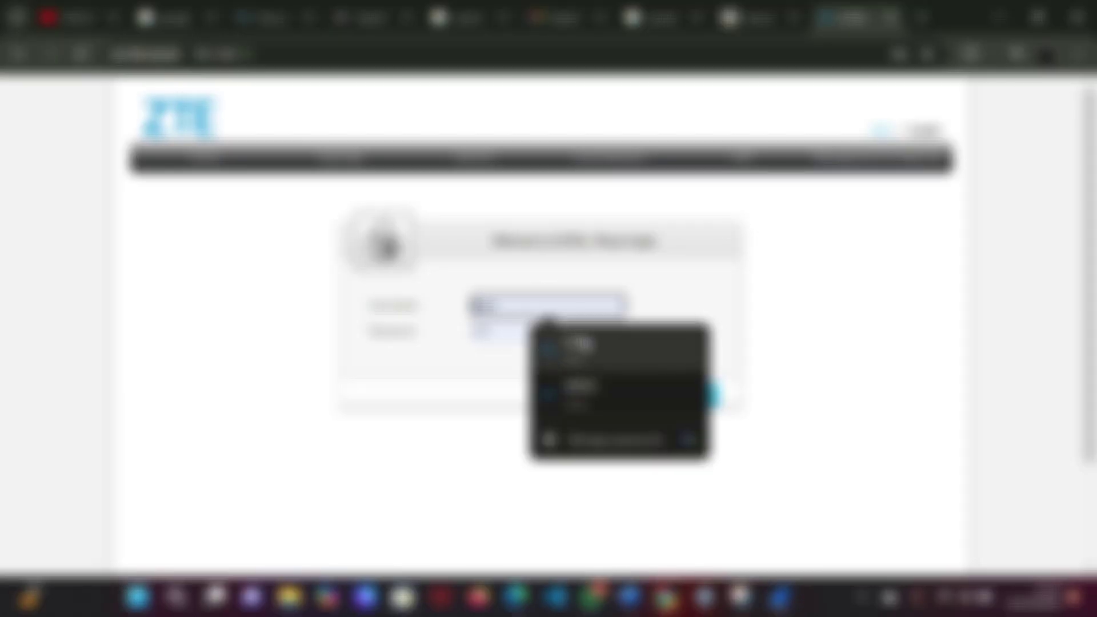
left_click(571, 346)
left_click(675, 396)
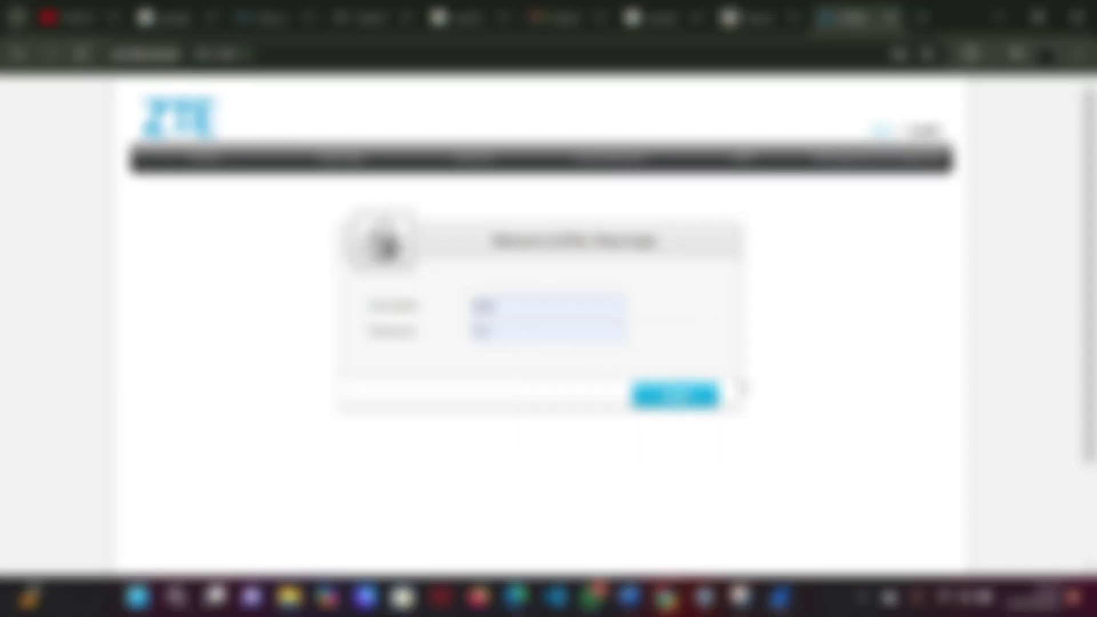
scroll(747, 302, "down", 2)
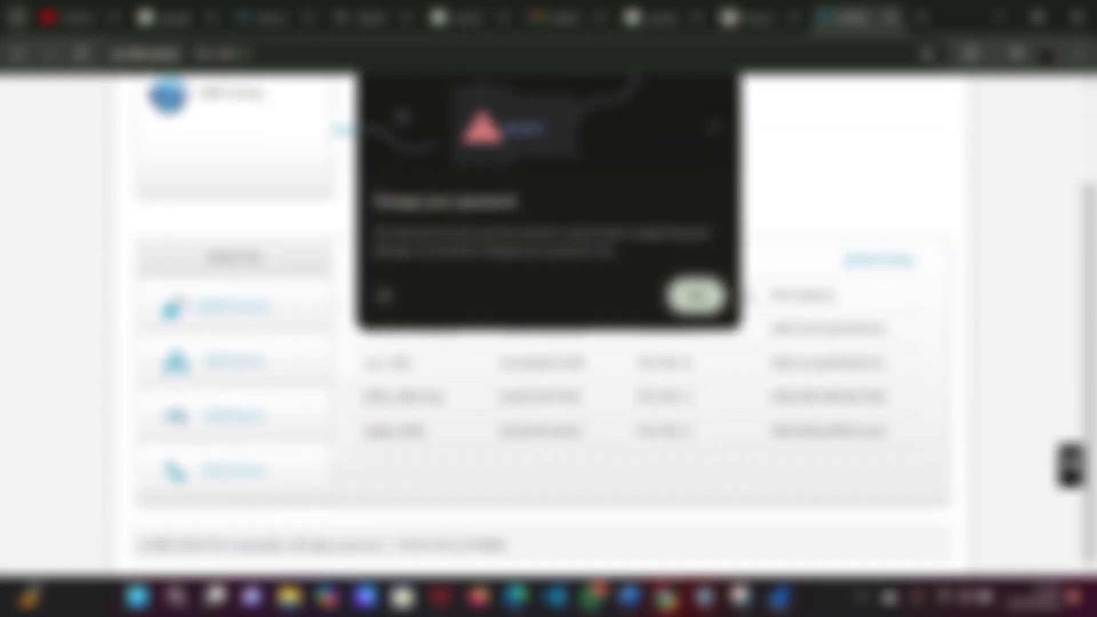
left_click(695, 295)
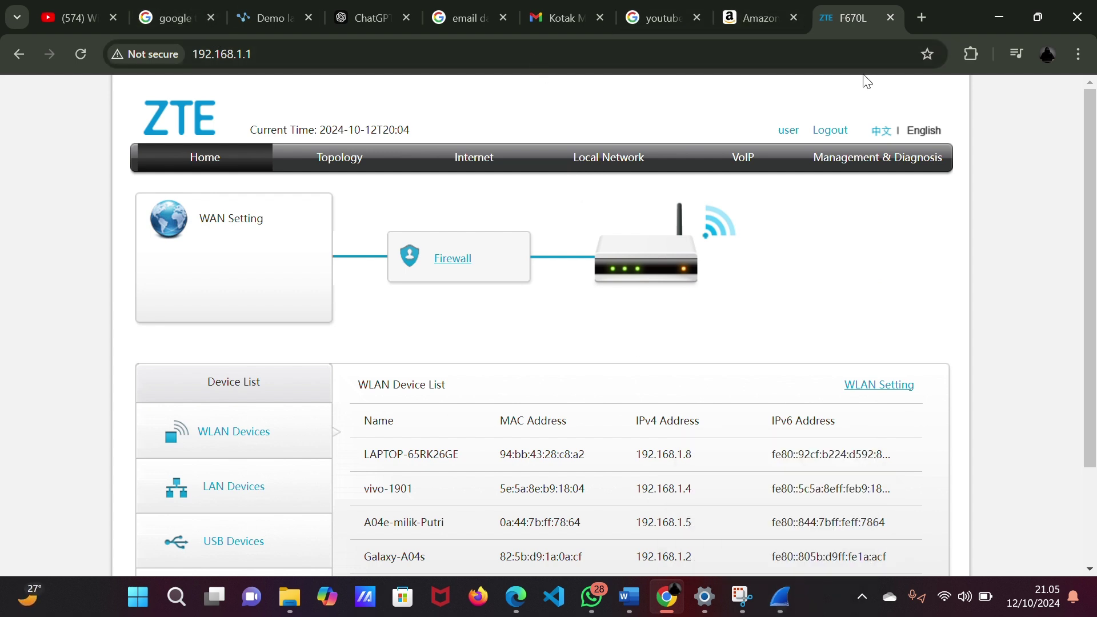
Switch back to Wireshark, stop the Wi-Fi capture and look through roughly the first hundred captured packets.
left_click(782, 599)
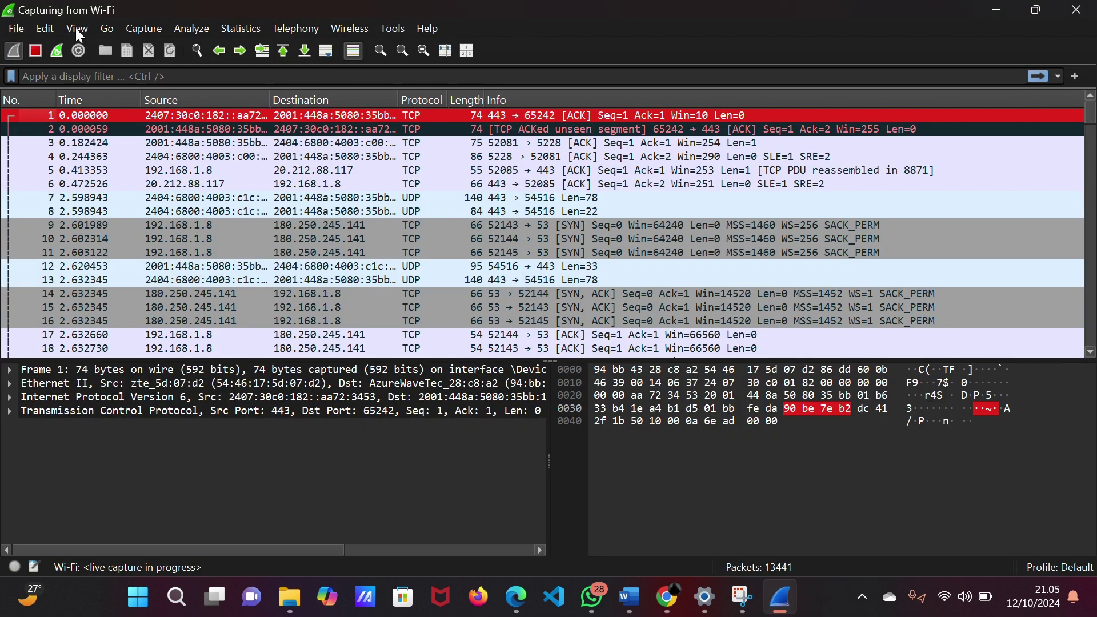
left_click(38, 53)
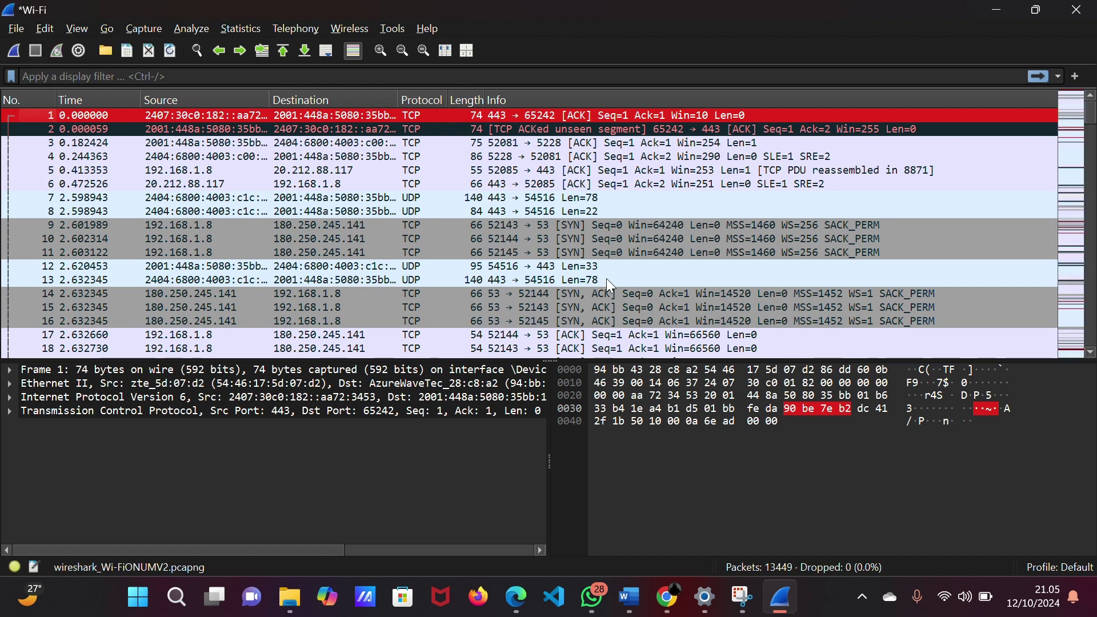
scroll(717, 265, "down", 2)
scroll(717, 265, "down", 20)
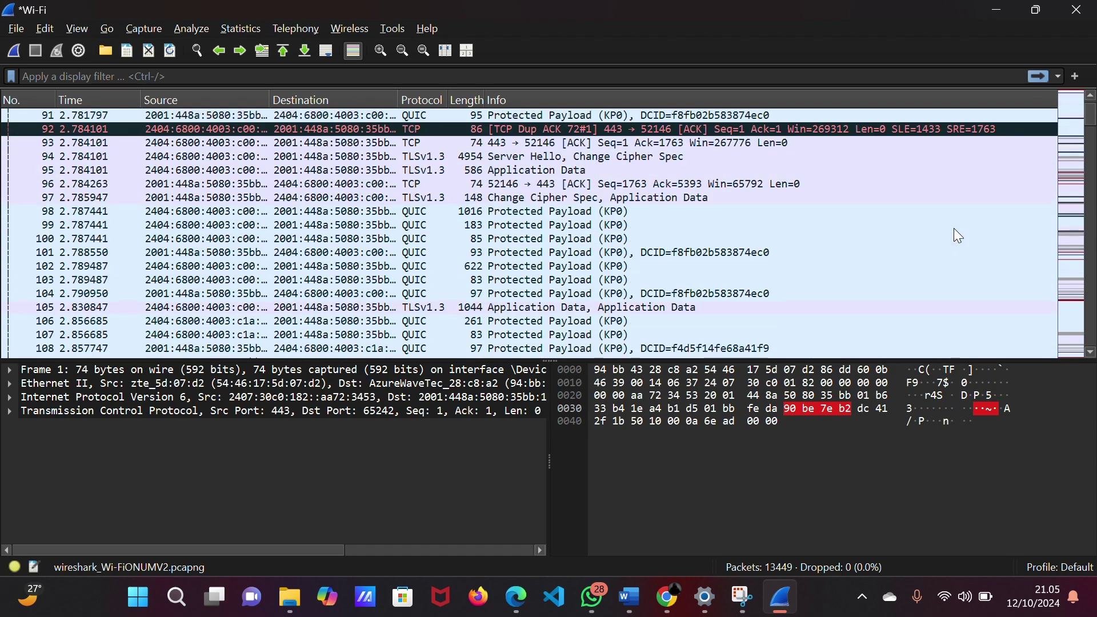
scroll(1036, 239, "down", 6)
scroll(1037, 239, "up", 19)
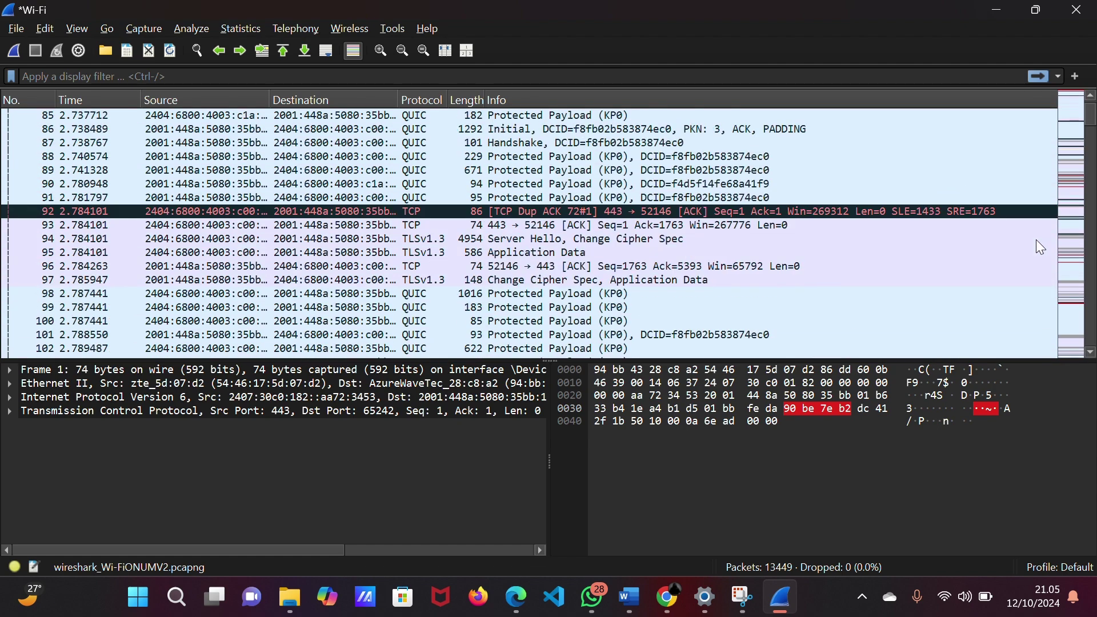
scroll(1037, 238, "up", 17)
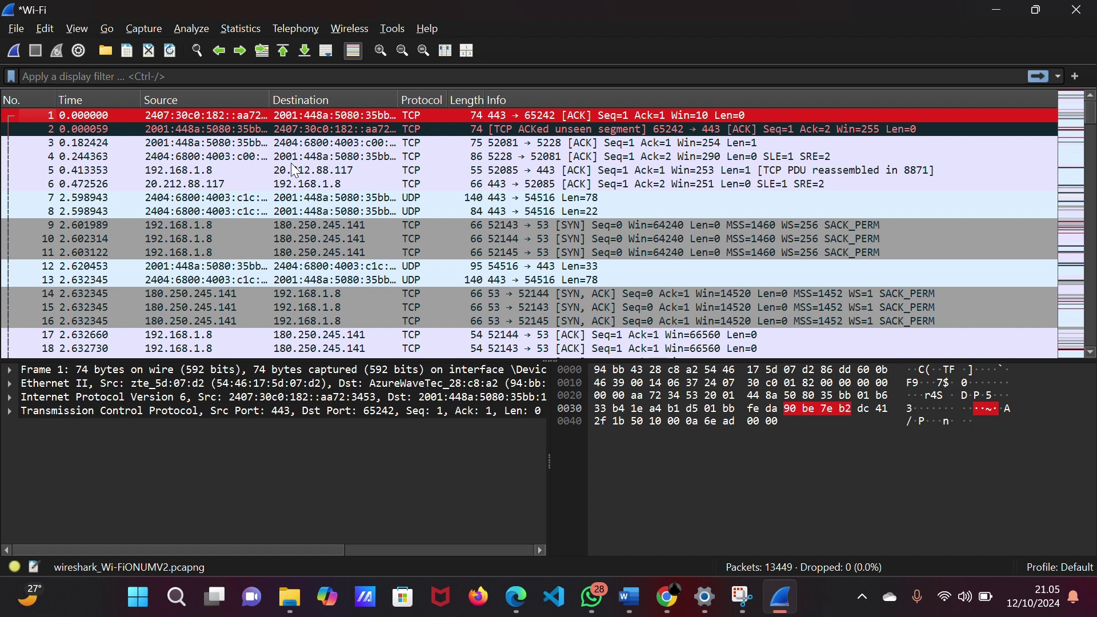
Apply the display filter http to the captured packets.
left_click(274, 73)
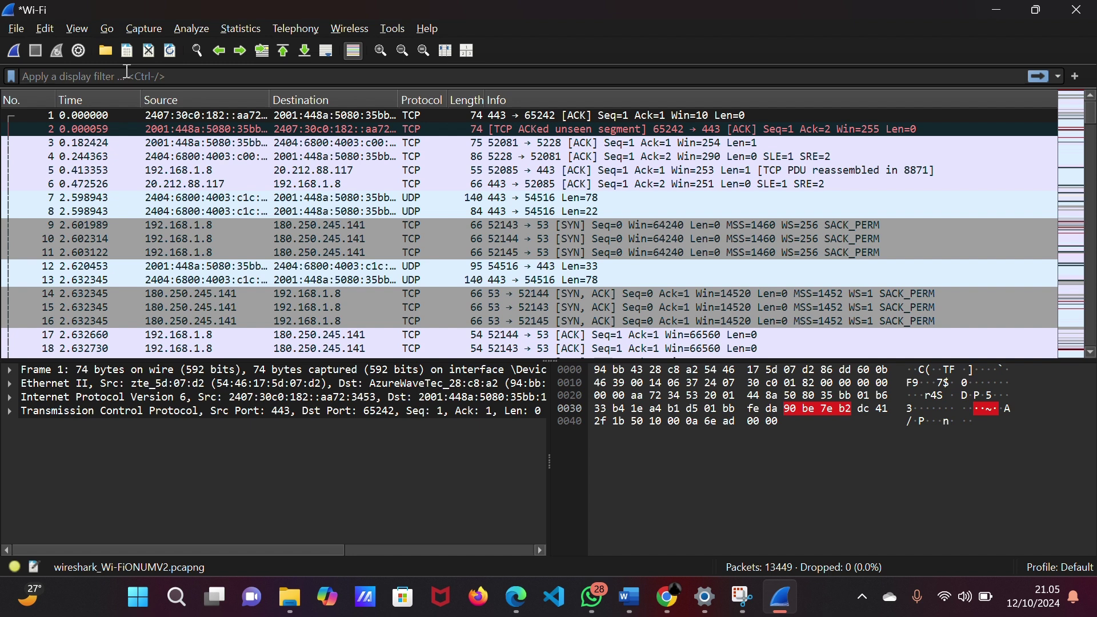
type("http")
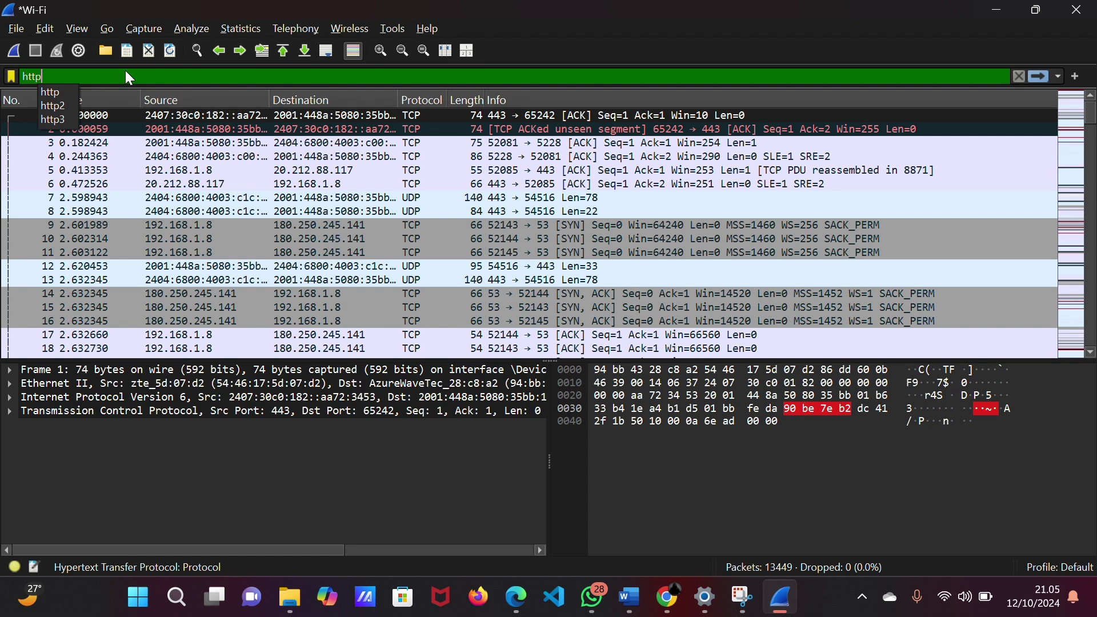
type("s")
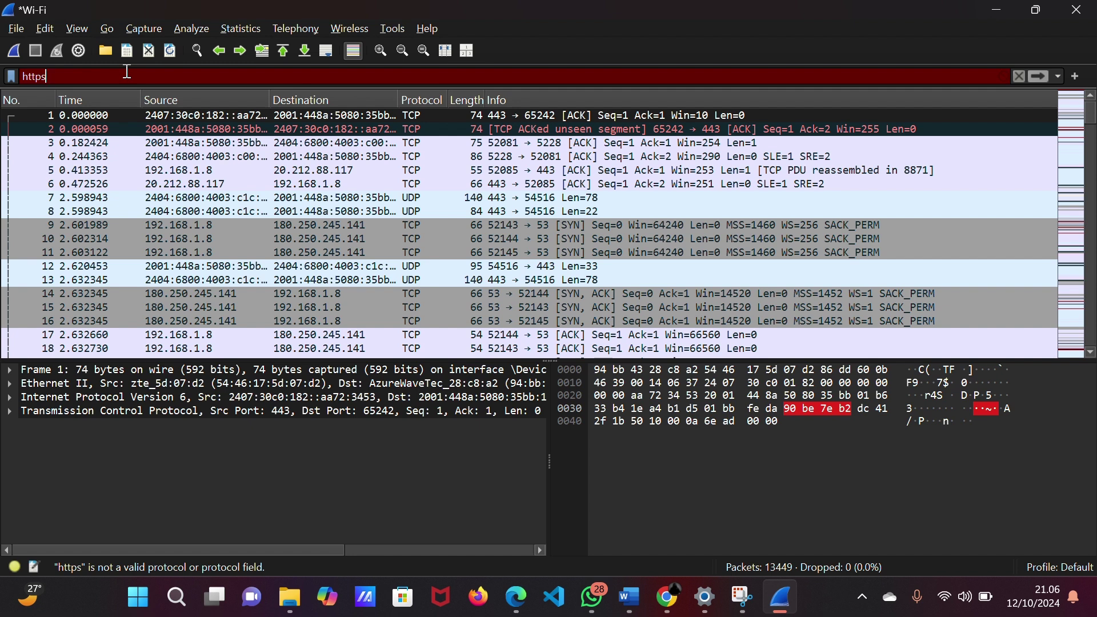
key("BackSpace")
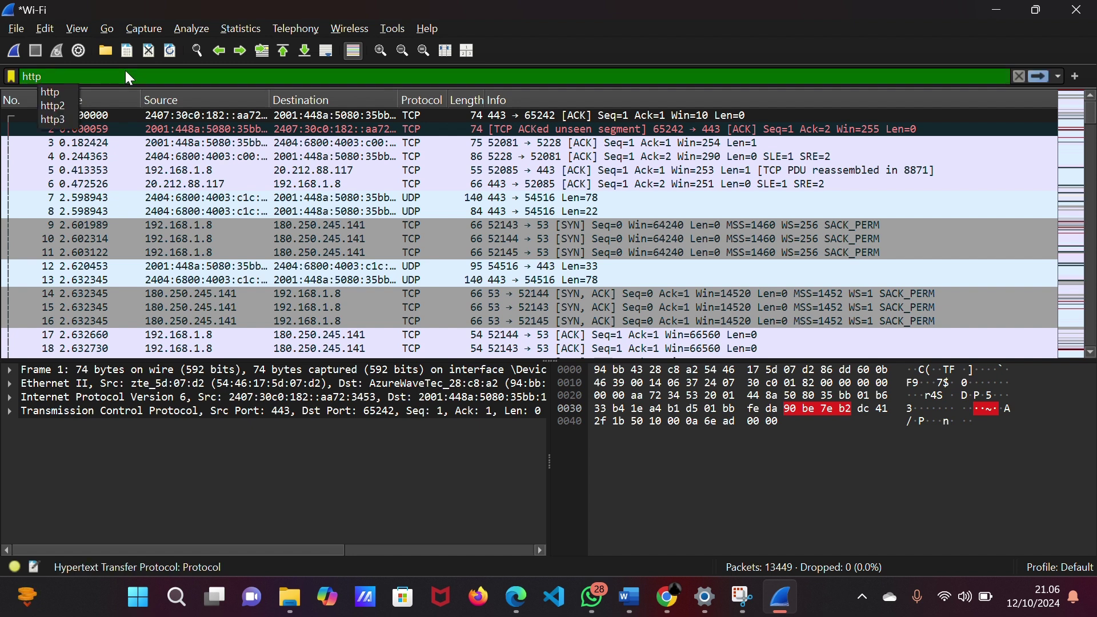
key("Return")
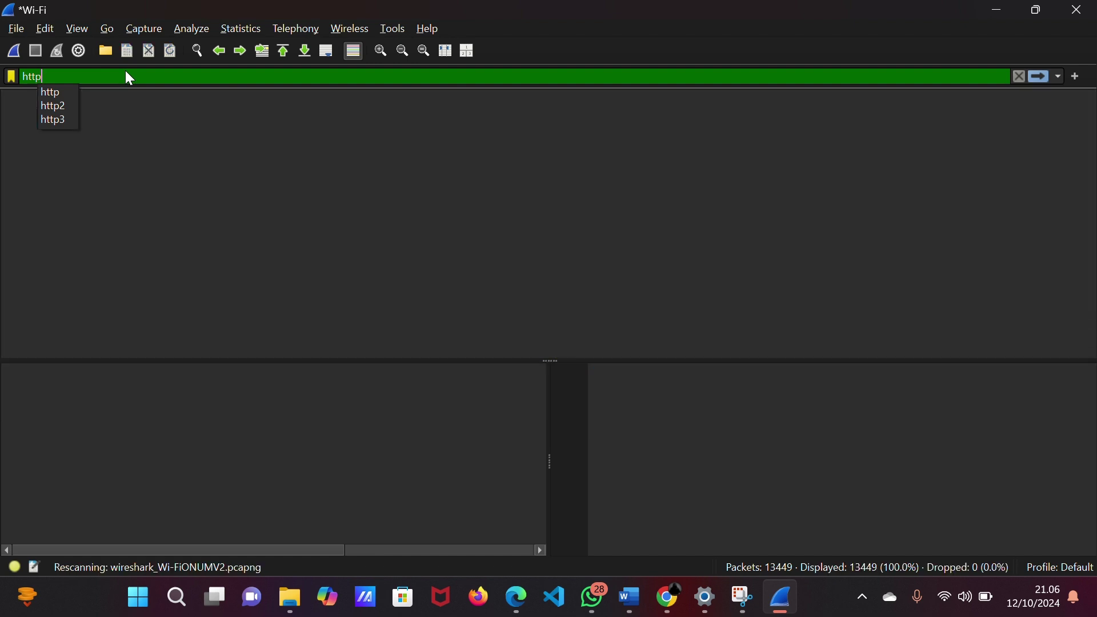
Examine the filtered HTTP requests and responses exchanged between 192.168.1.8 and the router at 192.168.1.1.
scroll(680, 290, "down", 20)
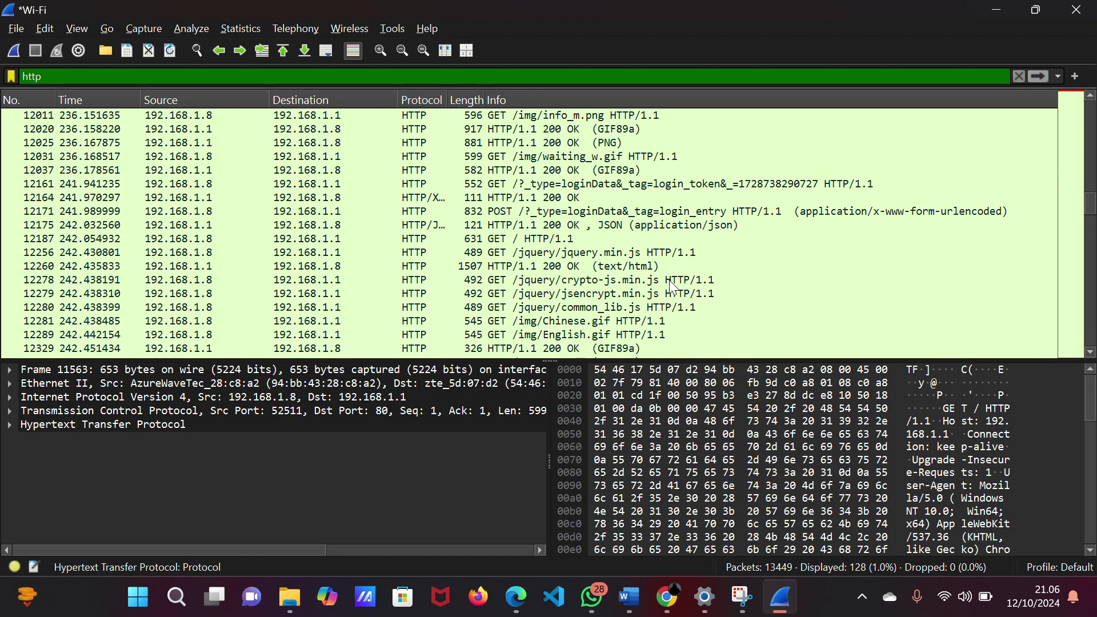
scroll(665, 265, "down", 5)
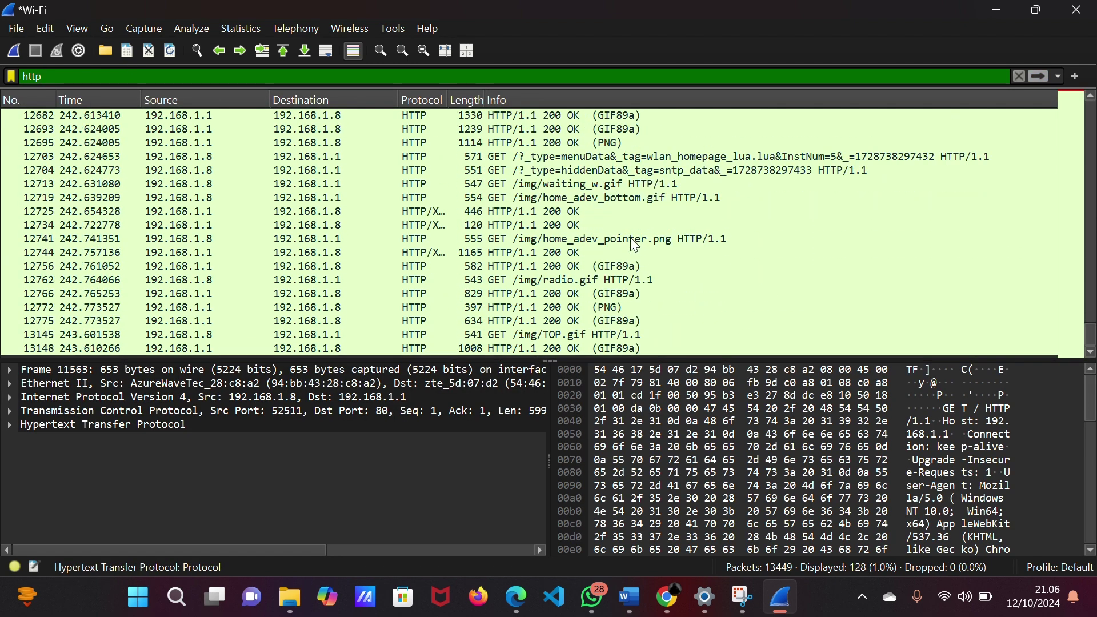
scroll(354, 194, "up", 8)
scroll(355, 193, "up", 20)
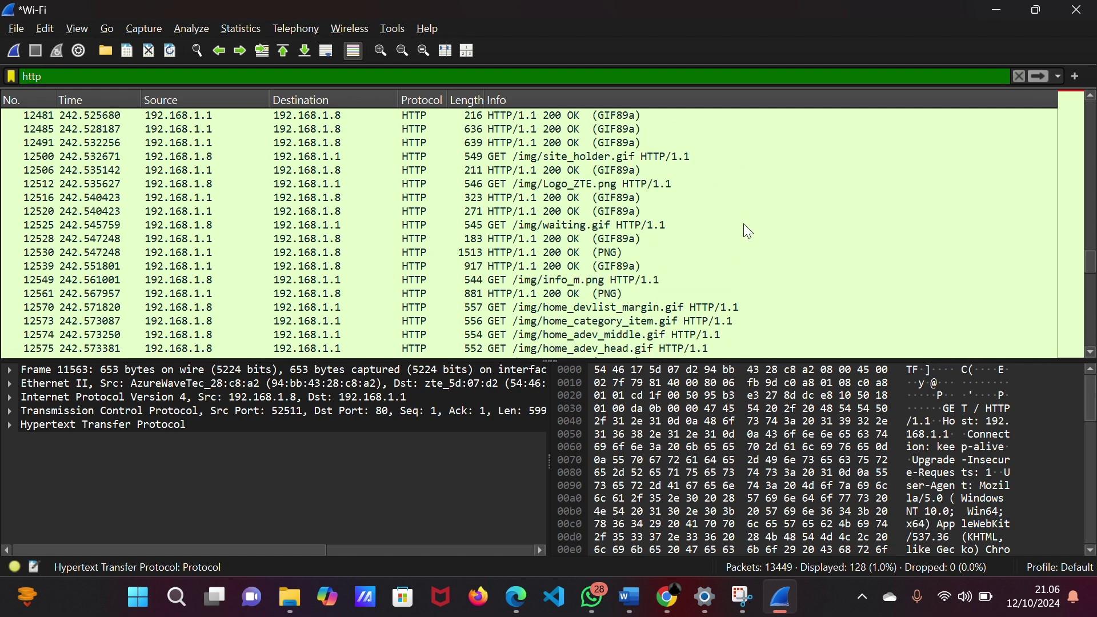
scroll(749, 226, "up", 2)
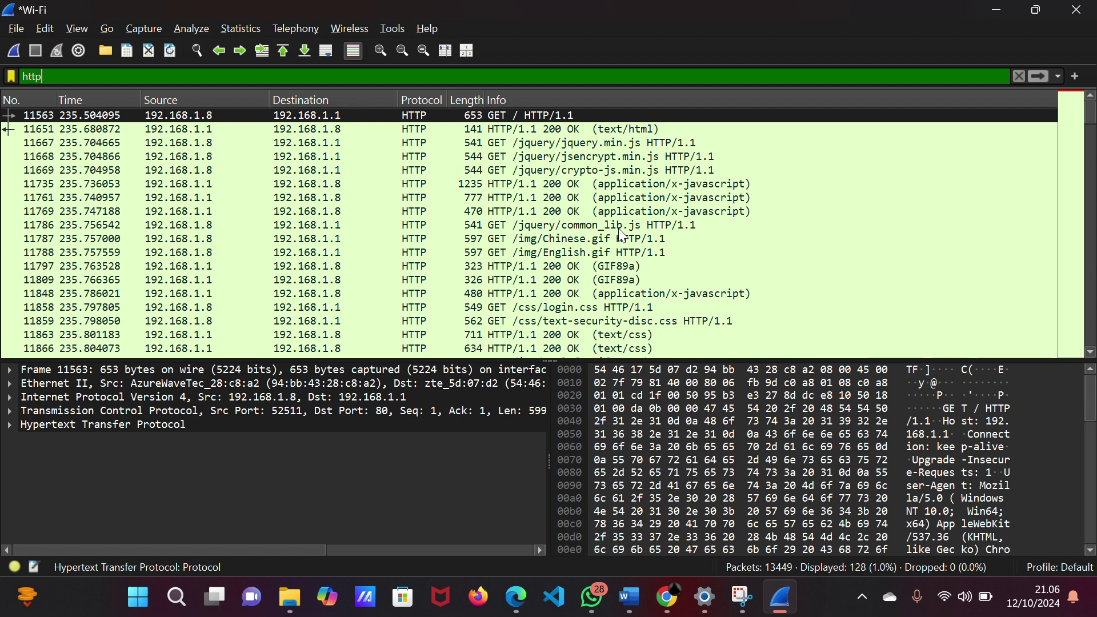
scroll(594, 235, "down", 3)
scroll(557, 243, "down", 15)
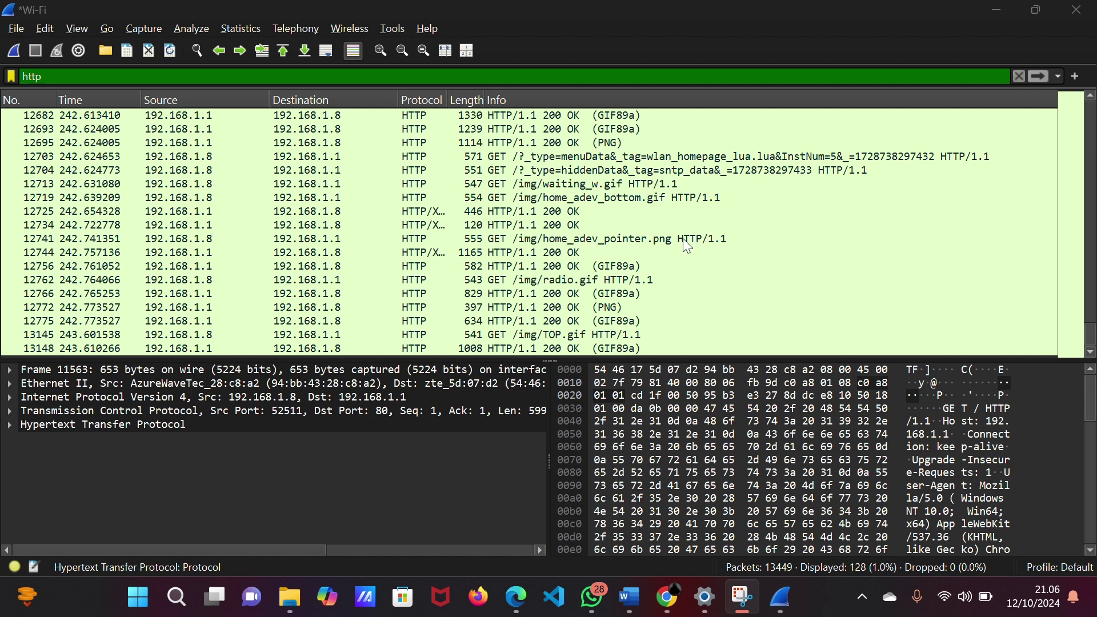
scroll(667, 280, "up", 10)
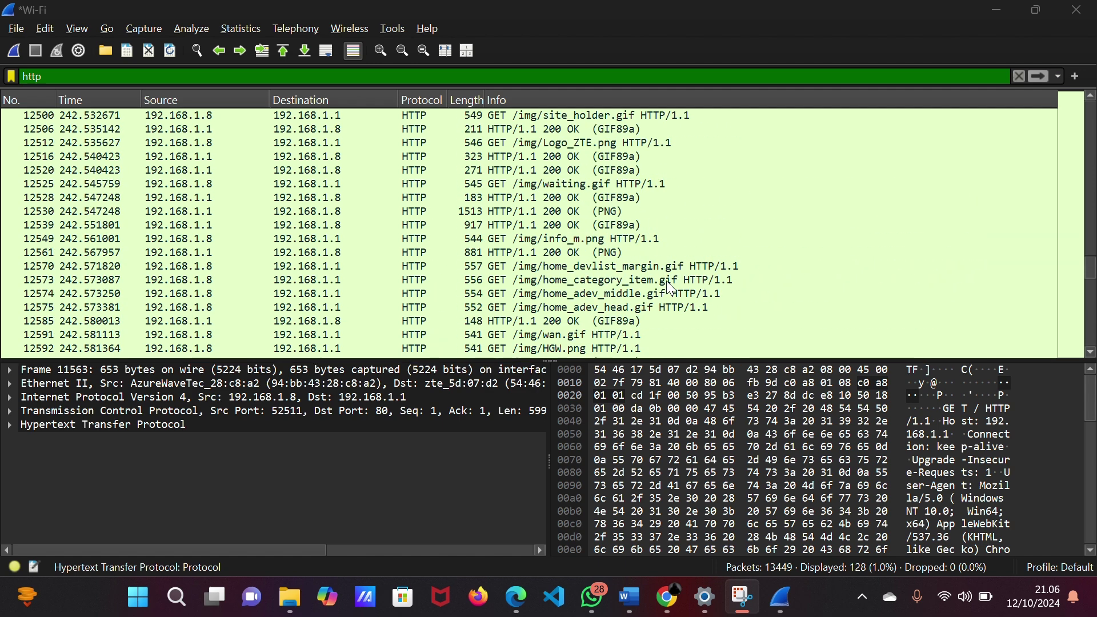
scroll(274, 191, "up", 6)
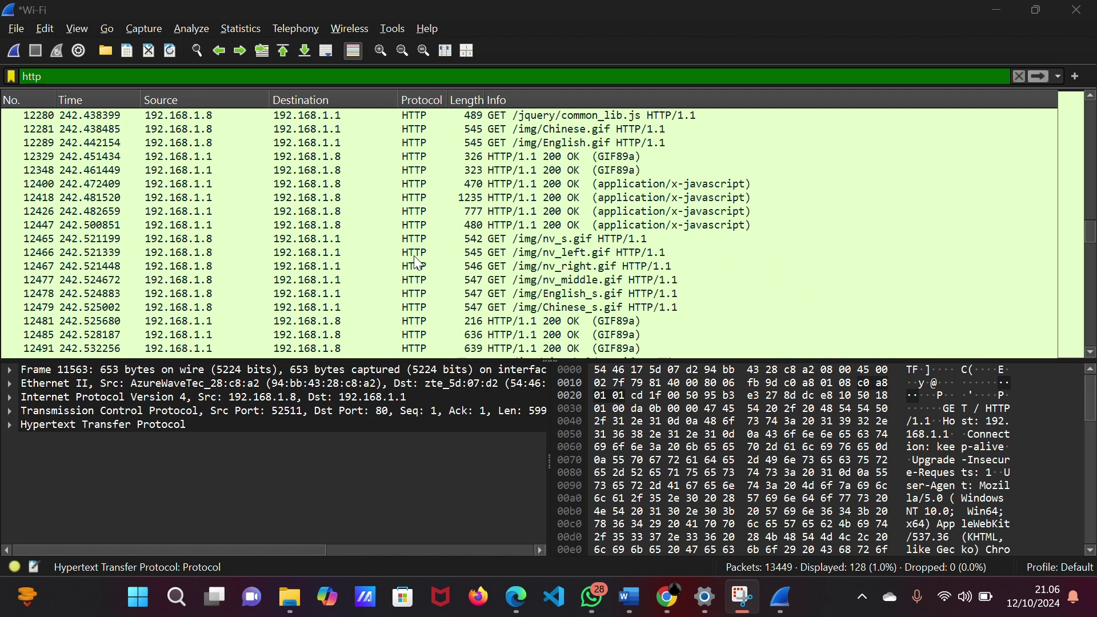
scroll(349, 197, "up", 6)
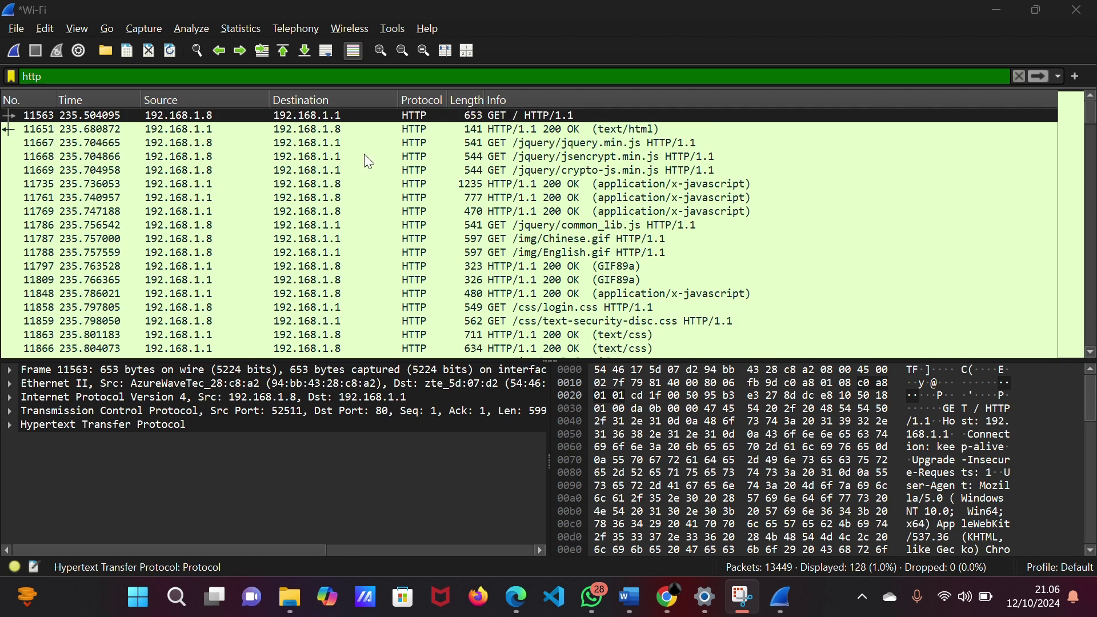
Inspect the details of the text/html response in packet 11651 and the crypto-js.min.js request in packet 11669.
left_click(162, 129)
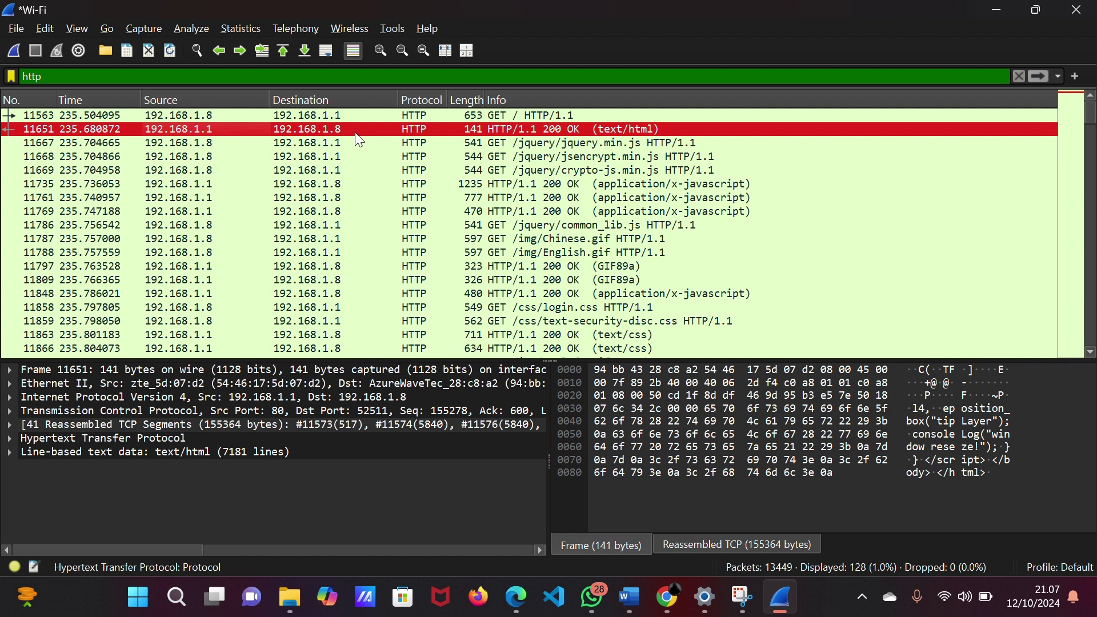
left_click(396, 170)
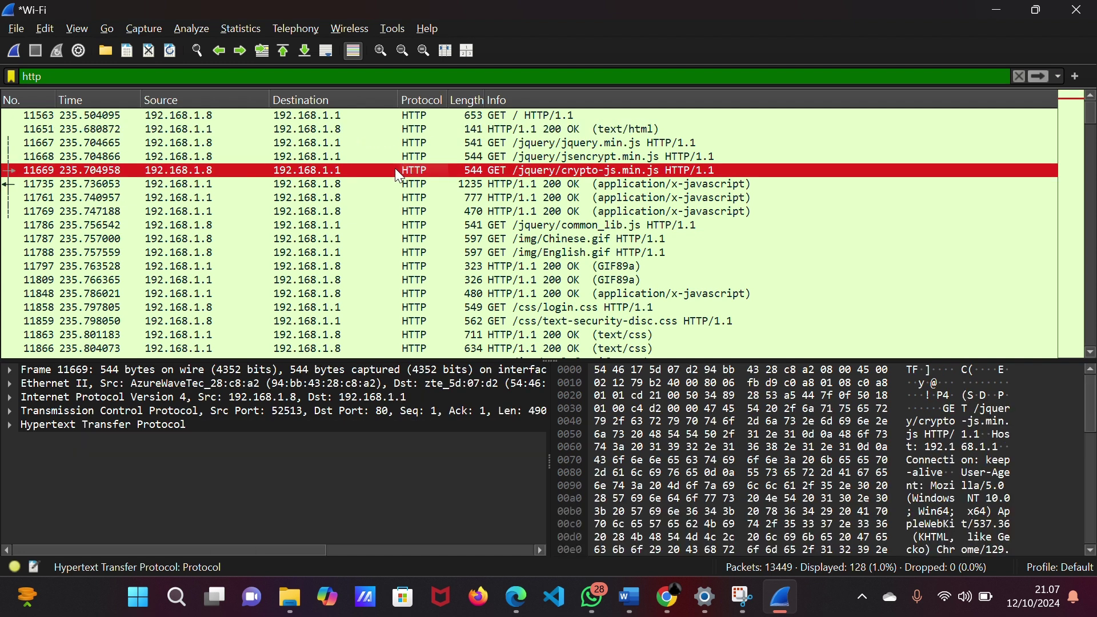
Inspect the jsencrypt.min.js request in packet 11668 and the GET / request in packet 11563.
left_click(424, 149)
key("Down")
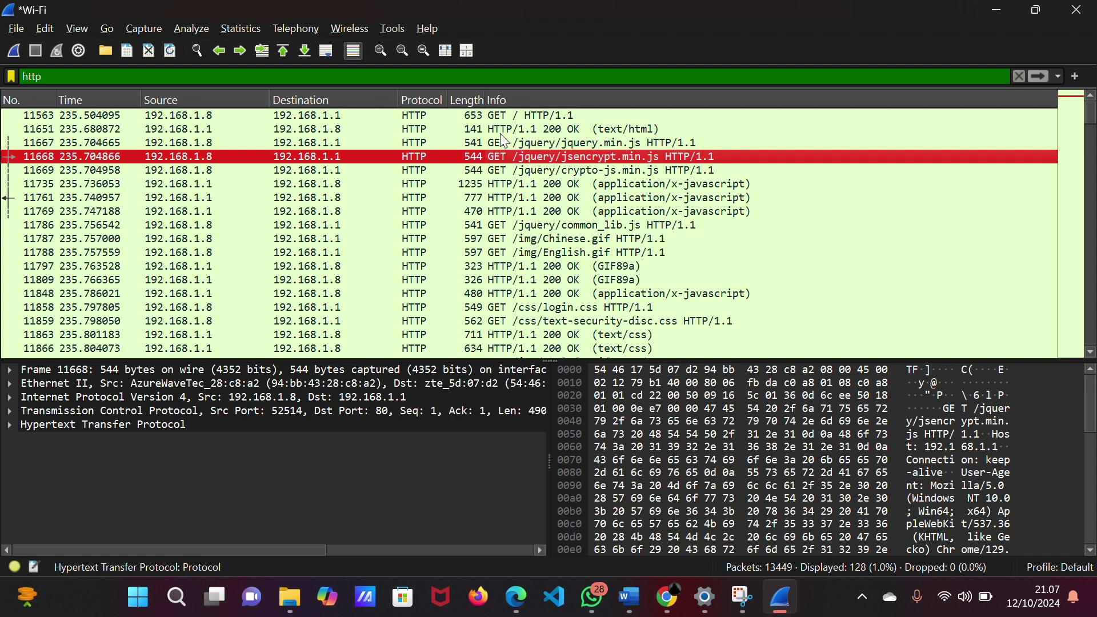
left_click(494, 116)
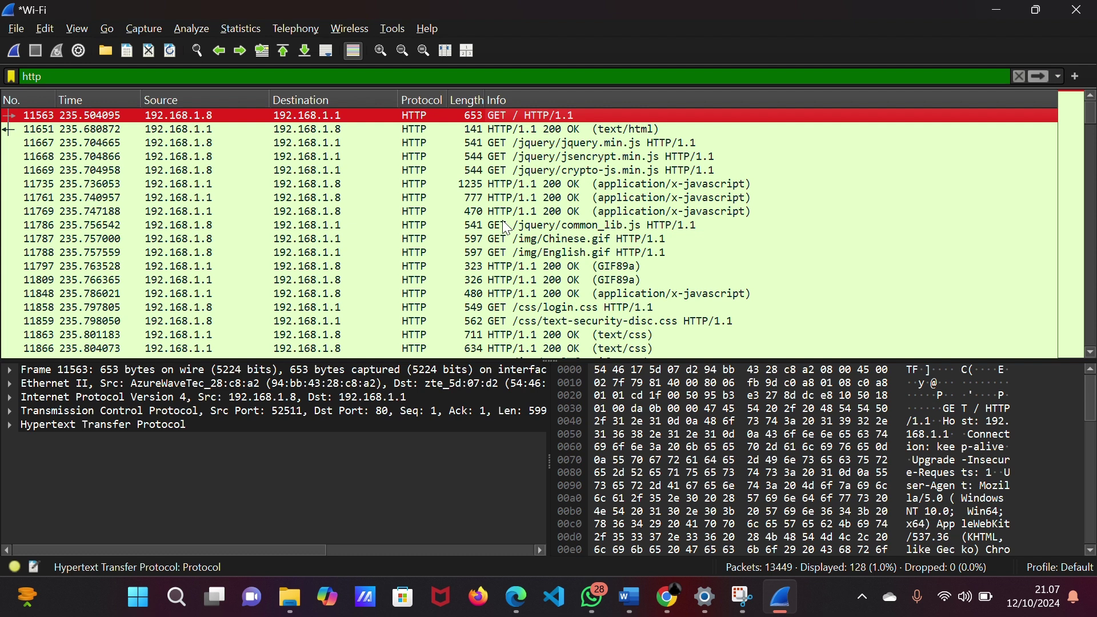
Find the POST login_entry request, packet 12171, in the filtered HTTP list and select it.
scroll(507, 228, "down", 5)
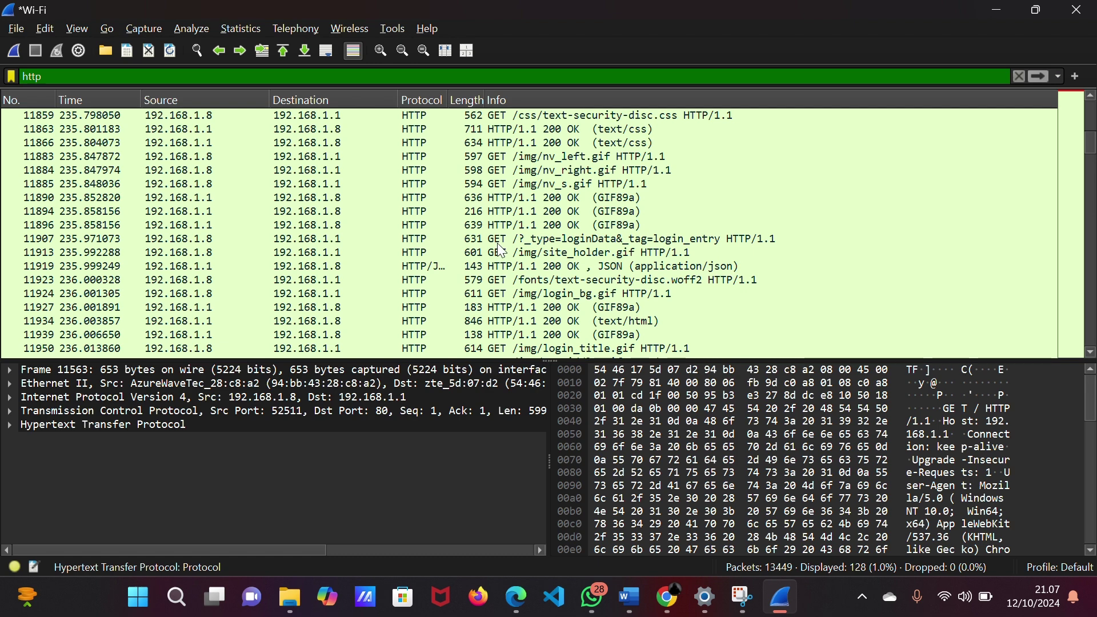
scroll(503, 251, "down", 1)
scroll(503, 251, "down", 8)
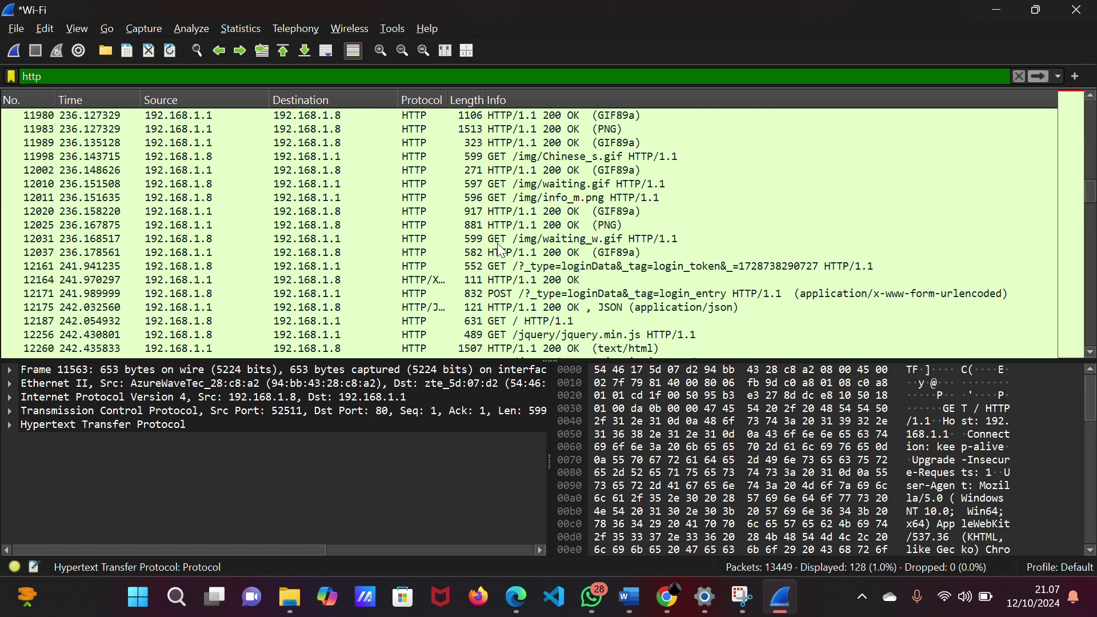
left_click(507, 216)
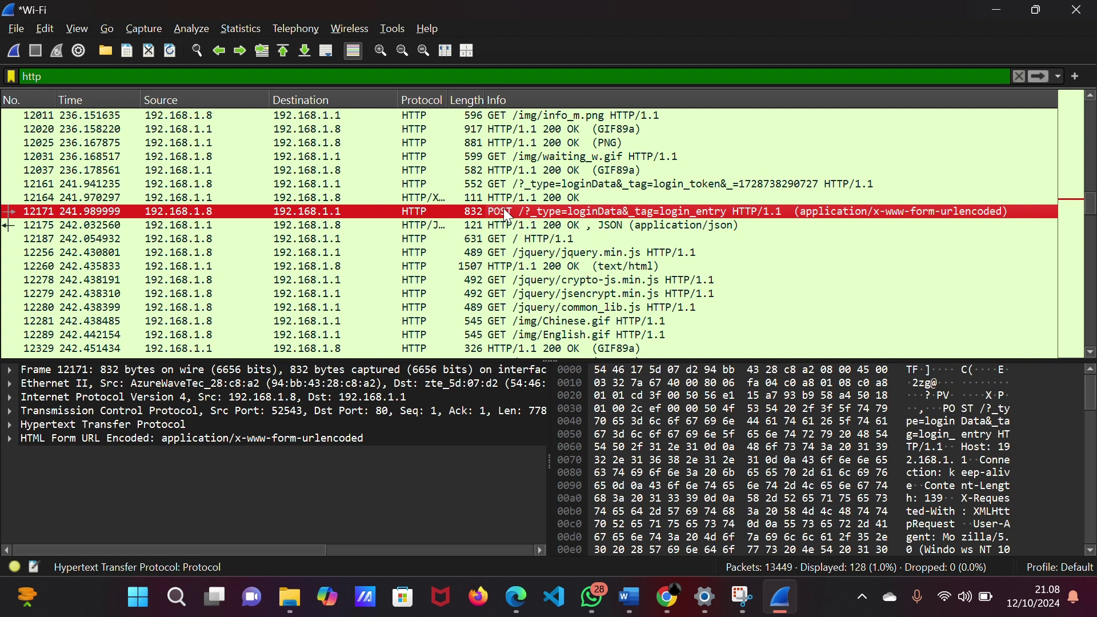
left_click(451, 30)
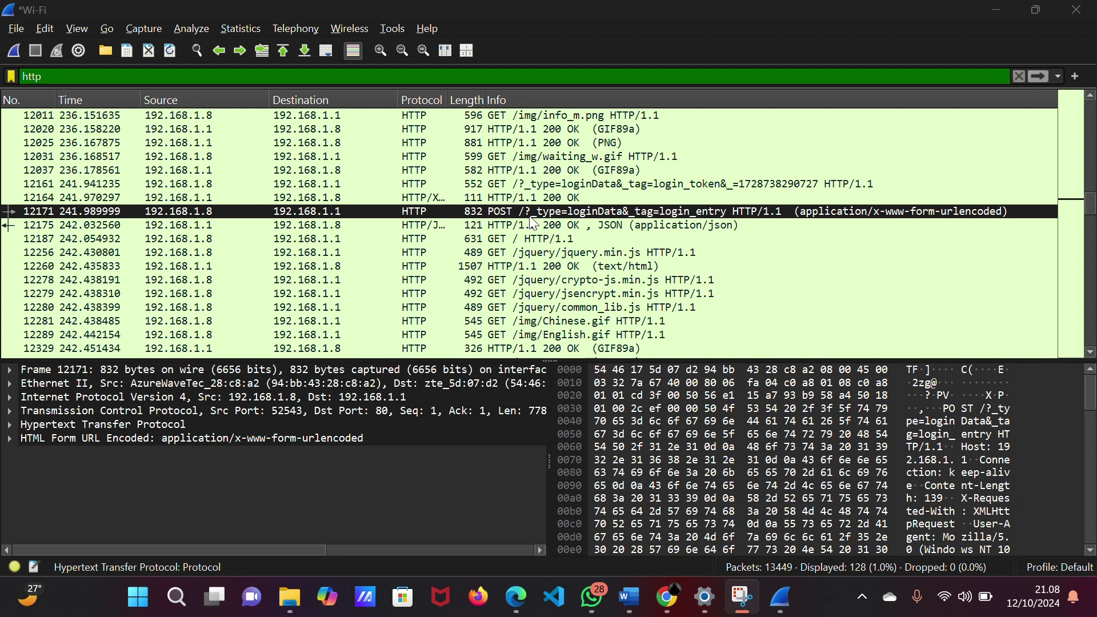
Look through the HTTP requests and responses surrounding the login_entry POST packet.
scroll(531, 258, "up", 1)
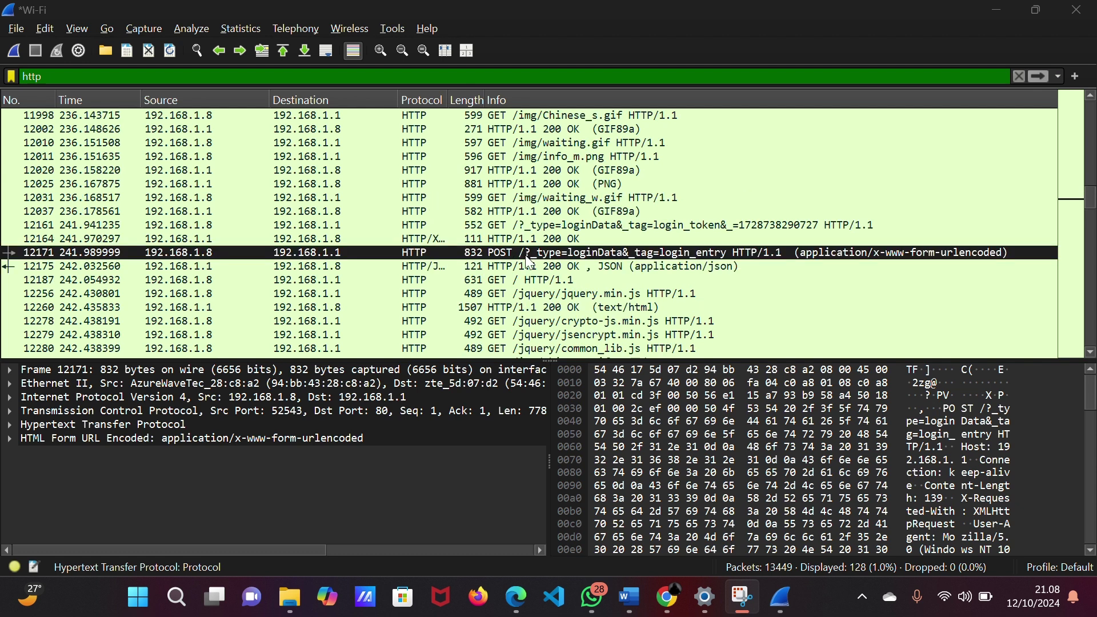
scroll(531, 262, "down", 2)
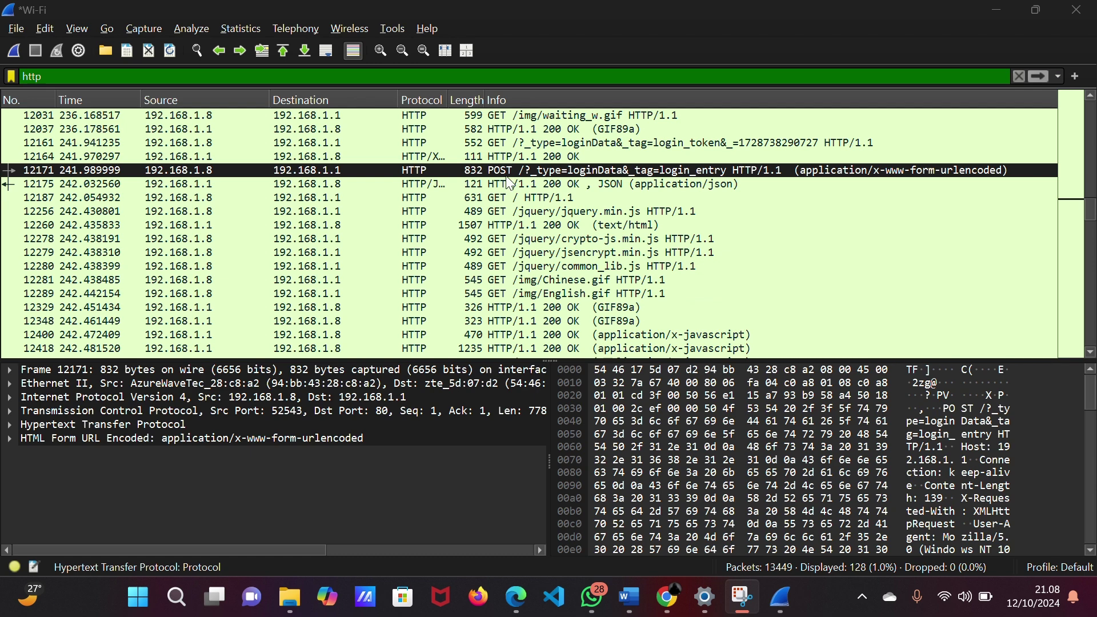
scroll(514, 206, "down", 2)
scroll(532, 263, "up", 5)
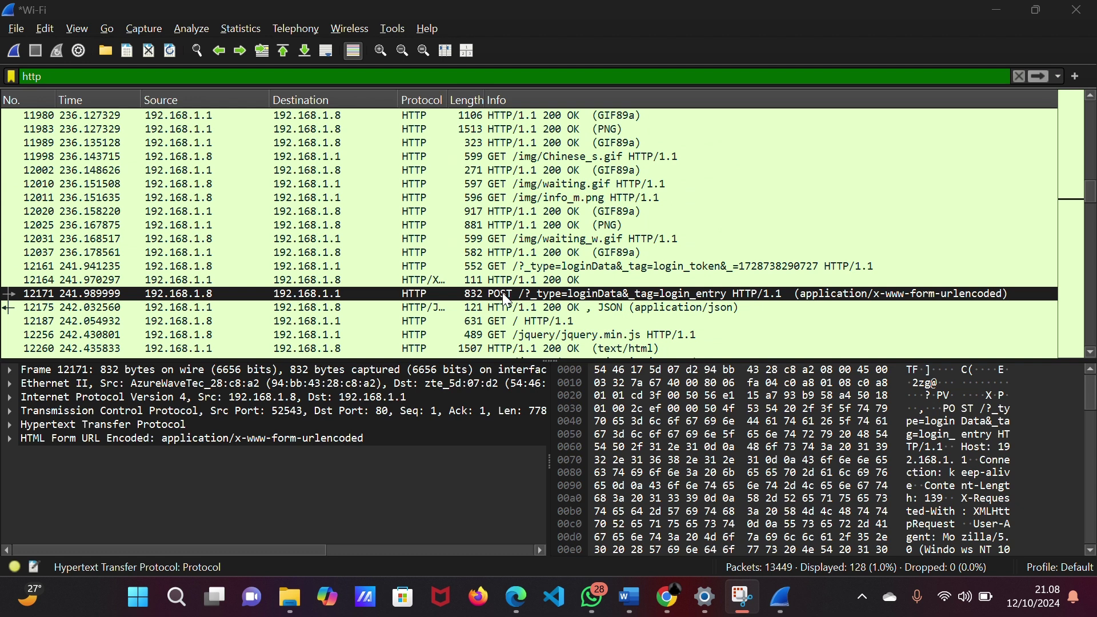
scroll(513, 264, "up", 4)
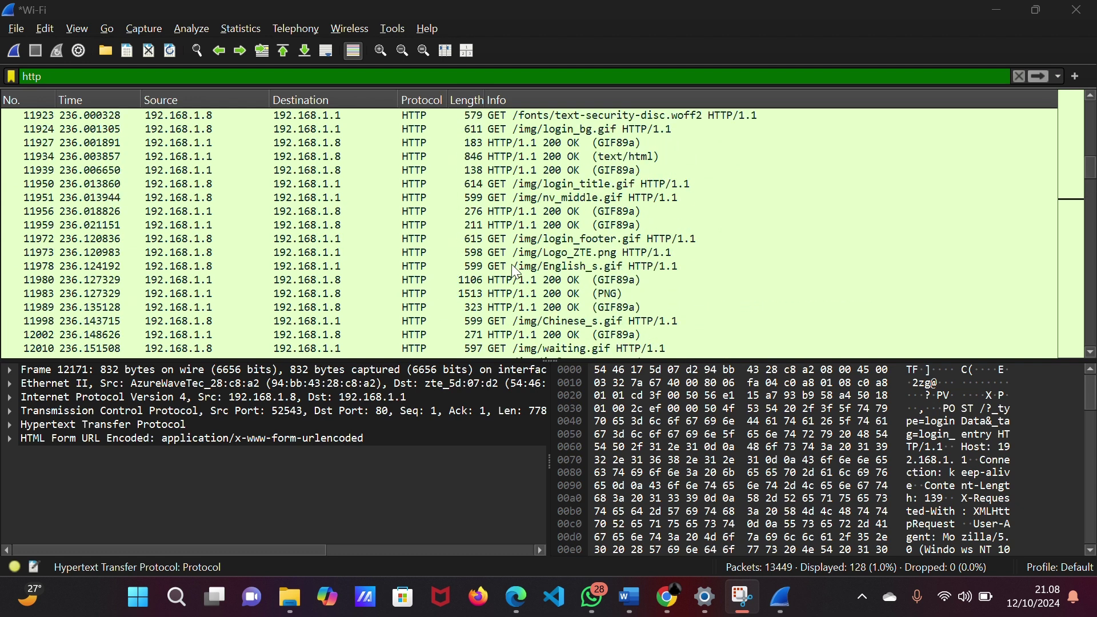
scroll(507, 264, "up", 1)
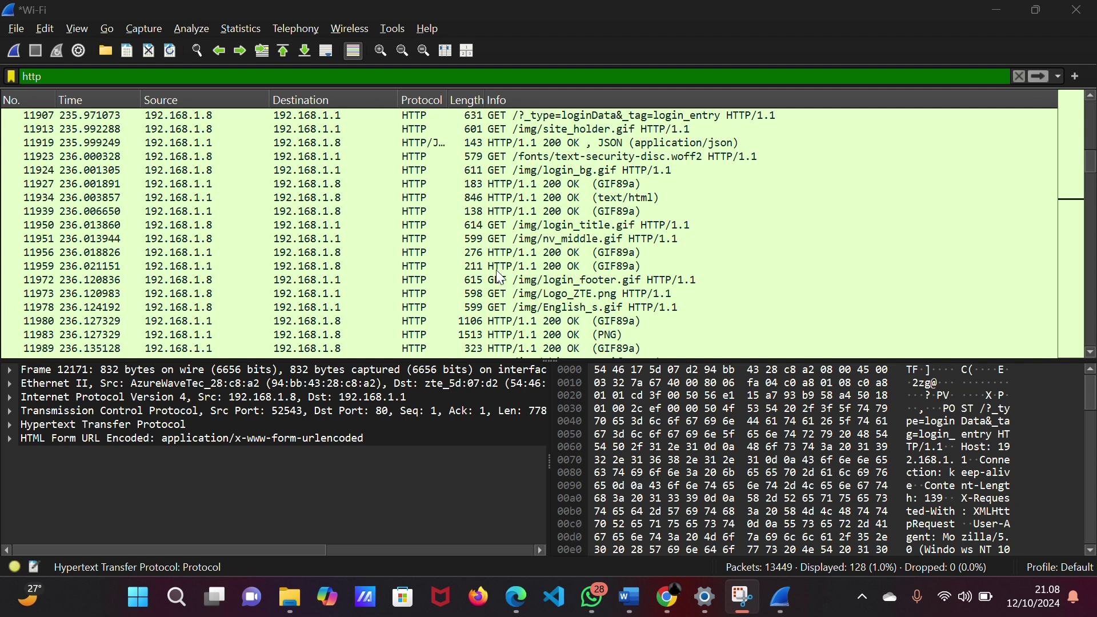
Open the login_footer.gif request, packet 11972, in its own window and expand its Hypertext Transfer Protocol details.
left_click(164, 281)
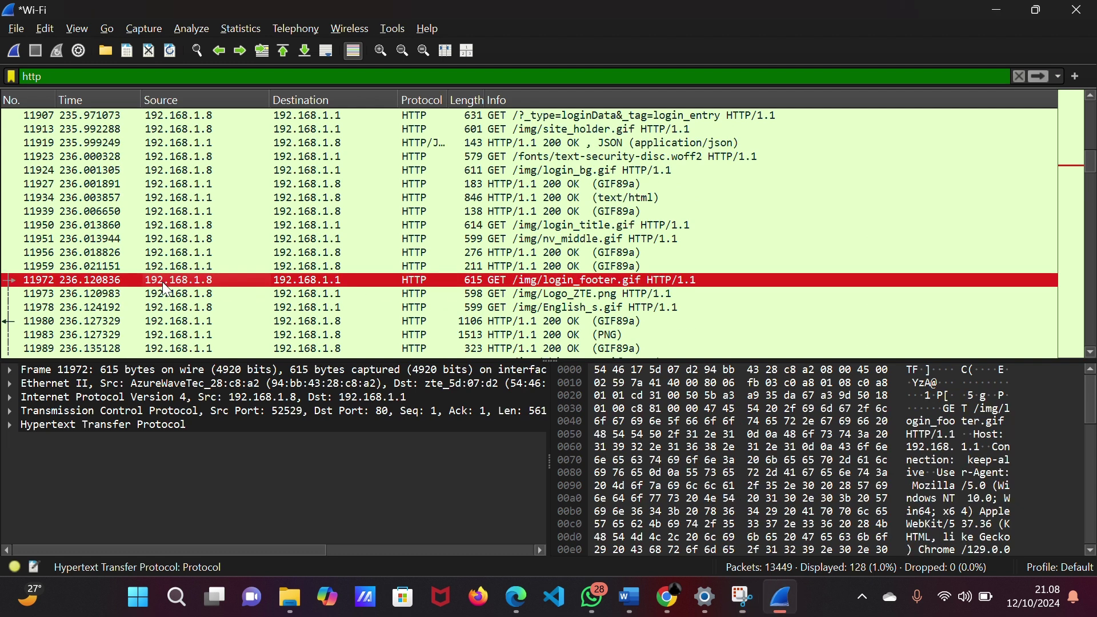
double_click(500, 282)
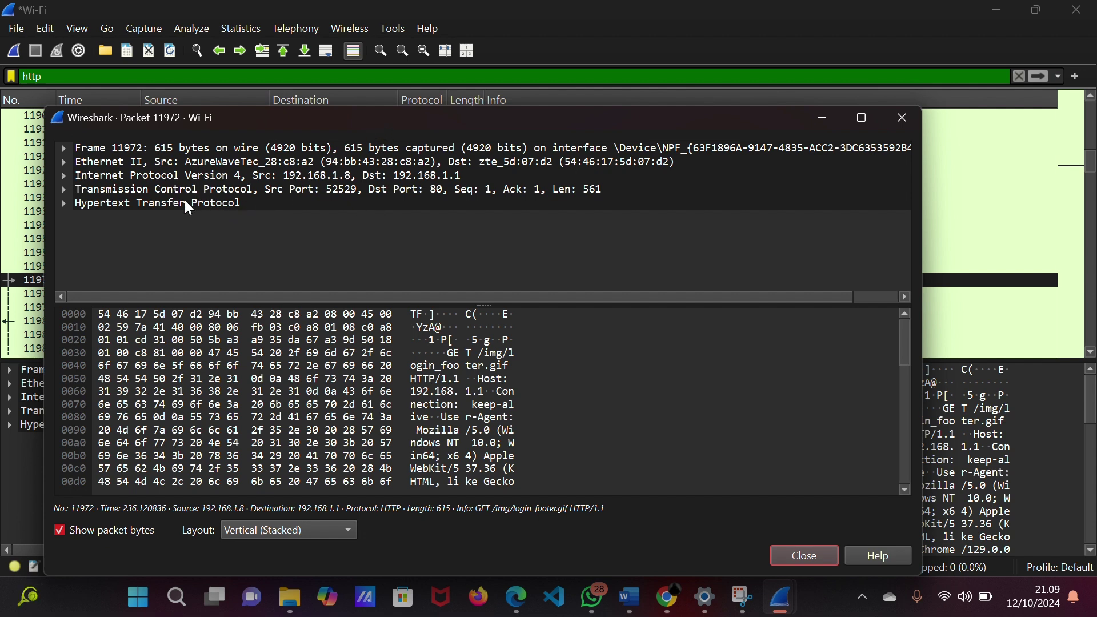
double_click(169, 203)
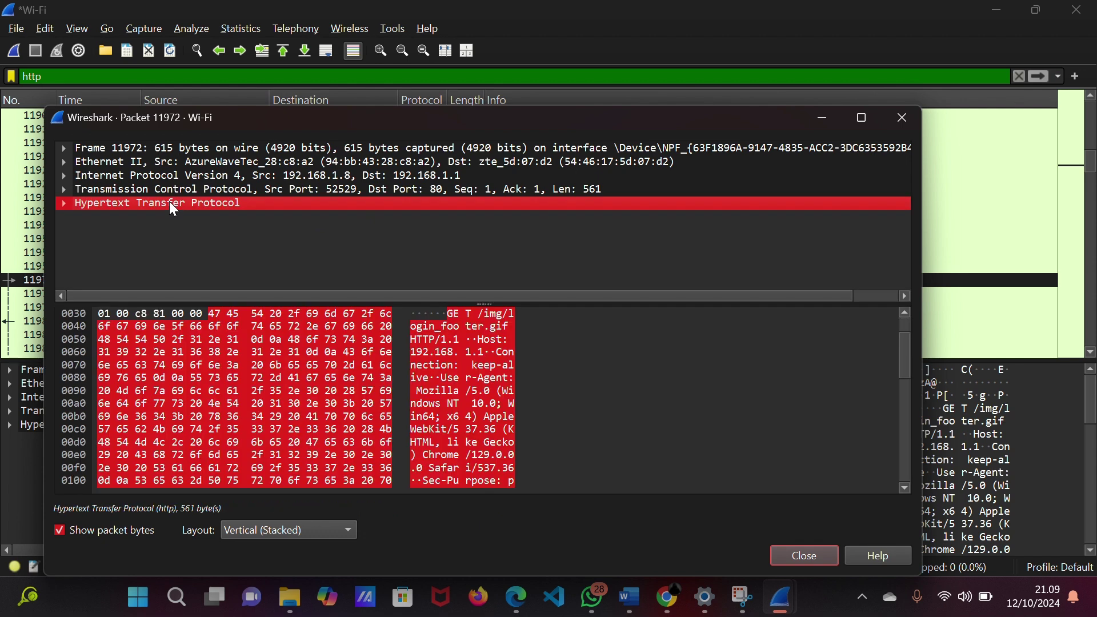
scroll(205, 213, "down", 1)
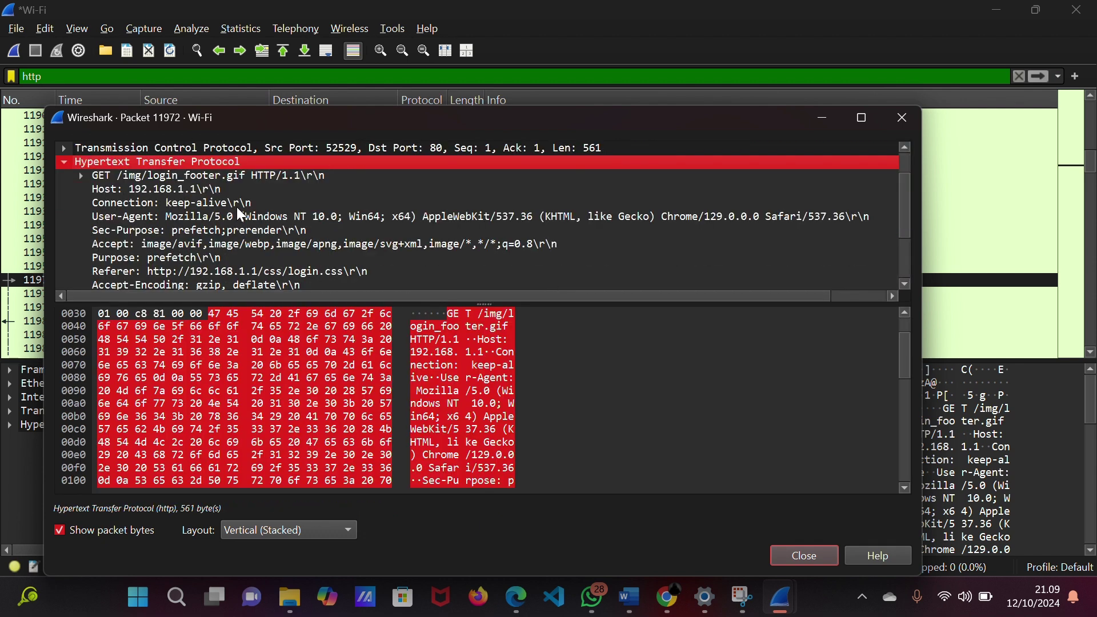
Examine the Host, Connection, User-Agent and remaining HTTP headers of packet 11972 and close its window.
left_click(159, 194)
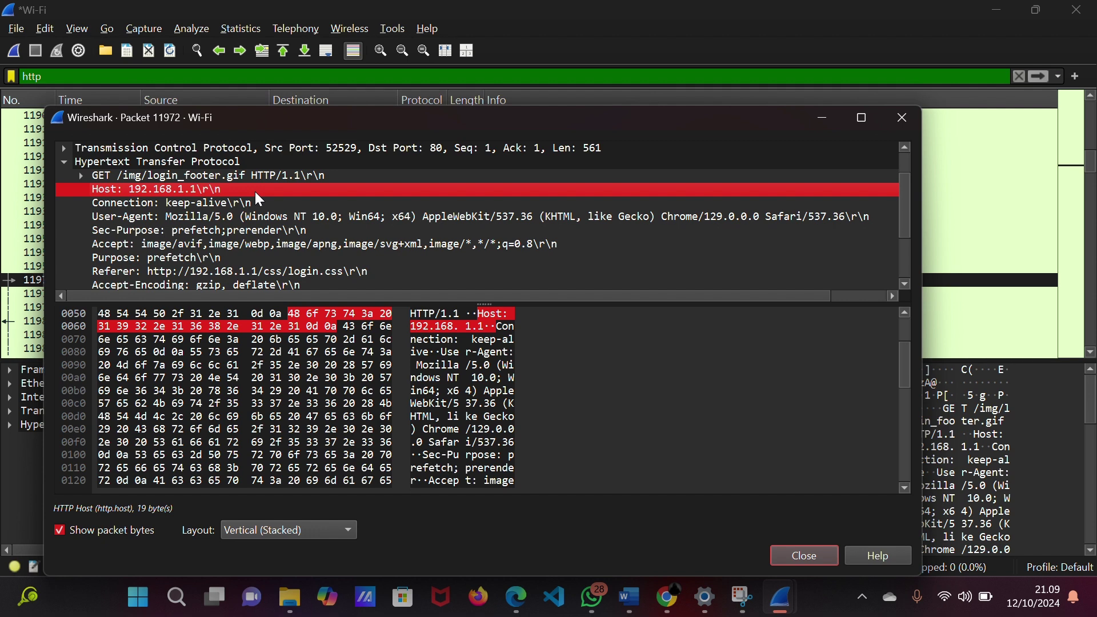
scroll(280, 207, "down", 1)
scroll(298, 212, "up", 1)
left_click(201, 203)
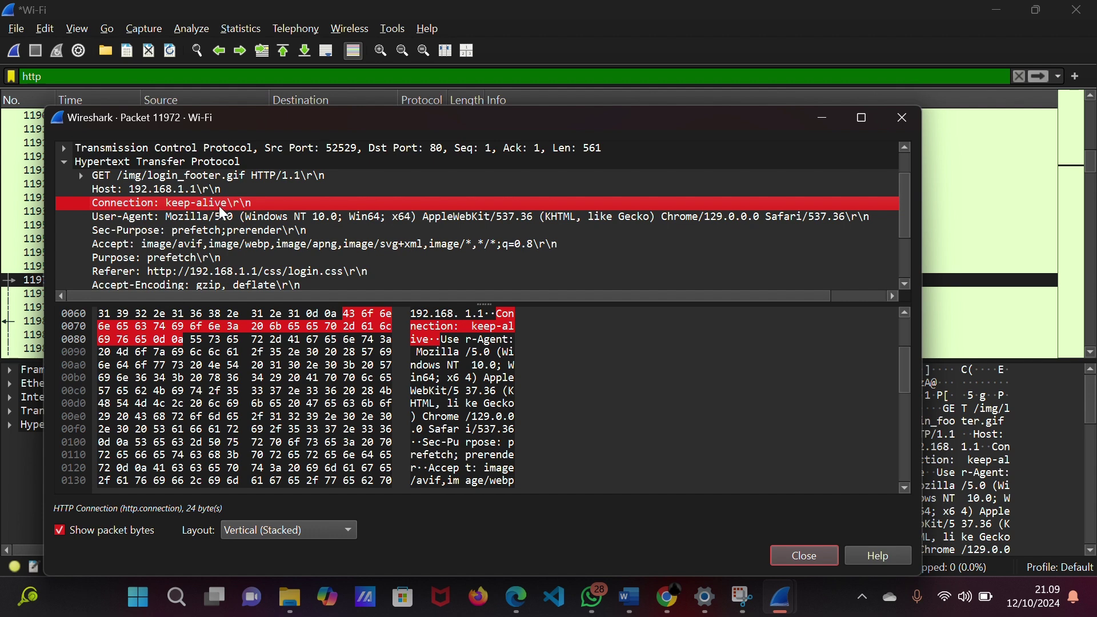
scroll(260, 213, "up", 1)
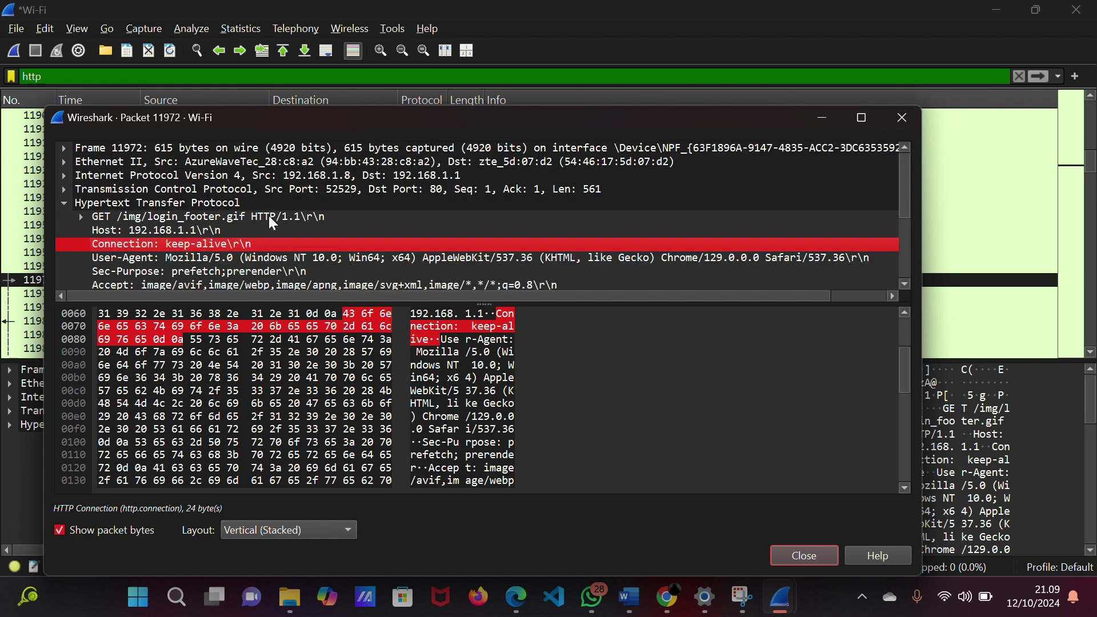
left_click(307, 257)
scroll(306, 257, "down", 1)
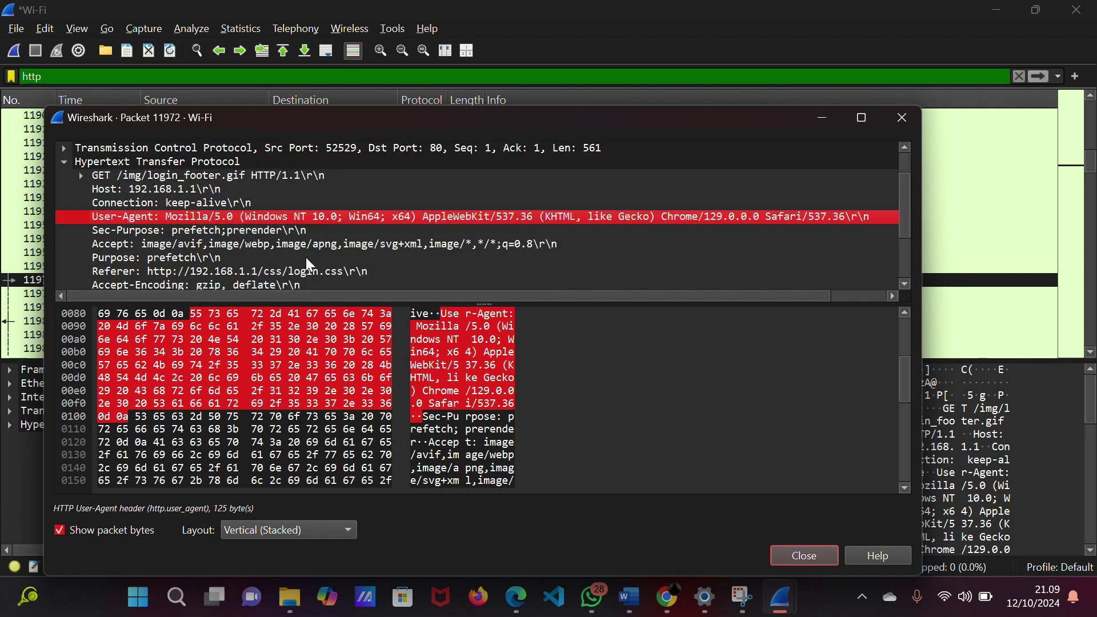
scroll(268, 234, "down", 1)
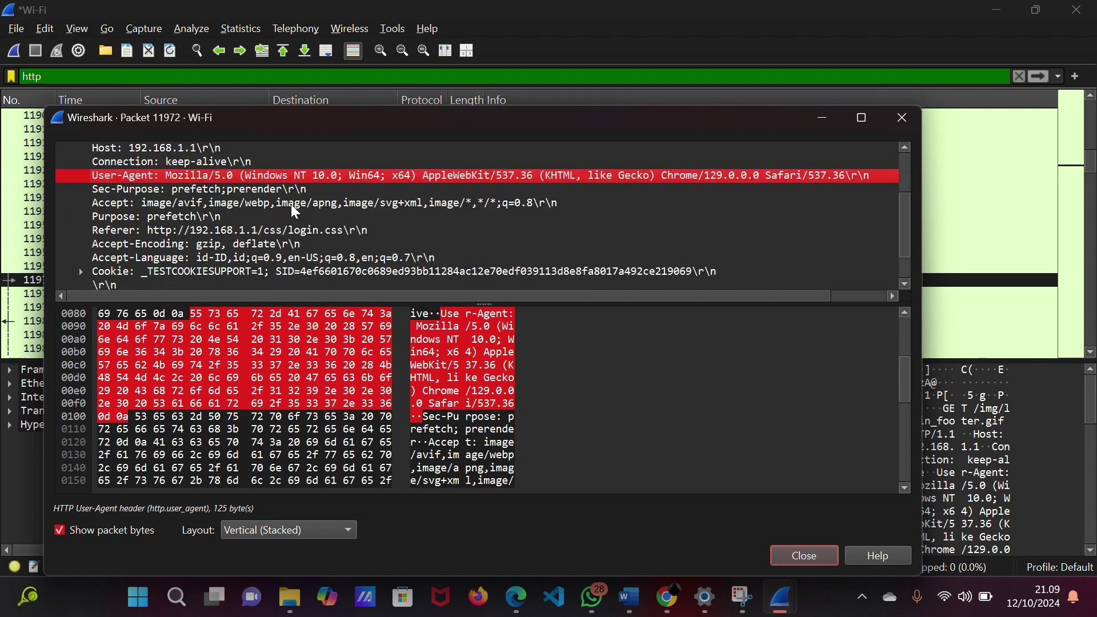
scroll(217, 229, "down", 1)
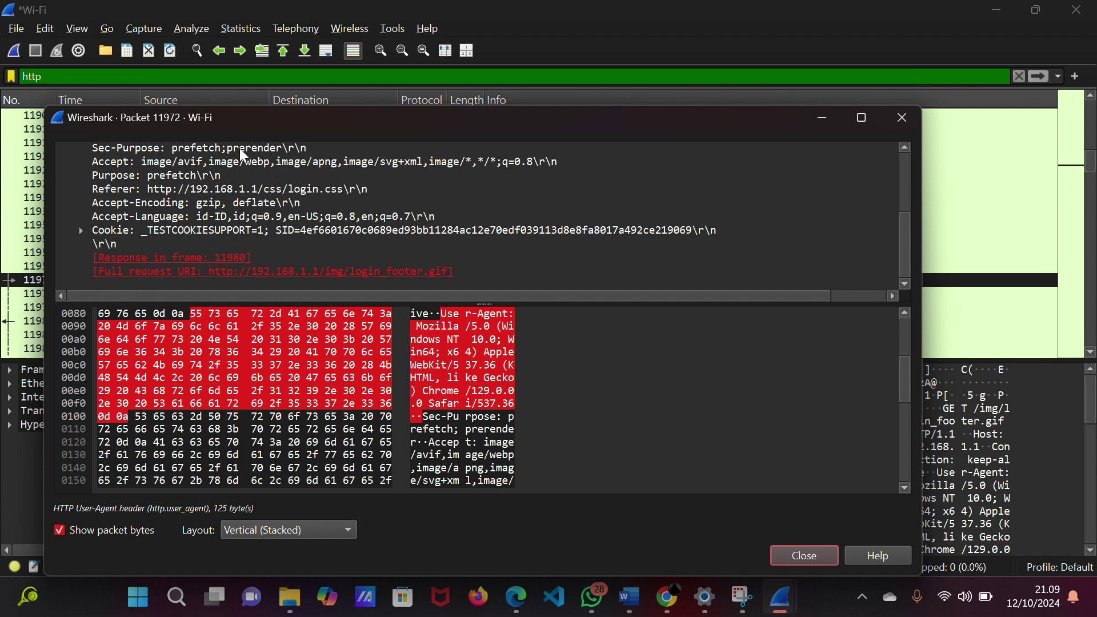
scroll(377, 189, "up", 3)
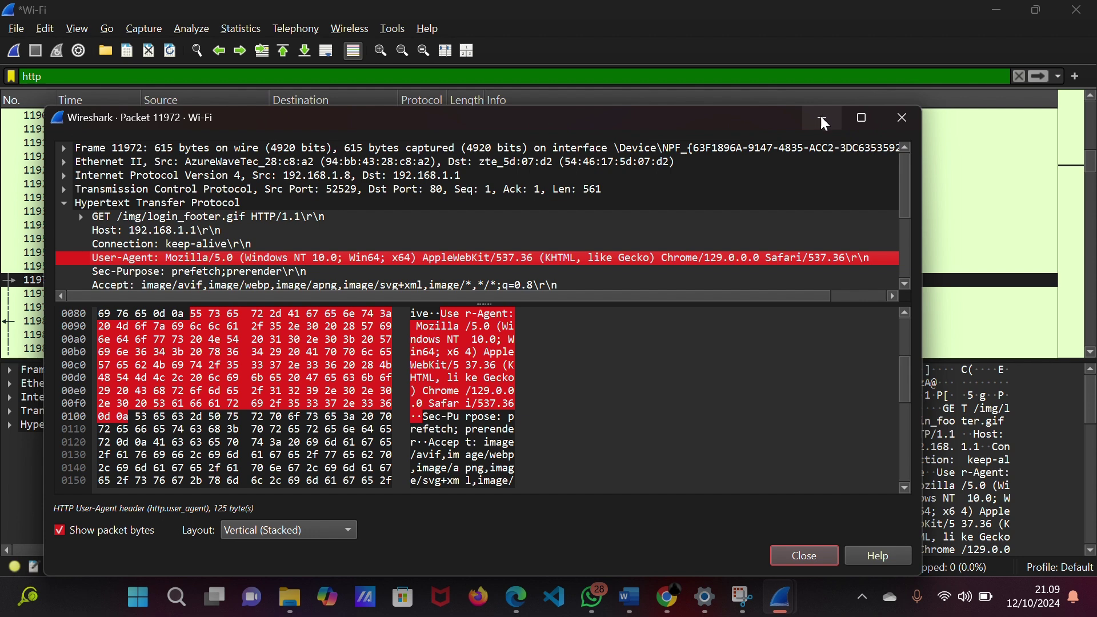
scroll(307, 159, "down", 3)
scroll(179, 188, "up", 3)
left_click(903, 117)
Open the login_entry POST request, packet 12171, in its own window and collapse its Hypertext Transfer Protocol details.
scroll(513, 239, "down", 5)
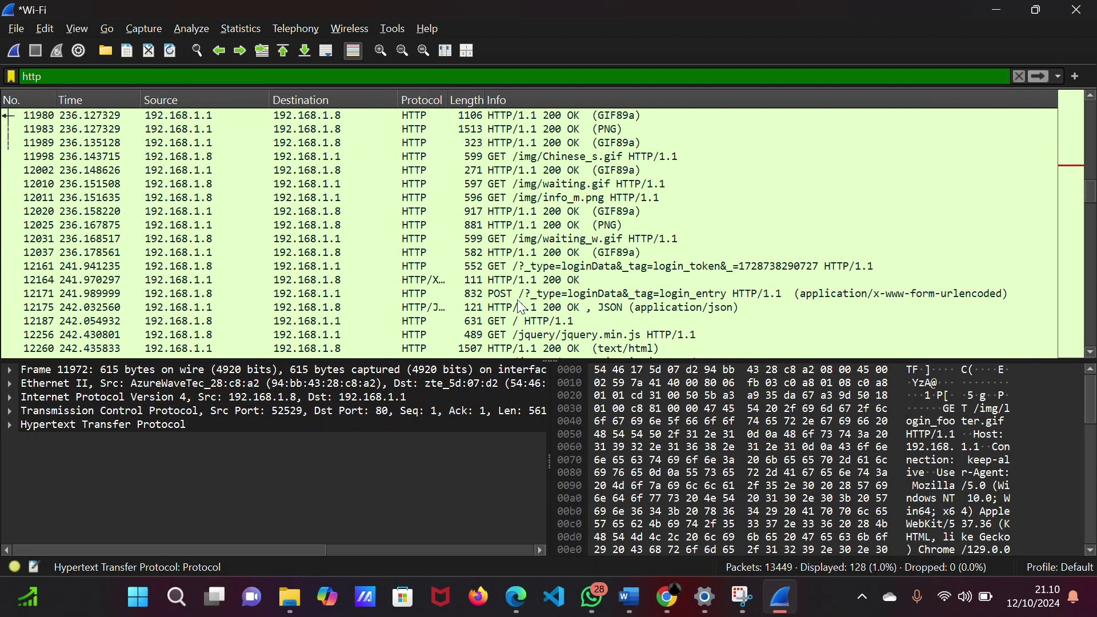
scroll(517, 306, "up", 1)
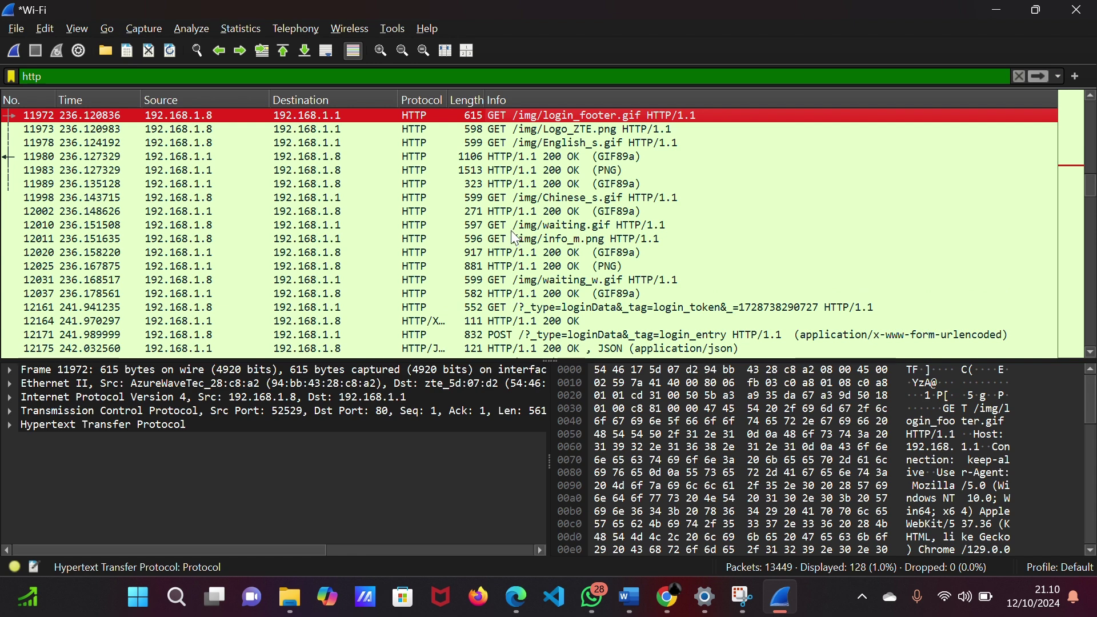
scroll(514, 300, "down", 1)
double_click(501, 297)
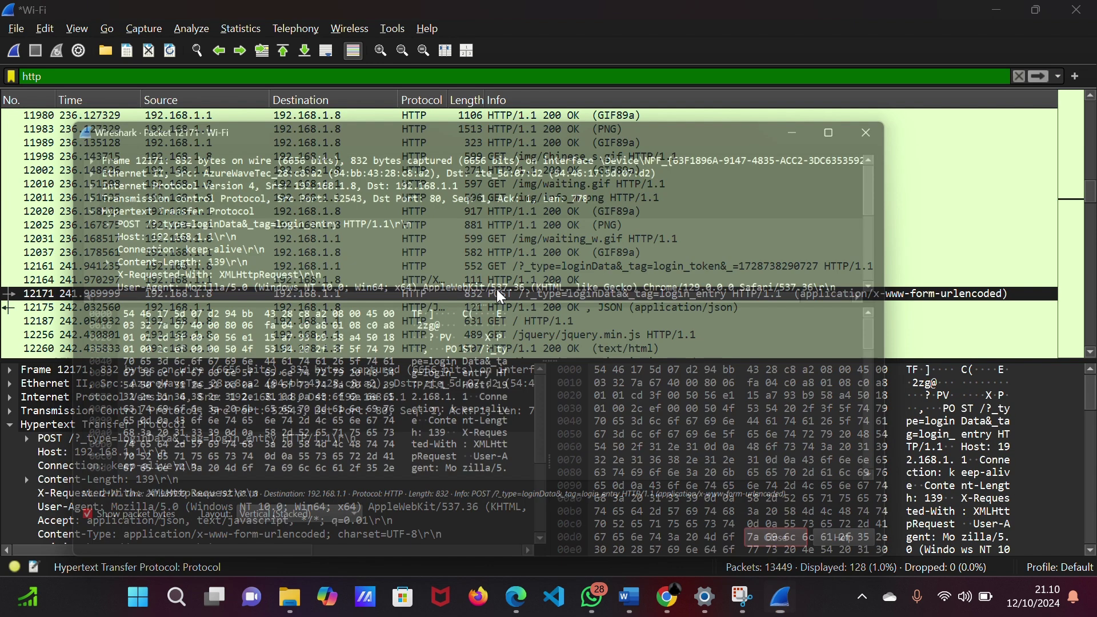
scroll(314, 217, "down", 3)
scroll(238, 223, "up", 3)
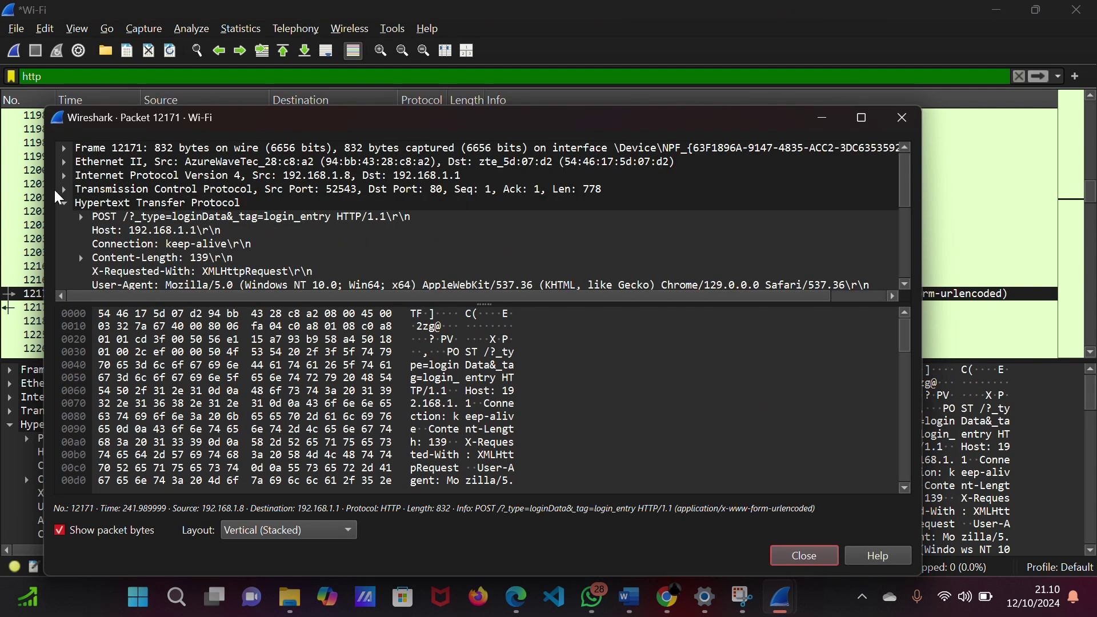
left_click(63, 202)
Examine the submitted login form items under HTML Form URL Encoded in packet 12171 and close its window.
left_click(121, 216)
double_click(121, 216)
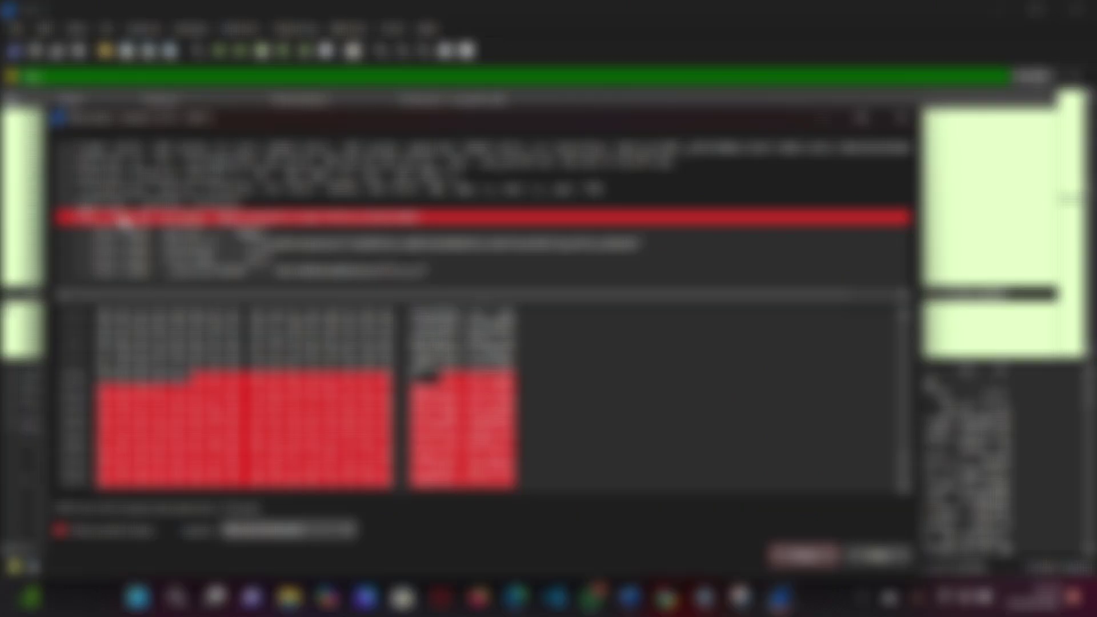
double_click(123, 218)
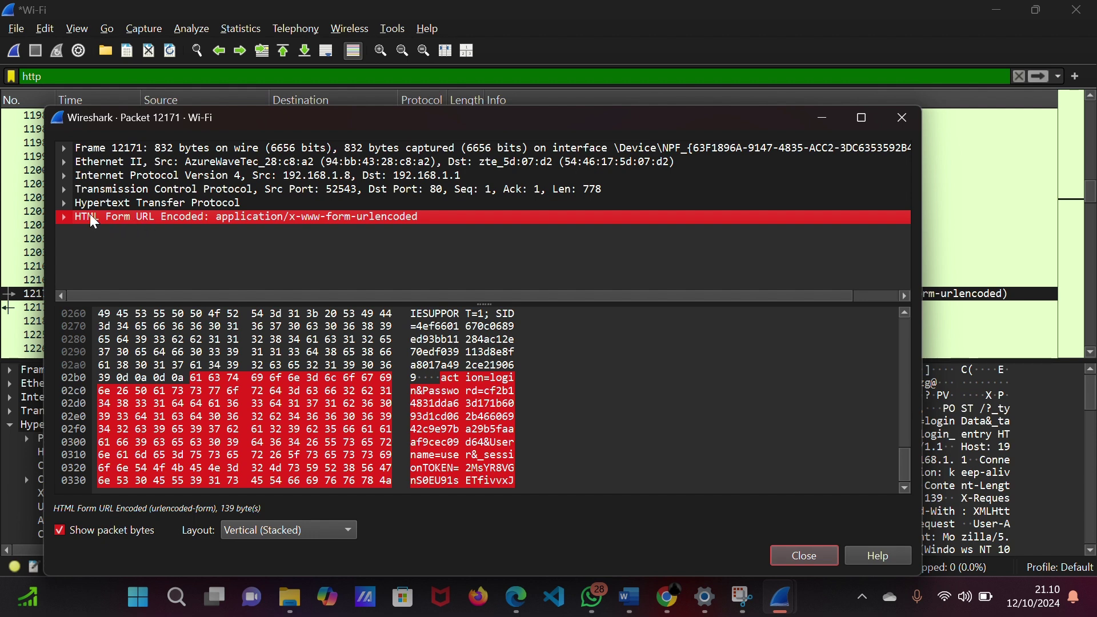
double_click(184, 216)
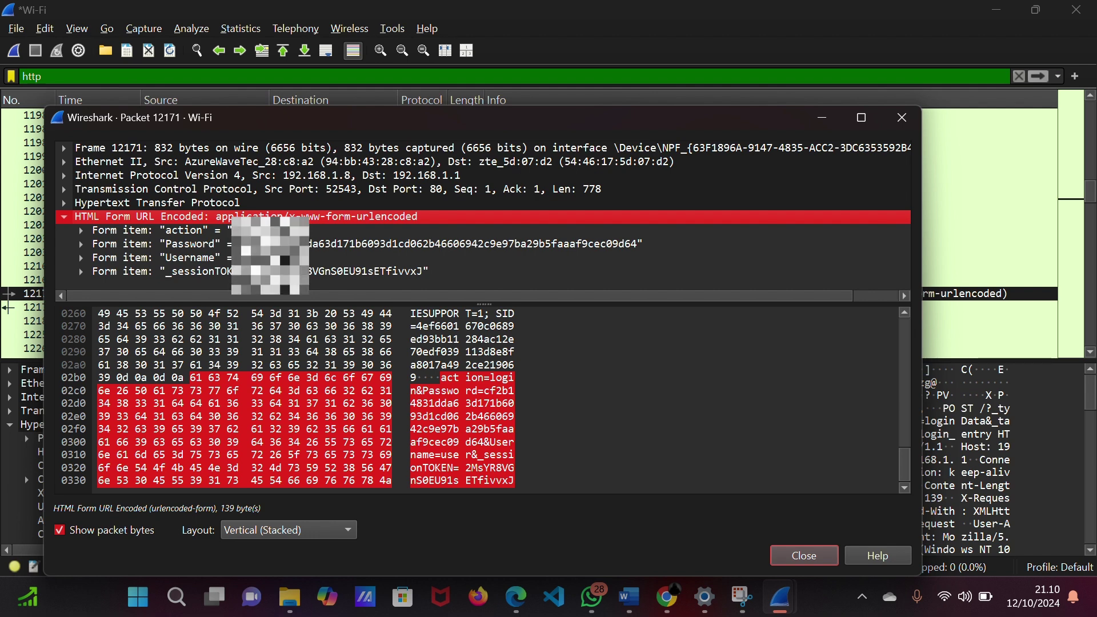
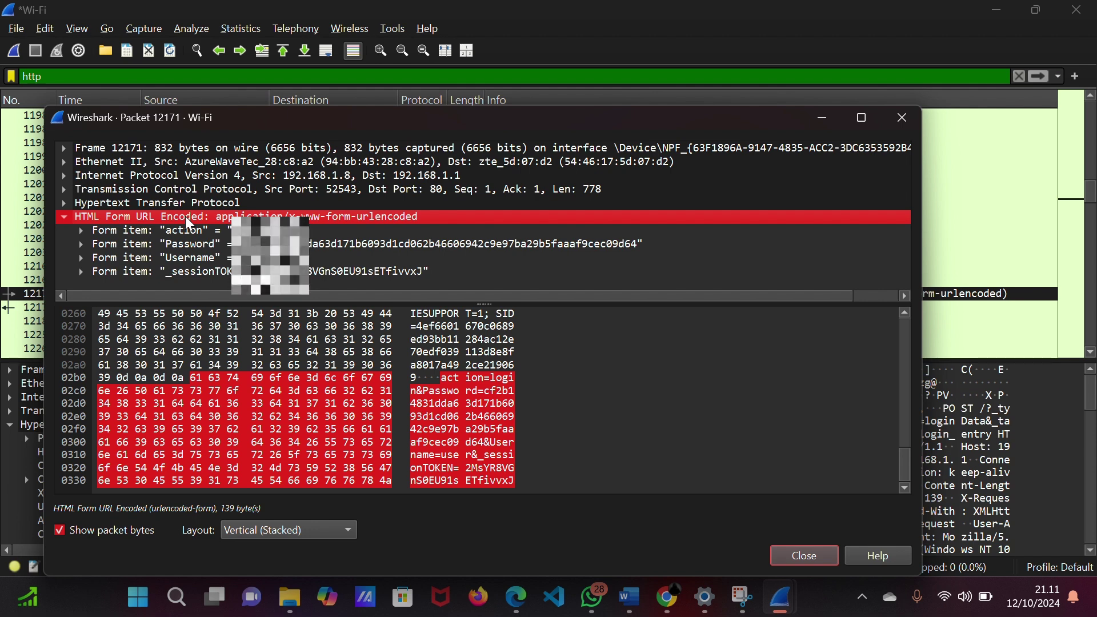
double_click(191, 216)
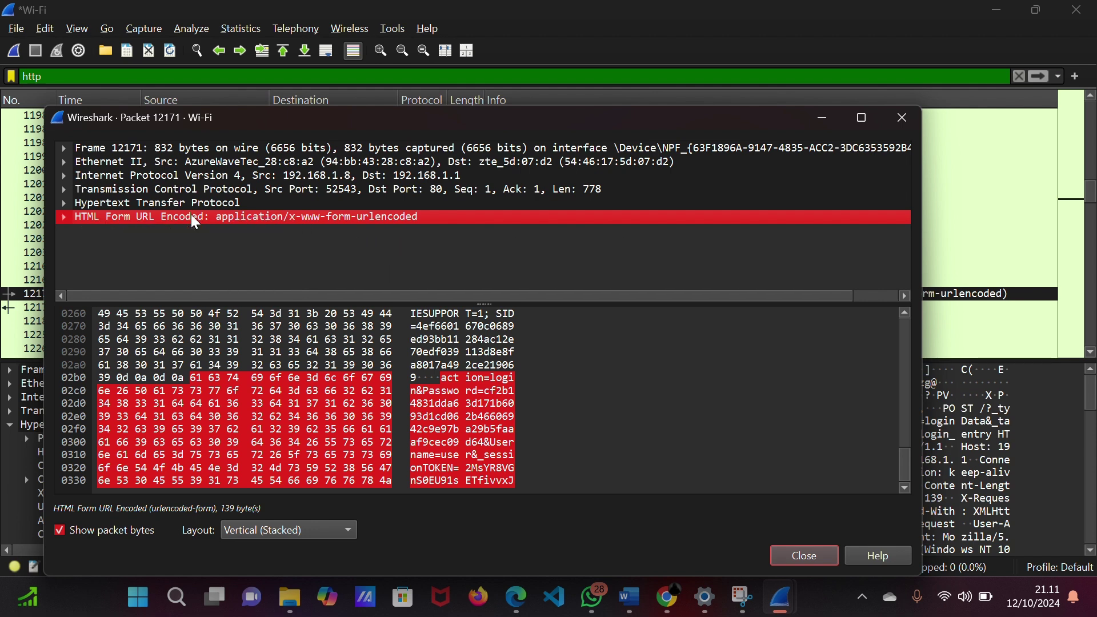
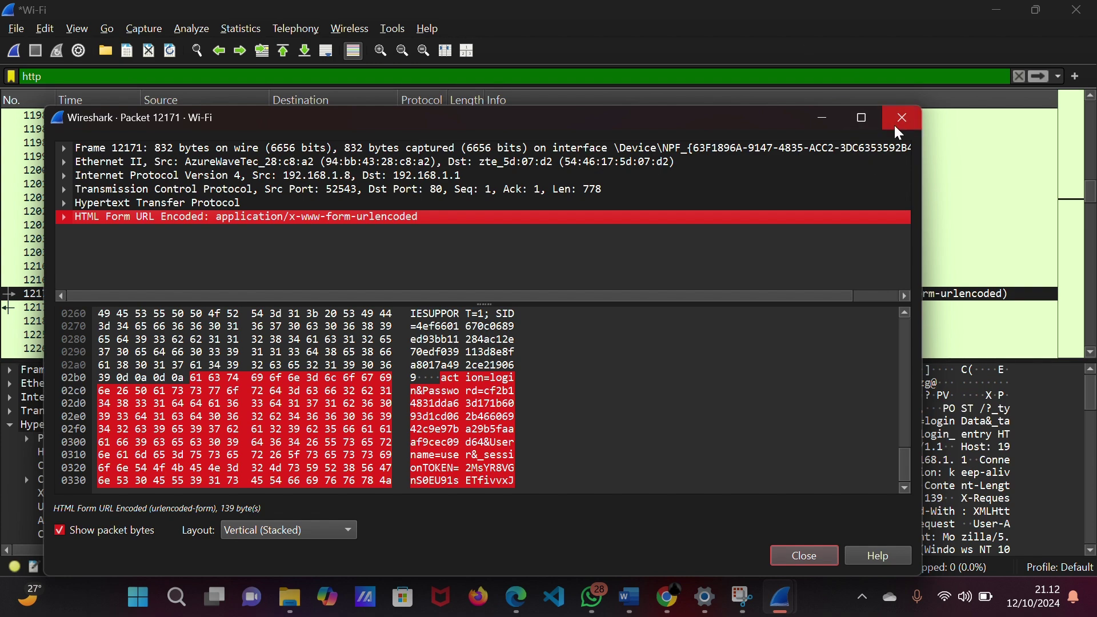
left_click(895, 127)
Replace the http display filter text with ip.addr==13.69.239.78 and look through the packet list.
scroll(177, 115, "up", 5)
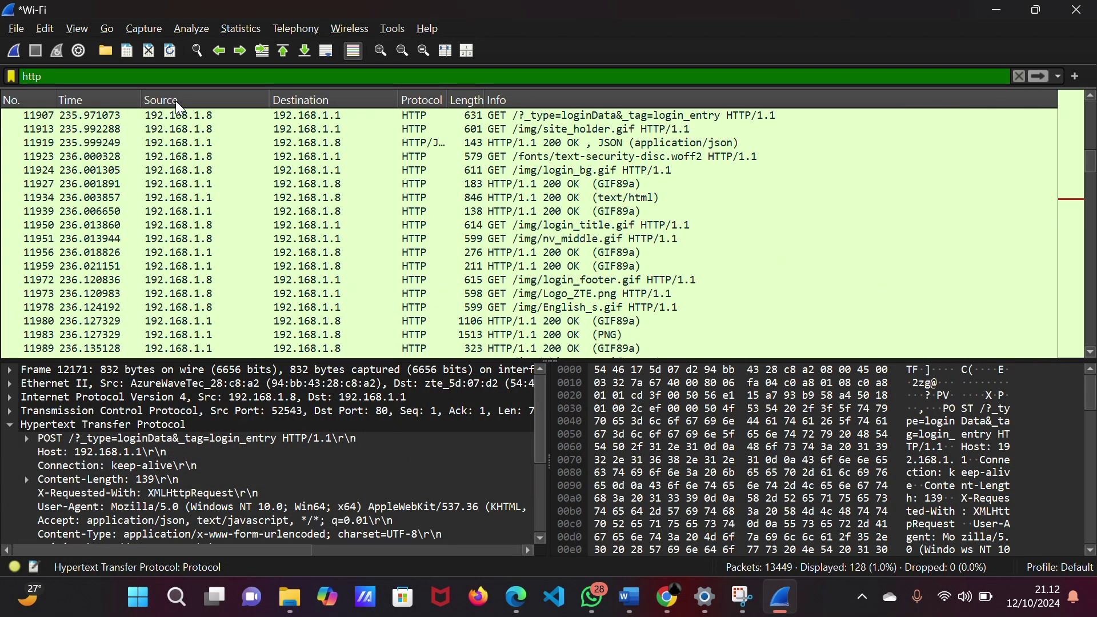
left_click(170, 76)
key("ctrl+a")
type("ip.addr==13.69.239.78")
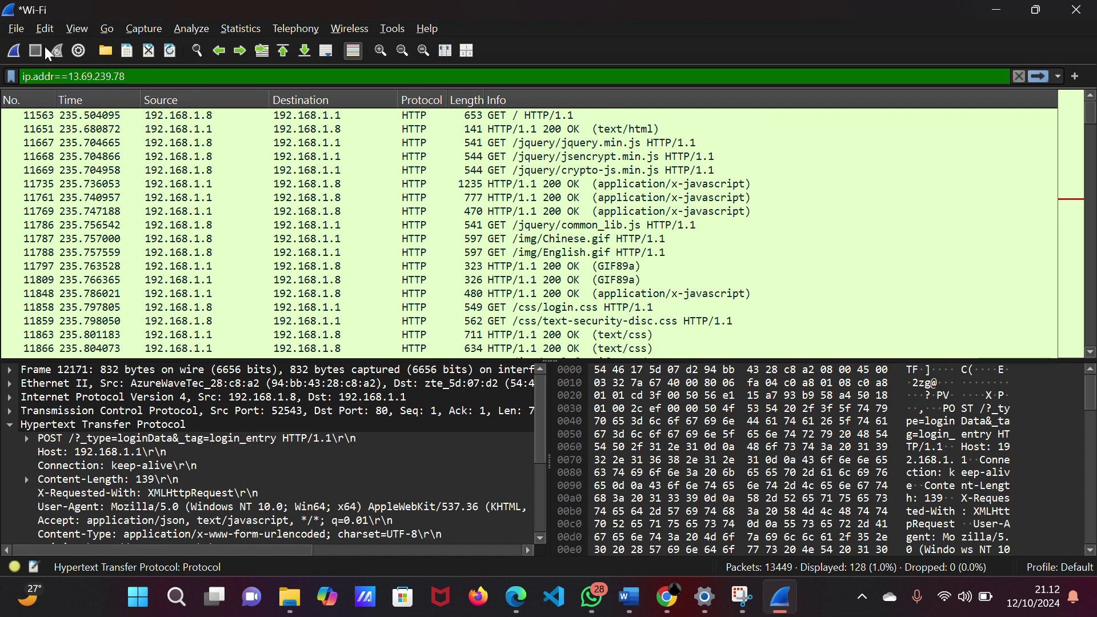
scroll(322, 176, "down", 20)
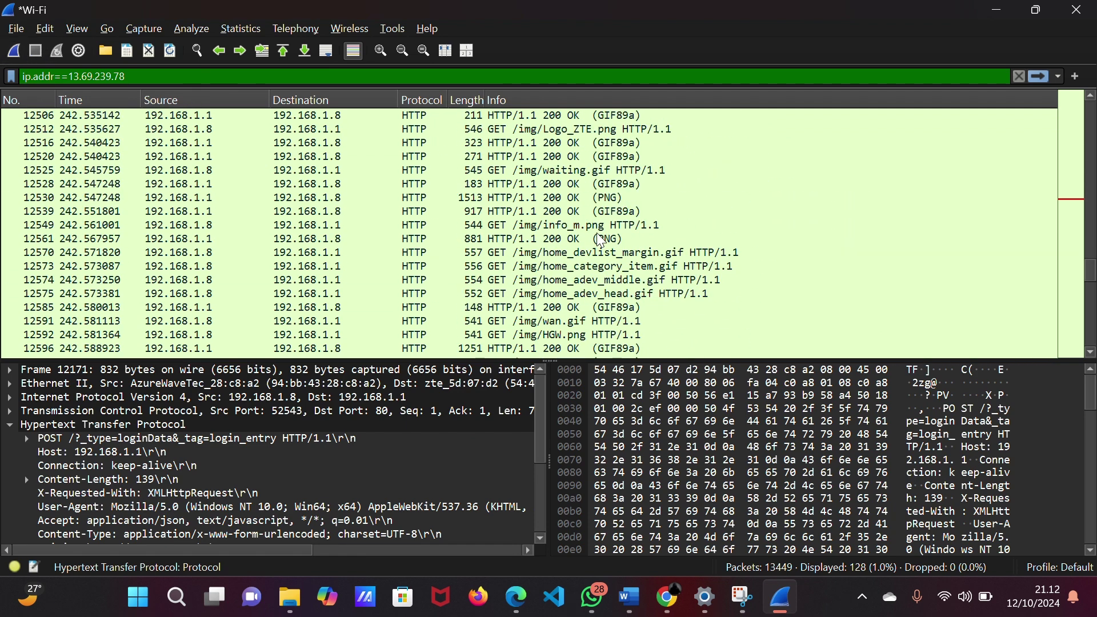
scroll(643, 250, "down", 3)
scroll(629, 240, "up", 12)
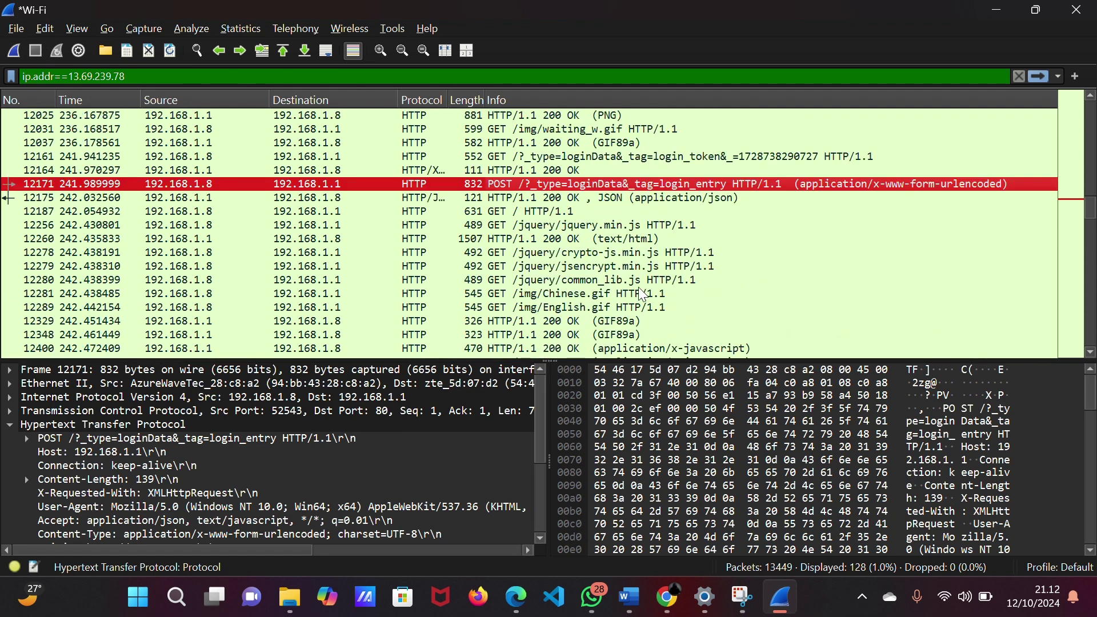
scroll(161, 155, "up", 10)
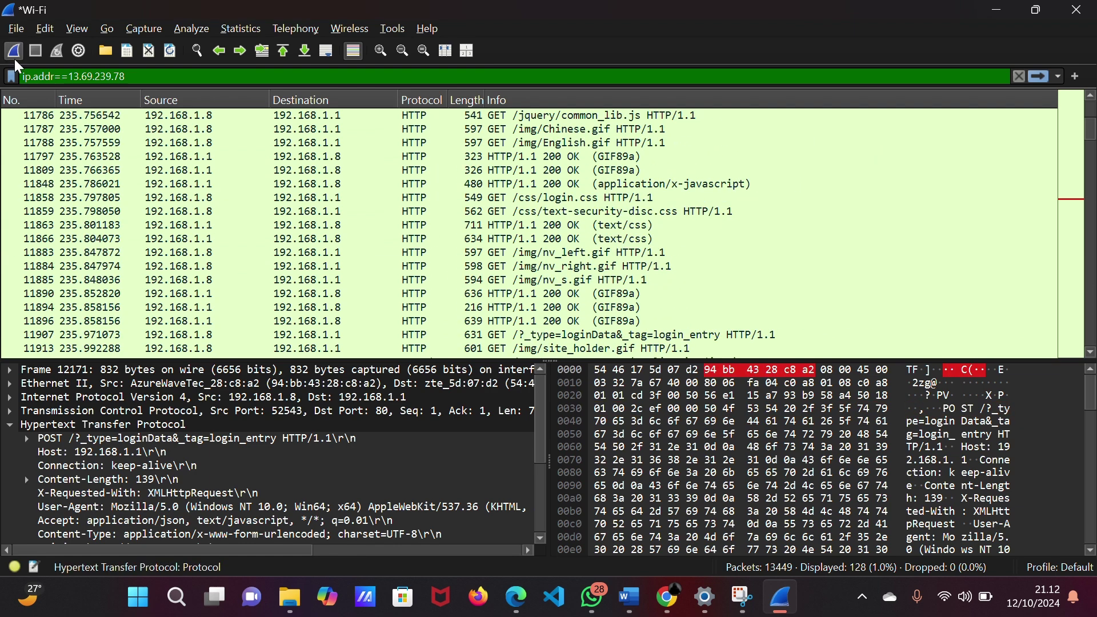
Clear the display filter and start a new Wi-Fi capture without saving the captured packets.
left_click(1019, 76)
left_click(16, 56)
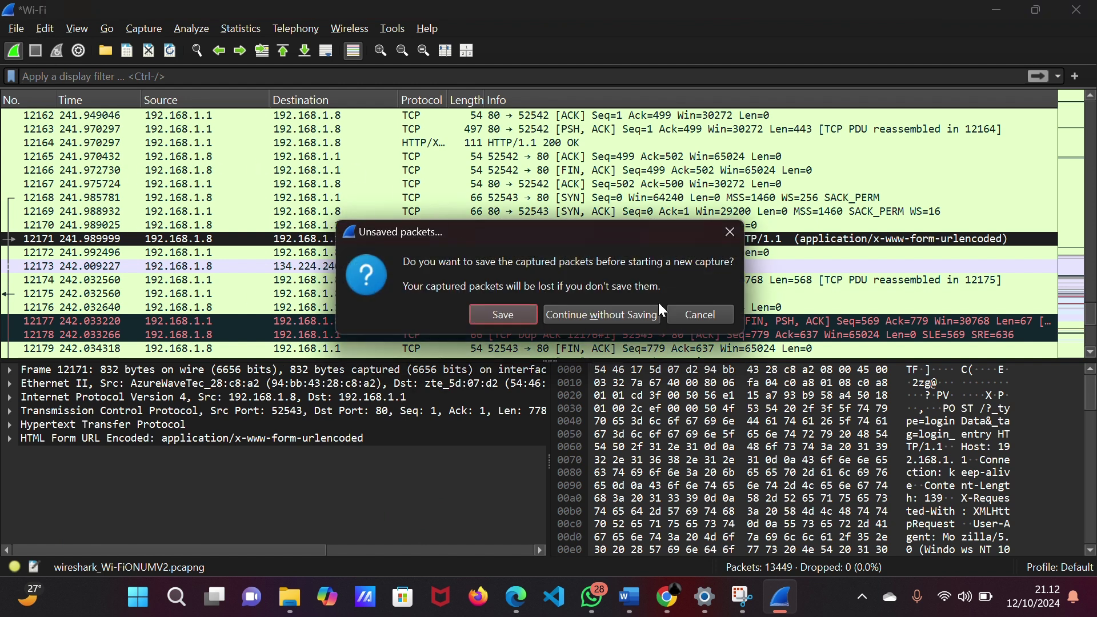
left_click(595, 315)
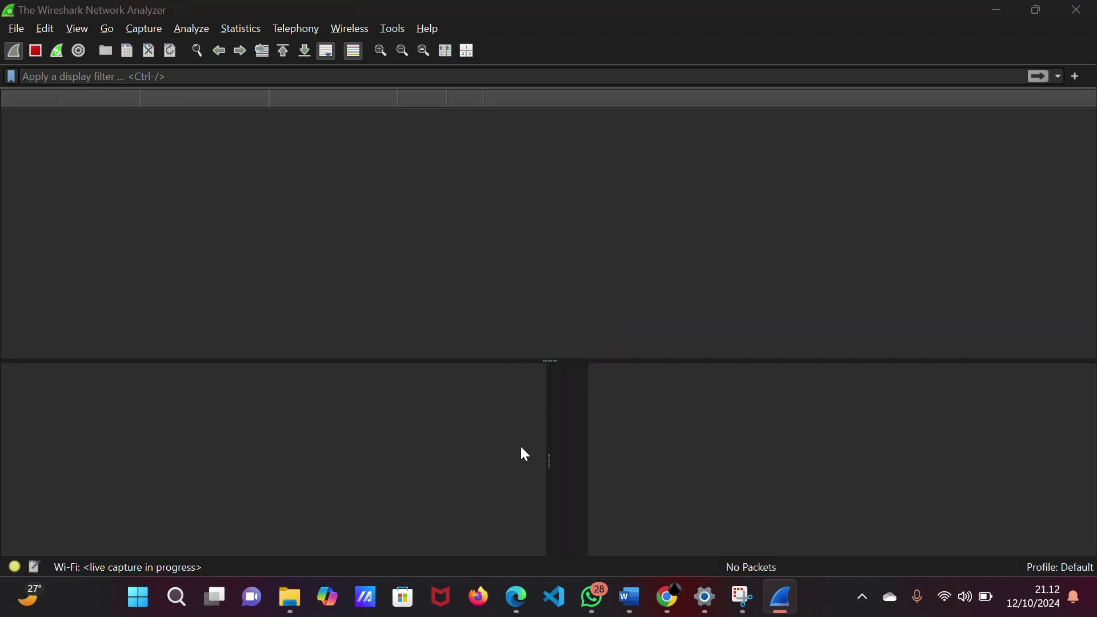
Restart the running Wi-Fi capture without saving its packets and view the first packets of the list.
left_click(55, 52)
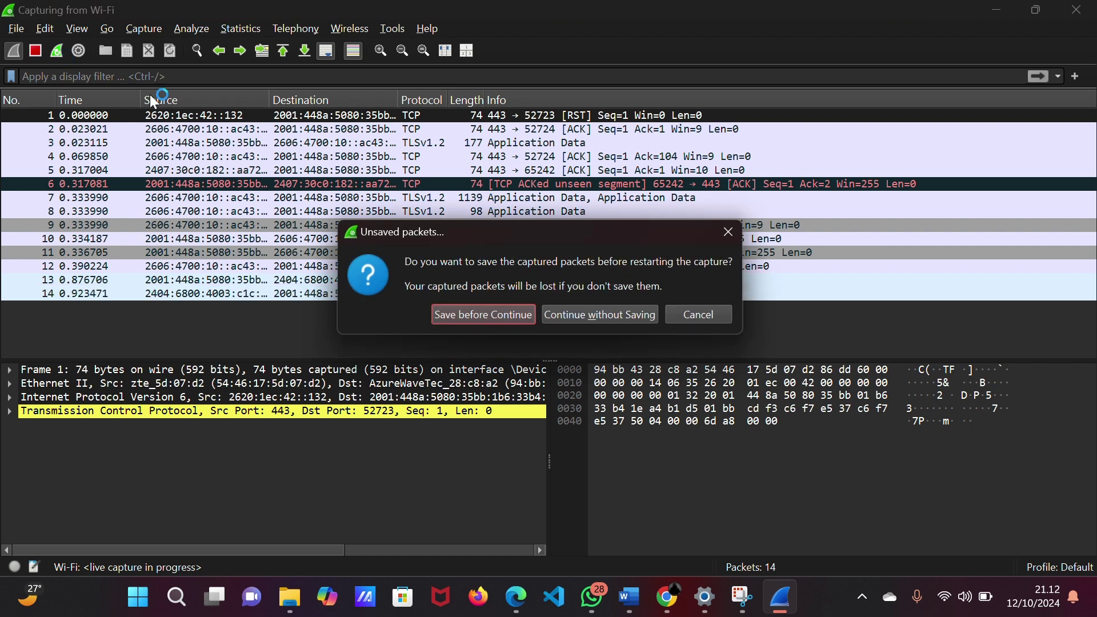
left_click(592, 316)
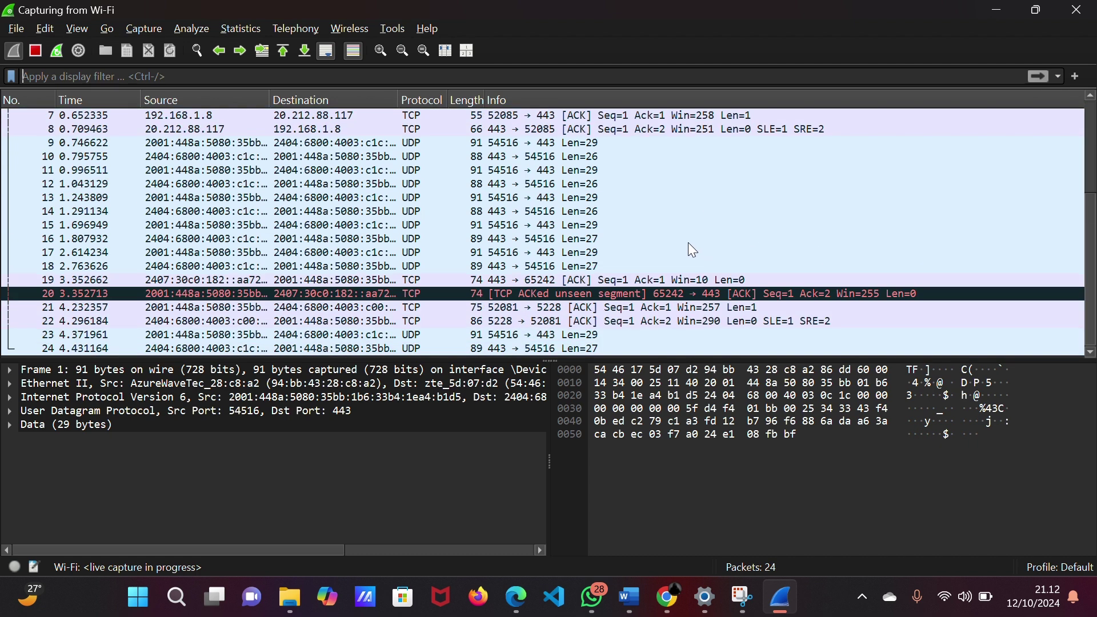
scroll(688, 243, "up", 2)
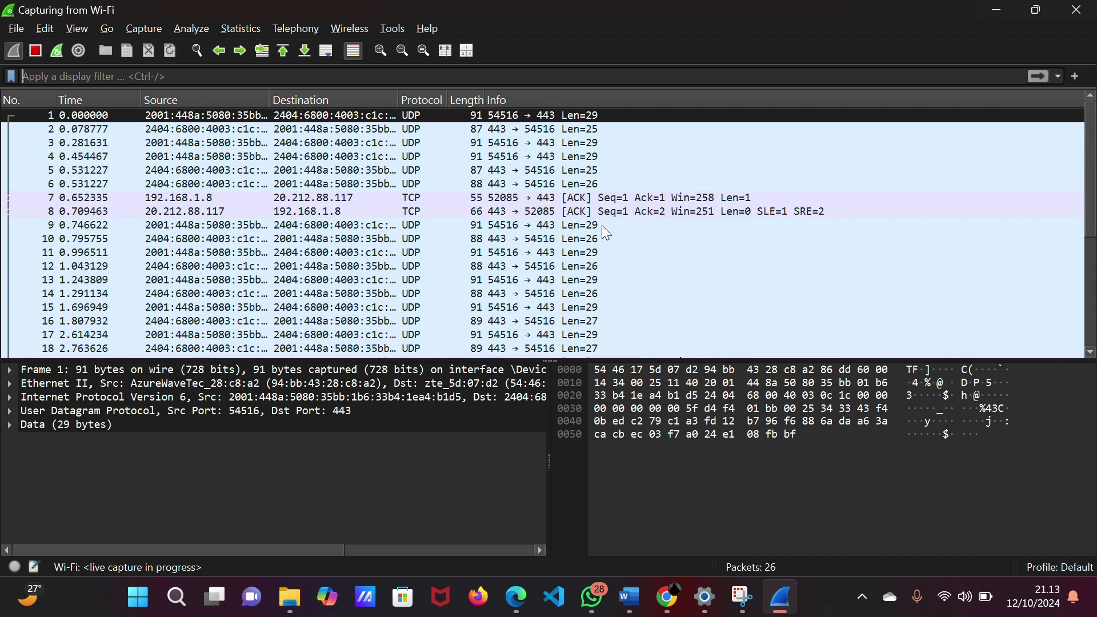
scroll(552, 207, "up", 4)
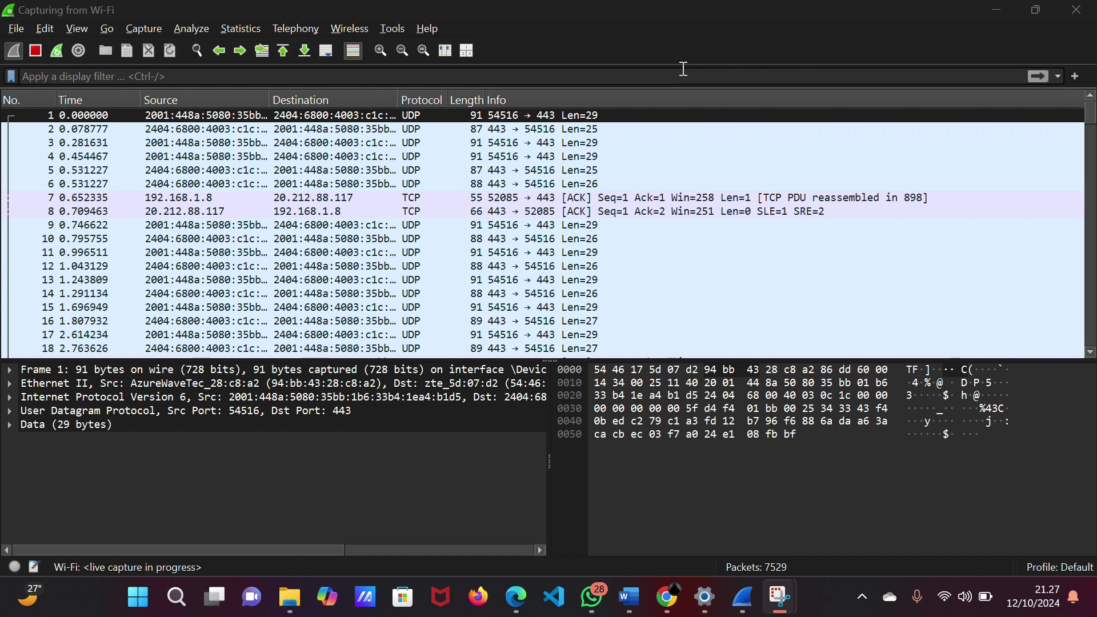
Switch to the open Chrome window, close the F670L router login tab and open a new tab.
left_click(999, 9)
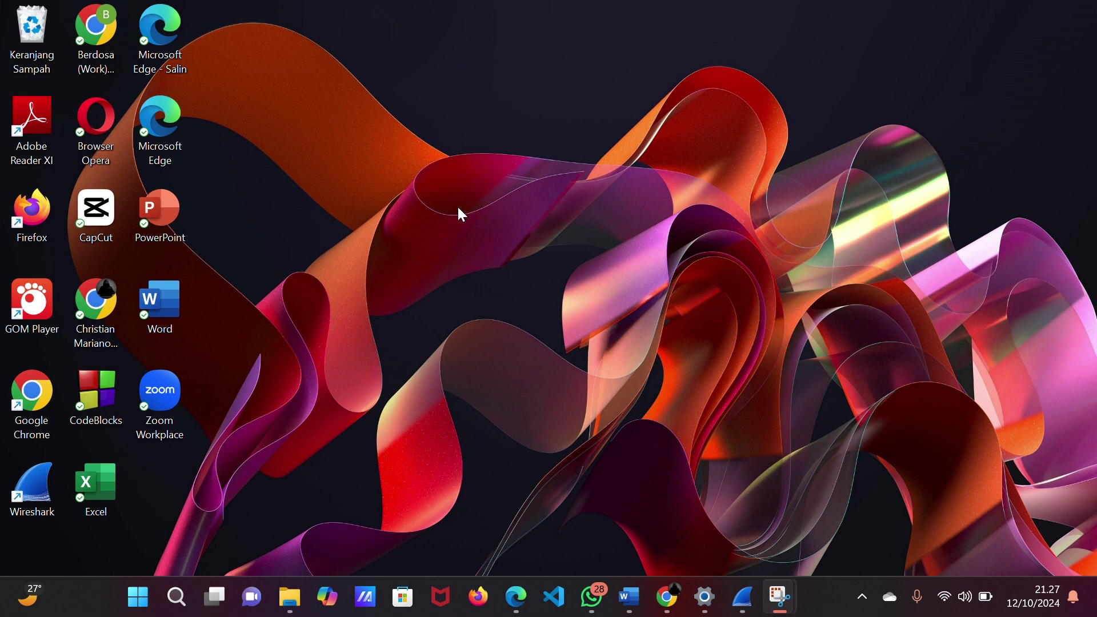
double_click(101, 294)
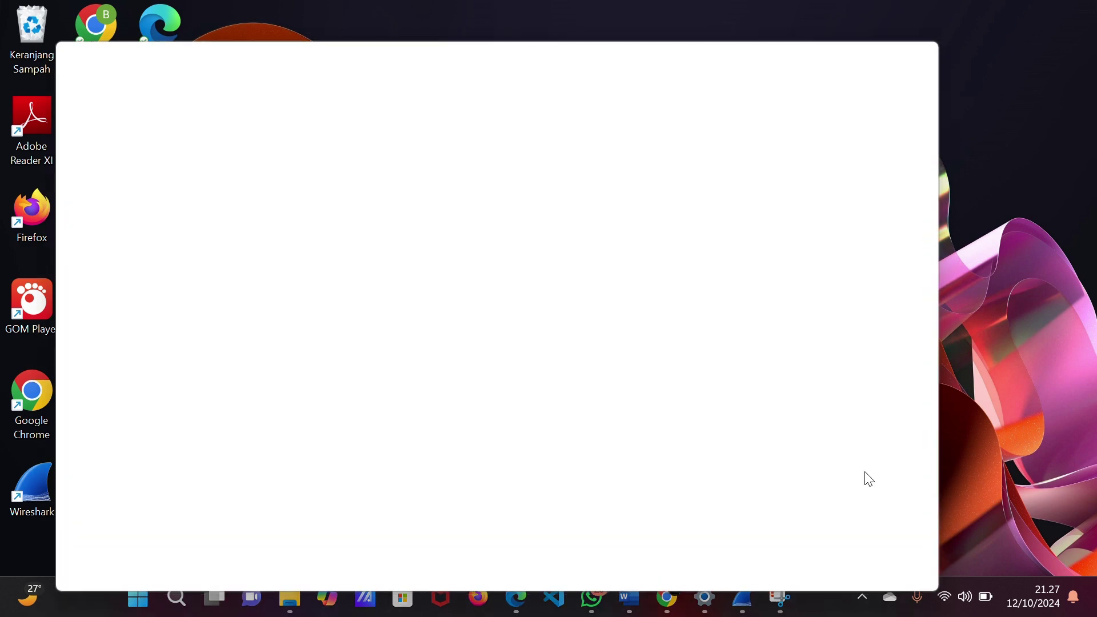
left_click(924, 54)
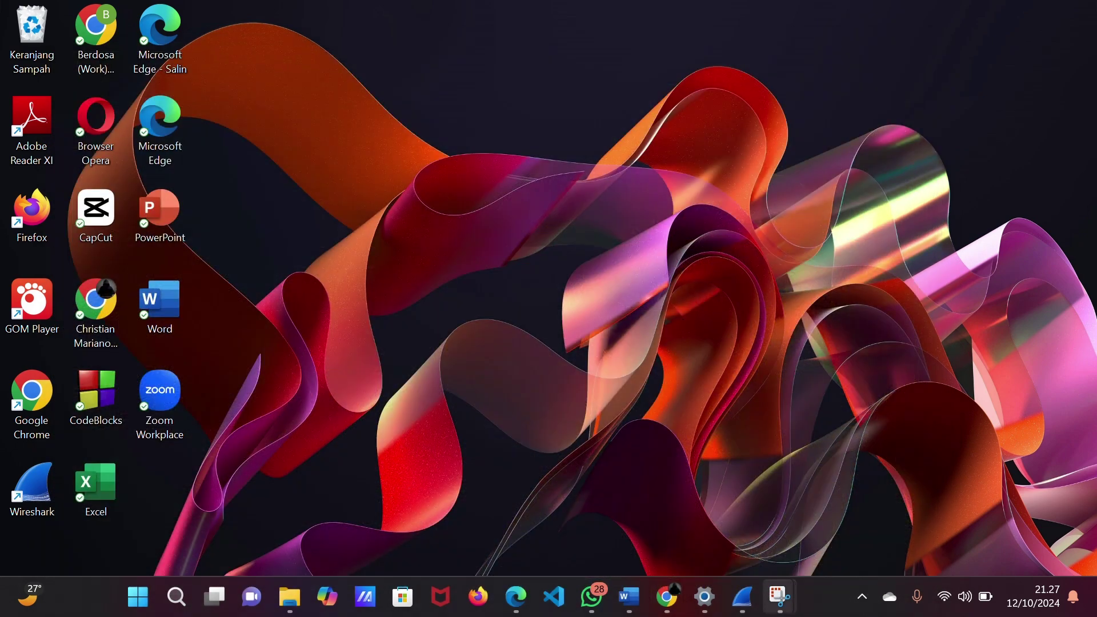
key("alt+Tab")
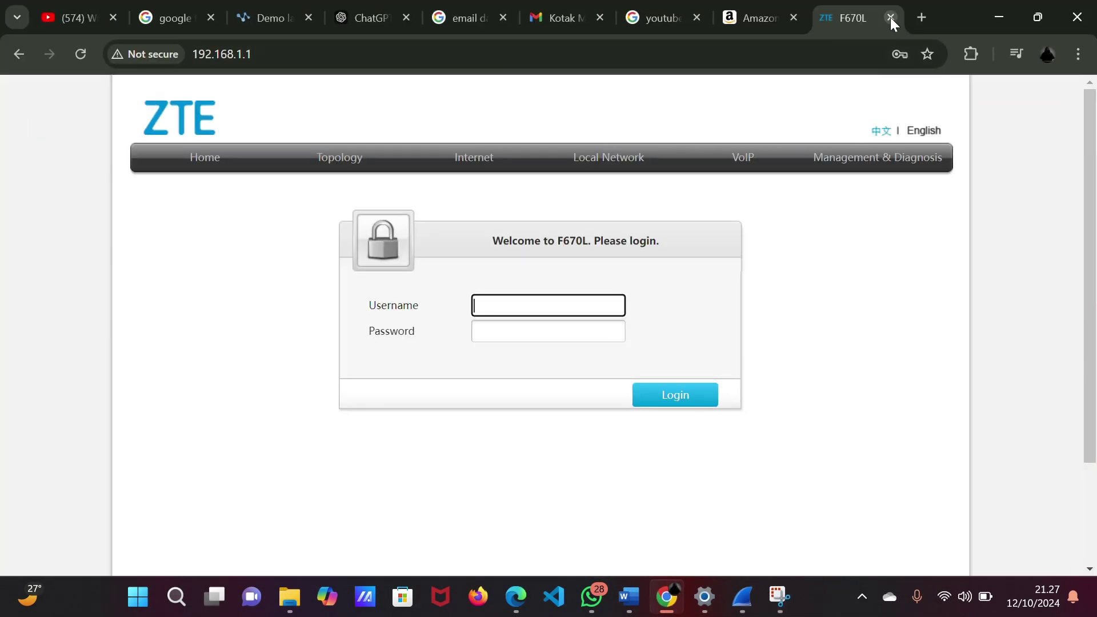
left_click(891, 17)
key("ctrl+t")
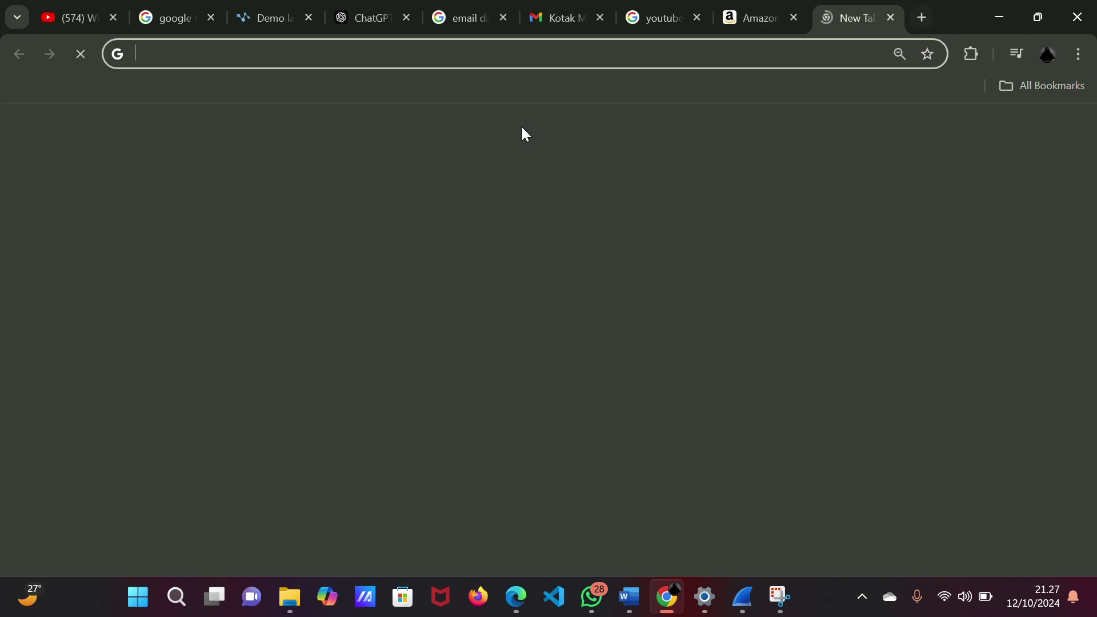
Open the MaxMind website at maxmind.com in the new tab.
type("max")
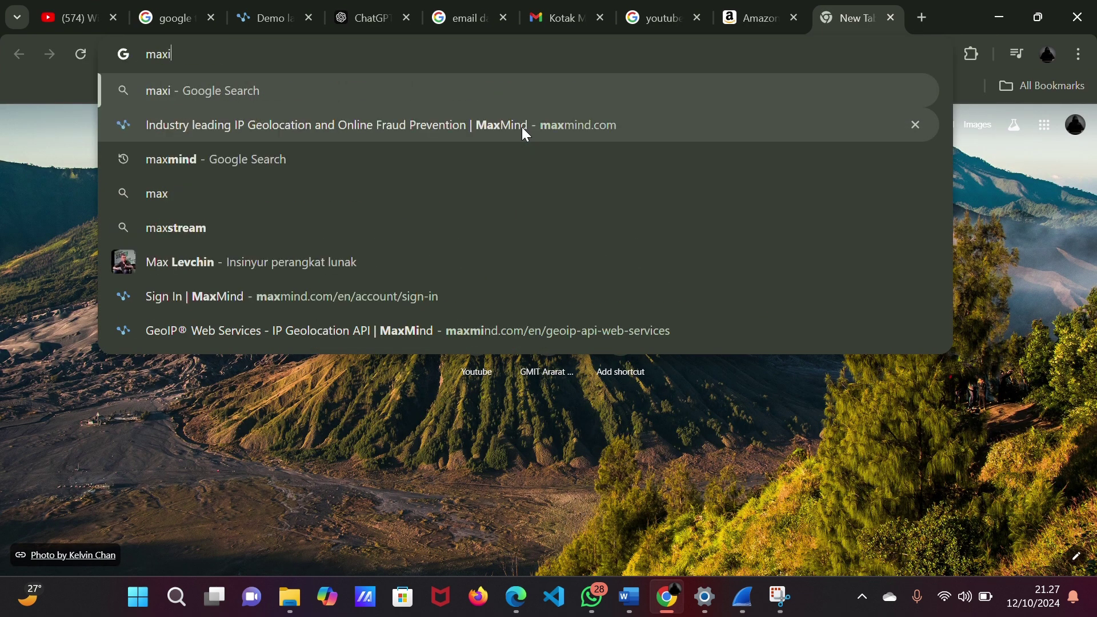
type("i")
key("BackSpace")
type("mind")
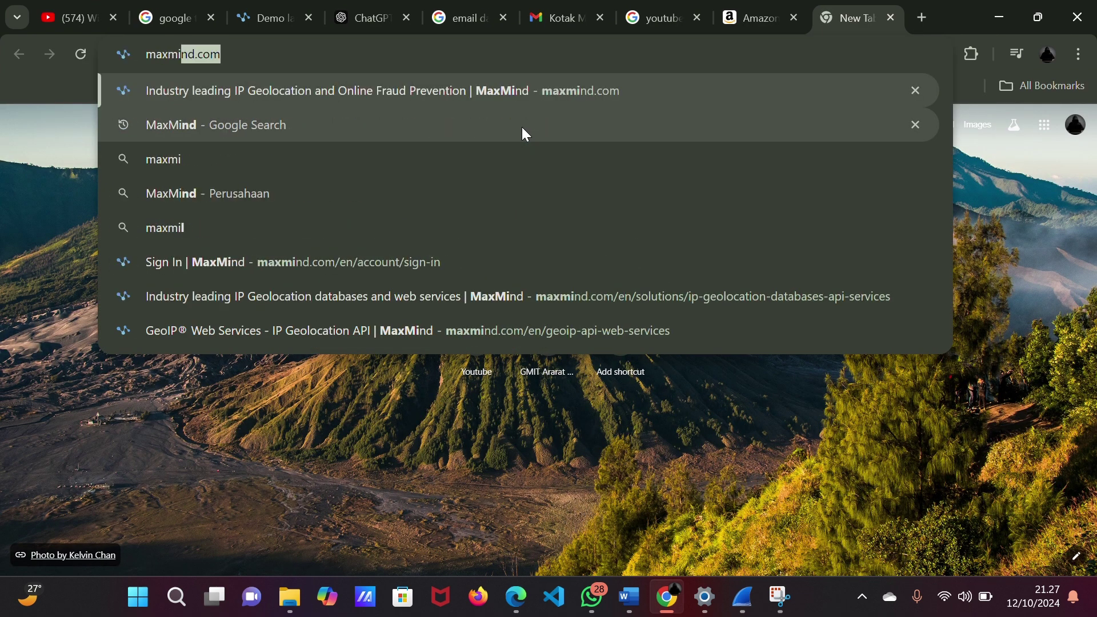
type(".com")
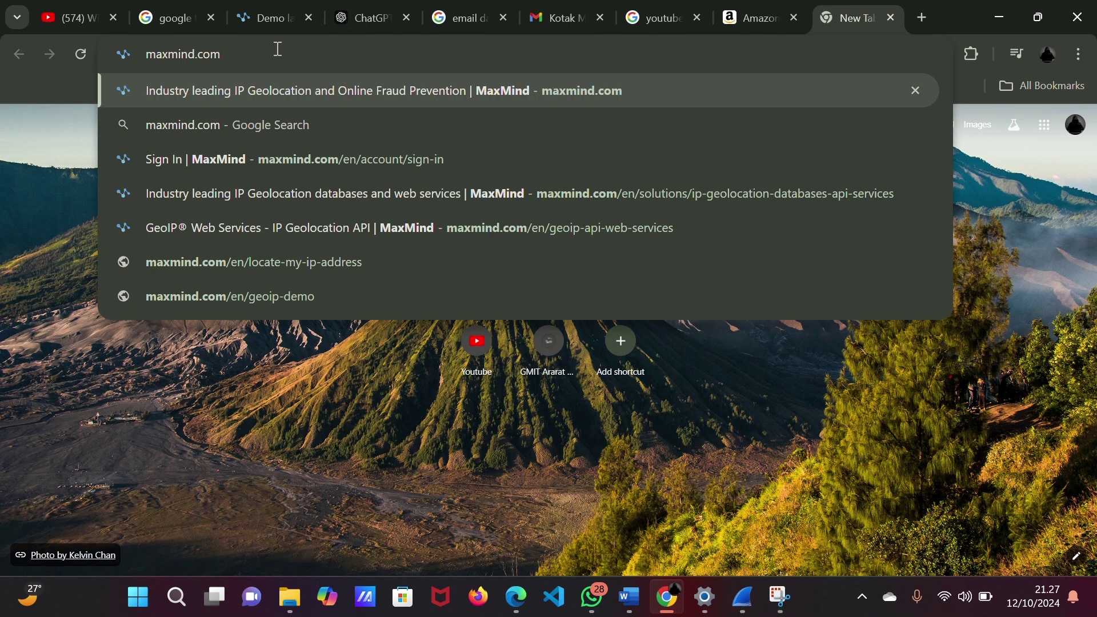
key("Return")
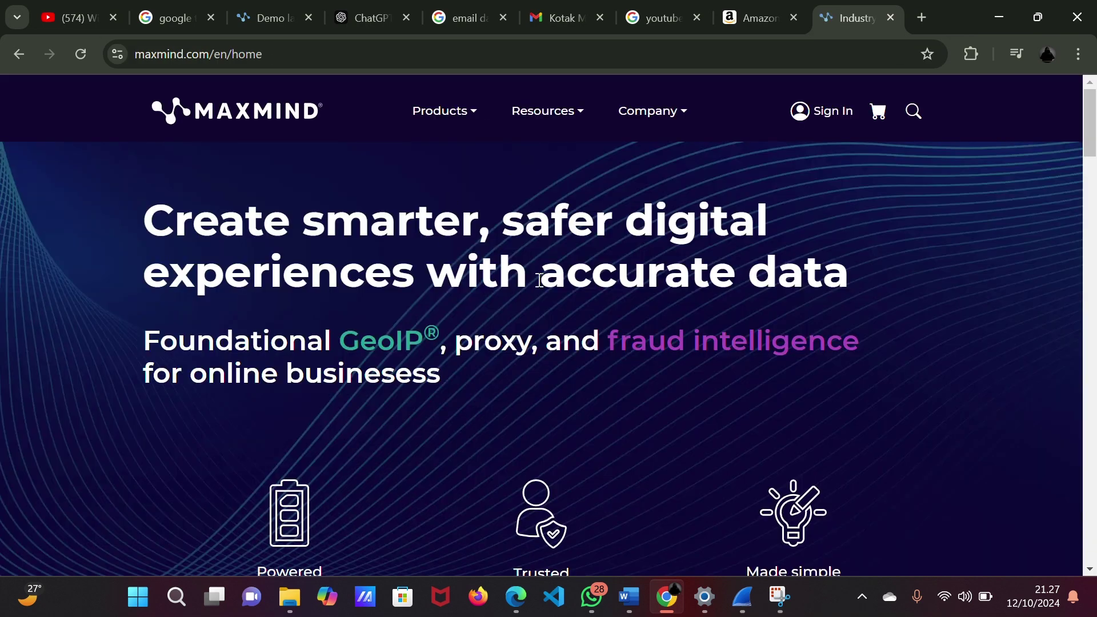
Look over the MaxMind home page and open the Developer portal from its Resources.
scroll(742, 240, "down", 10)
scroll(680, 260, "up", 5)
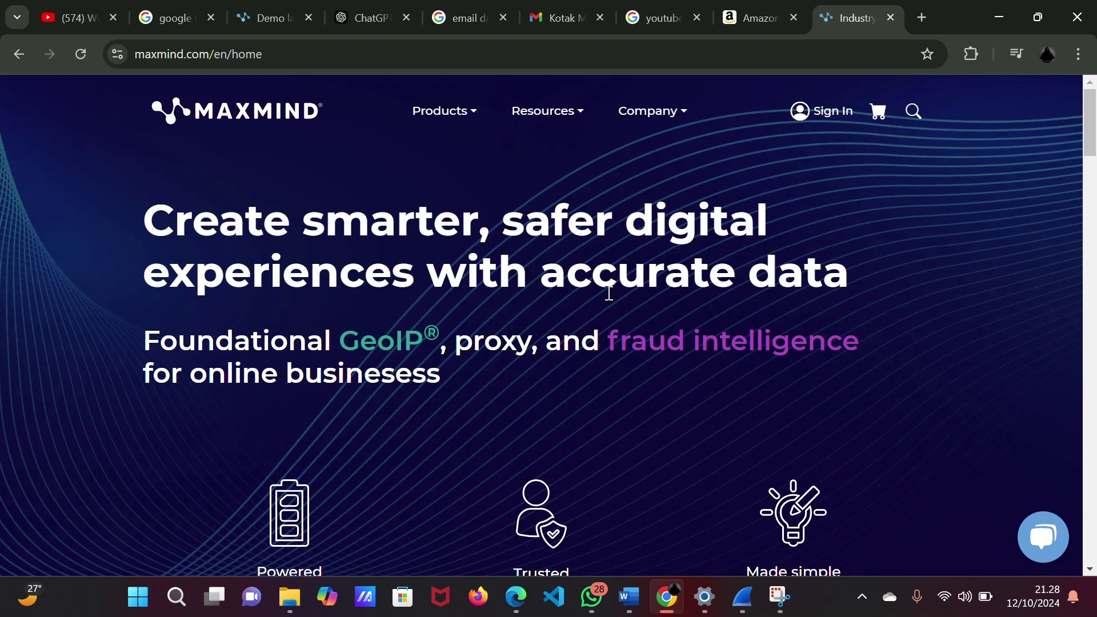
scroll(606, 288, "down", 5)
scroll(603, 291, "up", 5)
left_click(575, 115)
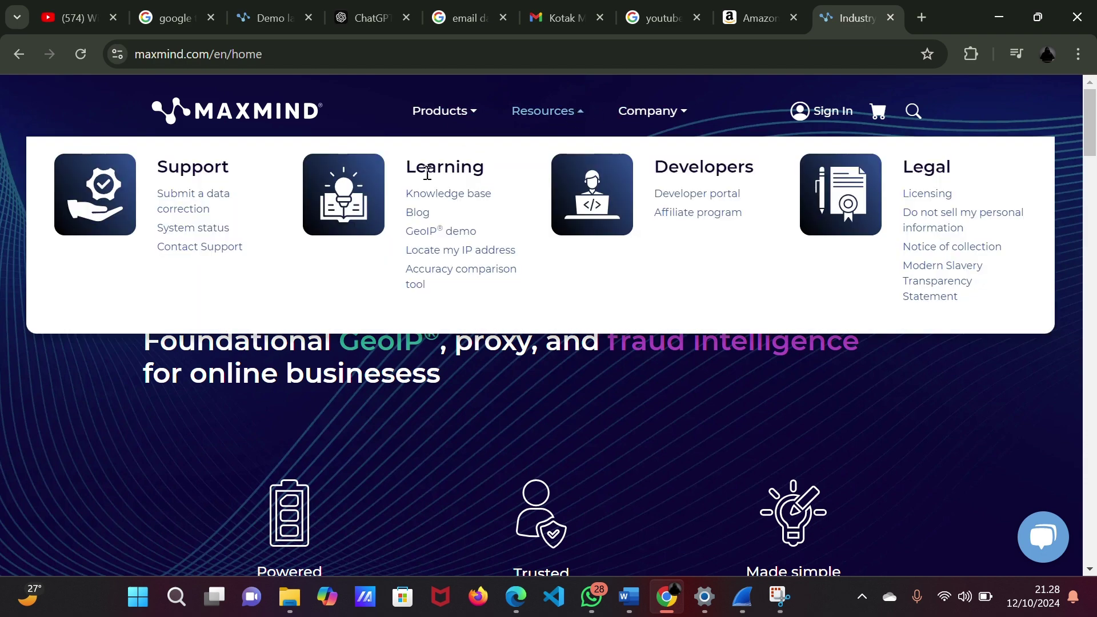
left_click(725, 202)
Open the minFraud Web Services docs from the developer portal and look through the overview page.
scroll(609, 263, "down", 5)
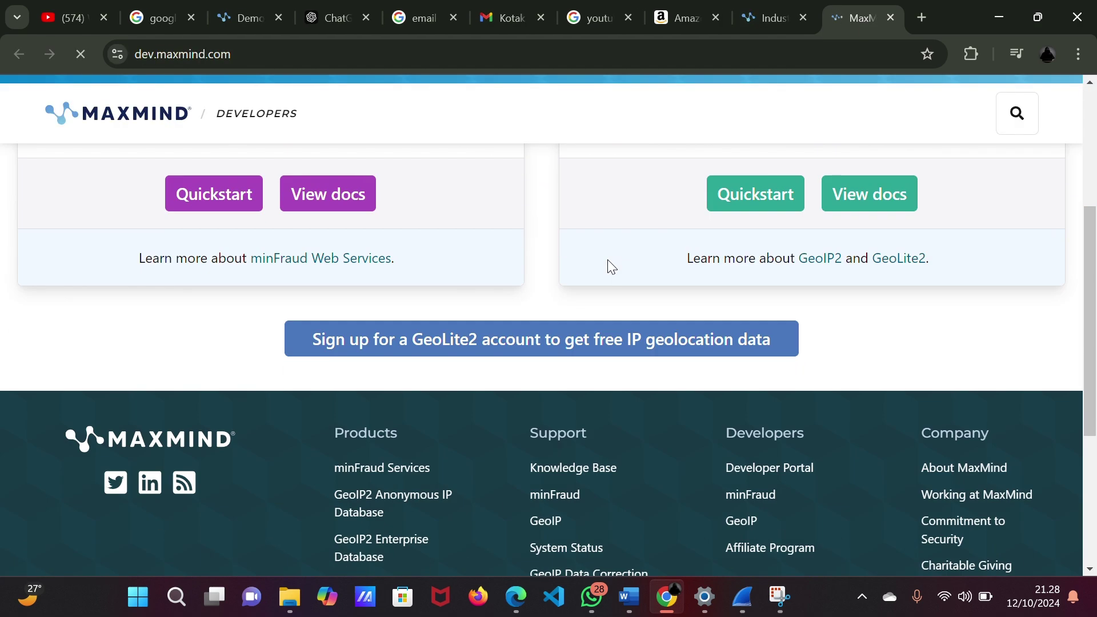
scroll(608, 260, "up", 3)
left_click(347, 368)
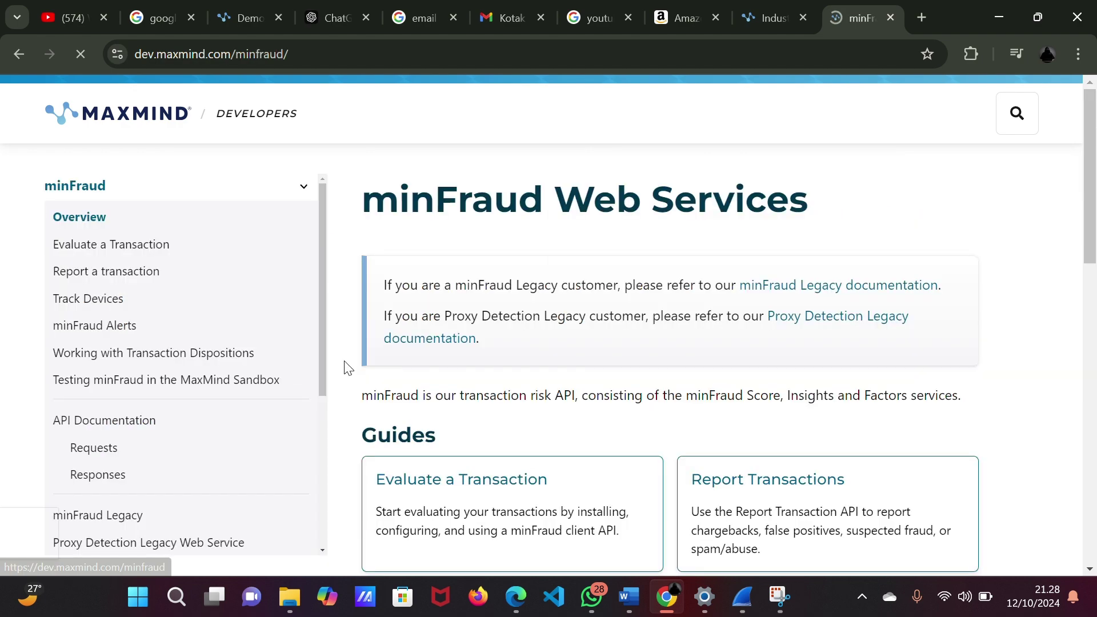
scroll(400, 366, "down", 10)
scroll(254, 303, "up", 6)
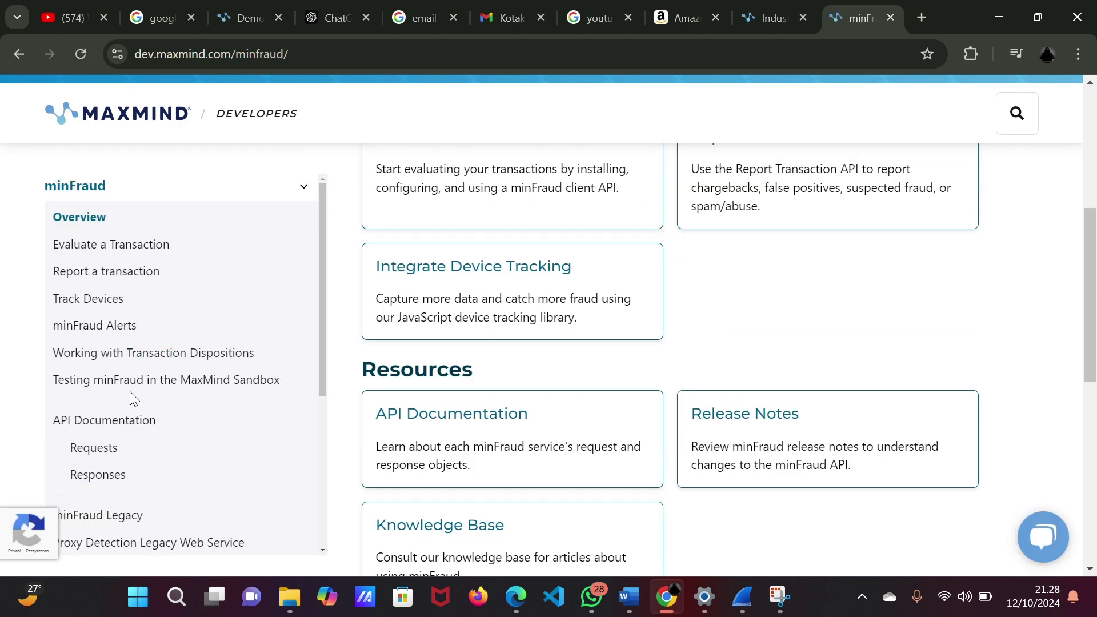
Open the minFraud API Documentation page and follow the Read the Docs documentation for Python.
left_click(135, 422)
scroll(454, 358, "down", 10)
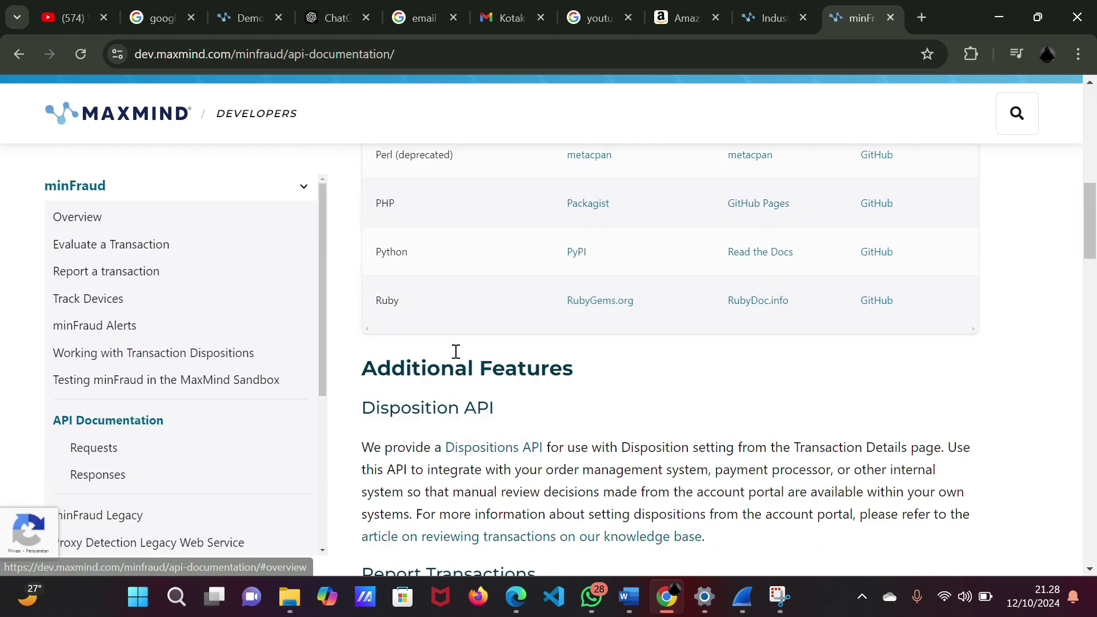
scroll(460, 357, "up", 6)
scroll(467, 358, "down", 1)
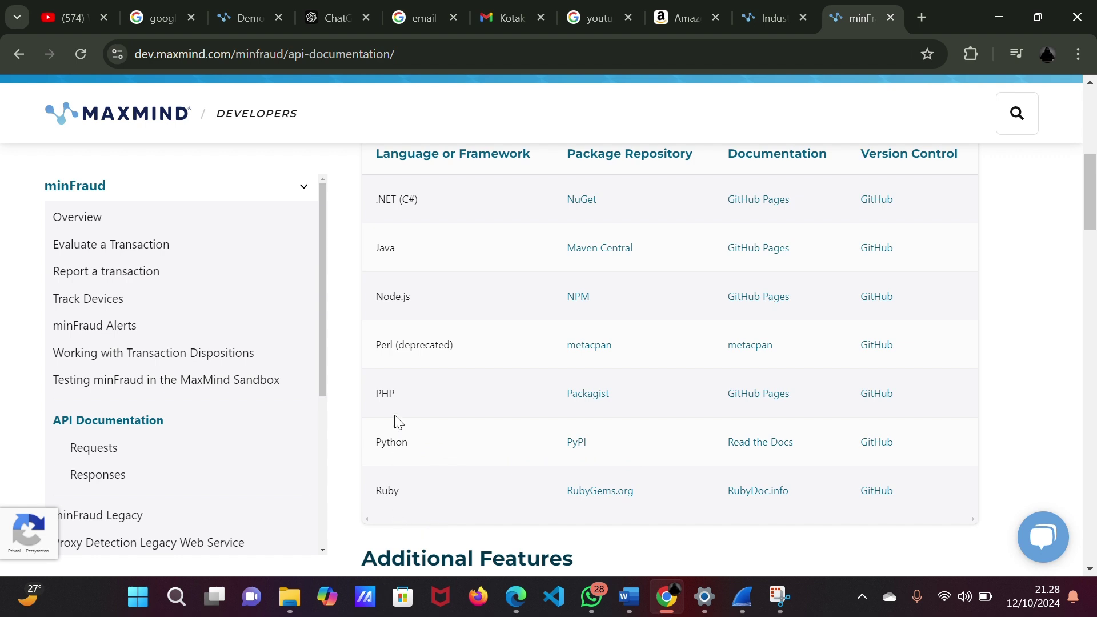
left_click(788, 452)
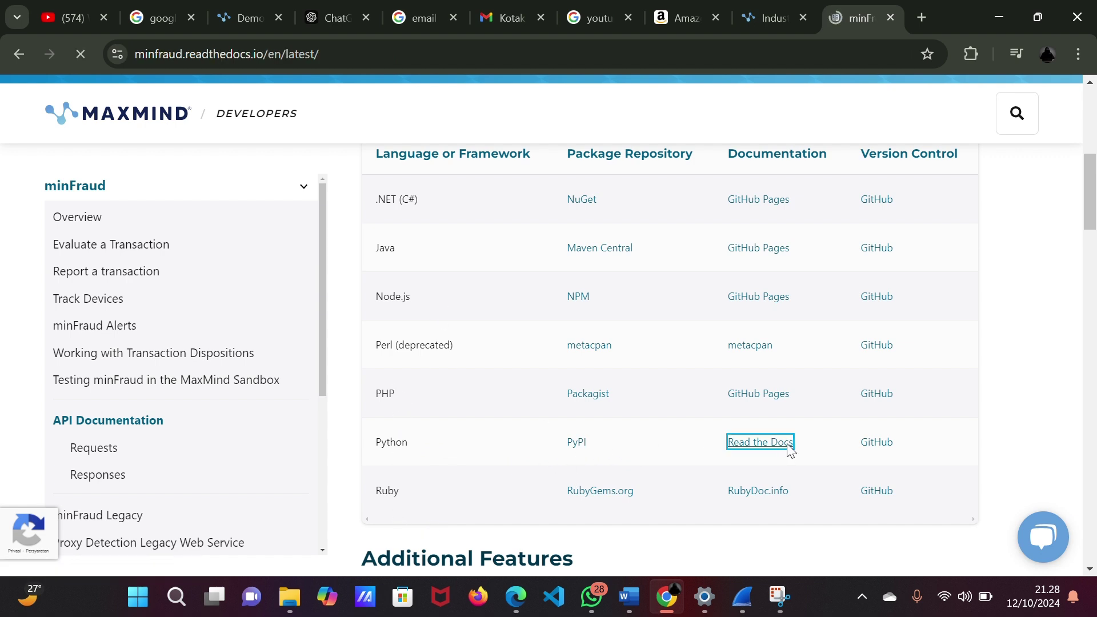
Examine the installation, usage and errors sections of the minFraud Python API documentation and return to the minFraud overview page.
scroll(435, 366, "down", 8)
scroll(407, 358, "down", 20)
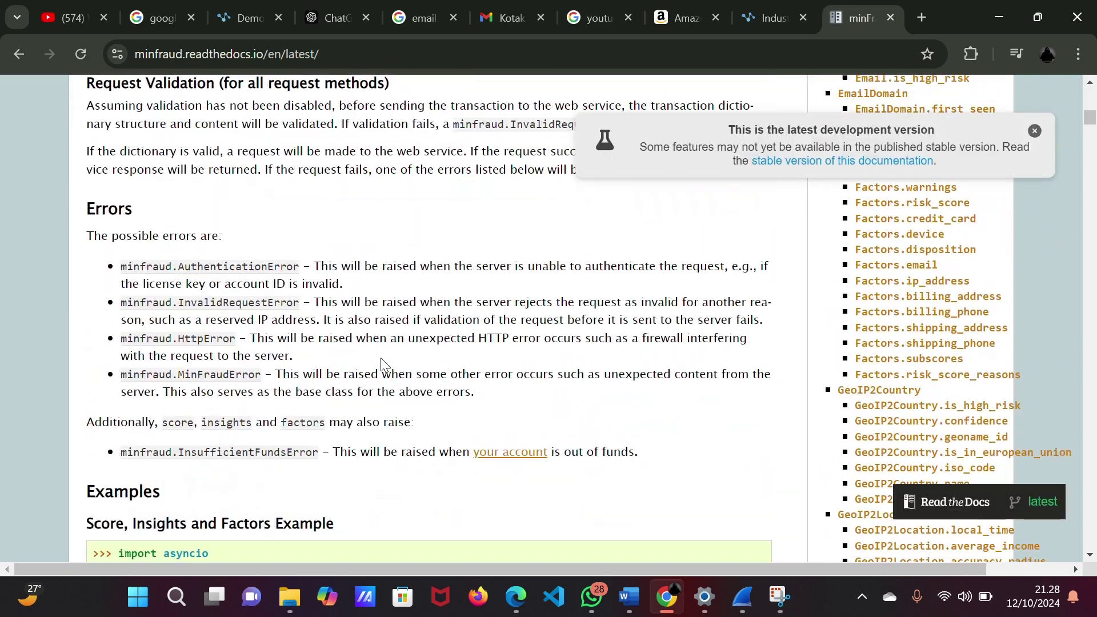
scroll(372, 341, "up", 12)
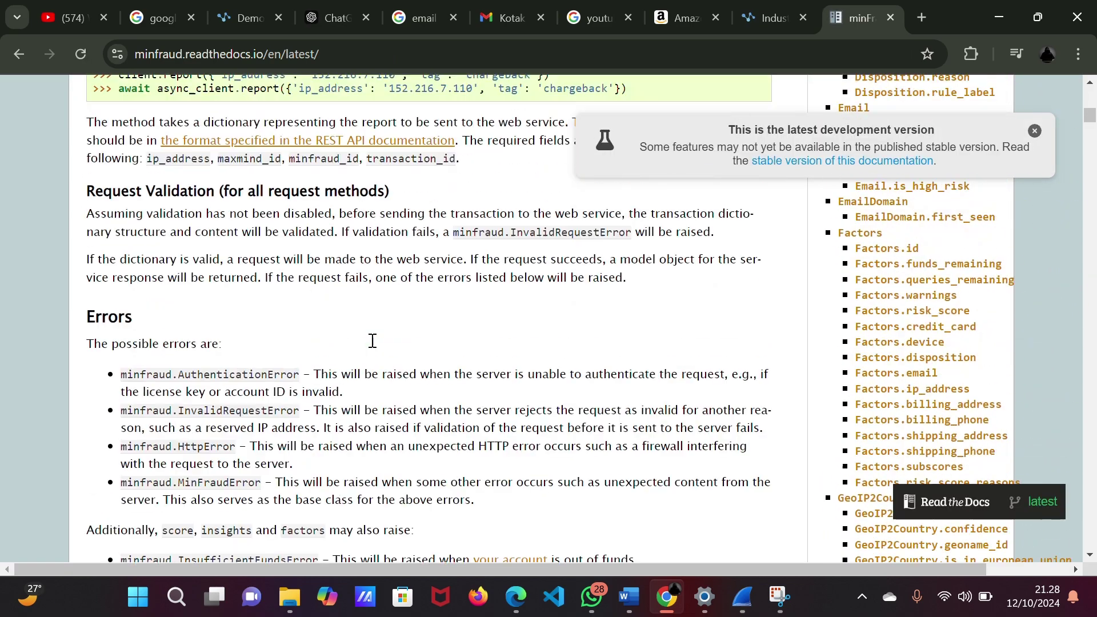
scroll(314, 385, "down", 6)
scroll(476, 358, "up", 20)
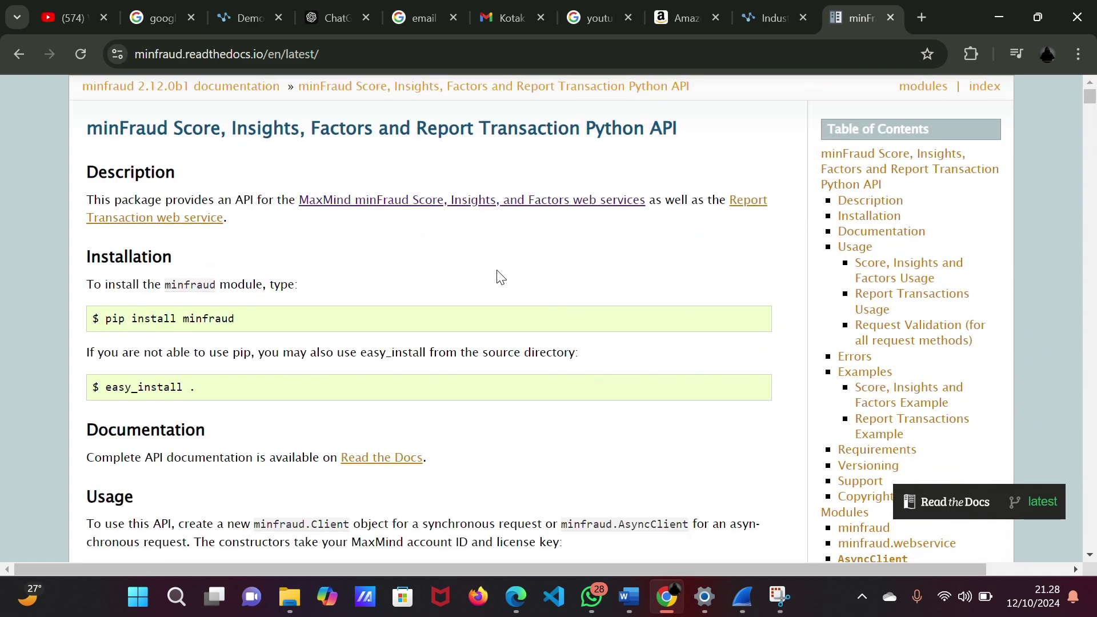
scroll(578, 272, "down", 3)
scroll(577, 257, "up", 3)
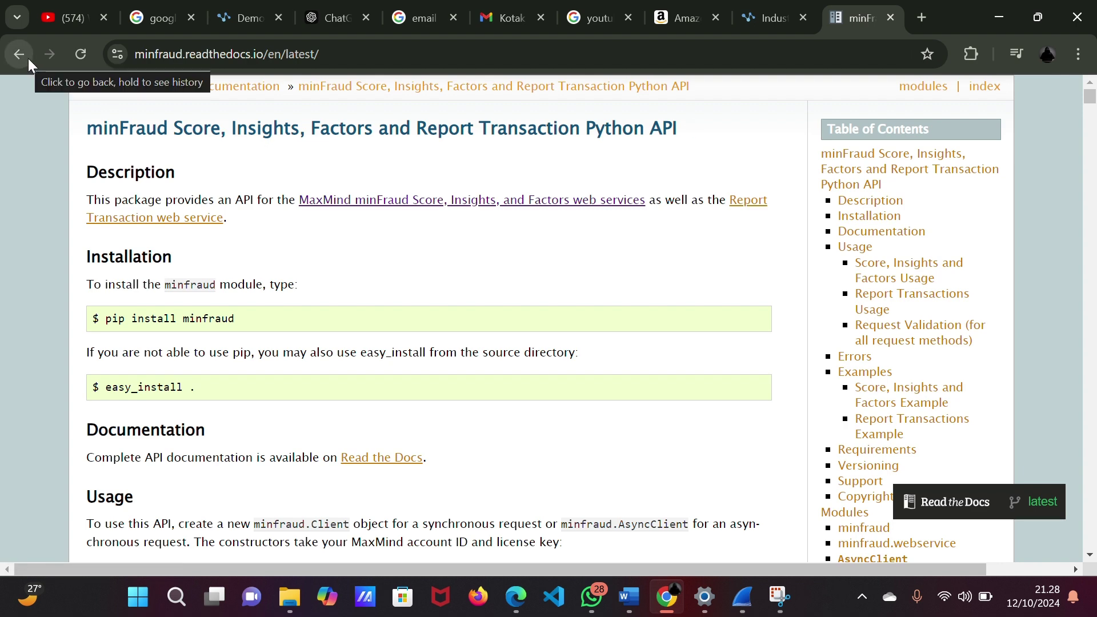
scroll(490, 253, "down", 2)
scroll(490, 253, "up", 2)
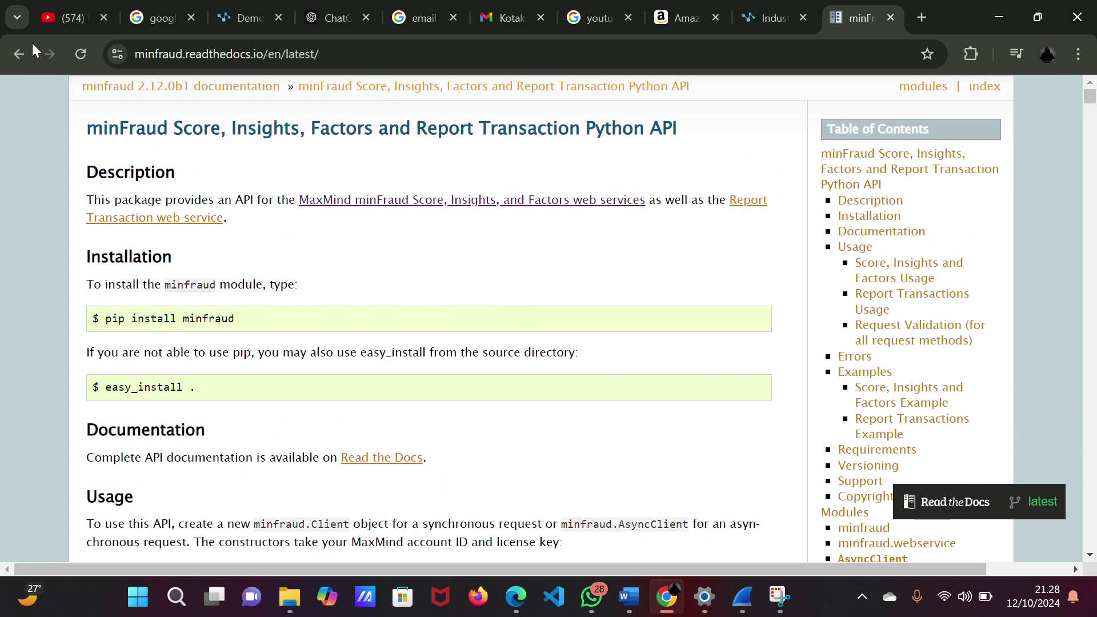
left_click(19, 53)
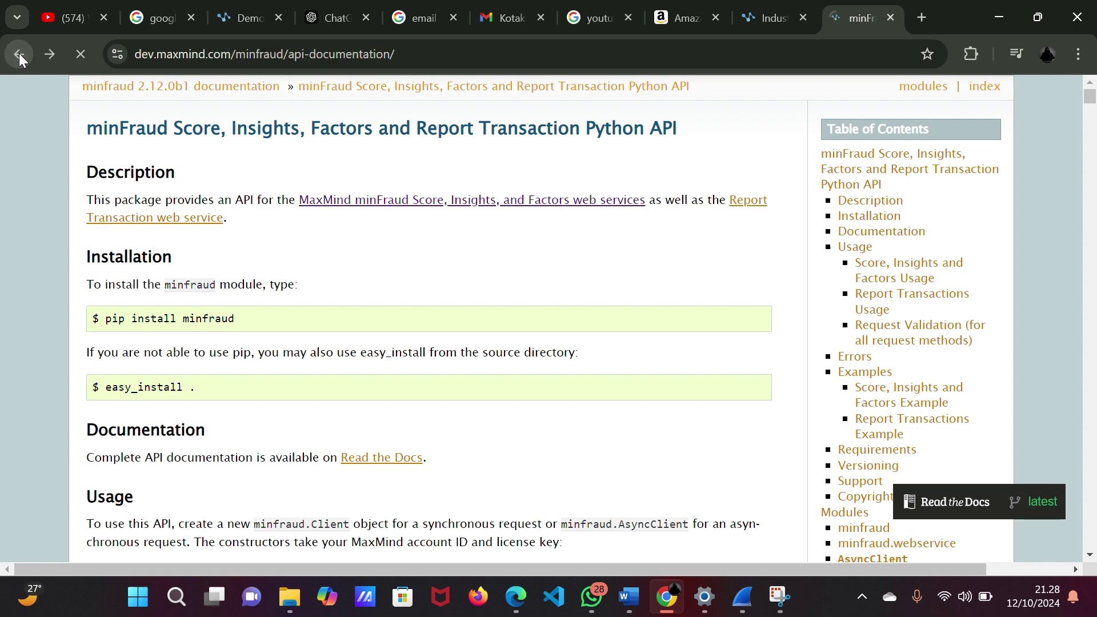
left_click(19, 53)
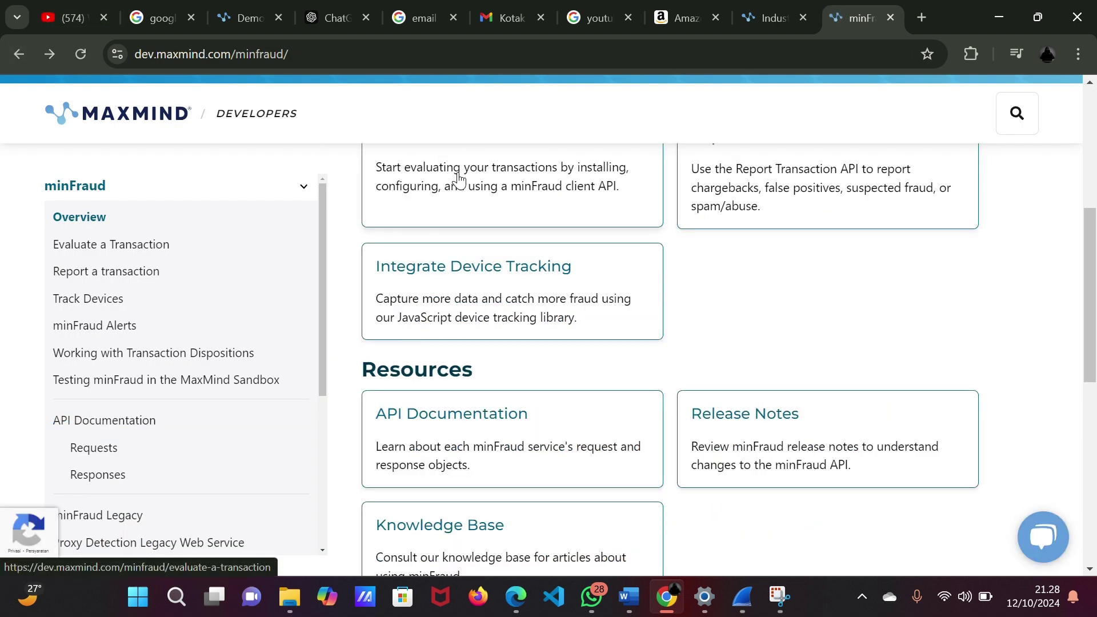
Return from the minFraud overview to the developer portal home page and close the portal's browser tab.
scroll(245, 183, "up", 6)
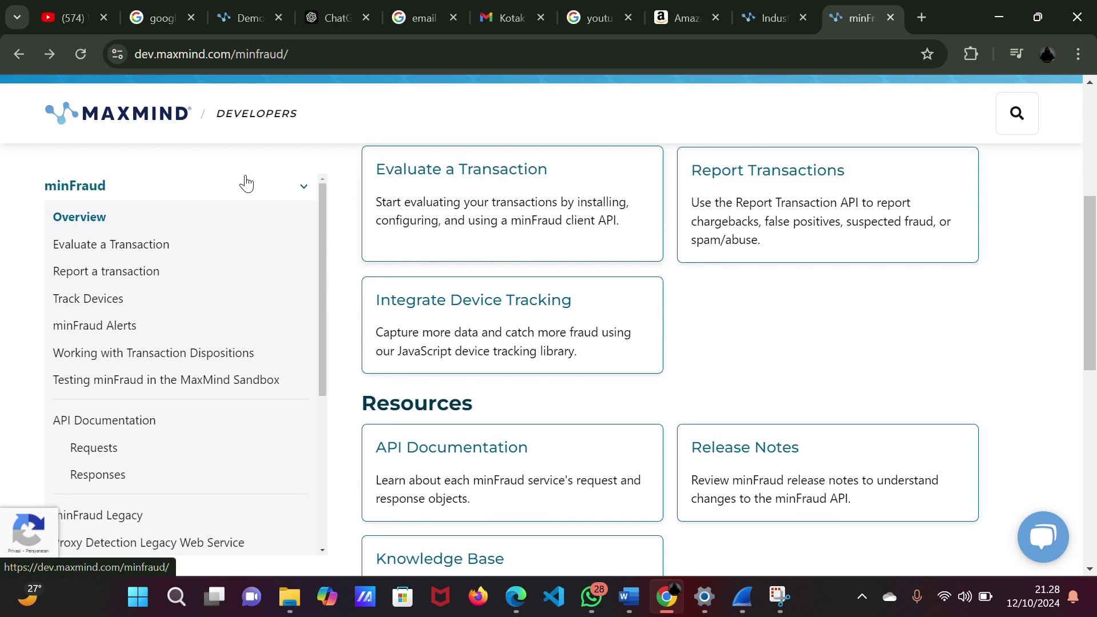
left_click(16, 50)
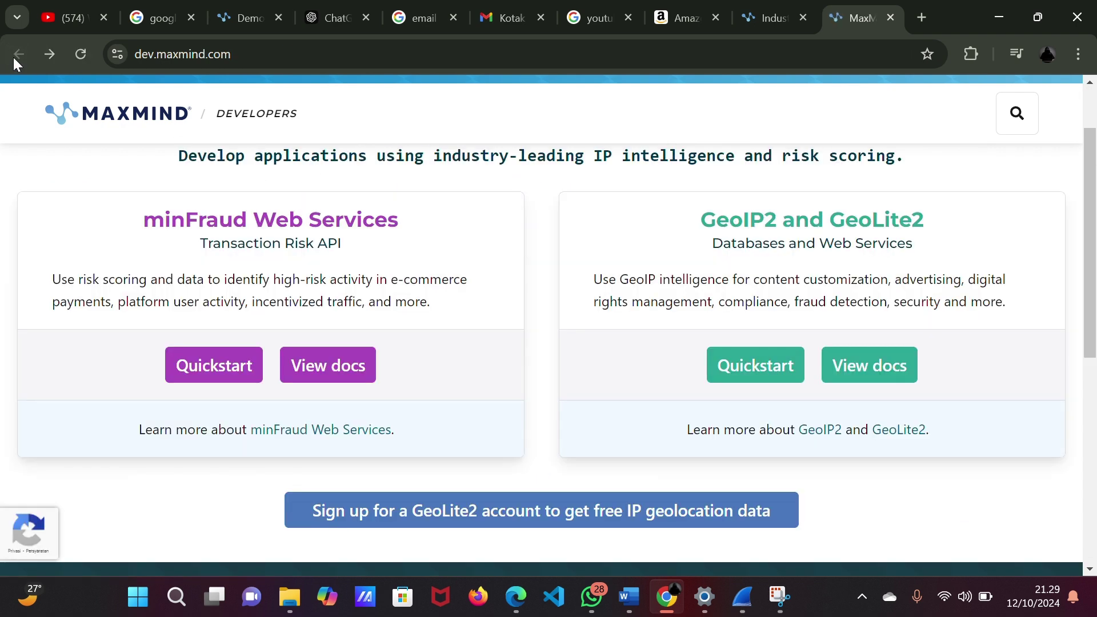
left_click(893, 18)
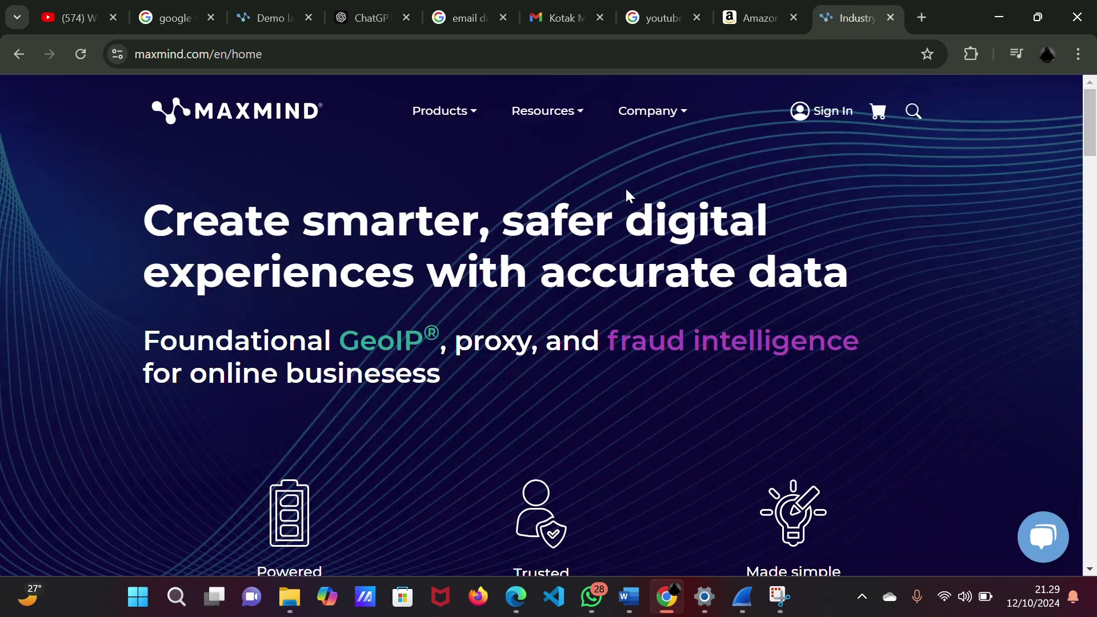
Open the IP Geolocation & Intelligence product page and look over its GeoIP Databases and GeoIP Web Services offerings.
mouse_move(457, 121)
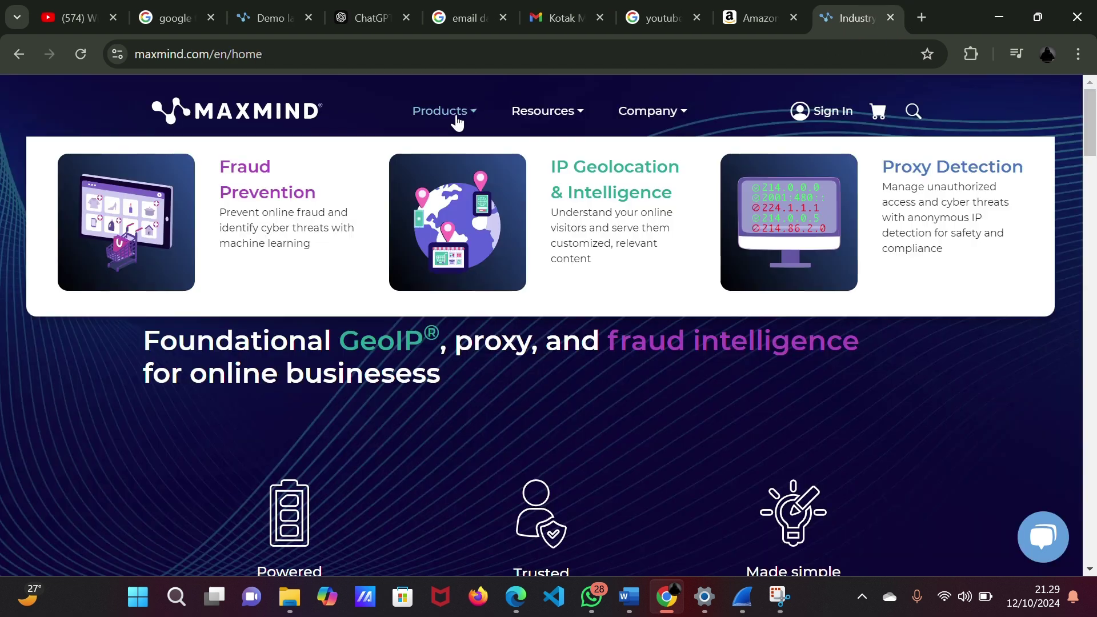
left_click(646, 194)
scroll(585, 263, "down", 10)
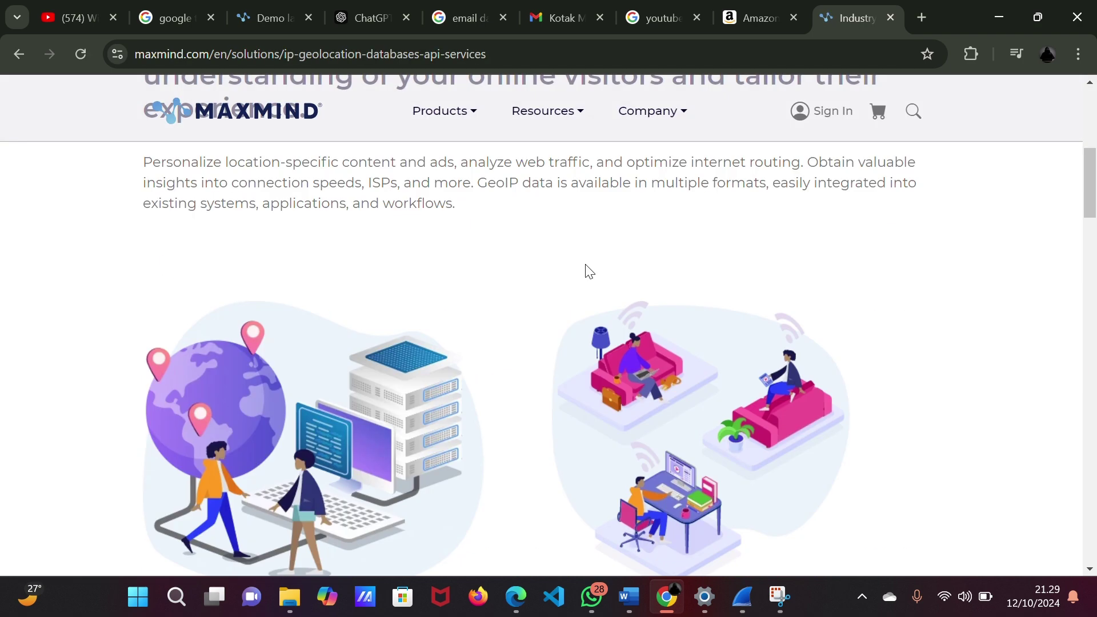
scroll(620, 277, "up", 3)
scroll(637, 286, "down", 6)
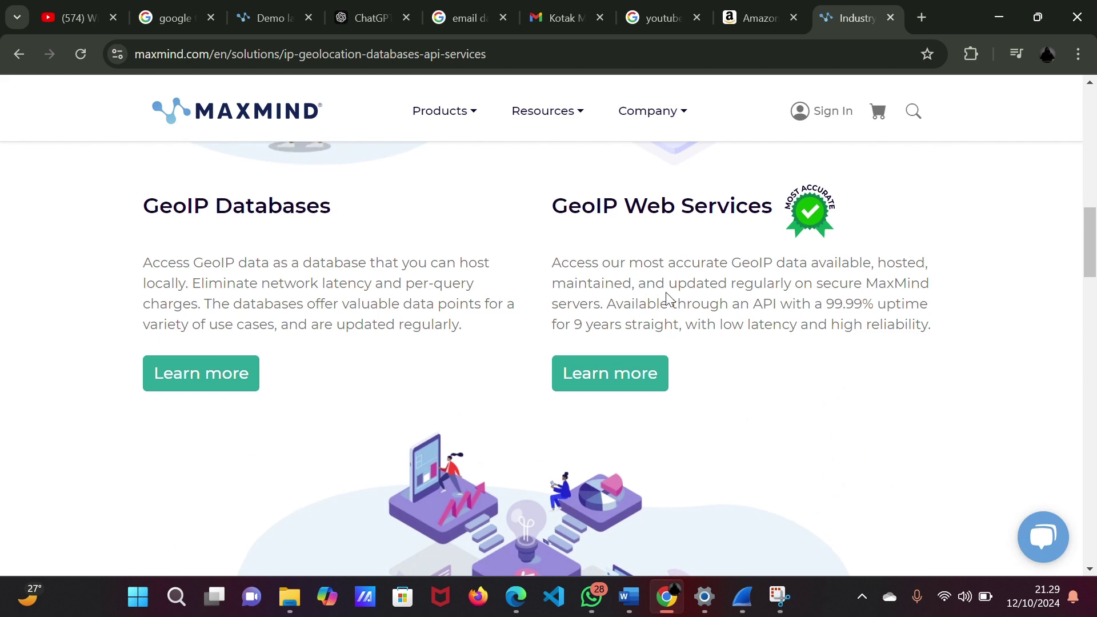
scroll(670, 298, "up", 3)
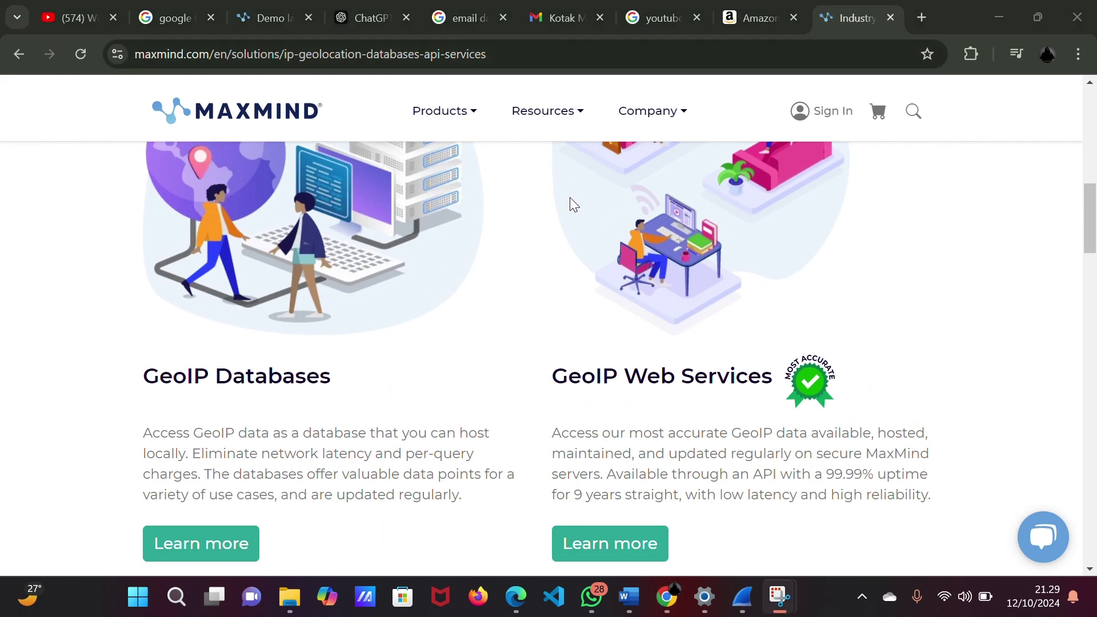
Read the GeoIP data introduction and the descriptions of GeoIP Databases and GeoIP Web Services.
scroll(543, 277, "up", 10)
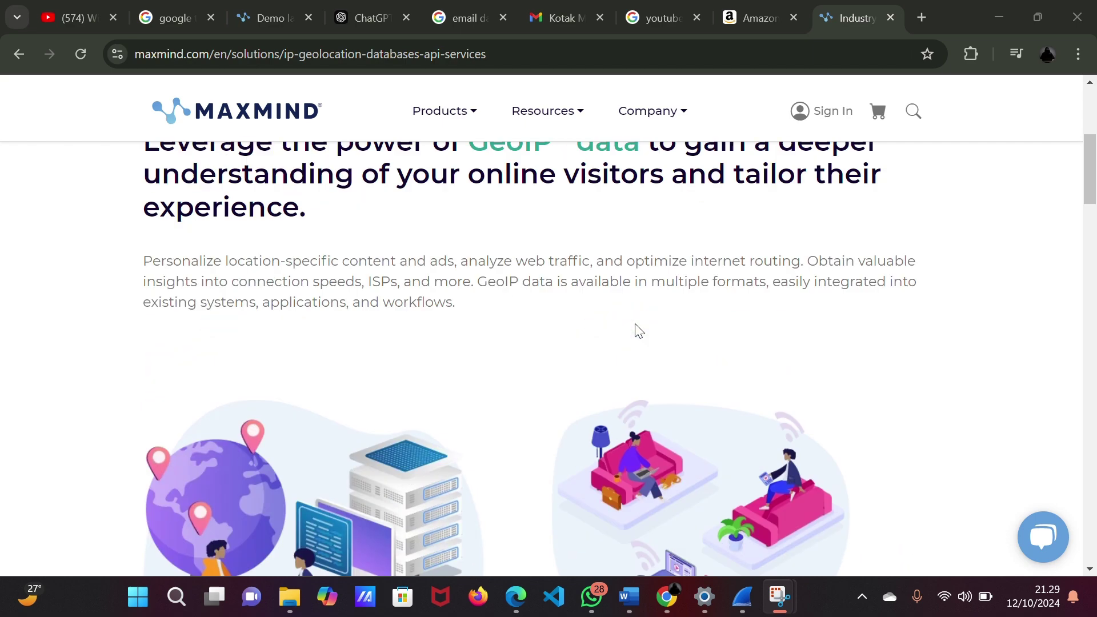
scroll(653, 320, "up", 2)
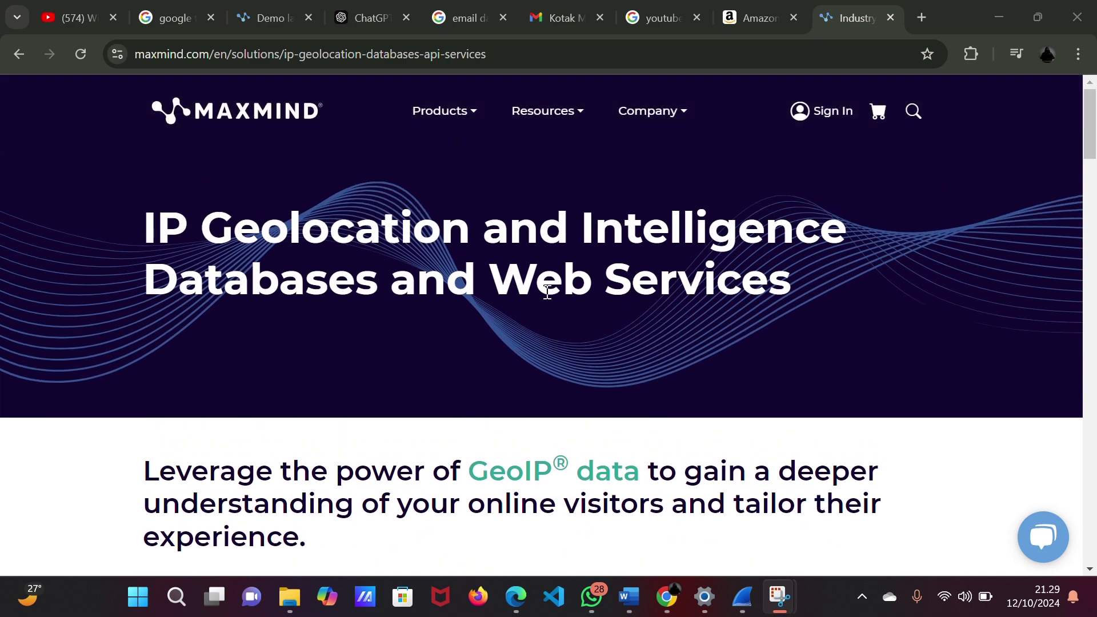
scroll(549, 313, "down", 1)
scroll(549, 313, "down", 1)
scroll(617, 355, "up", 2)
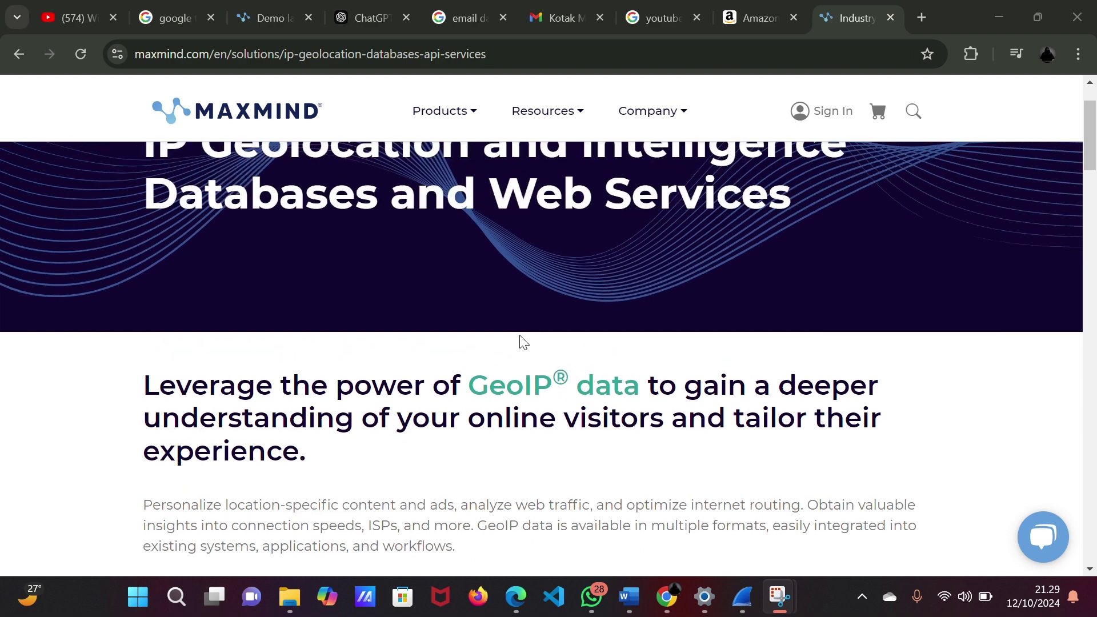
scroll(458, 322, "down", 2)
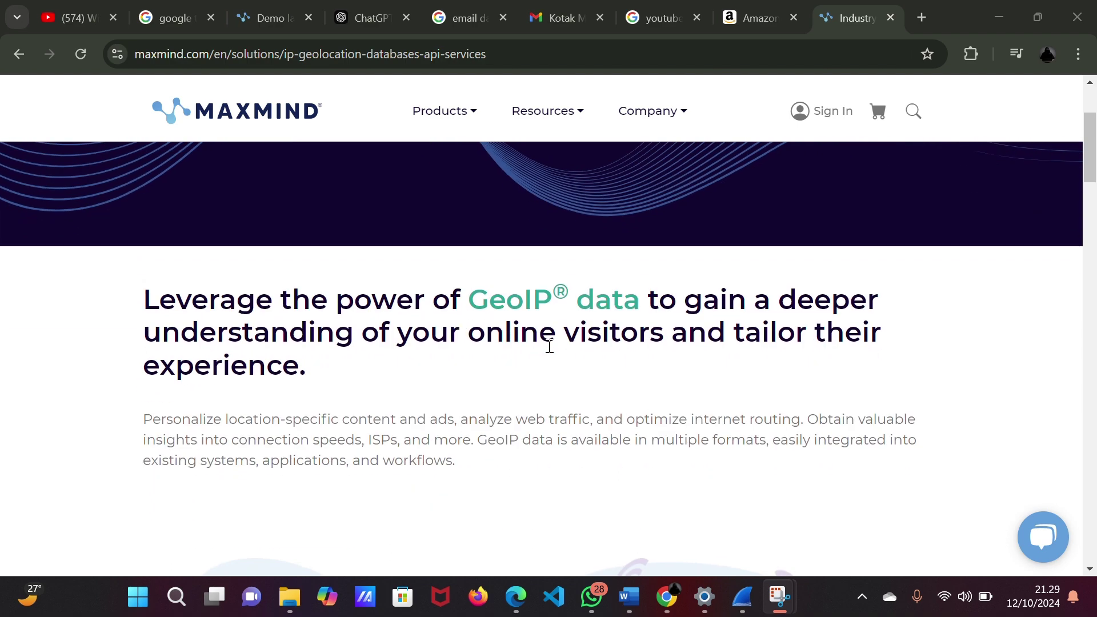
scroll(594, 347, "down", 15)
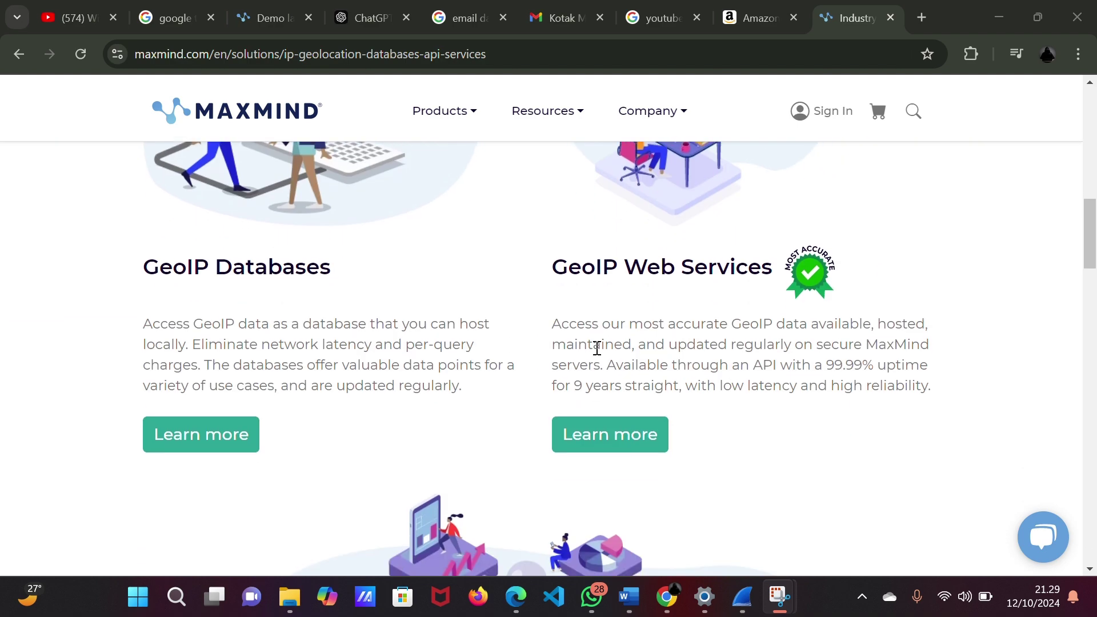
scroll(597, 347, "up", 5)
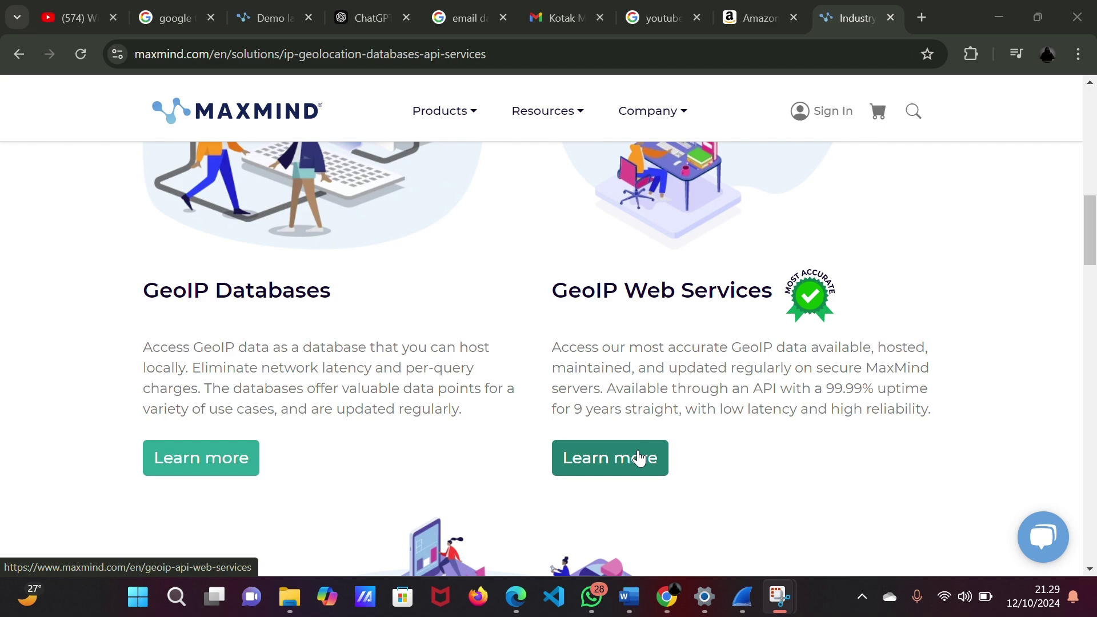
Open the GeoIP Web Services details page and examine its IP address table, demo option and popular use cases.
left_click(638, 457)
scroll(617, 343, "down", 8)
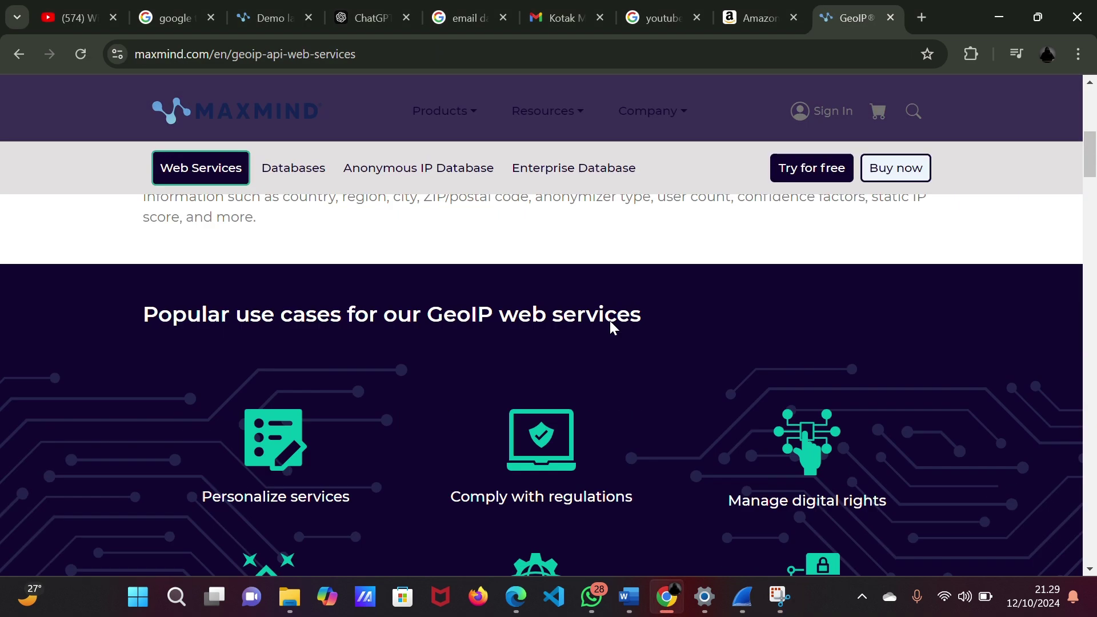
scroll(611, 328, "up", 5)
scroll(761, 286, "down", 2)
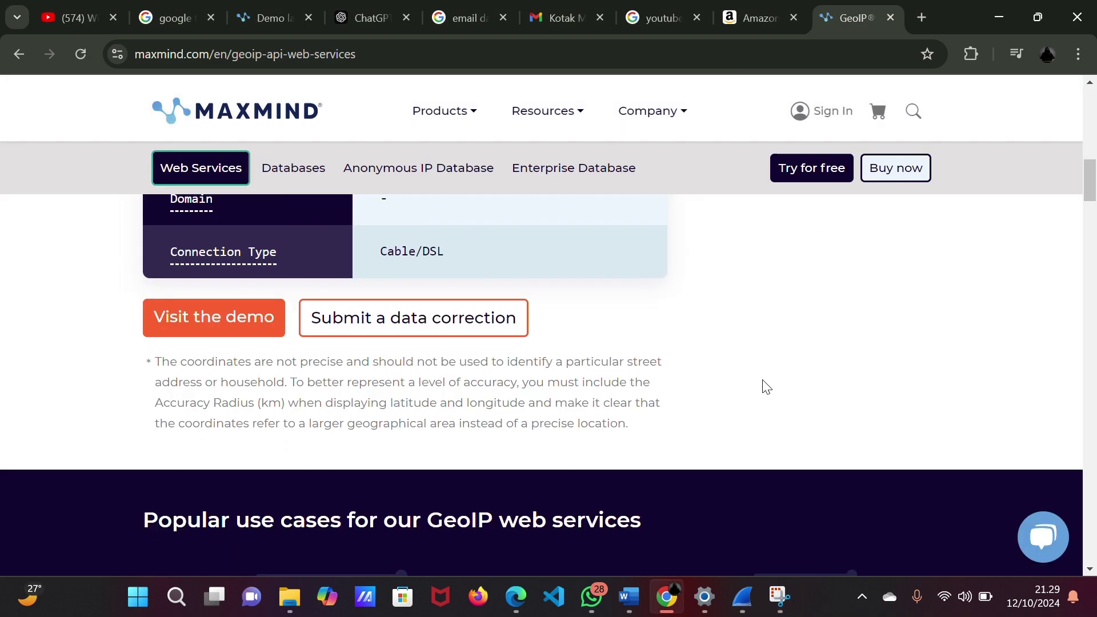
scroll(718, 177, "up", 5)
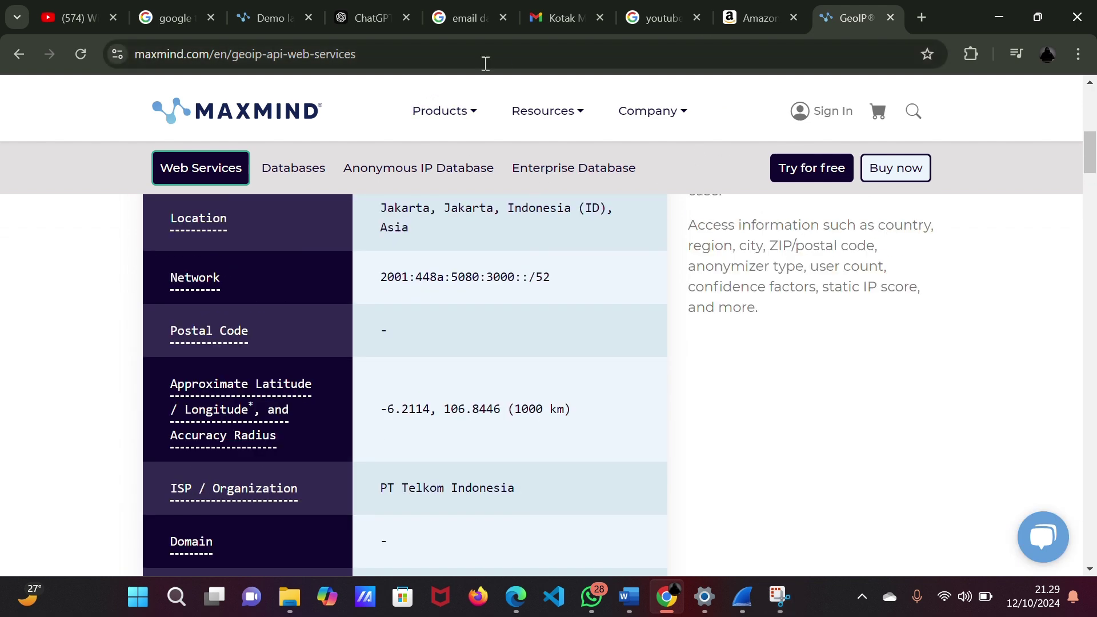
left_click(640, 70)
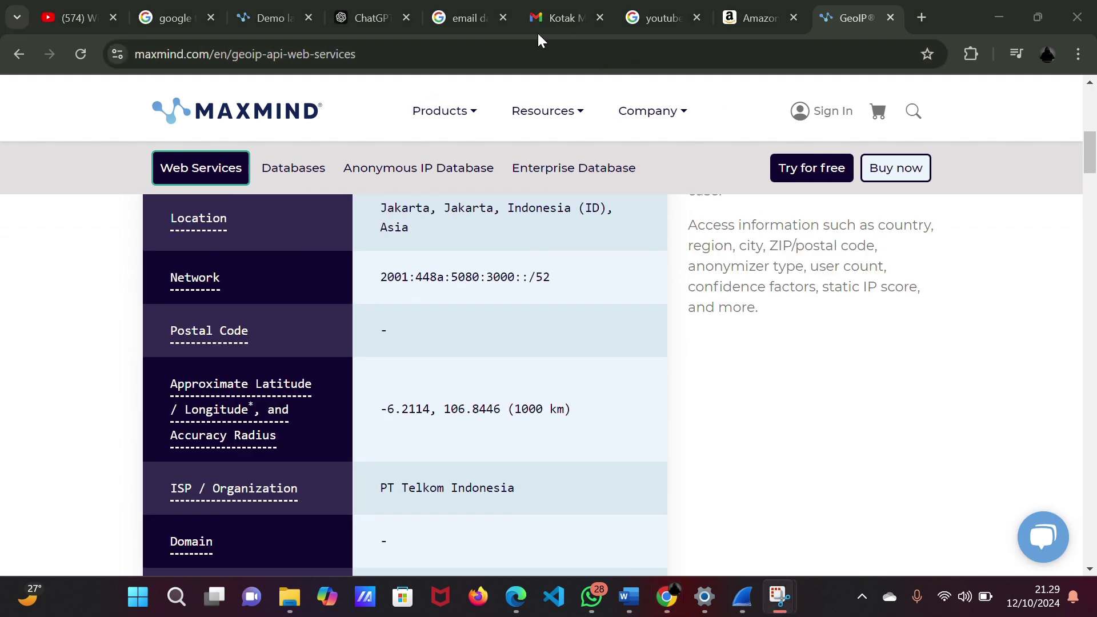
Look over the GeoIP web services demo page in its own tab and return to the GeoIP Web Services page.
left_click(276, 22)
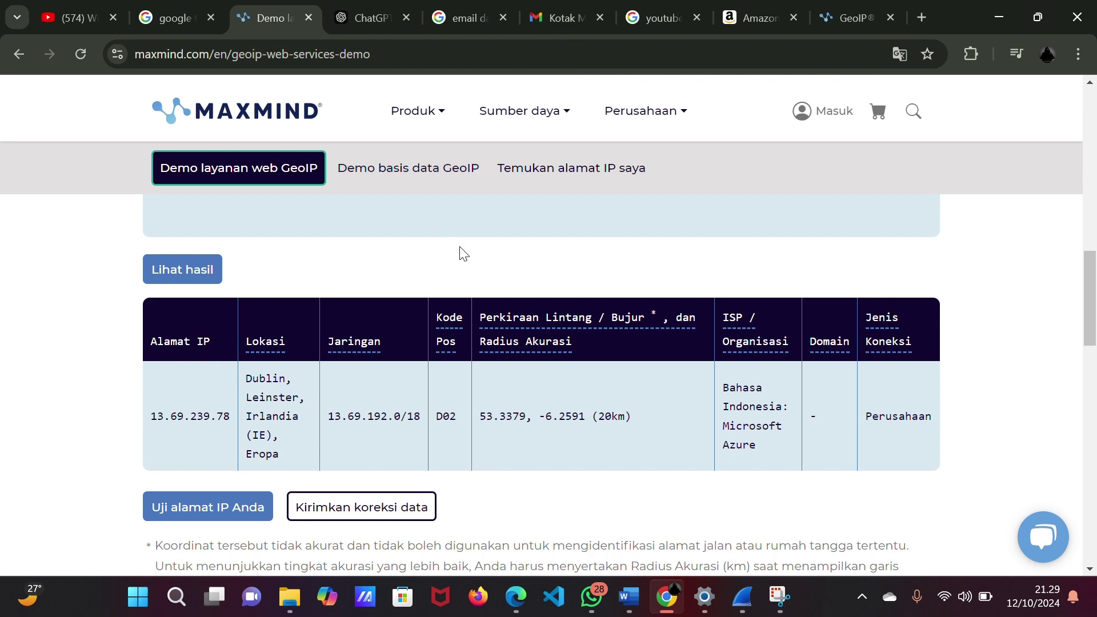
scroll(400, 240, "up", 10)
key("ctrl+Tab")
key("ctrl+Tab")
key("ctrl+Tab")
key("ctrl+Tab")
key("ctrl+Tab")
key("ctrl+Tab")
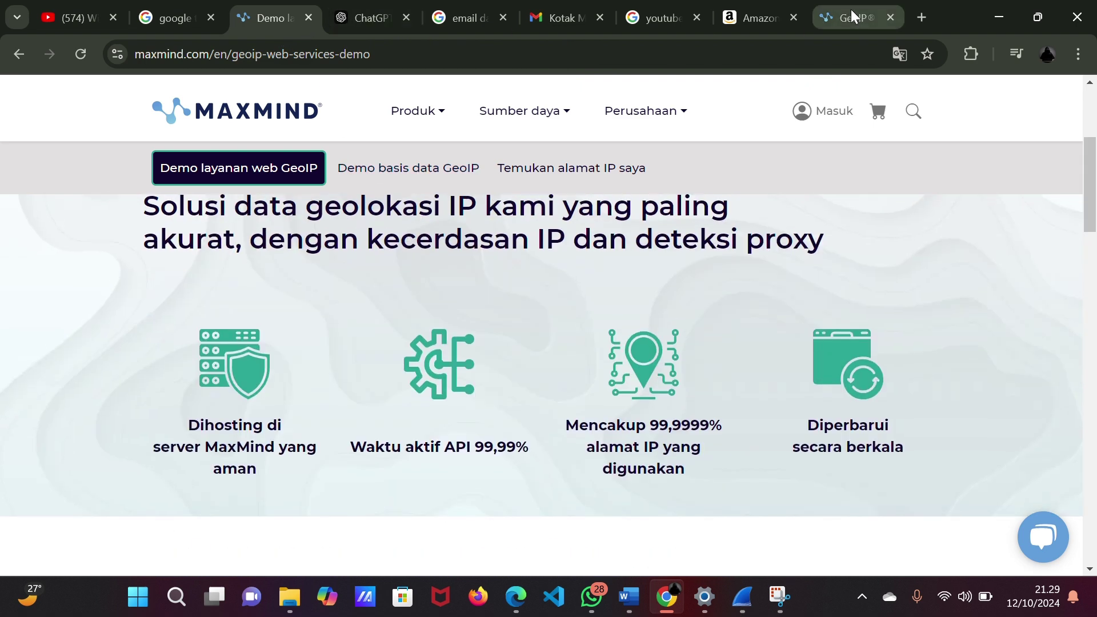
Examine the GeoIP Web Services page, including its free trial option and the geolocation details of the current IP address.
scroll(529, 334, "down", 2)
scroll(384, 168, "up", 7)
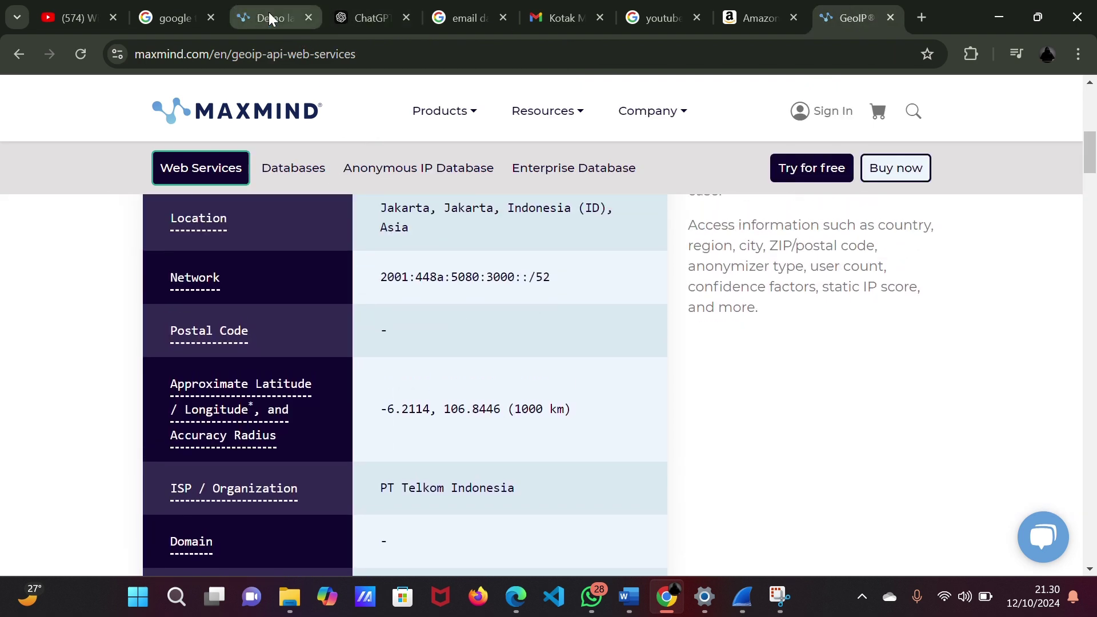
scroll(671, 247, "up", 3)
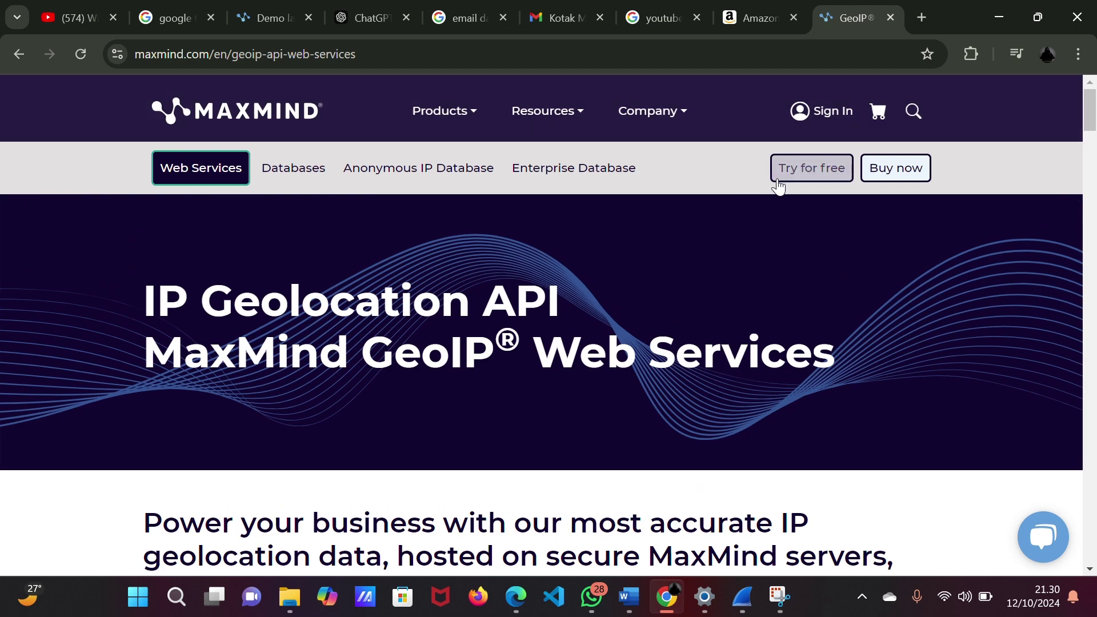
left_click(793, 180)
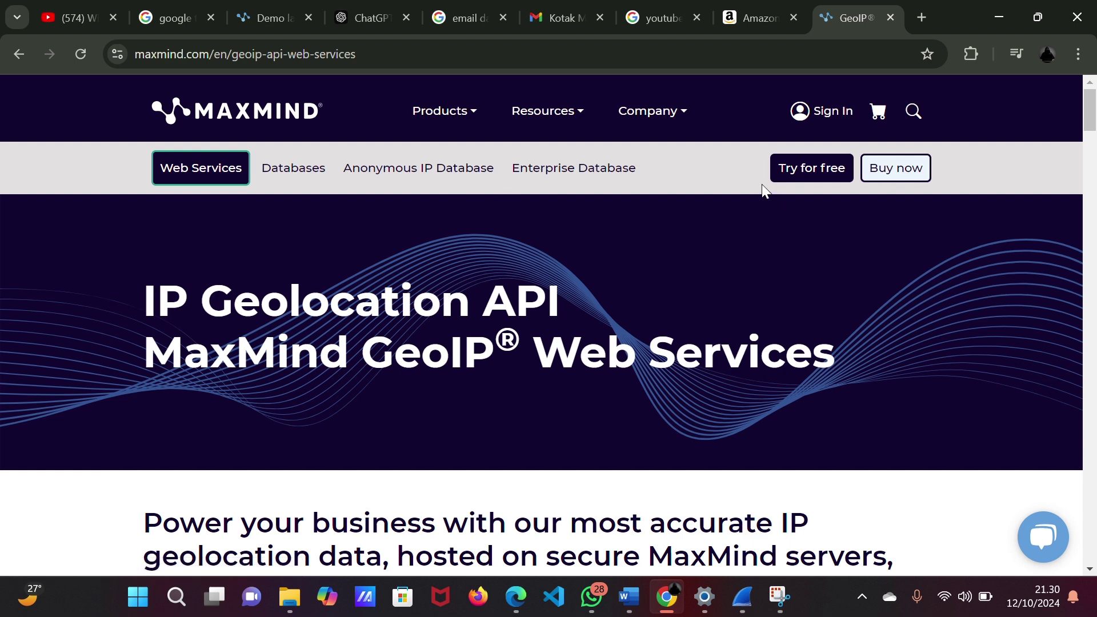
scroll(688, 314, "down", 3)
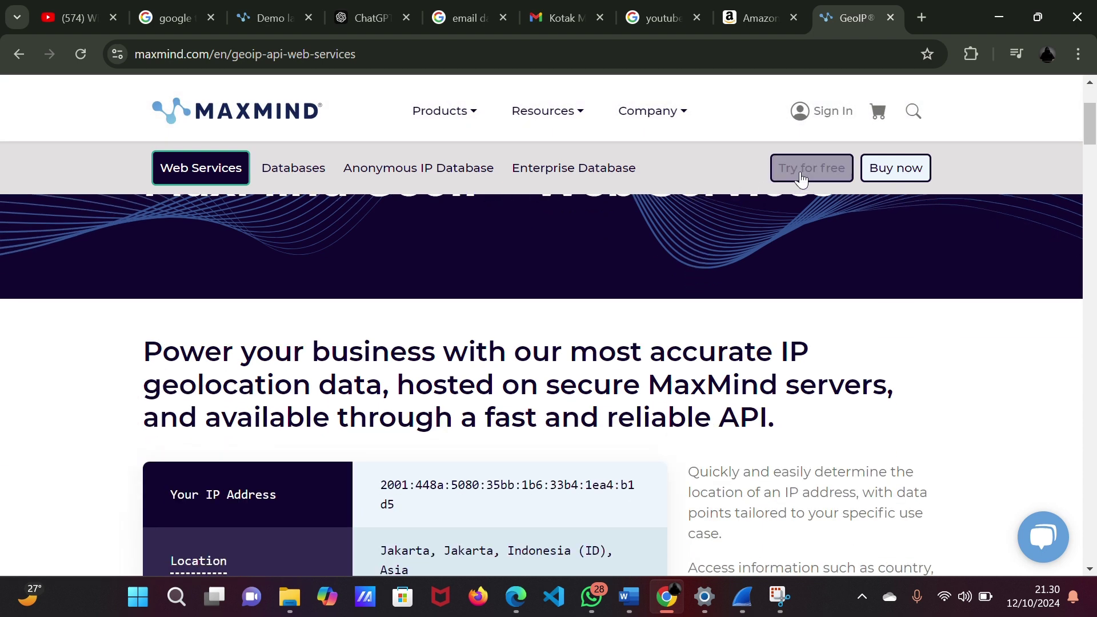
scroll(802, 179, "down", 10)
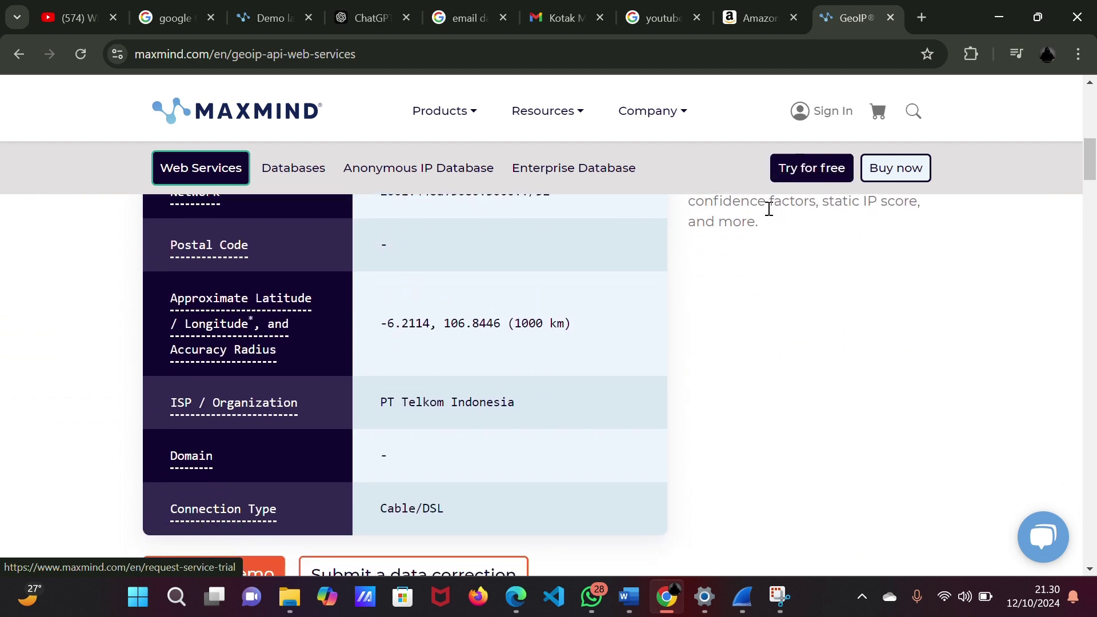
scroll(415, 303, "up", 3)
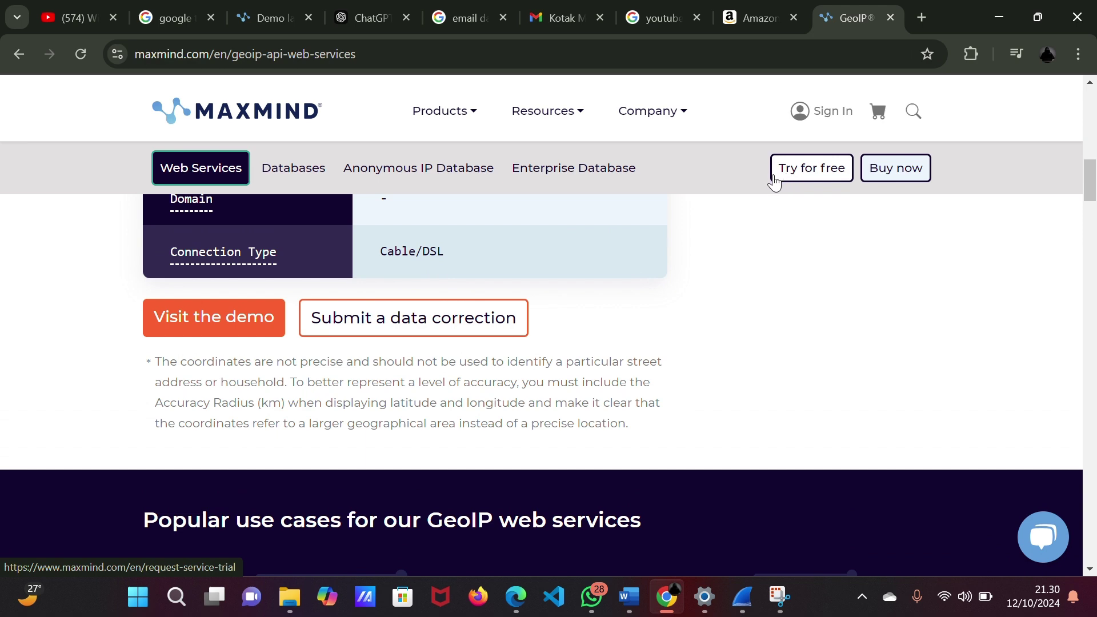
Compare the introduction of the GeoIP web services demo page with the IP address table on the GeoIP Web Services page.
left_click(269, 18)
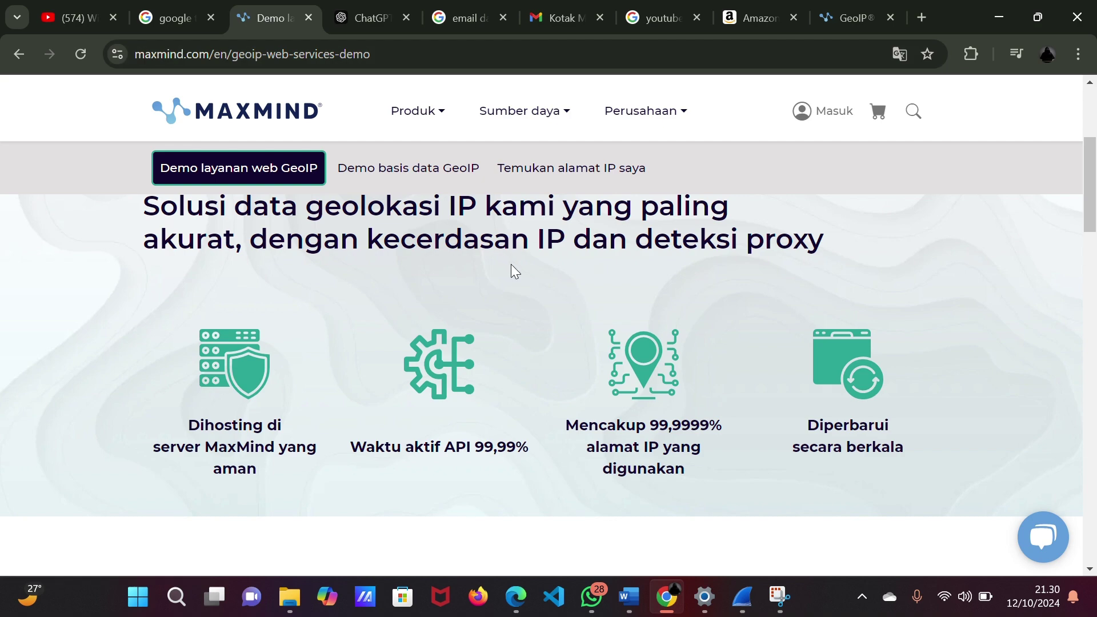
scroll(619, 288, "up", 4)
scroll(547, 295, "down", 6)
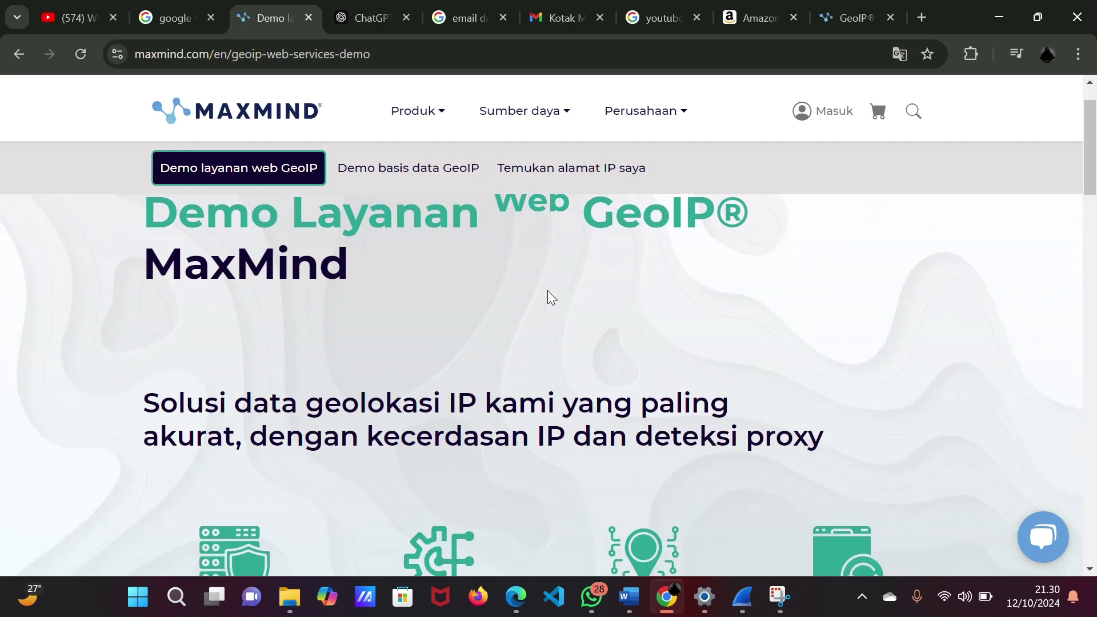
scroll(549, 295, "up", 6)
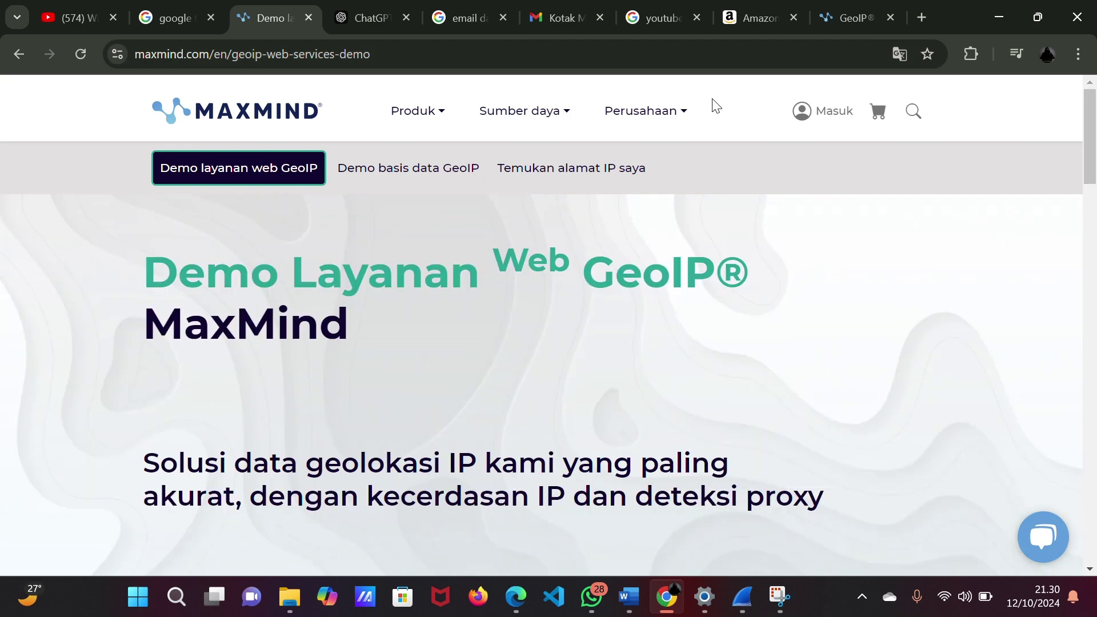
left_click(841, 11)
scroll(818, 245, "up", 5)
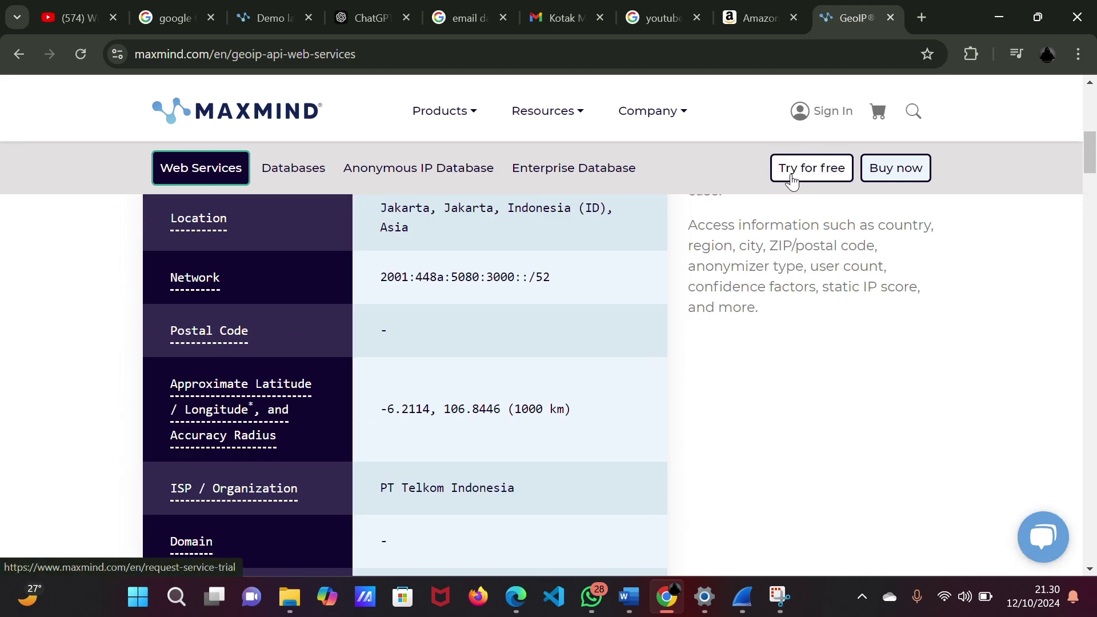
Switch to the GeoIP web services demo page and examine its IP lookup results and service features.
left_click(253, 23)
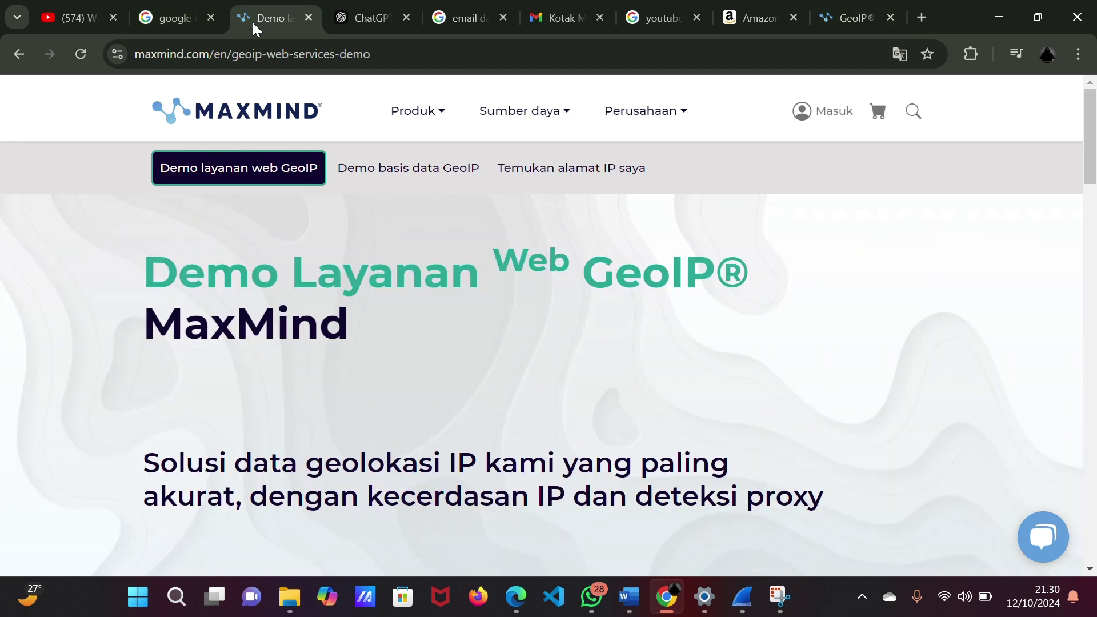
scroll(550, 304, "down", 15)
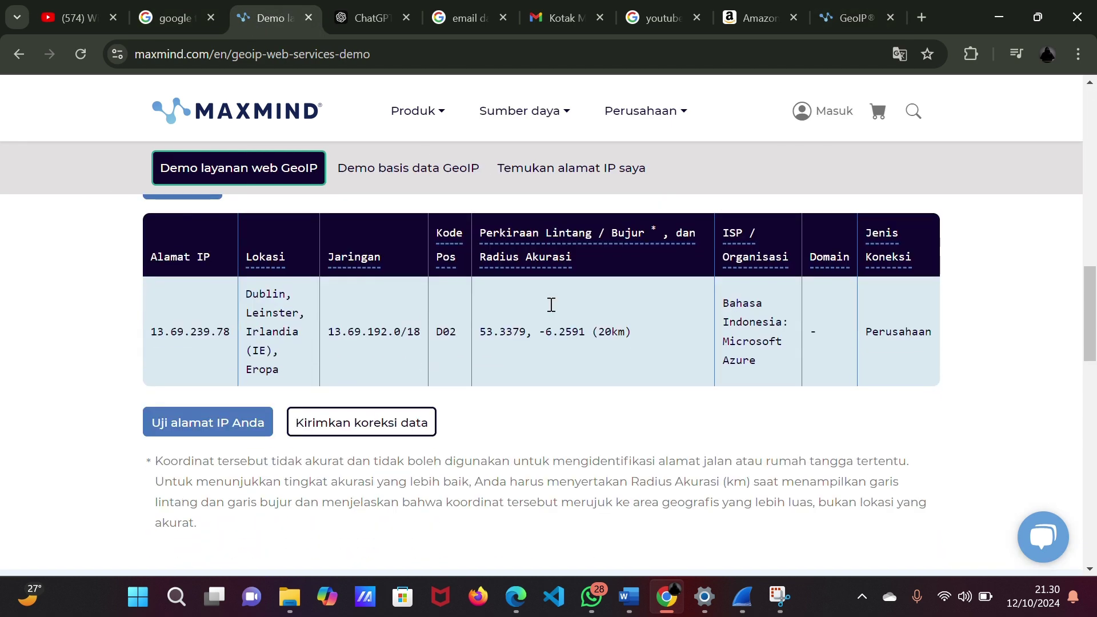
scroll(550, 304, "up", 7)
scroll(550, 304, "up", 7)
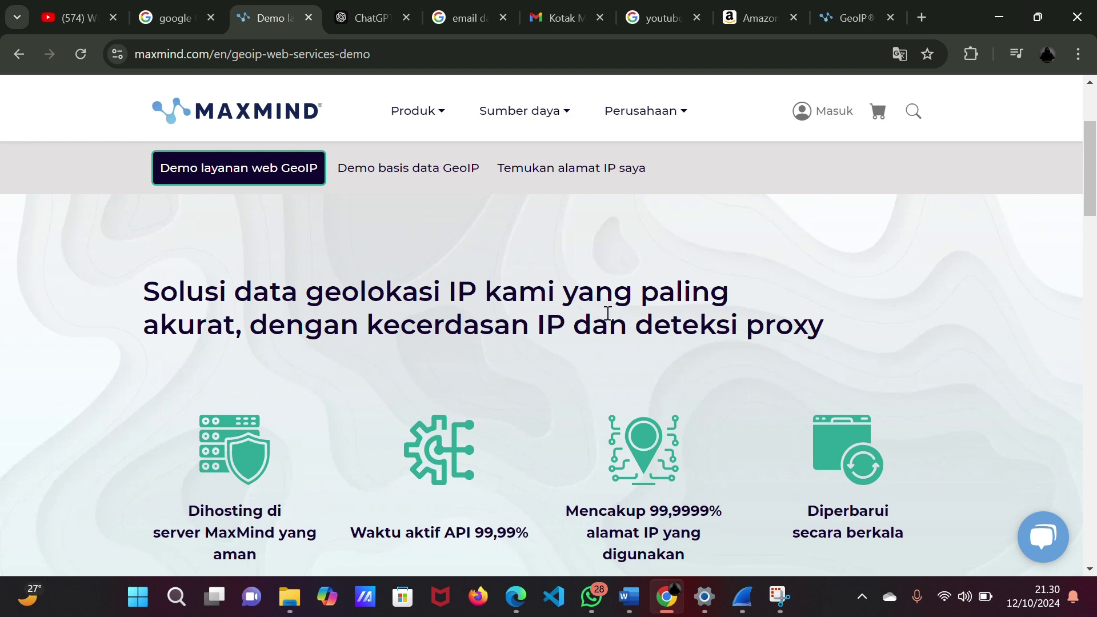
scroll(594, 312, "down", 3)
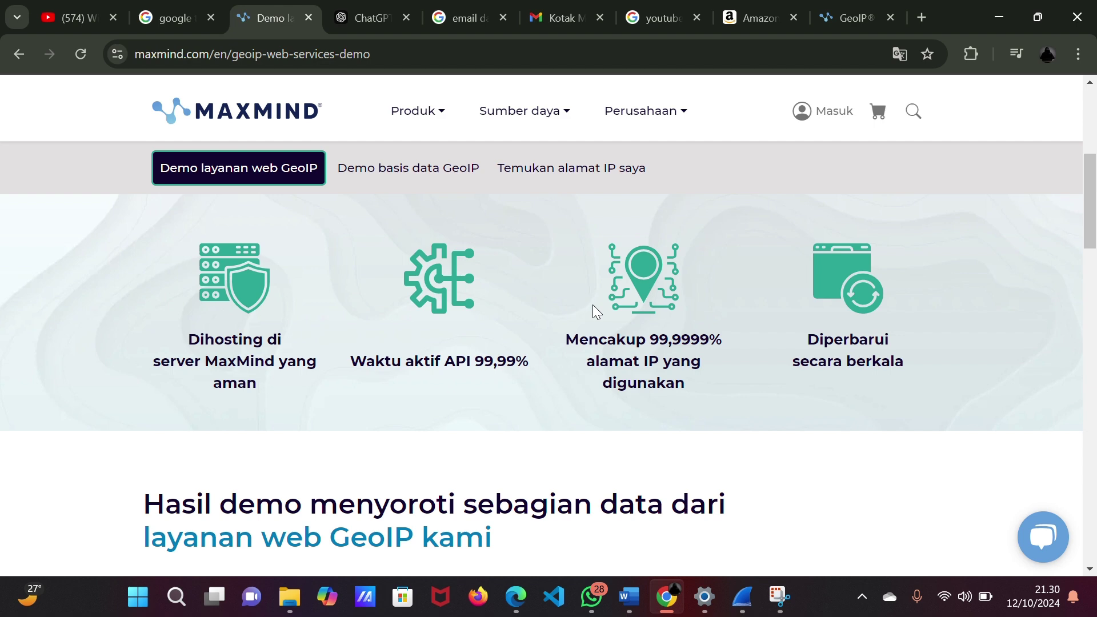
View the open Amazon home page and the Google search results for youtube.
left_click(759, 18)
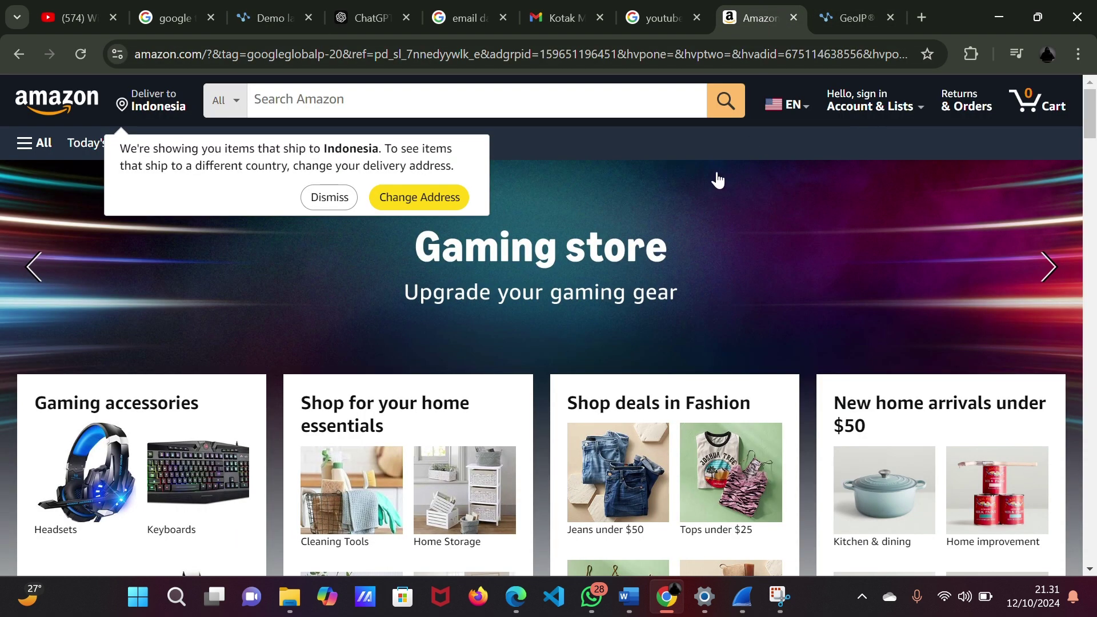
left_click(675, 23)
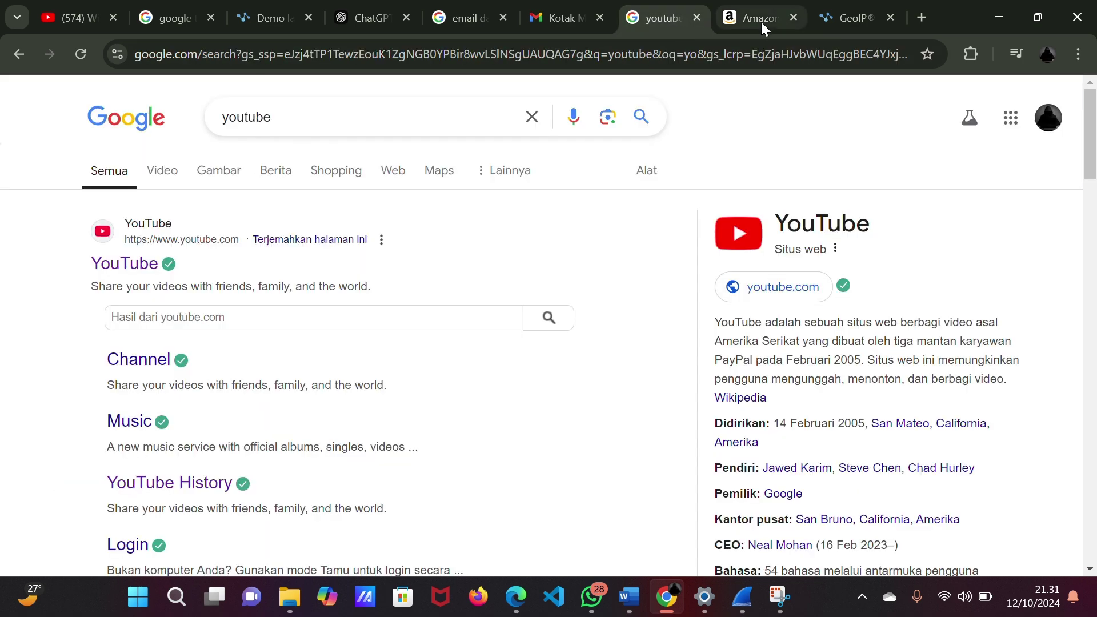
Search Google for "shoope" in a new tab and open the sponsored shopee.co.id result.
left_click(761, 23)
left_click(918, 19)
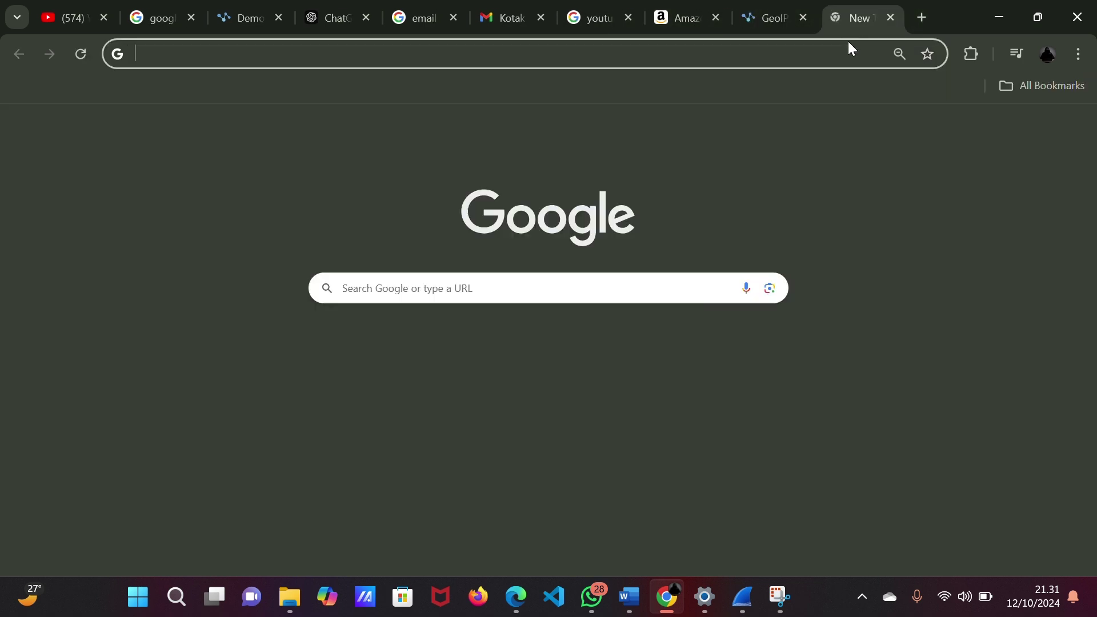
type("s")
left_click(392, 127)
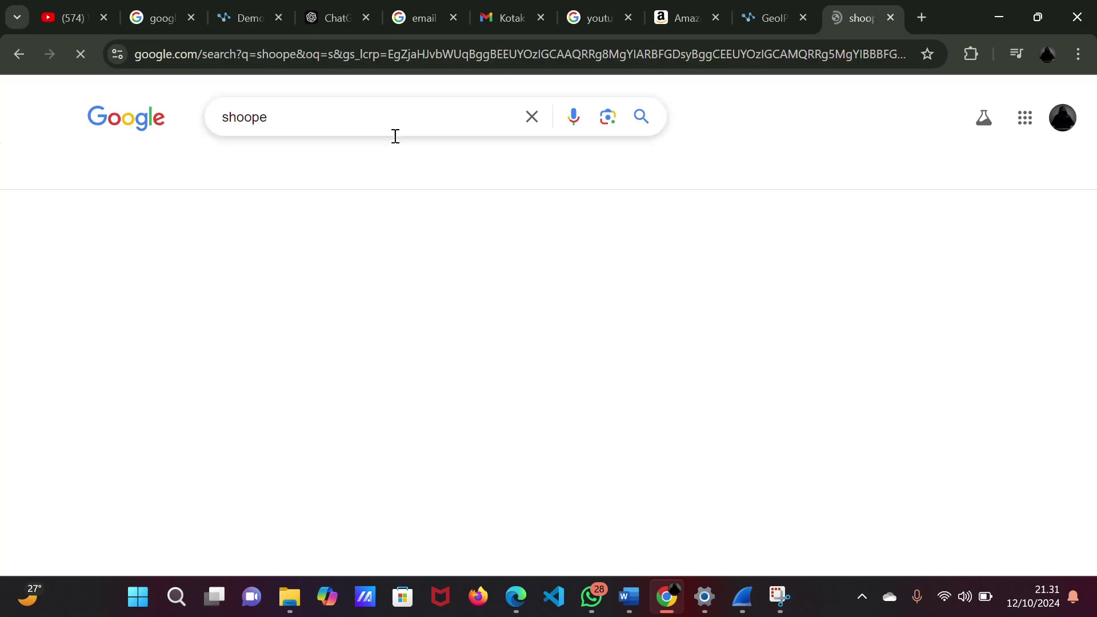
scroll(159, 335, "down", 5)
scroll(282, 299, "up", 4)
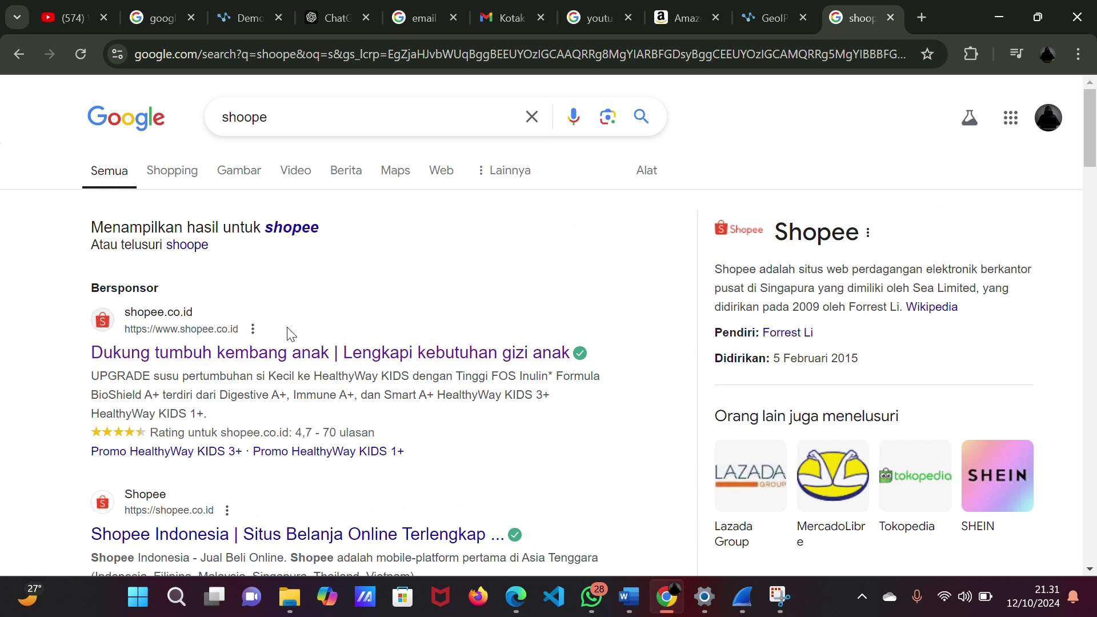
left_click(256, 359)
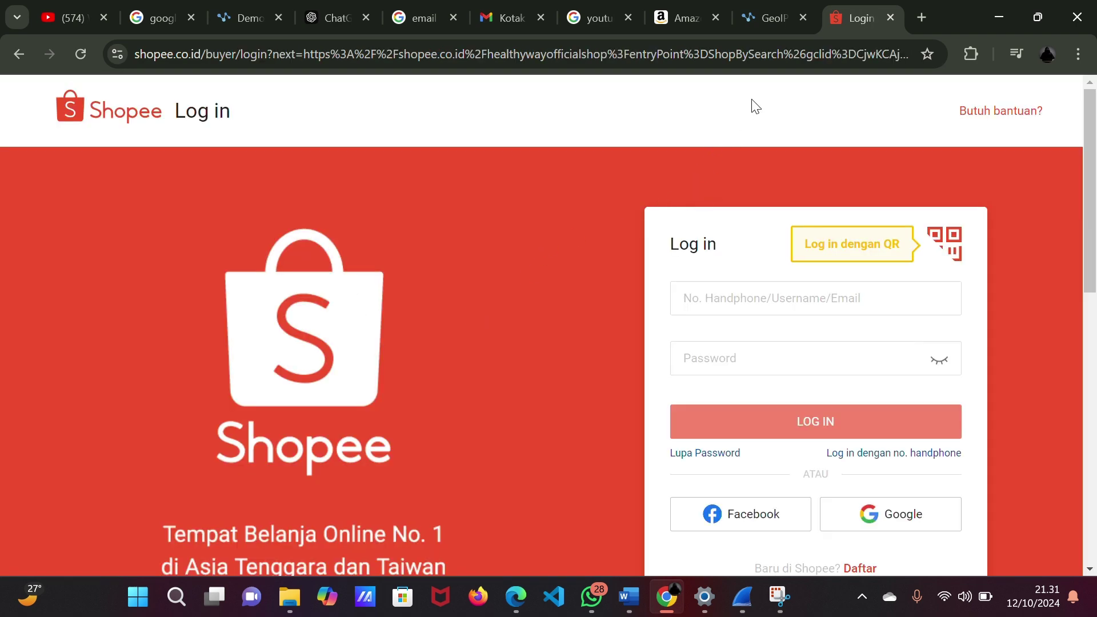
View the open Amazon home page, the GeoIP Web Services page and the Shopee login page in turn.
mouse_move(677, 19)
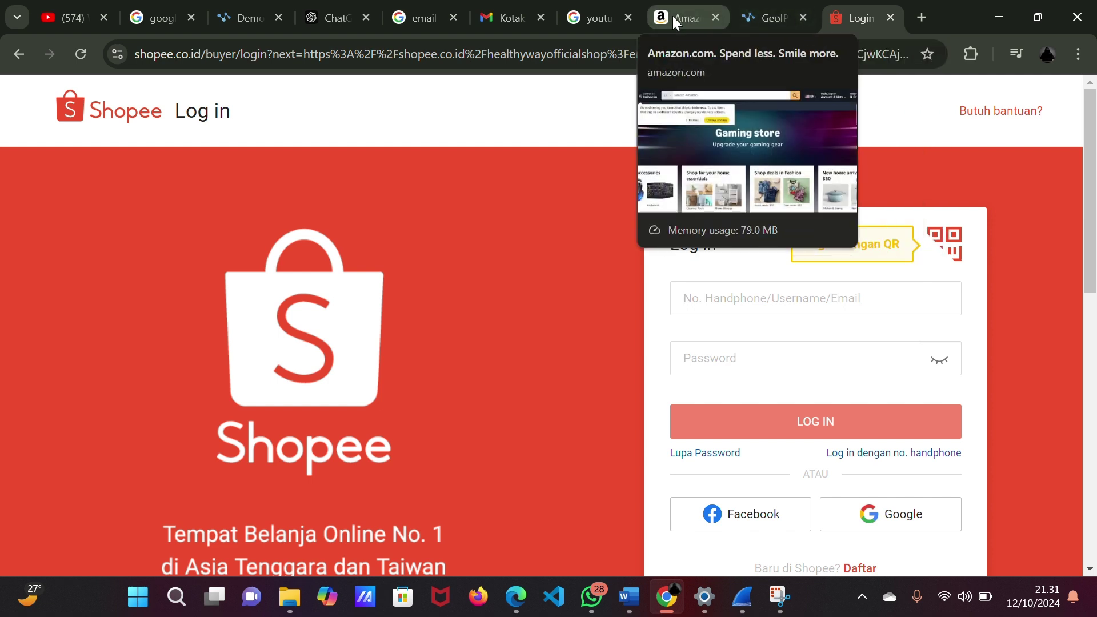
mouse_move(785, 19)
left_click(678, 22)
scroll(815, 77, "down", 1)
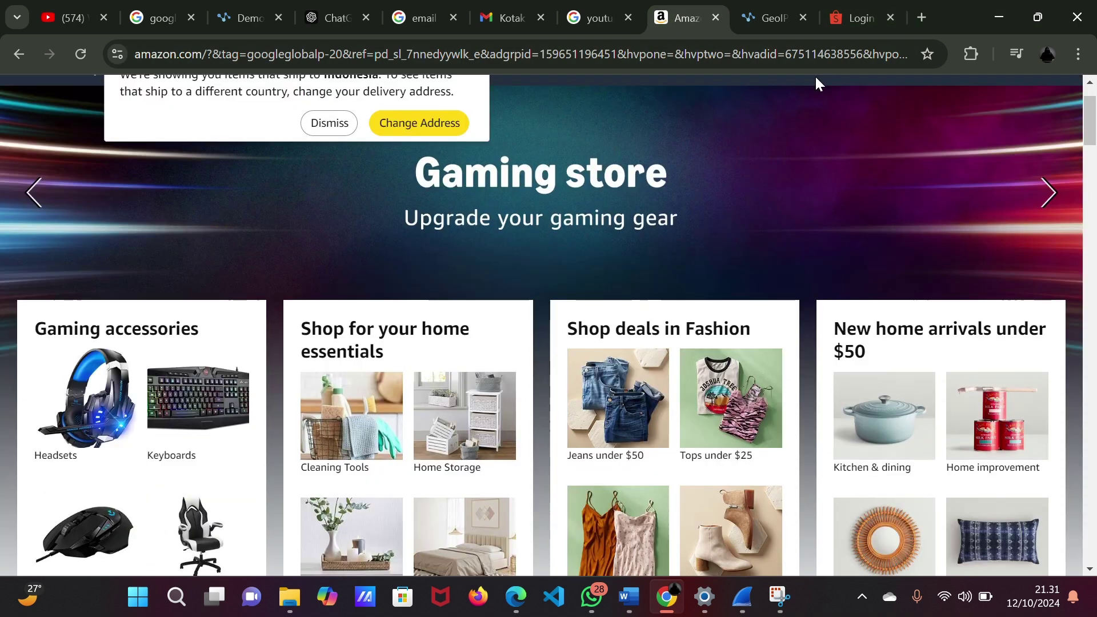
scroll(822, 75, "up", 1)
left_click(770, 26)
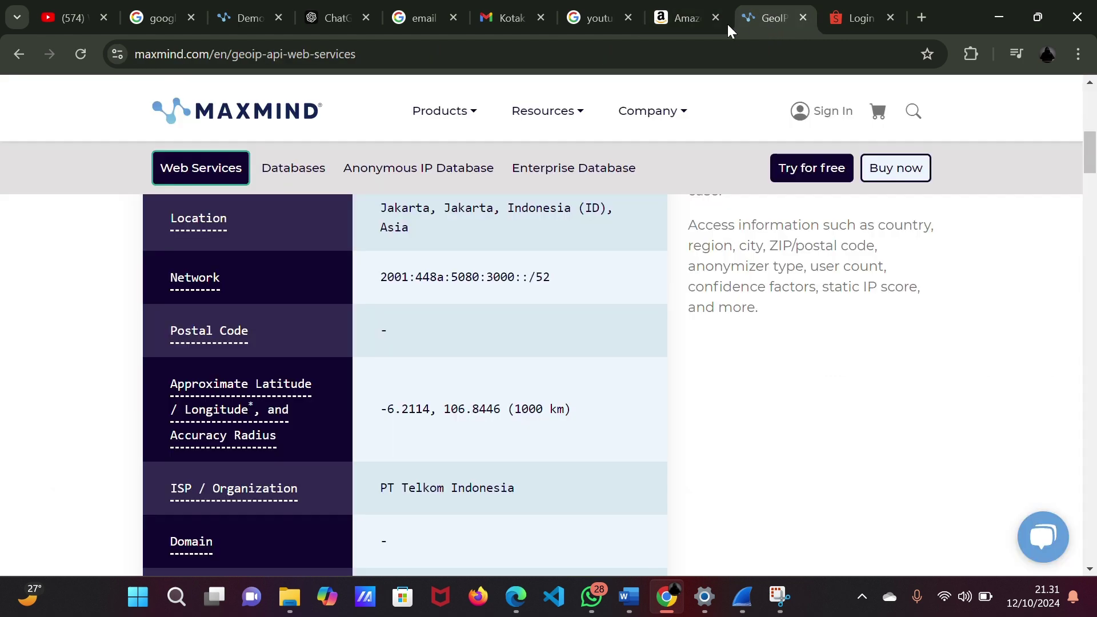
left_click(680, 14)
left_click(783, 16)
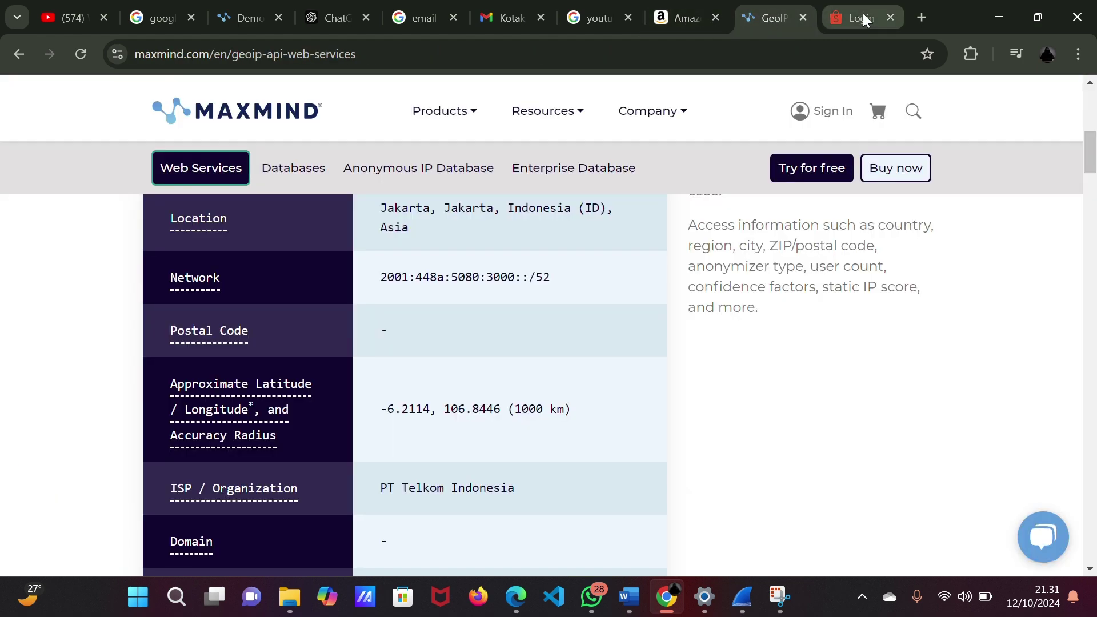
left_click(860, 18)
left_click(768, 17)
left_click(694, 16)
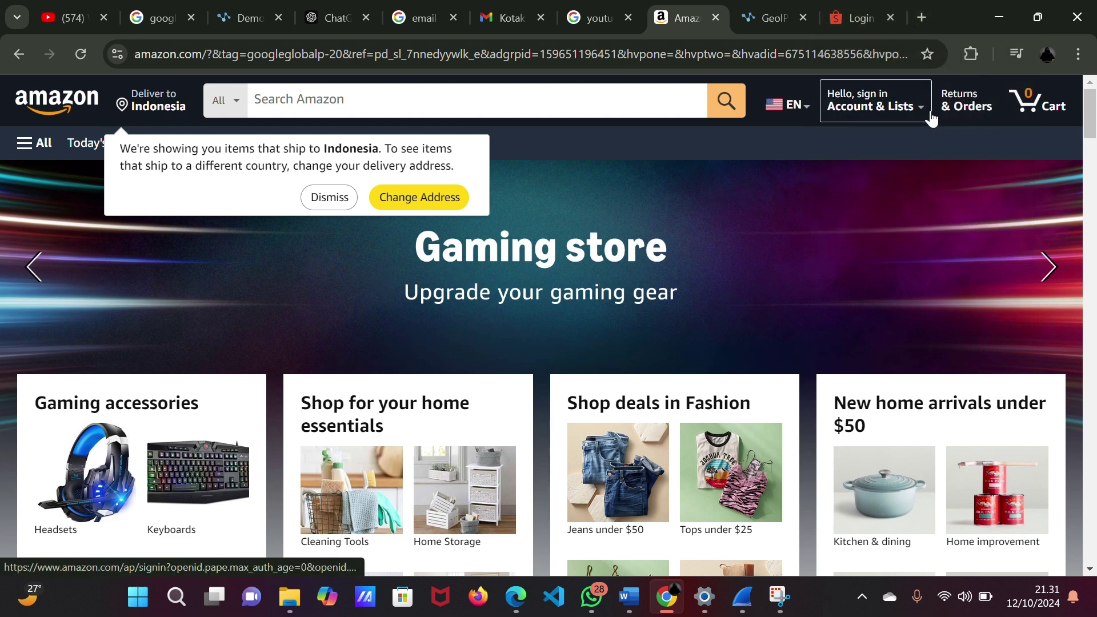
Minimize the browser and the Word document, switch to Wireshark and look through the first packets of the live Wi-Fi capture.
left_click(998, 19)
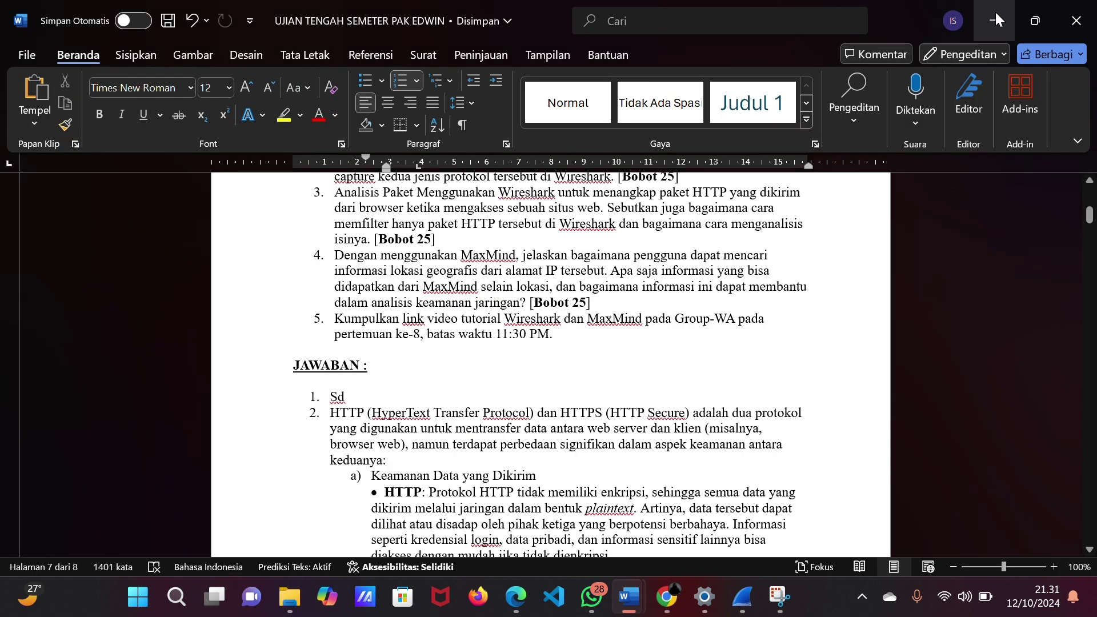
left_click(999, 20)
left_click(743, 598)
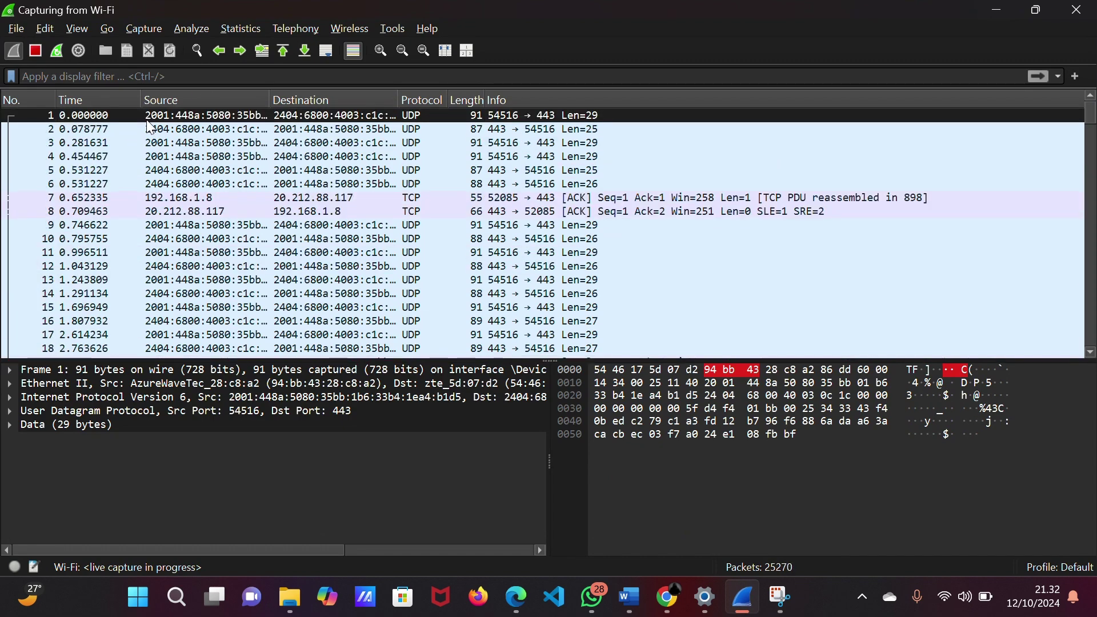
scroll(403, 201, "down", 20)
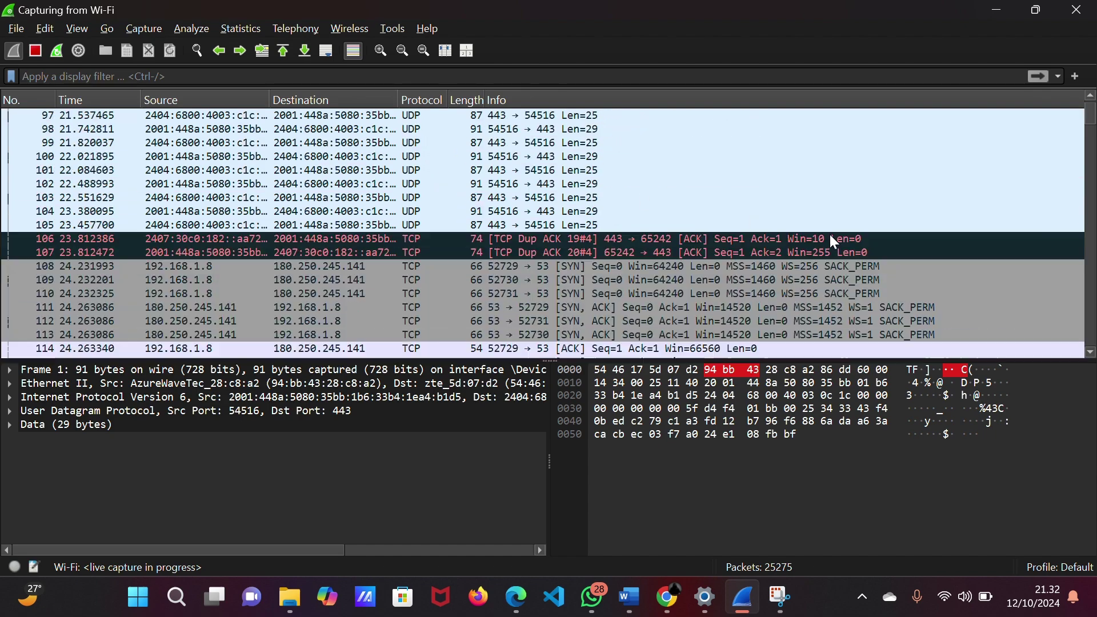
scroll(834, 241, "up", 20)
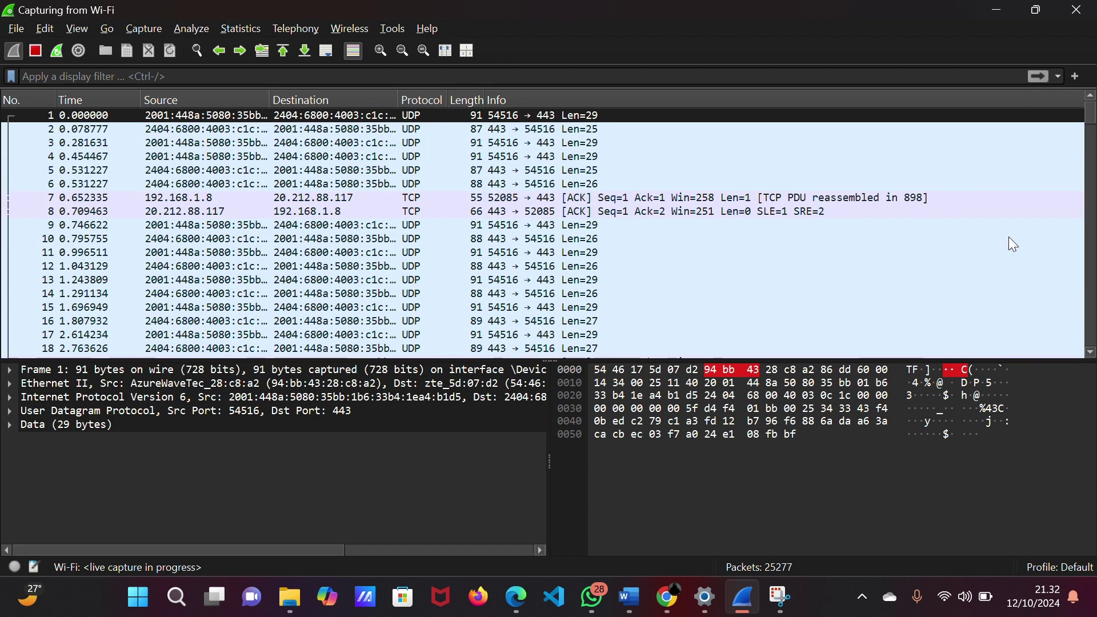
scroll(1041, 273, "down", 6)
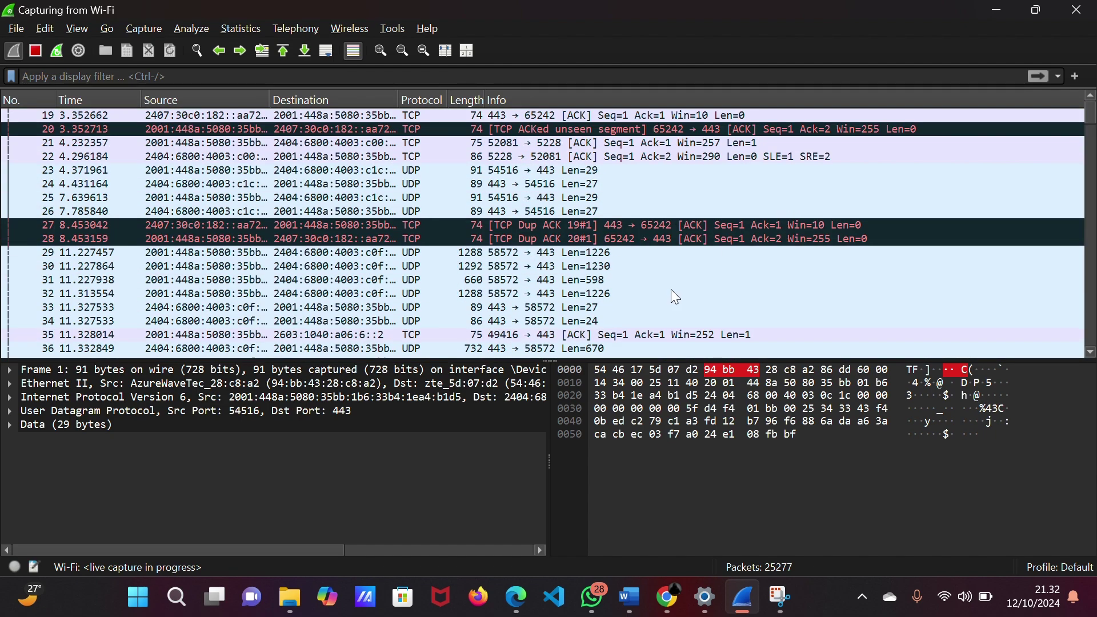
scroll(672, 292, "up", 6)
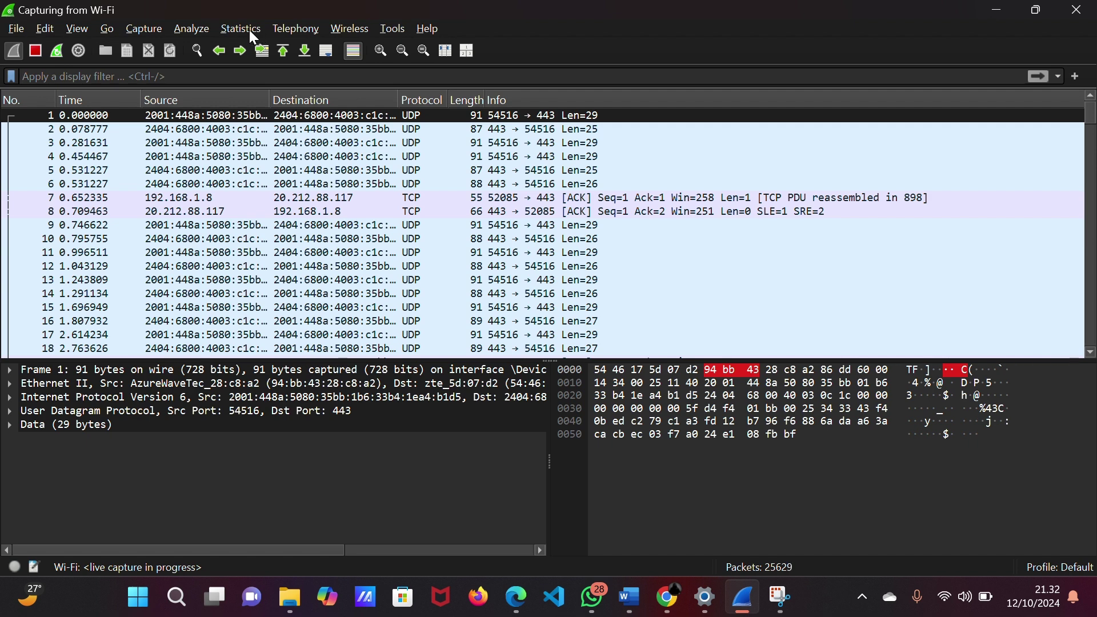
Open the endpoint statistics of the Wi-Fi capture and show the IPv4 endpoints.
left_click(249, 29)
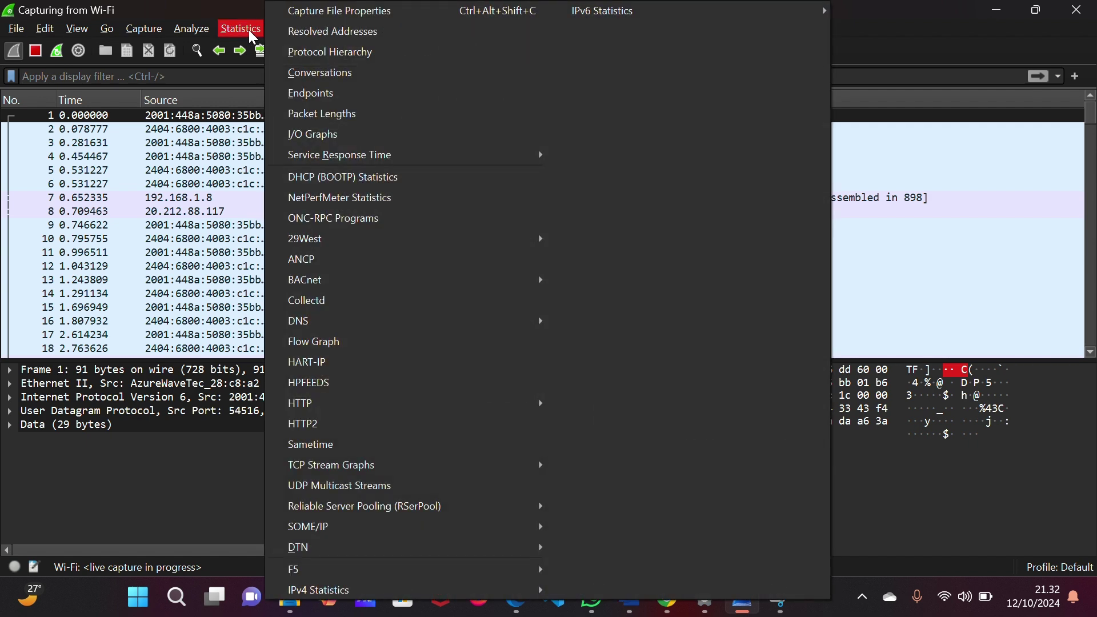
left_click(345, 95)
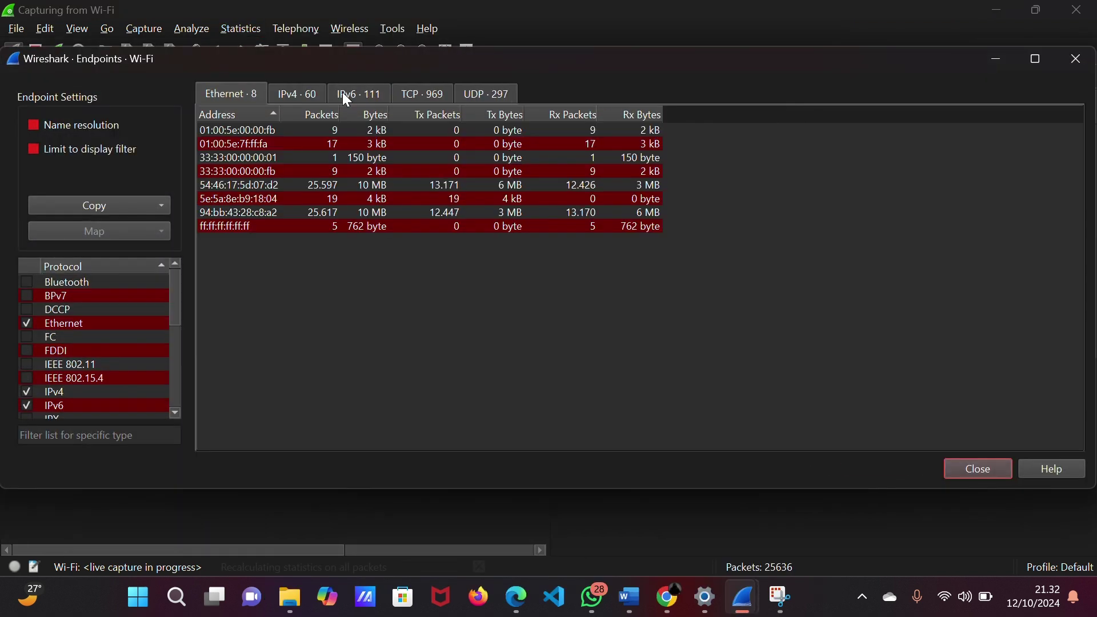
left_click(313, 93)
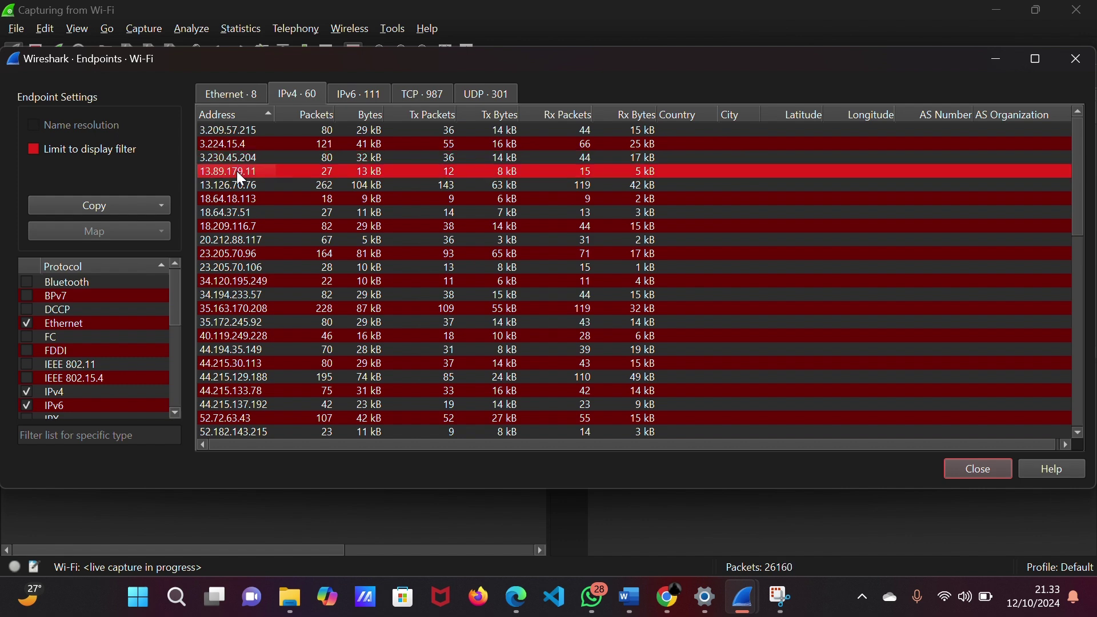
Apply the IPv4 endpoint 13.126.70.76 as the selected display filter and return to the main packet list.
left_click(237, 189)
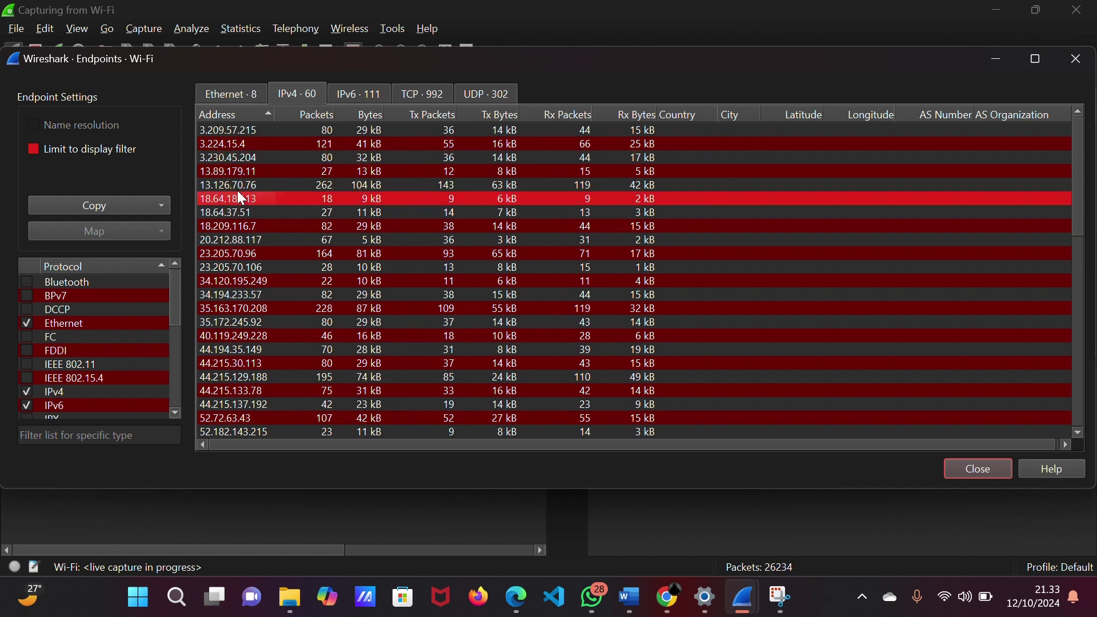
left_click(238, 213)
left_click(235, 185)
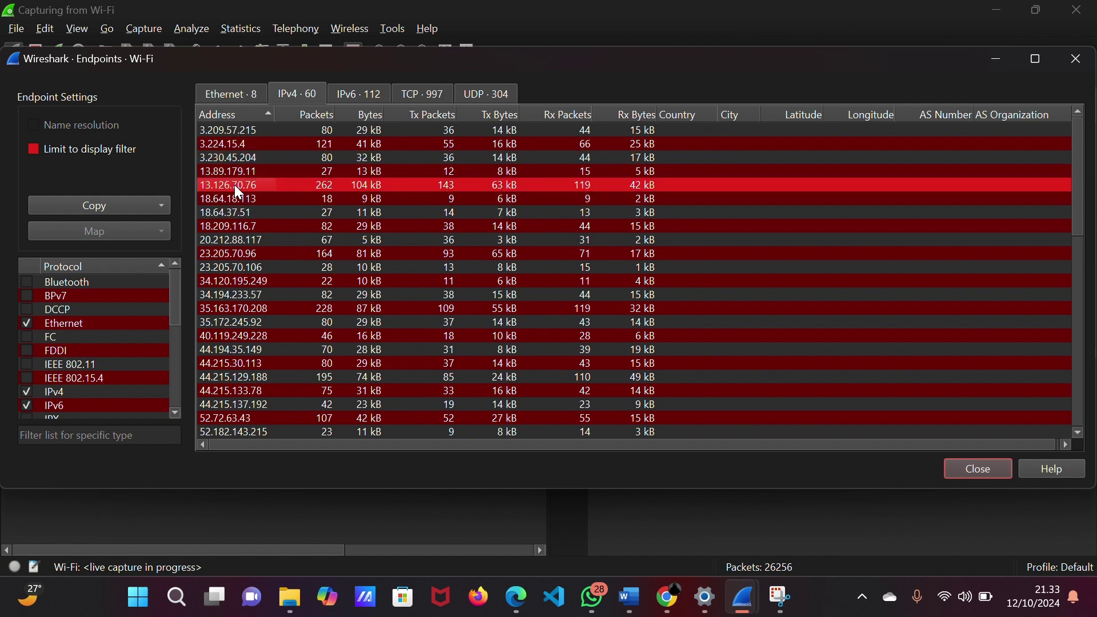
right_click(238, 192)
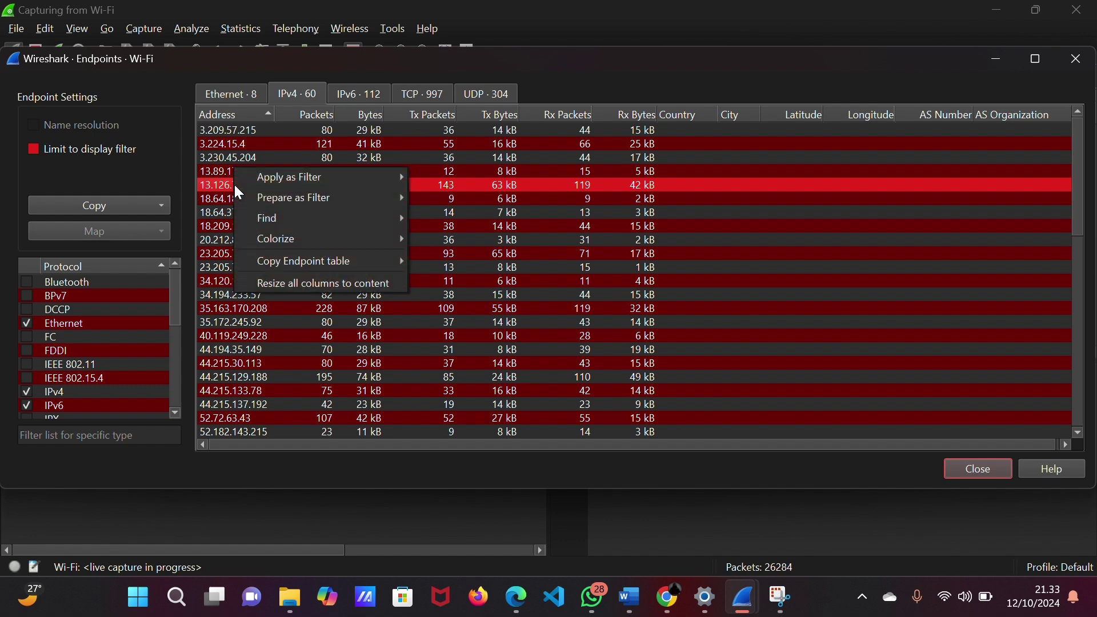
mouse_move(351, 176)
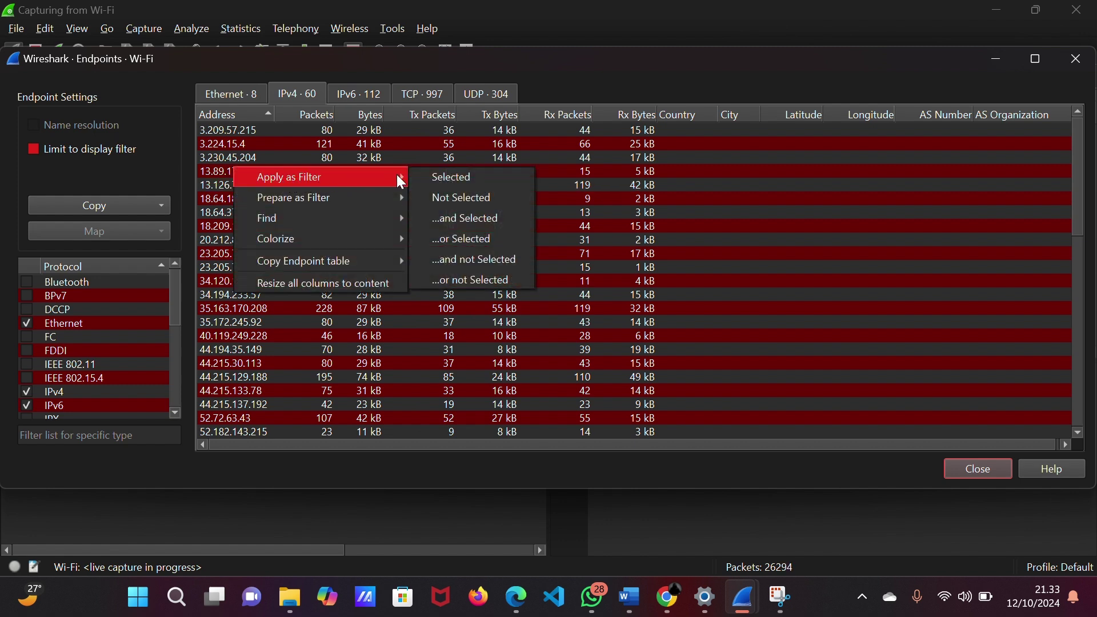
left_click(445, 178)
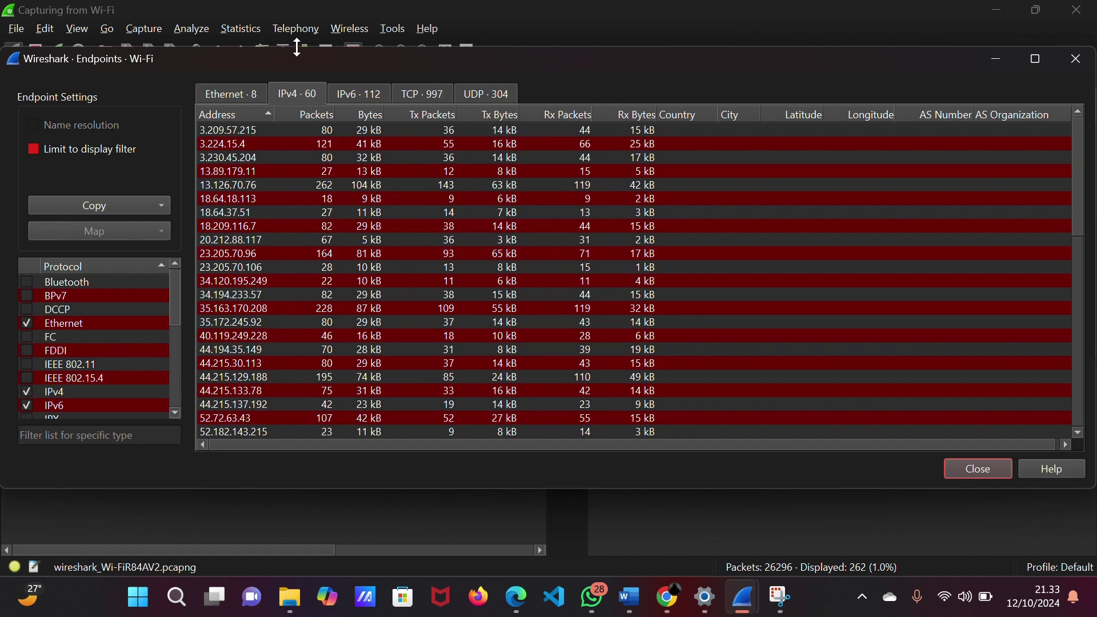
left_click(309, 9)
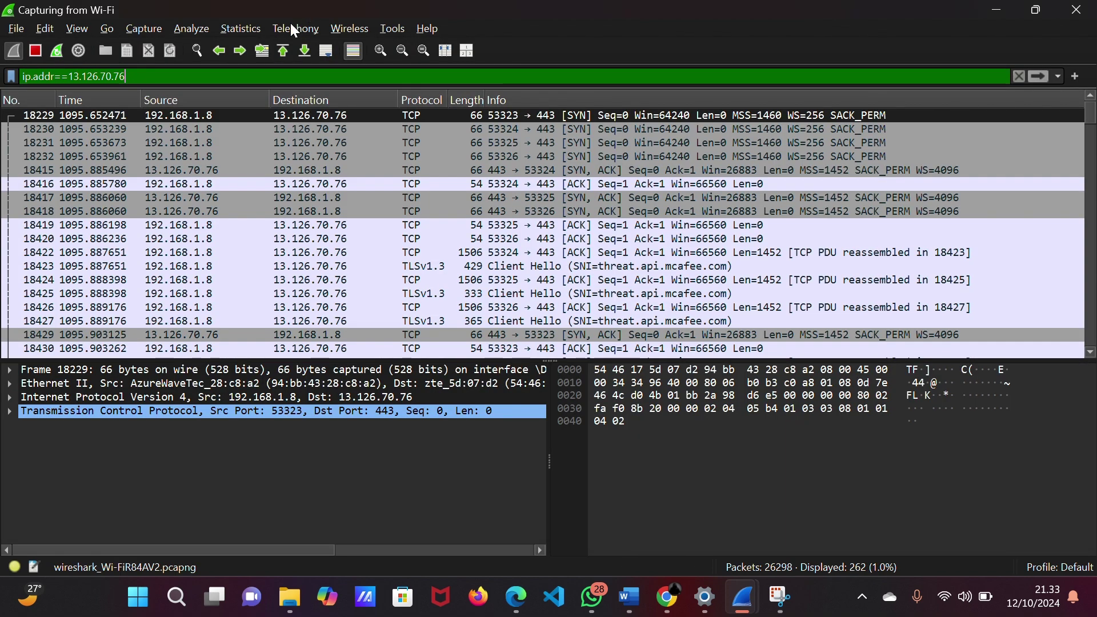
Copy the address 13.126.70.76 from the display filter and switch to the GeoIP web services demo page in Chrome.
left_click_drag(116, 76, 69, 77)
key("ctrl+c")
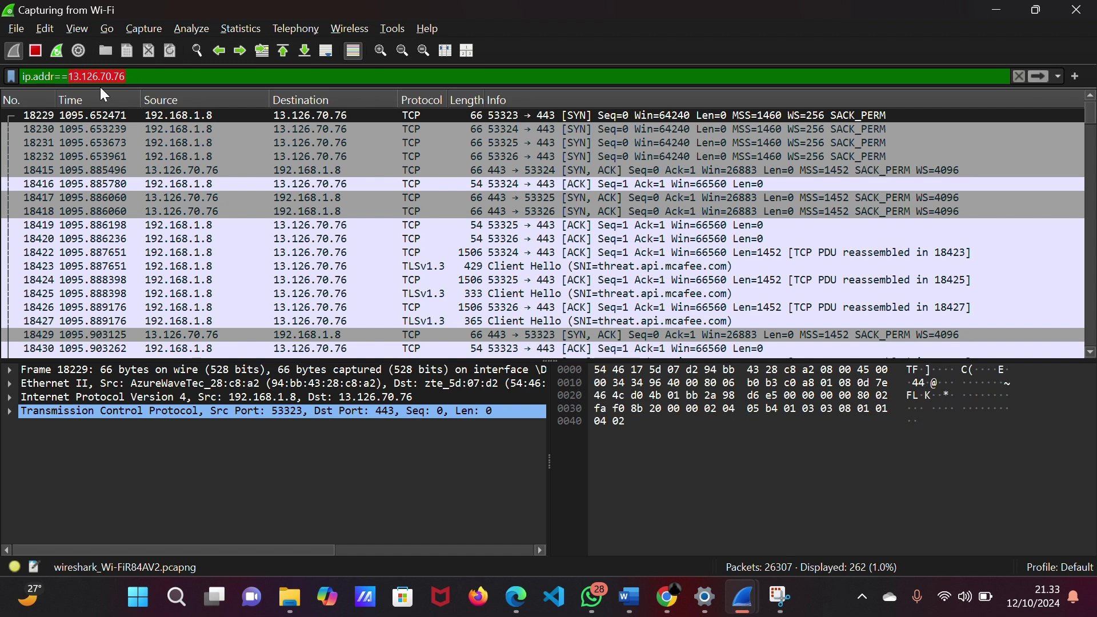
left_click(666, 598)
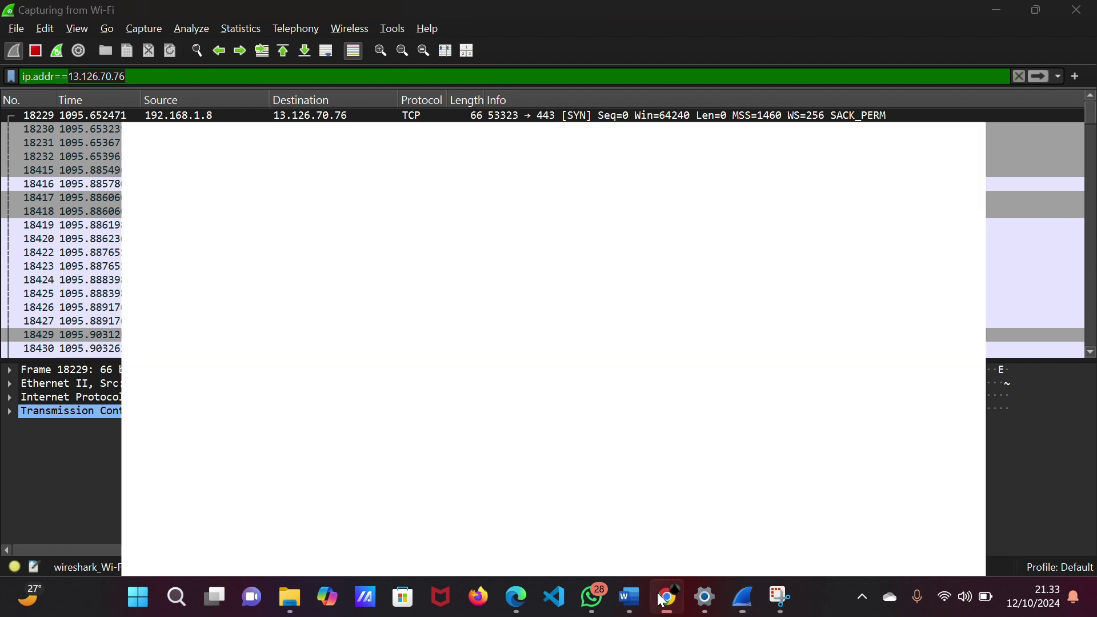
left_click(229, 16)
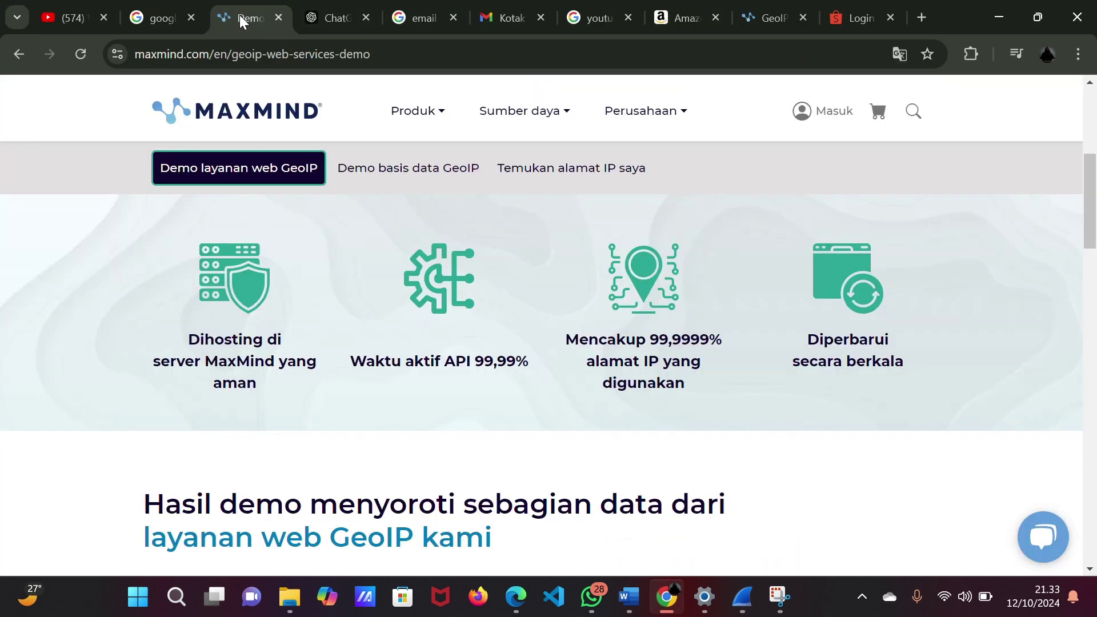
Replace the IP address in the GeoIP demo's lookup form with 13.126.70.76 and request the results.
scroll(606, 452, "down", 5)
scroll(574, 413, "up", 3)
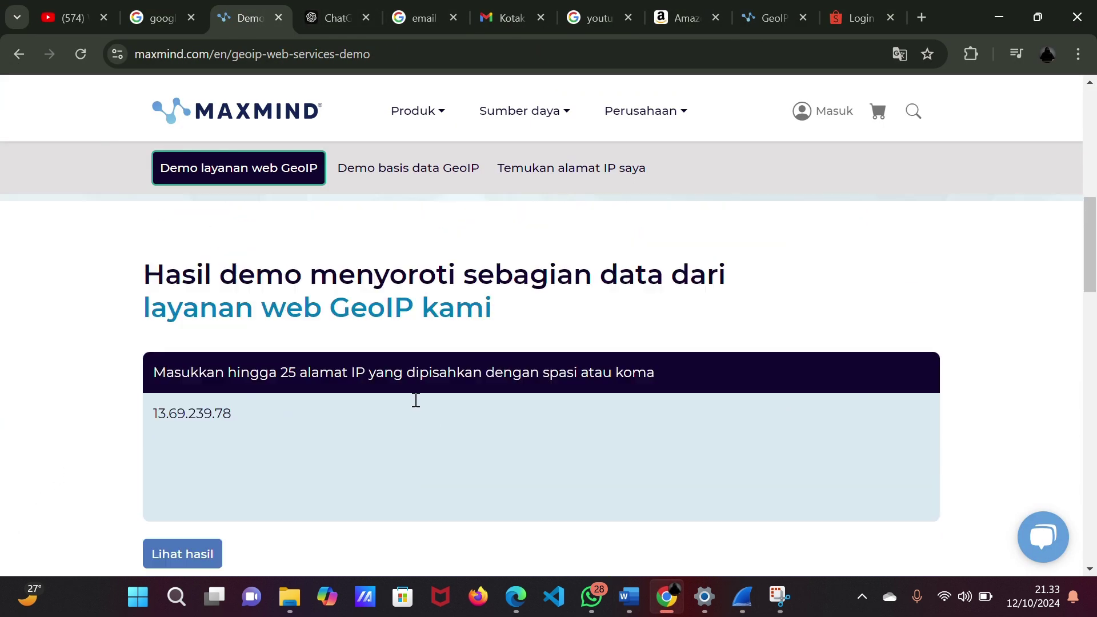
scroll(250, 434, "down", 1)
left_click_drag(239, 393, 152, 386)
key("BackSpace")
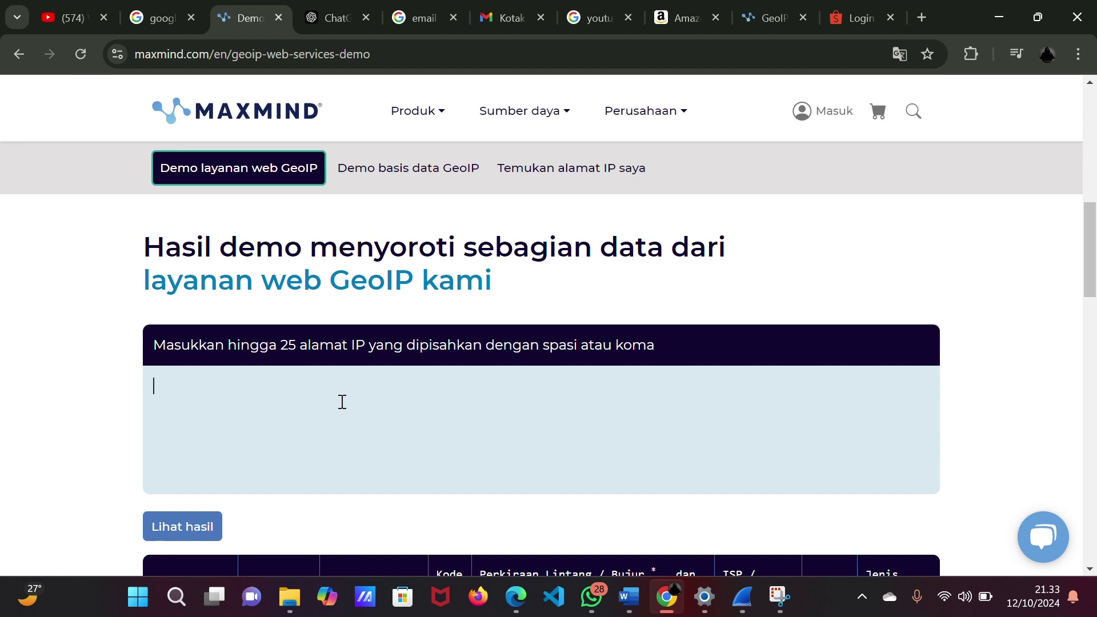
key("ctrl+v")
left_click(205, 523)
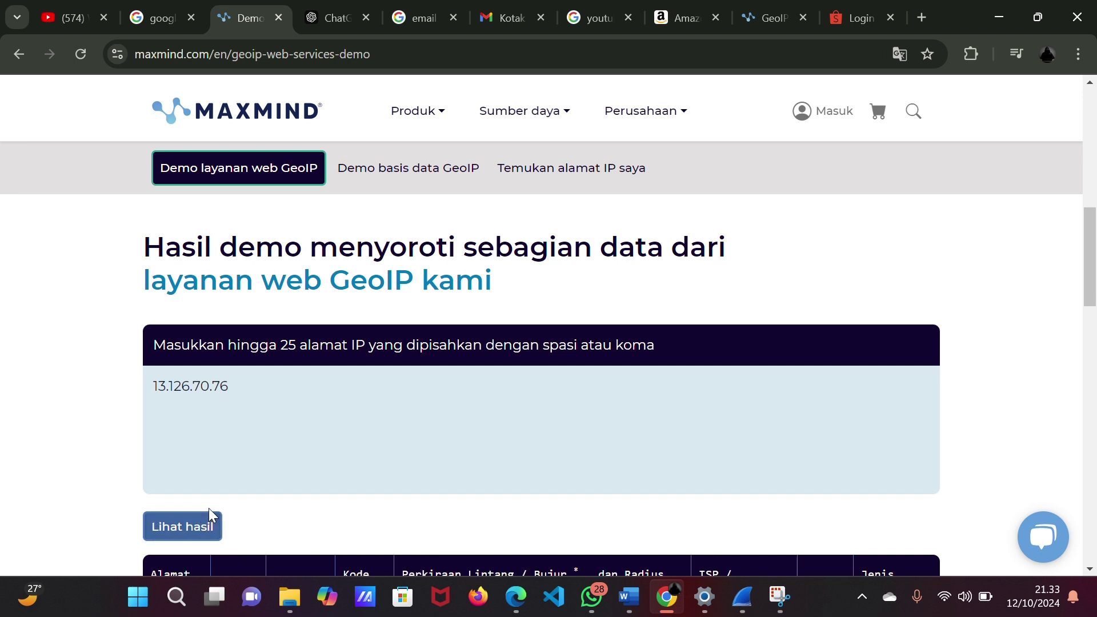
Examine the GeoIP demo's result table for 13.126.70.76 and the notes below it.
scroll(215, 514, "down", 3)
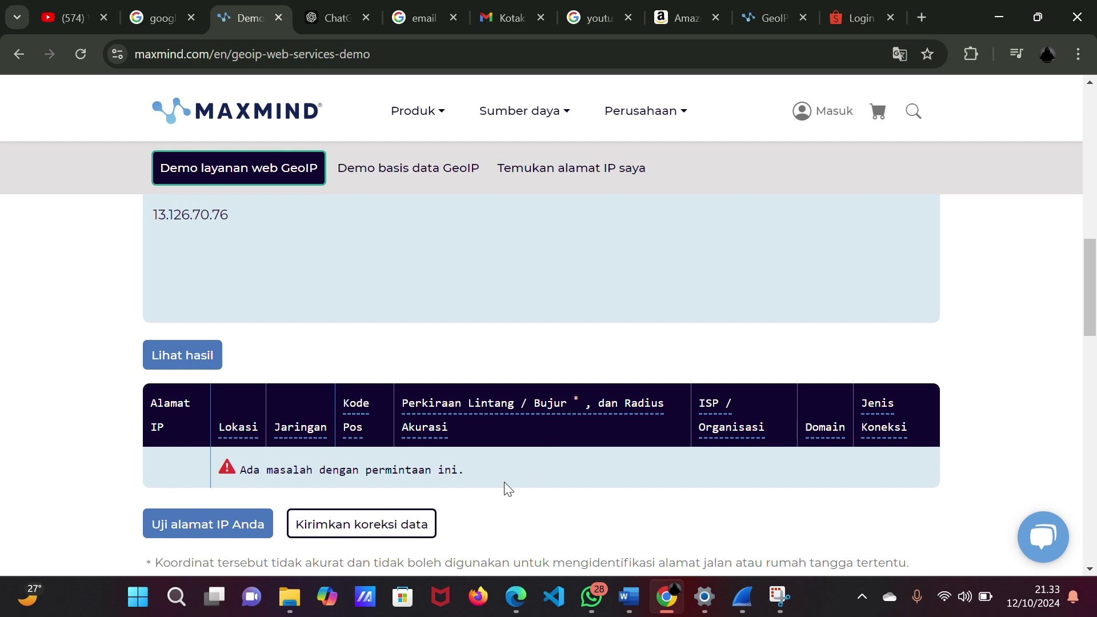
scroll(504, 482, "up", 3)
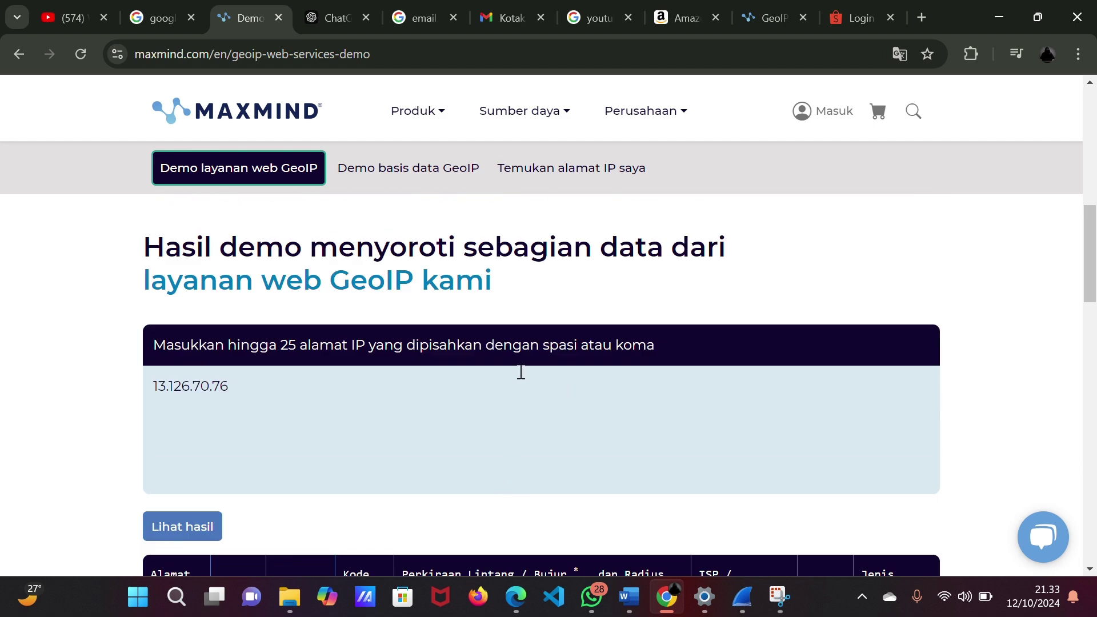
scroll(543, 292, "down", 7)
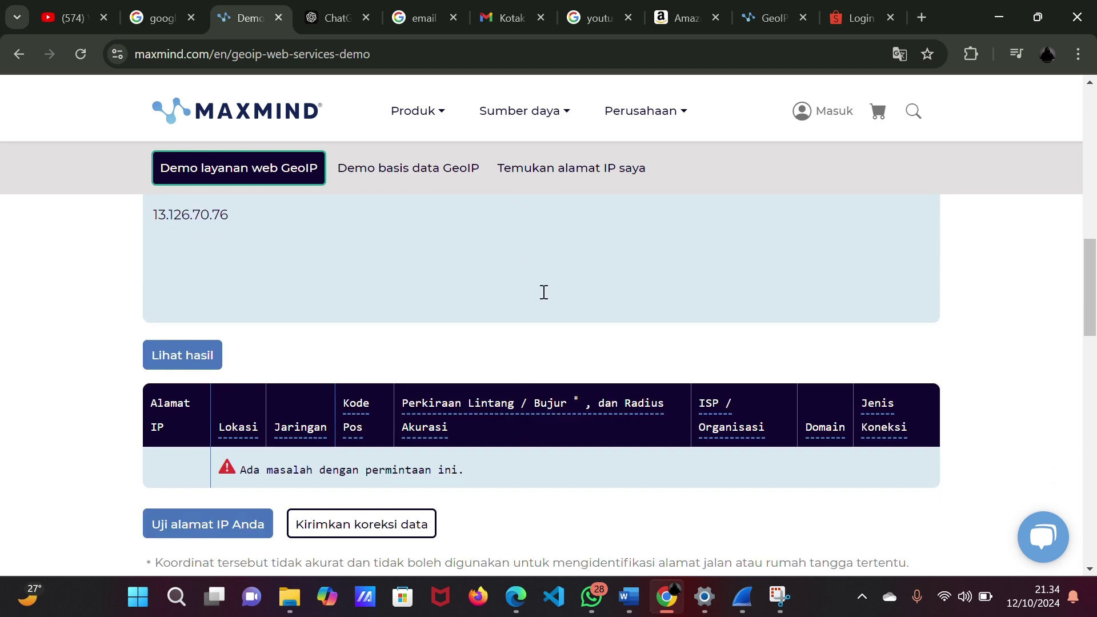
scroll(473, 321, "up", 3)
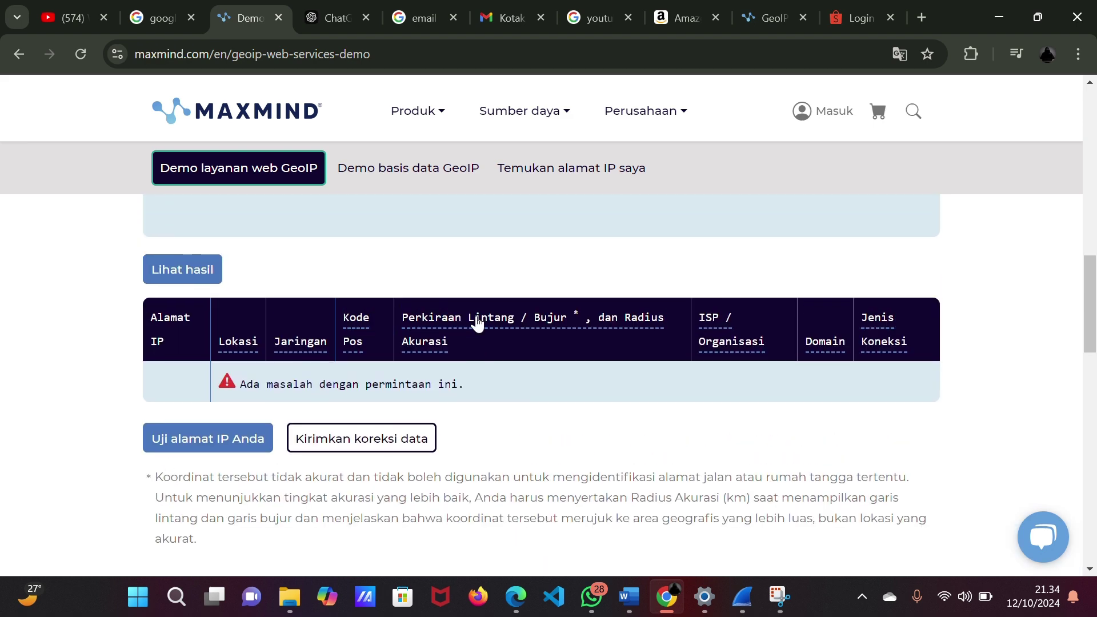
mouse_move(527, 334)
scroll(527, 334, "up", 2)
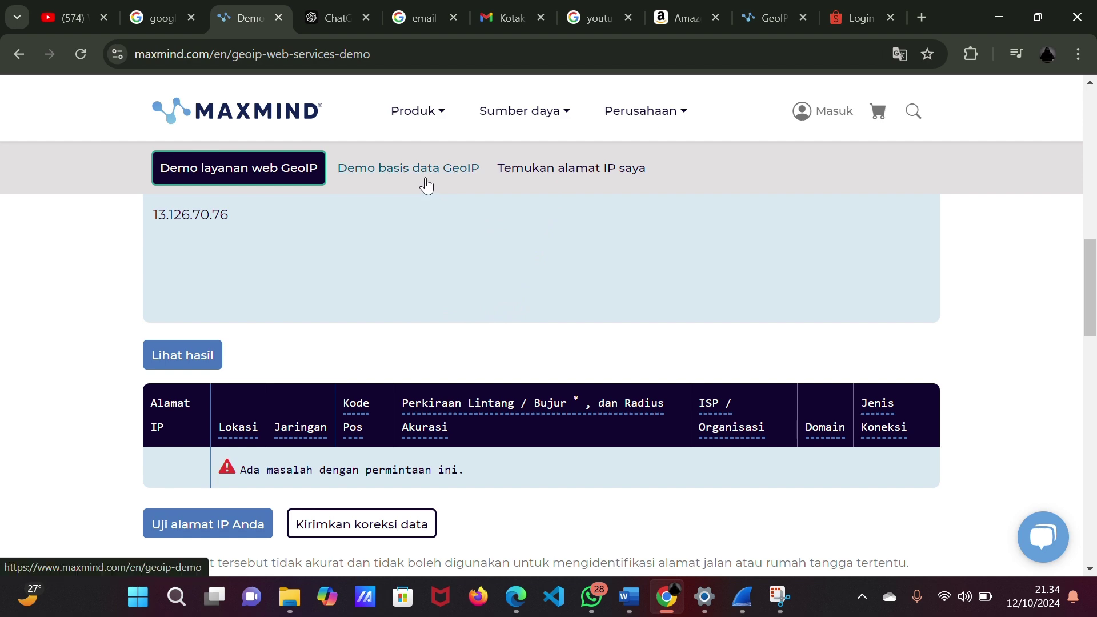
Switch from the GeoIP demo back to the IPv4 endpoint list in Wireshark's Endpoints window.
scroll(475, 248, "up", 4)
scroll(473, 255, "down", 6)
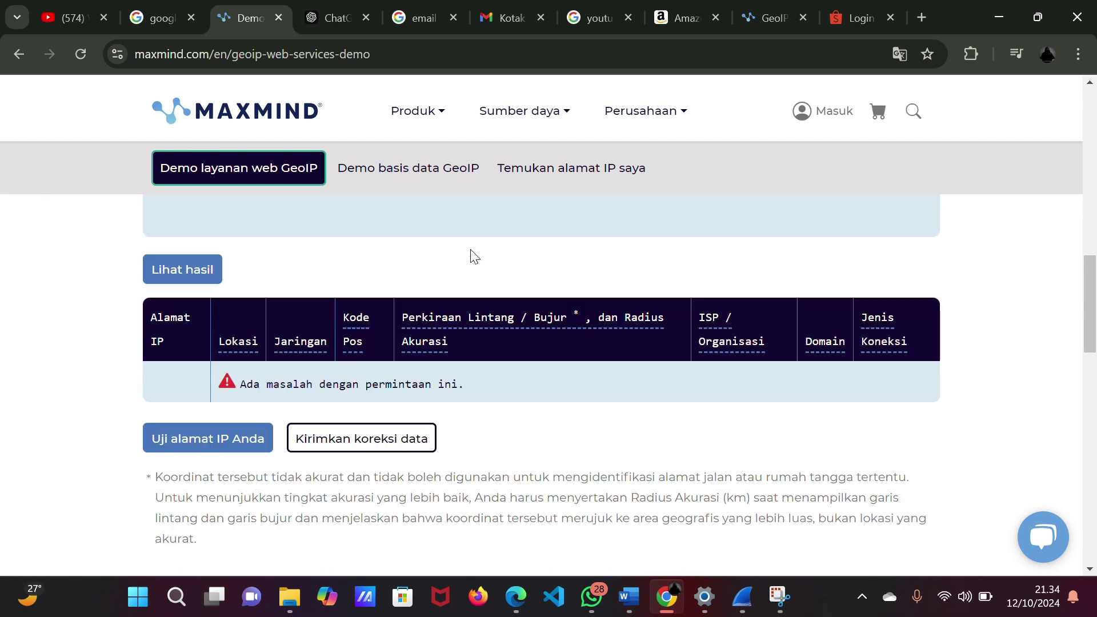
scroll(671, 335, "up", 3)
left_click(742, 597)
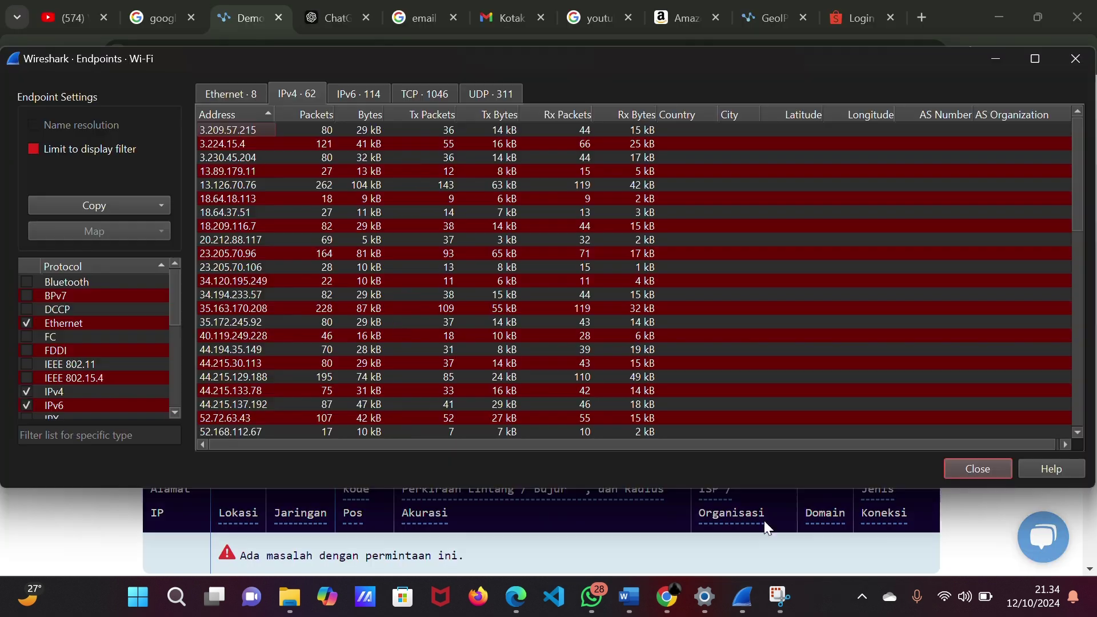
left_click(764, 519)
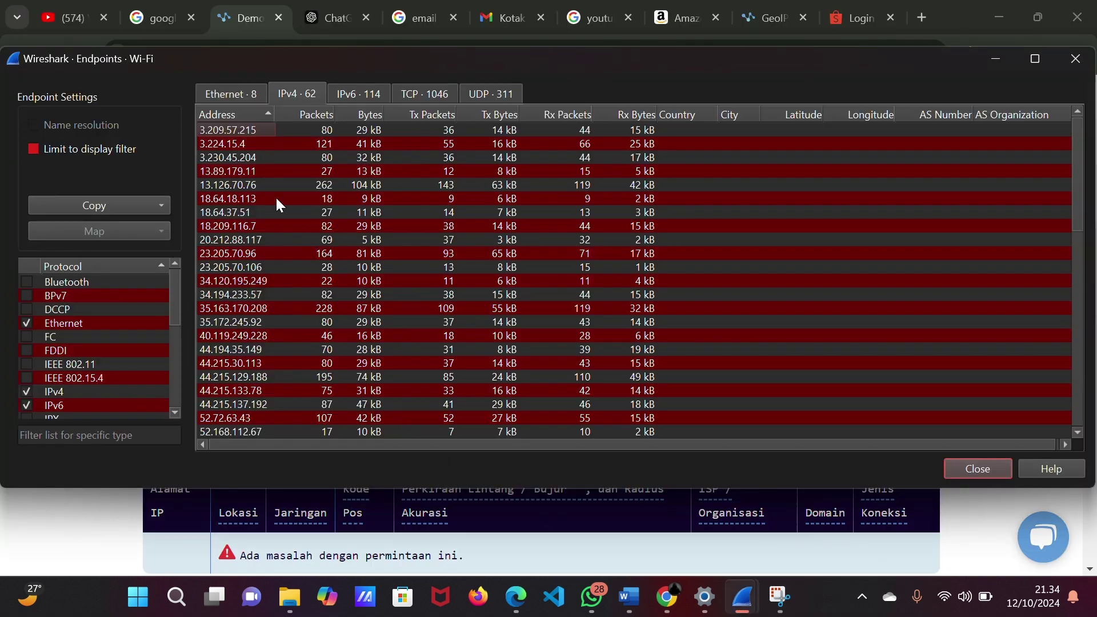
Apply the IPv4 endpoint 3.230.45.204 as the selected display filter.
left_click(242, 159)
left_click(241, 133)
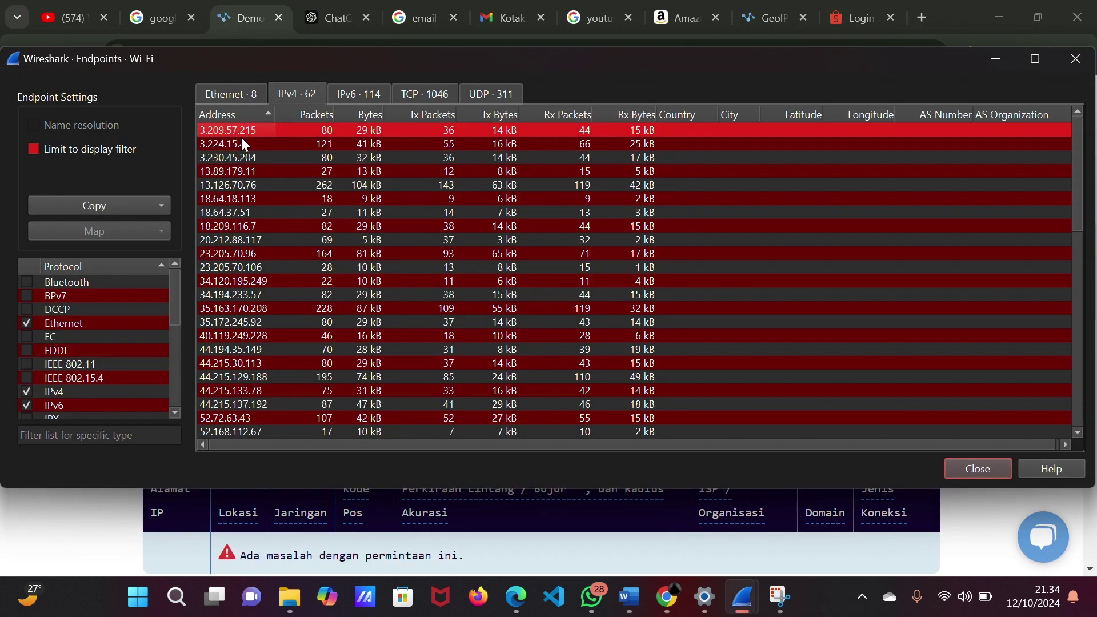
left_click(243, 159)
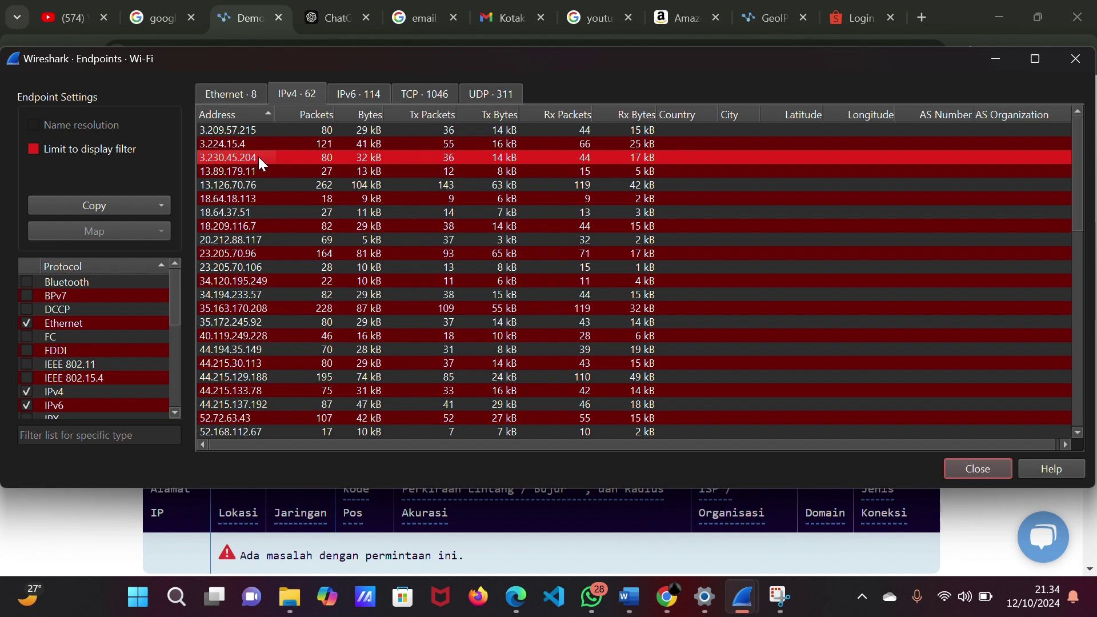
left_click(259, 156, "ctrl")
left_click(259, 157)
right_click(258, 157)
mouse_move(402, 147)
left_click(482, 145)
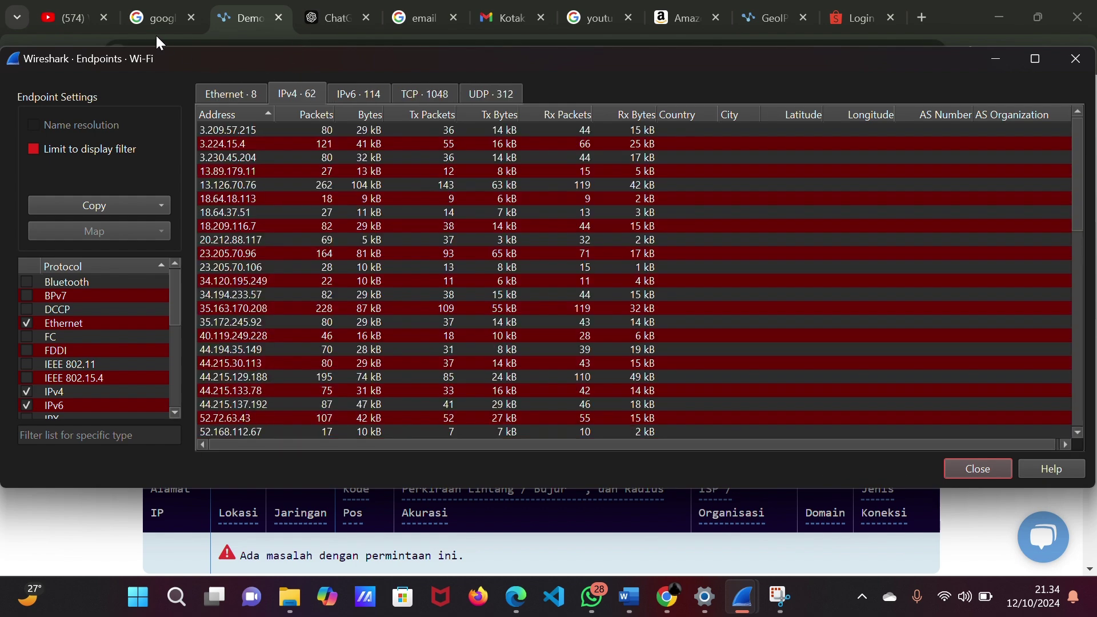
Copy the address 3.230.45.204 from the display filter of the main capture window and return to the GeoIP demo in Chrome.
left_click(151, 36)
mouse_move(742, 597)
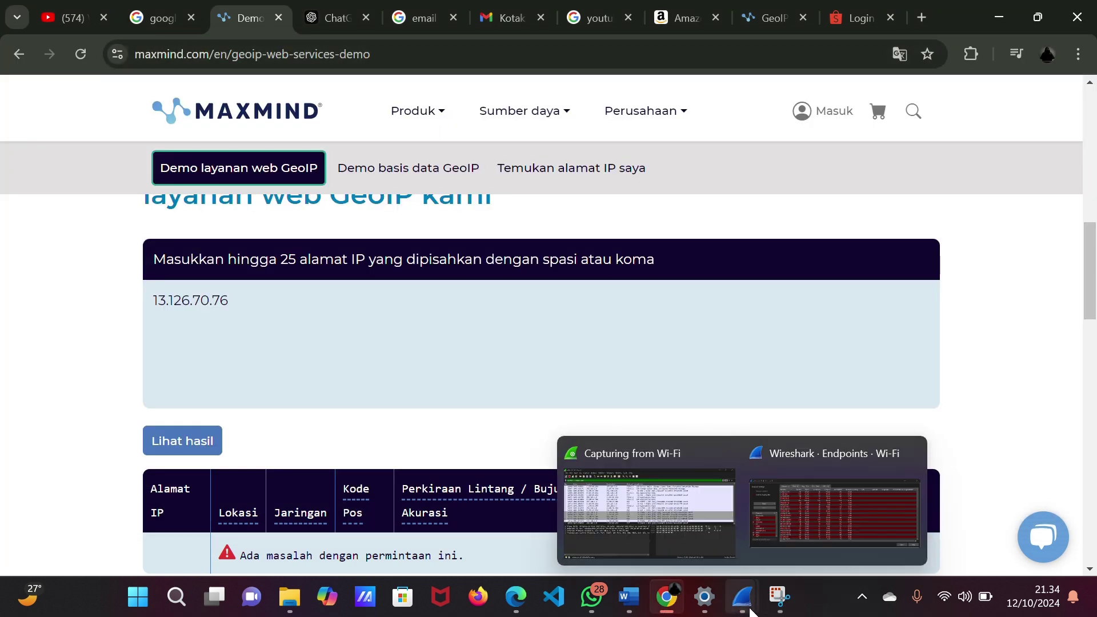
left_click(708, 549)
left_click_drag(137, 75, 68, 73)
key("ctrl+c")
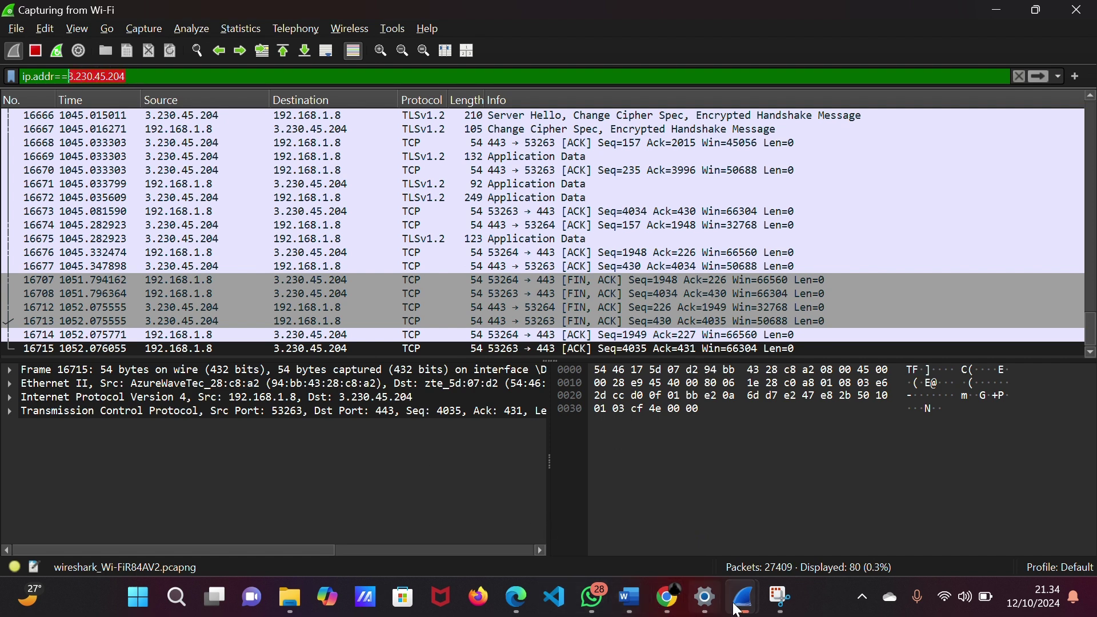
left_click(669, 596)
Replace the IP address in the GeoIP demo's lookup form with 3.230.45.204, request the results and review them.
left_click_drag(455, 318, 133, 323)
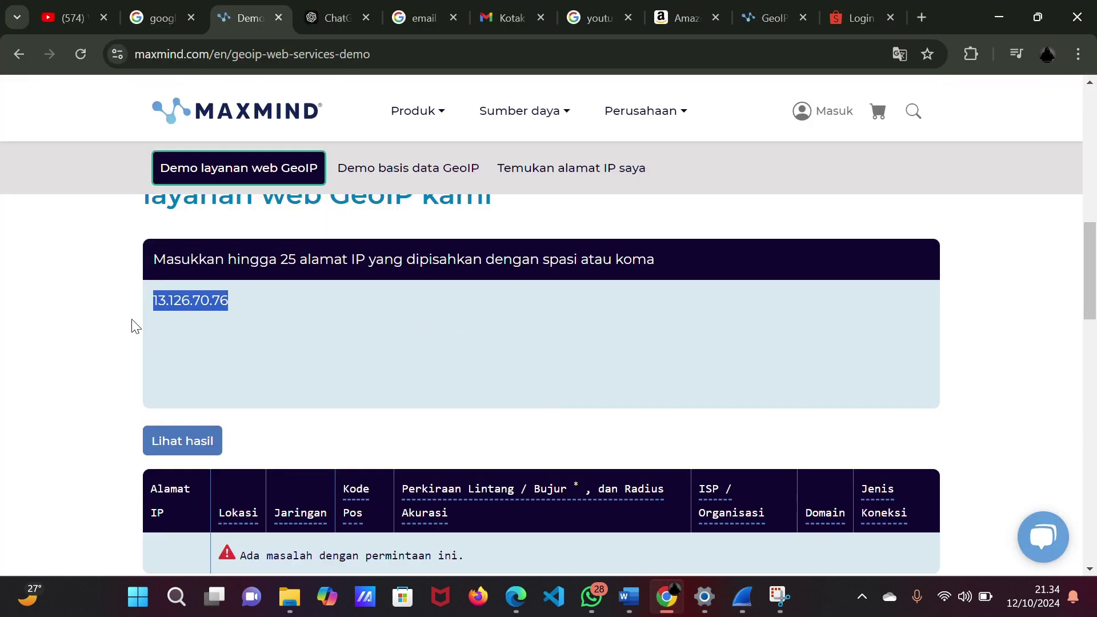
key("BackSpace")
key("ctrl+v")
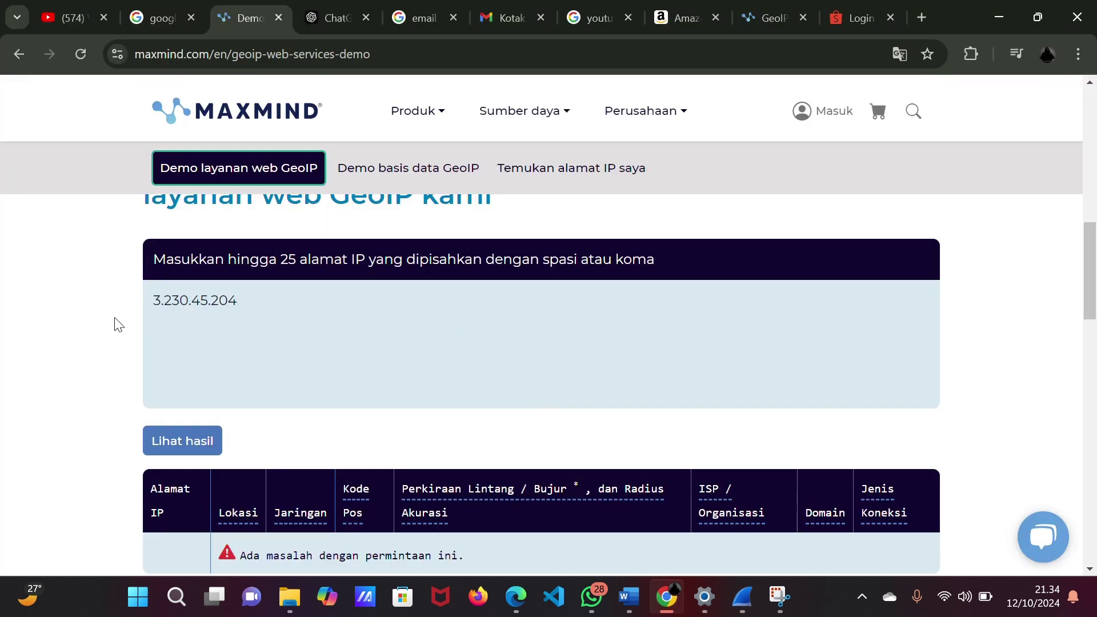
left_click(209, 446)
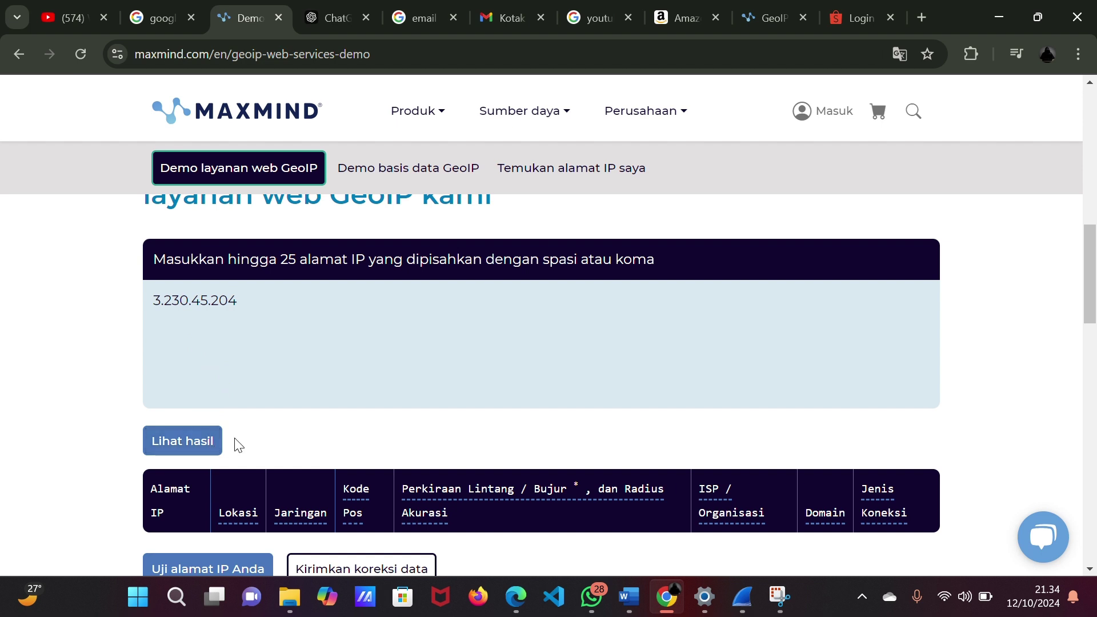
scroll(238, 442, "down", 1)
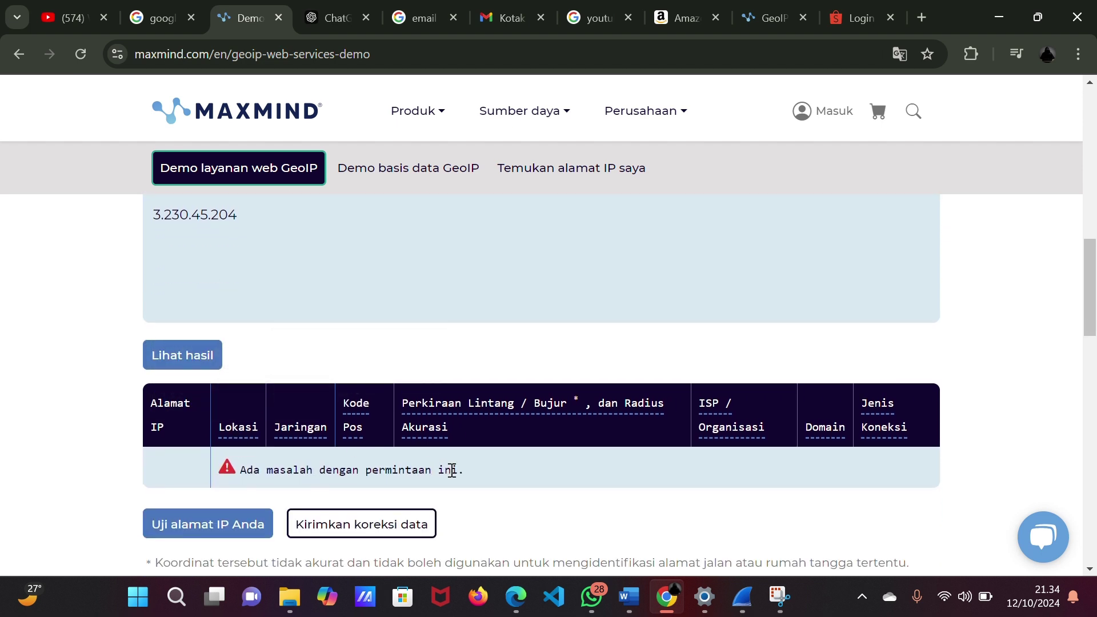
scroll(429, 488, "down", 1)
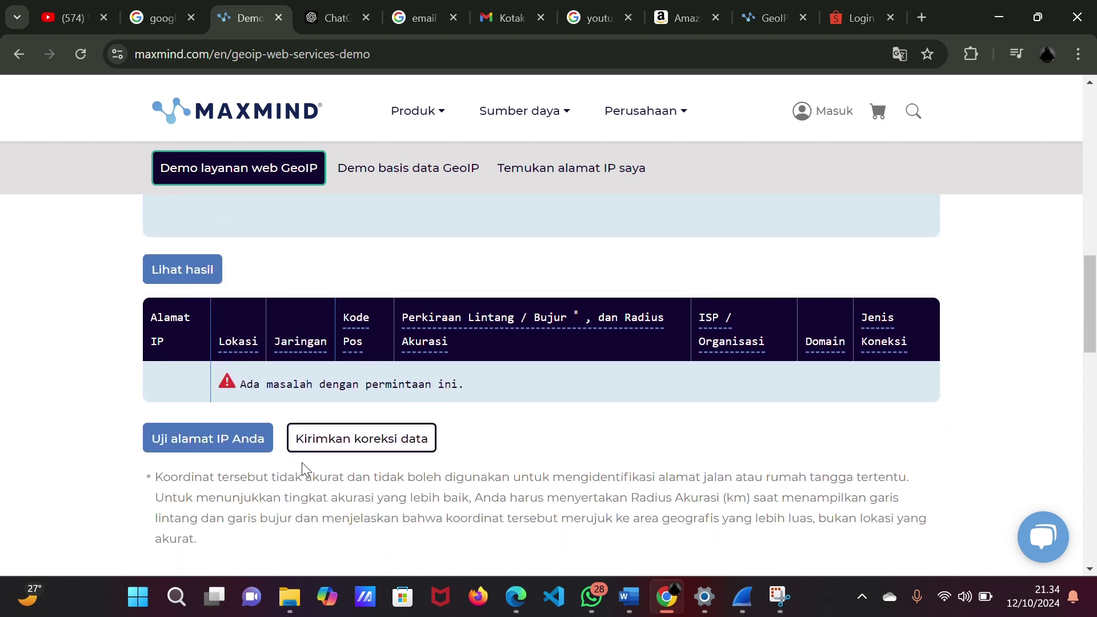
scroll(303, 466, "down", 1)
Look up the computer's own IP address on MaxMind, review the details and go back to the GeoIP web services demo.
left_click(256, 364)
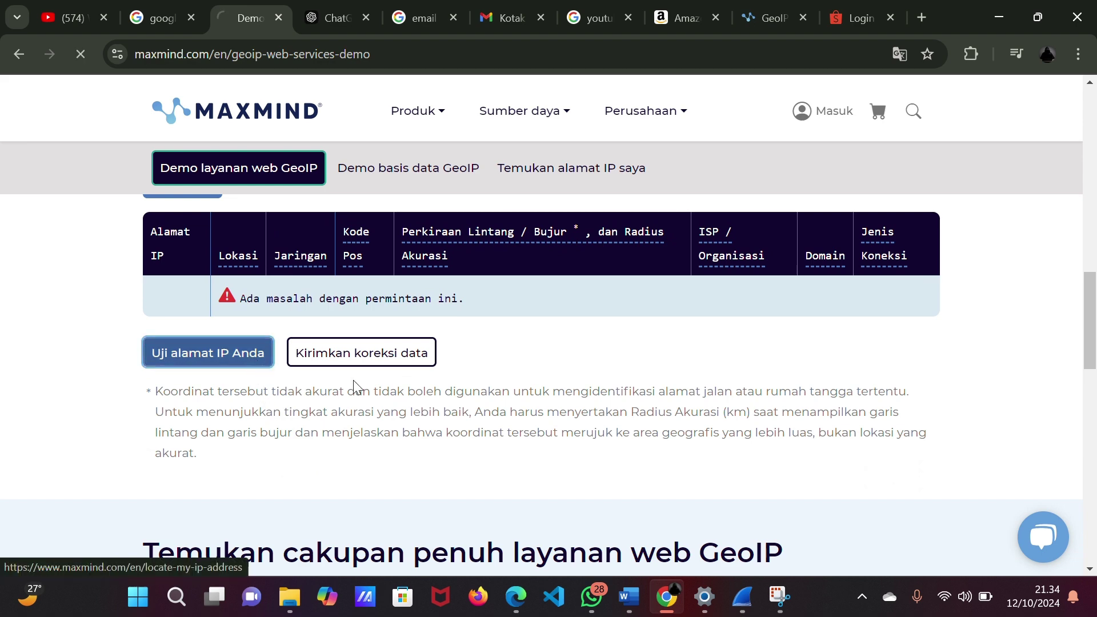
scroll(386, 379, "down", 7)
scroll(386, 379, "down", 2)
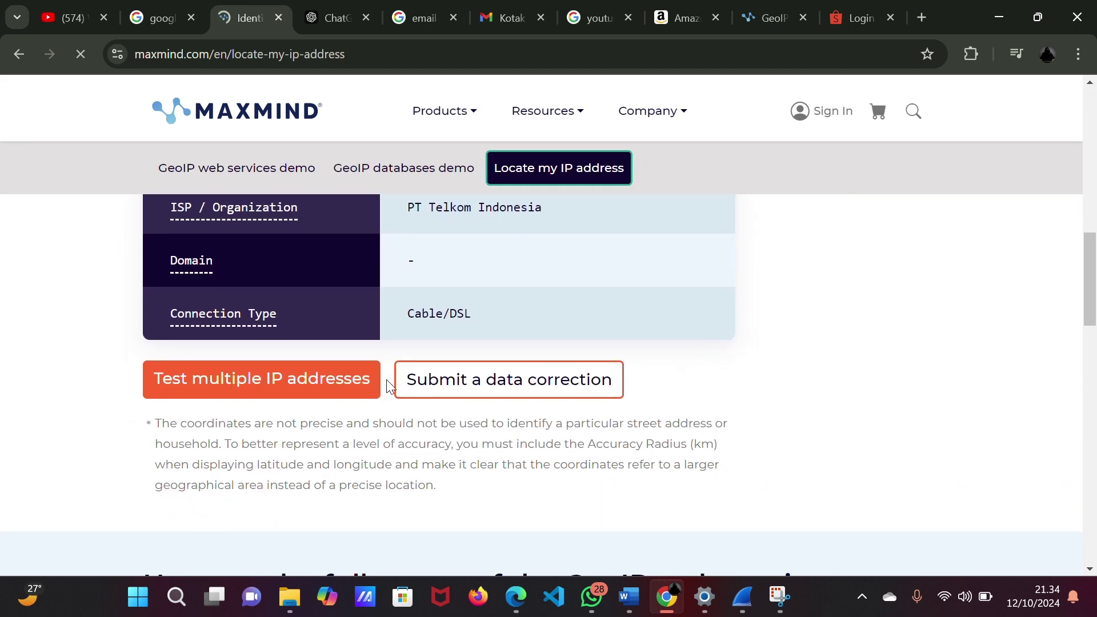
scroll(386, 379, "up", 7)
scroll(552, 293, "up", 3)
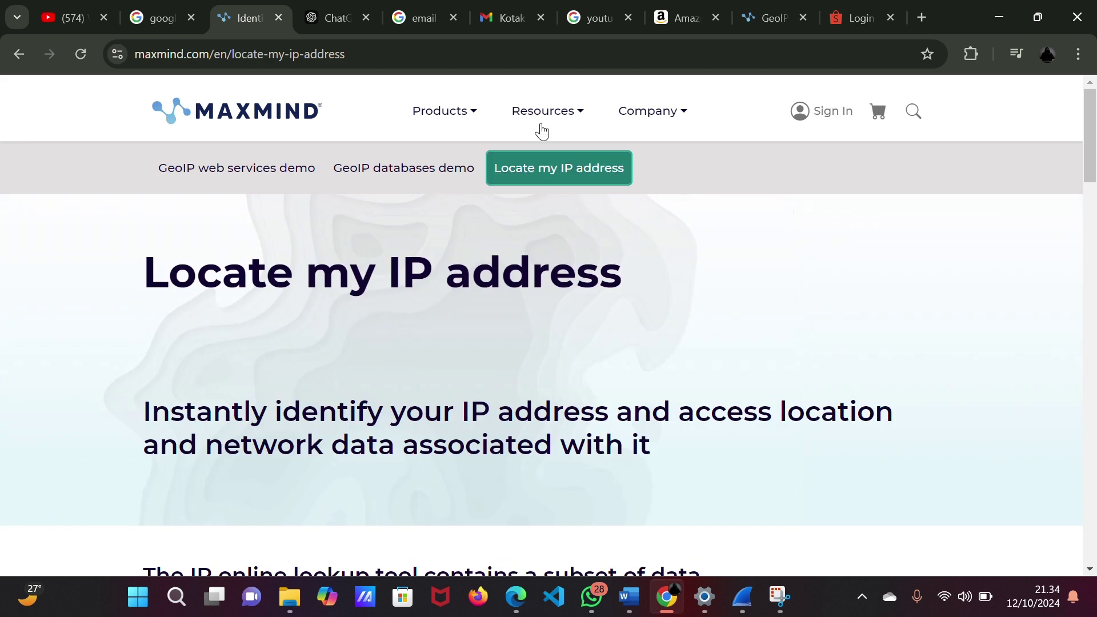
key("alt+Left")
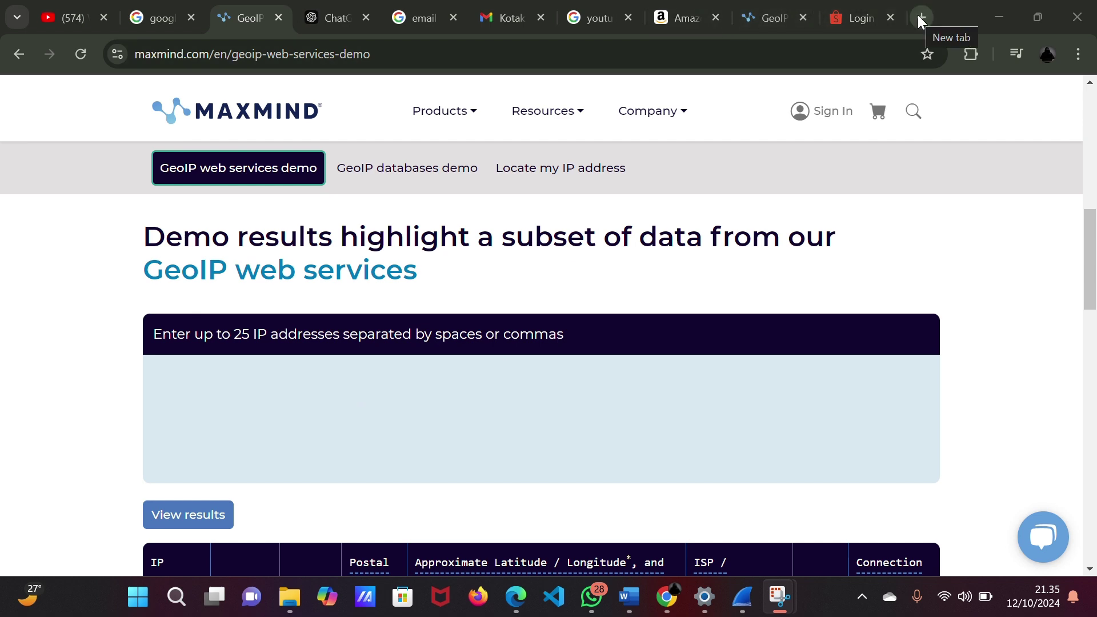
Close Wireshark's Endpoints window and clear the display filter in the main capture window.
mouse_move(742, 609)
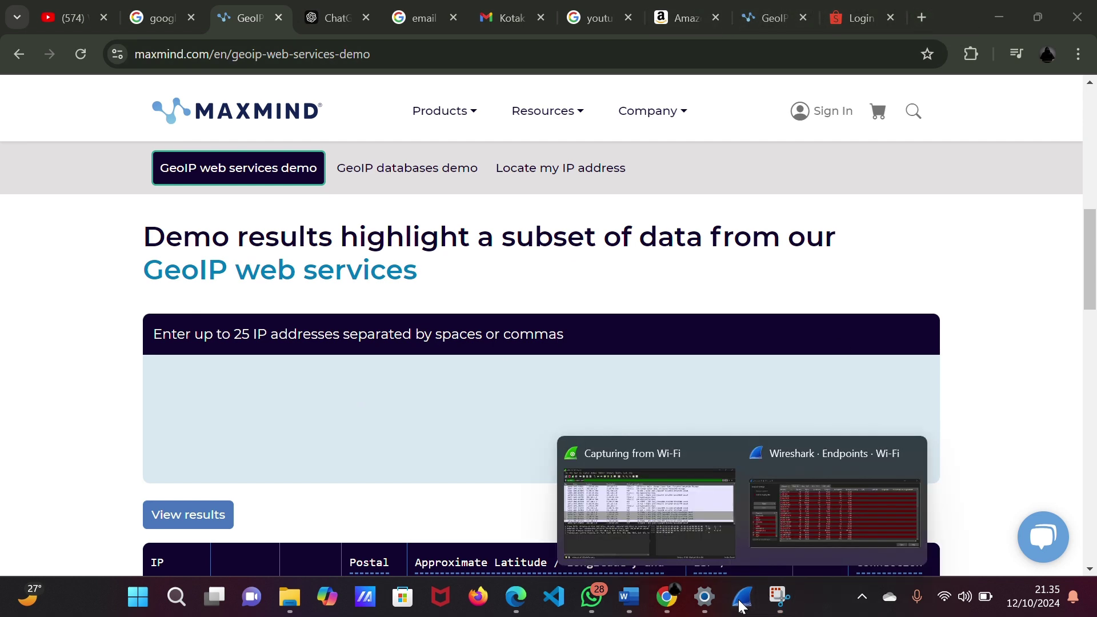
left_click(785, 531)
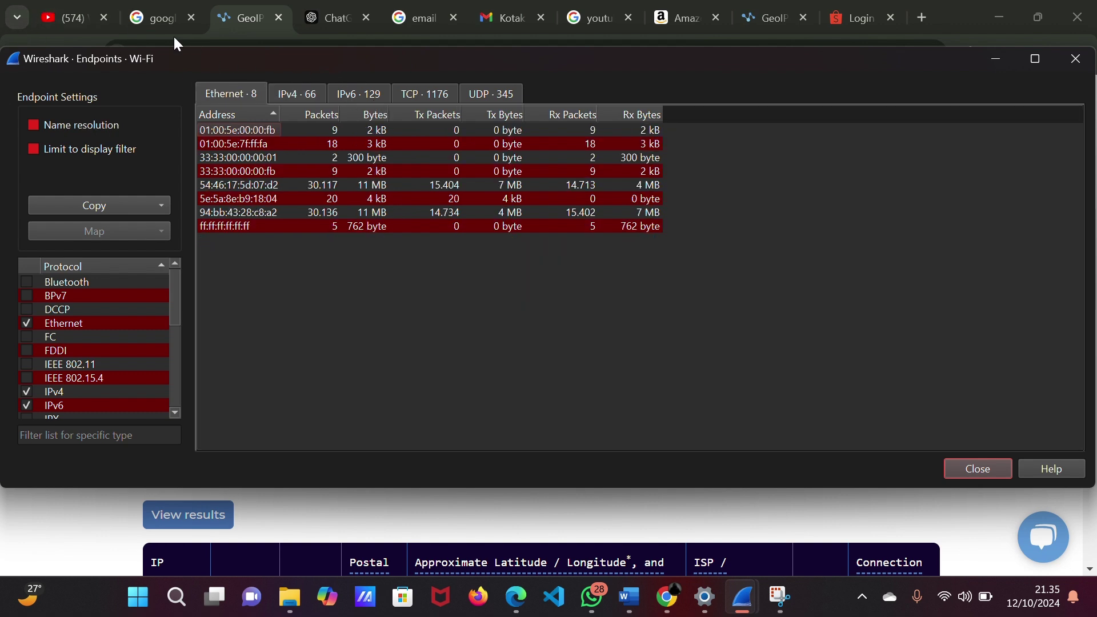
left_click(1074, 59)
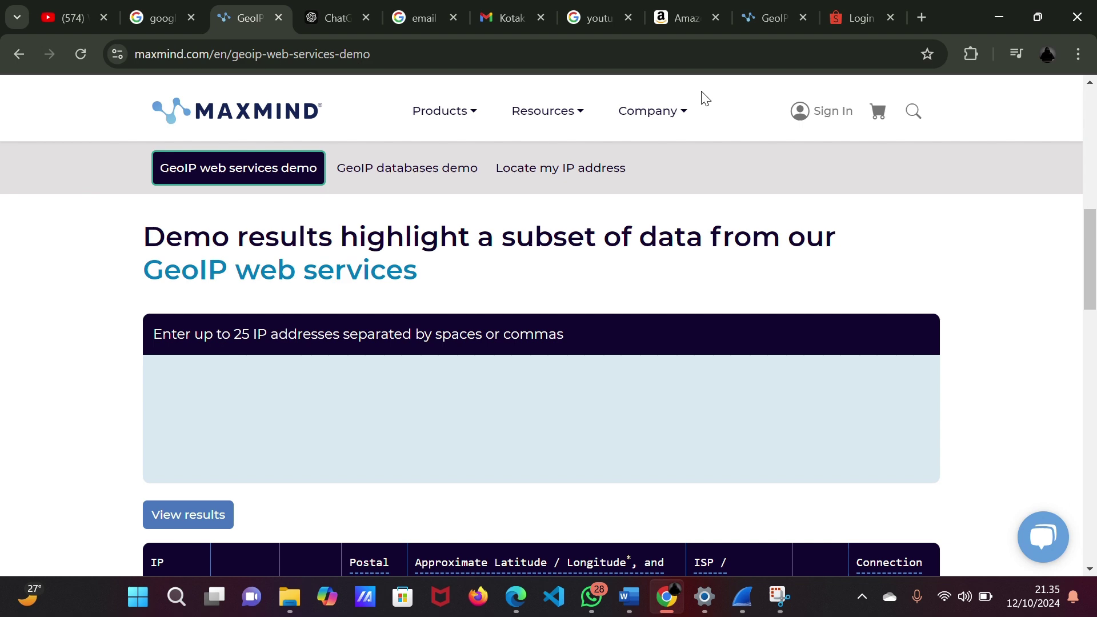
left_click(743, 597)
scroll(21, 142, "up", 4)
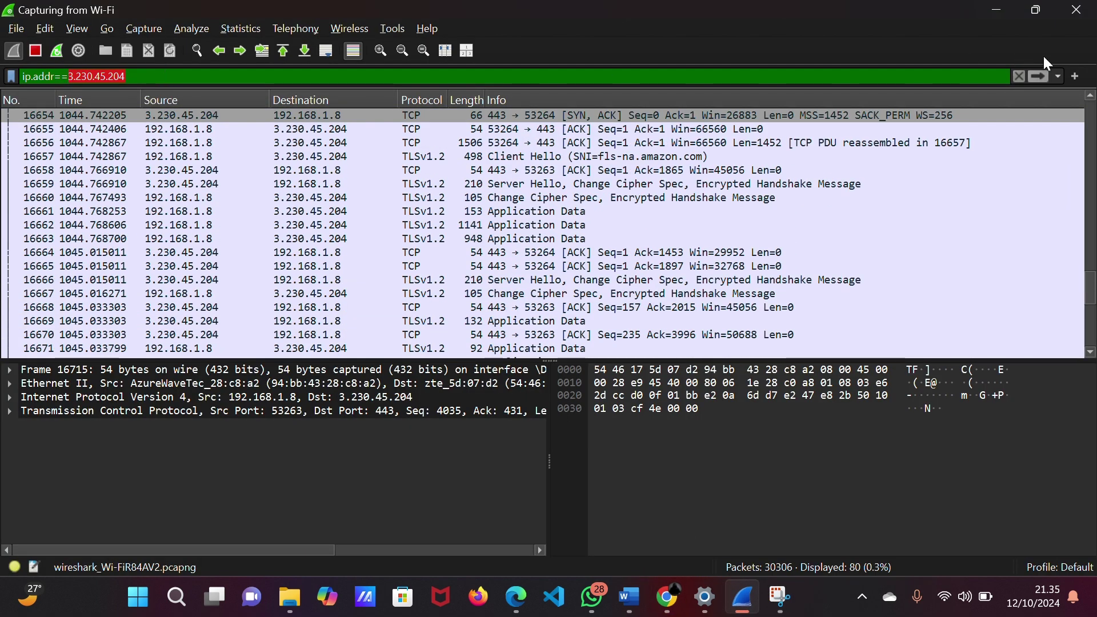
left_click(1020, 76)
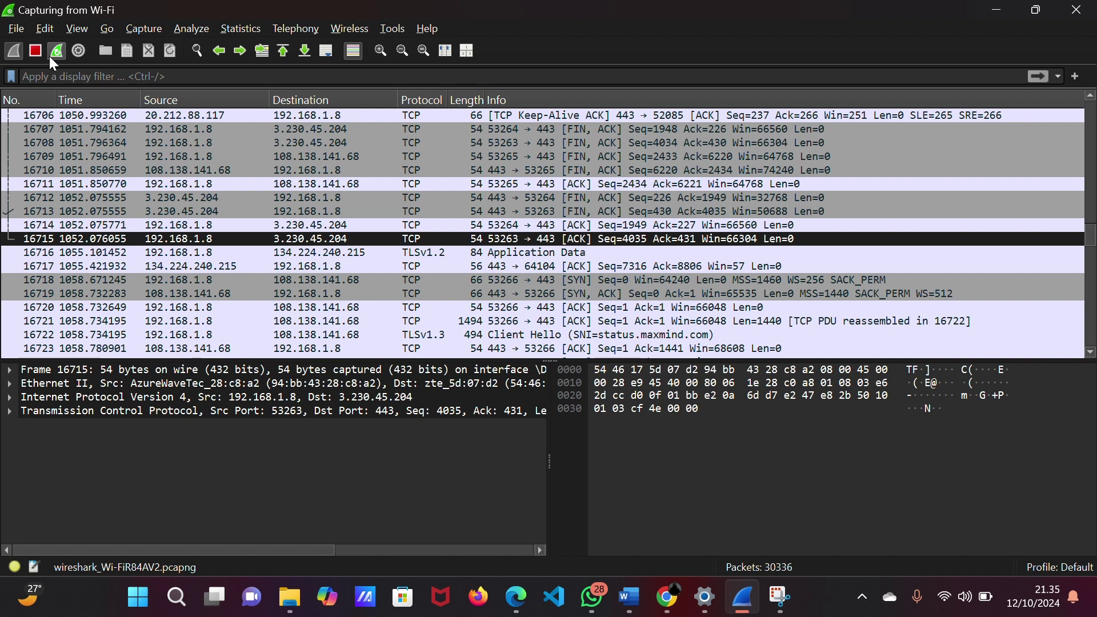
Search for youtube in a new Chrome tab and open the YouTube home page.
left_click(667, 597)
left_click(923, 18)
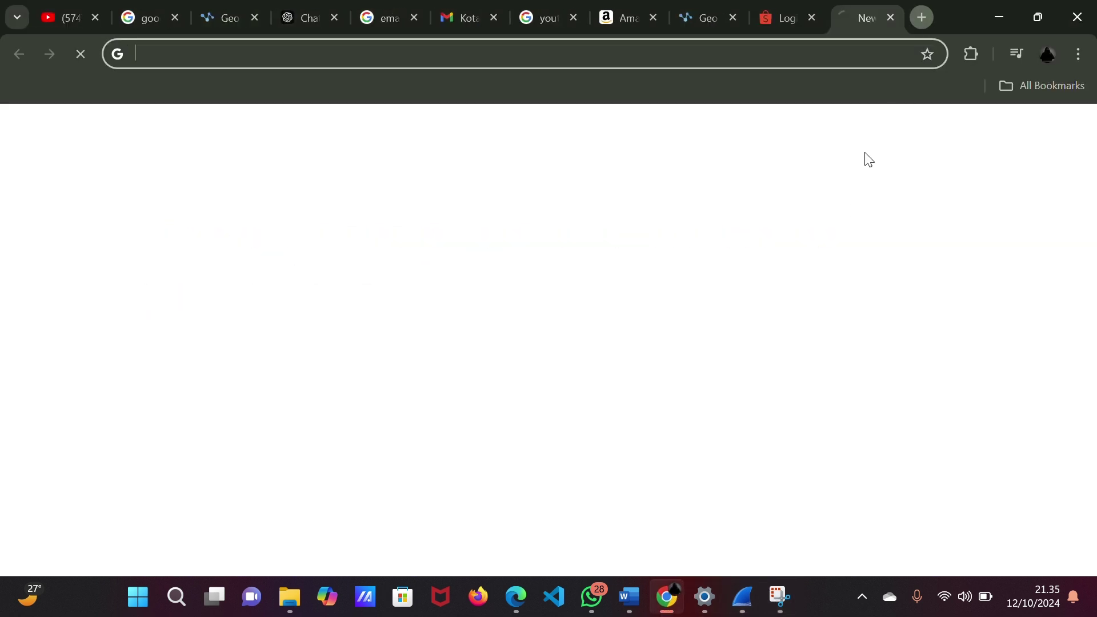
type("y")
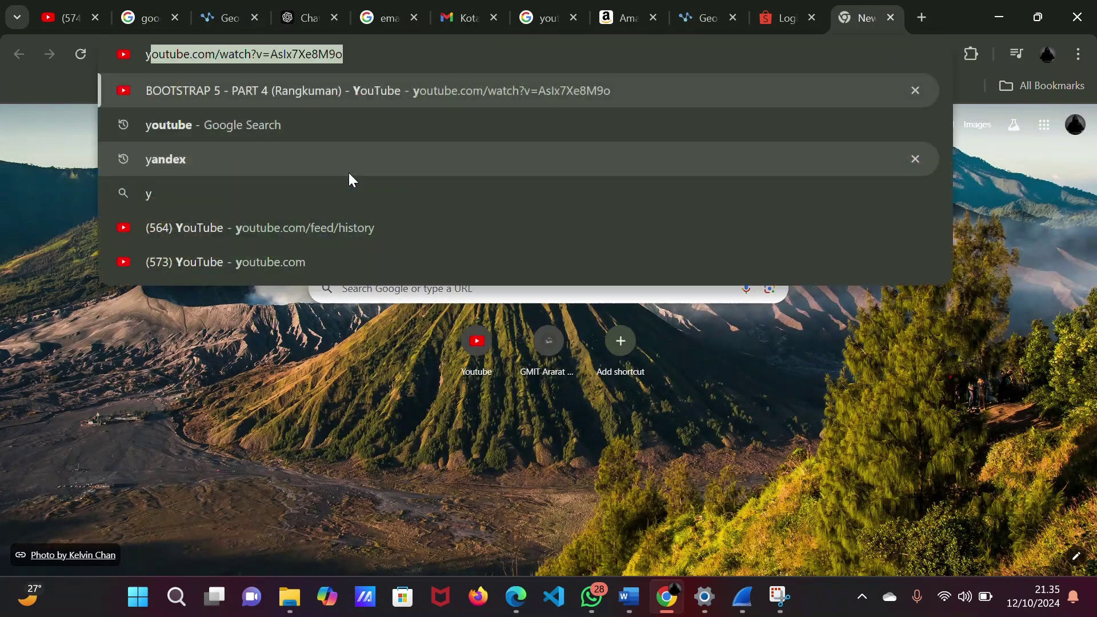
left_click(201, 136)
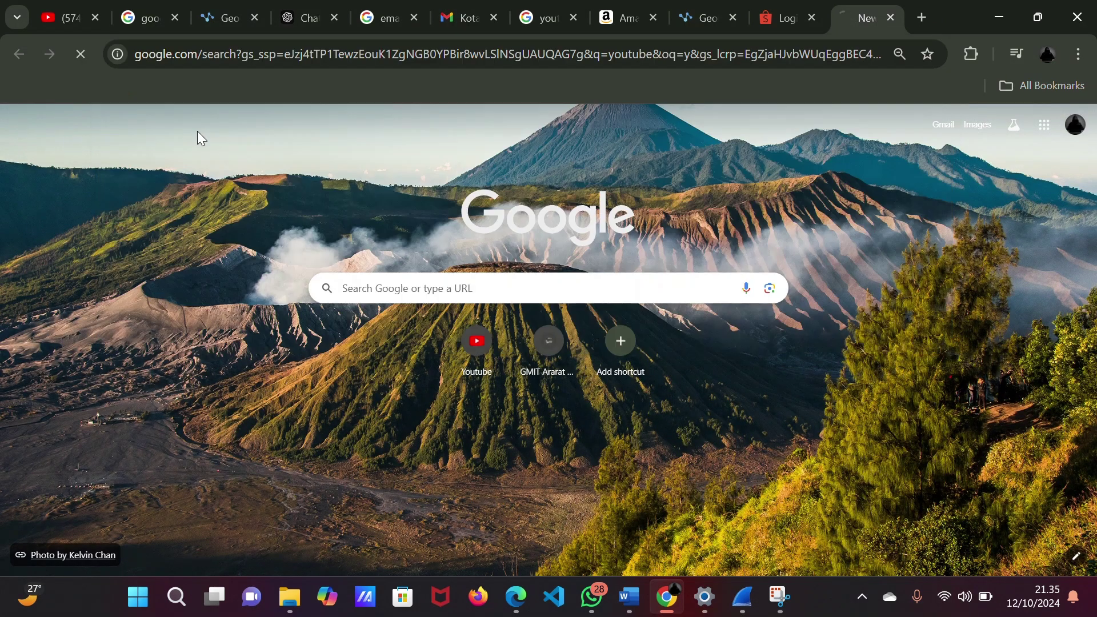
left_click(153, 271)
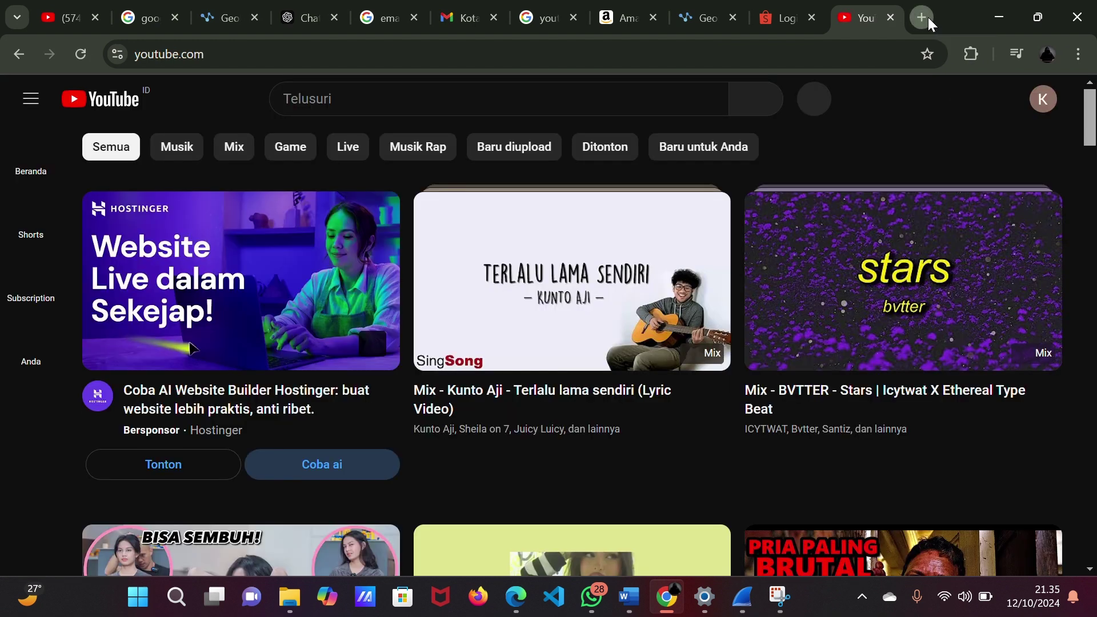
Search for amazon in another new tab and open the Amazon.com official site.
left_click(922, 17)
type("amazon")
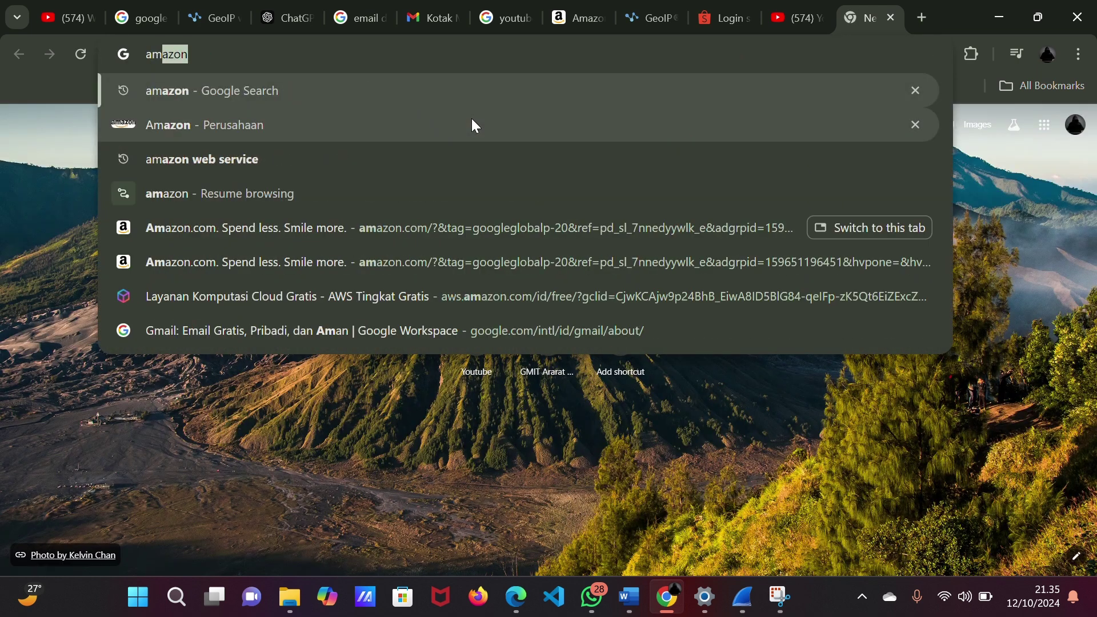
left_click(122, 132)
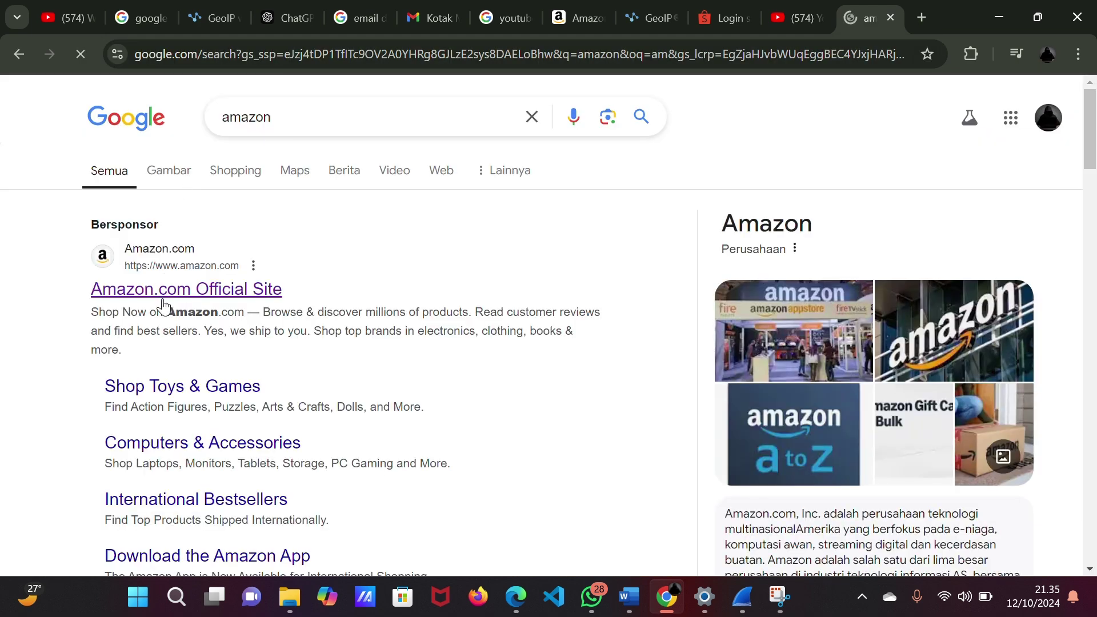
left_click(164, 297)
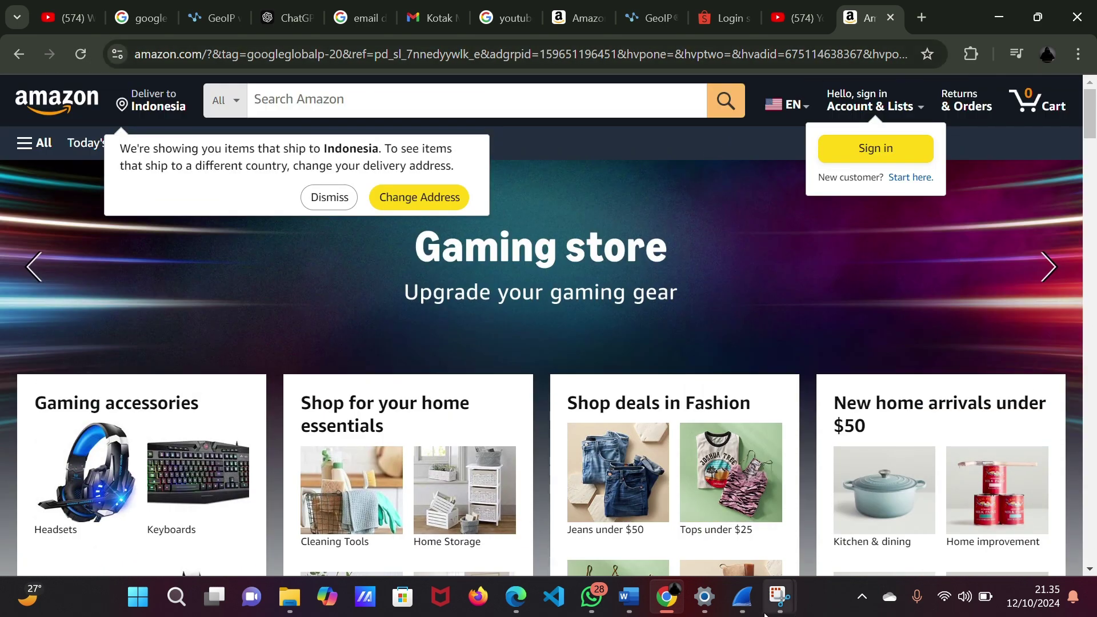
Stop the running Wi-Fi capture in Wireshark and show its IPv4 endpoint statistics.
left_click(744, 598)
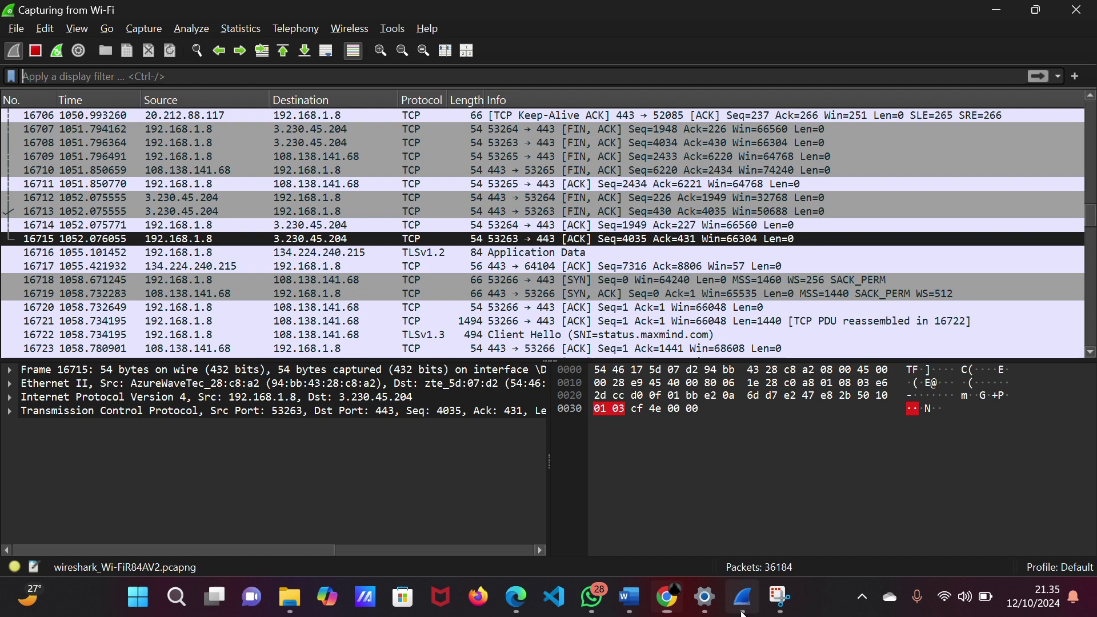
left_click(31, 55)
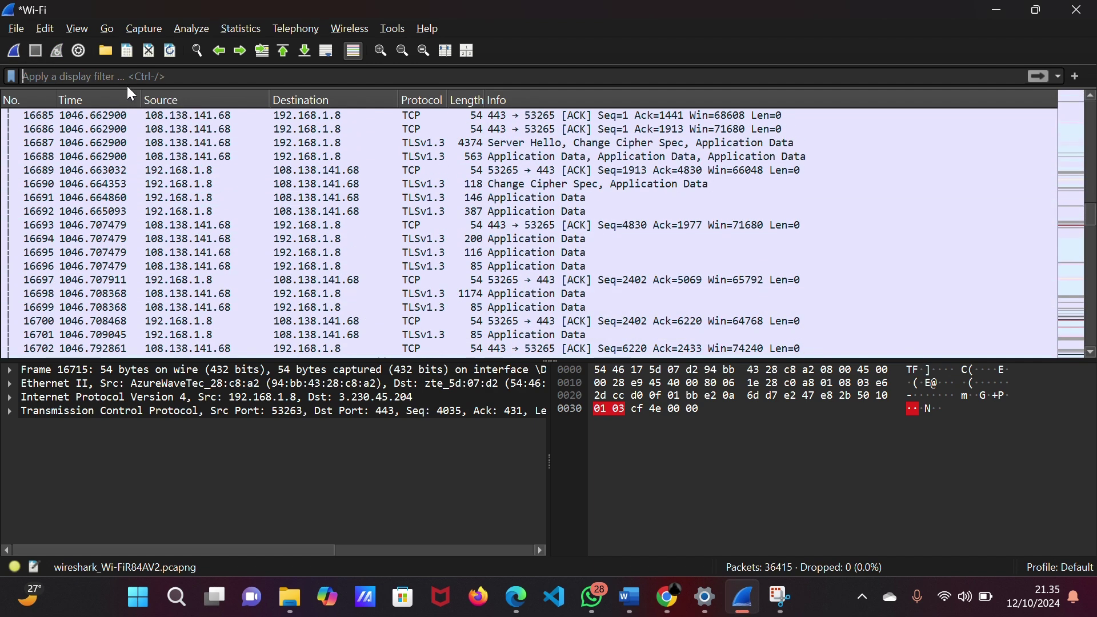
left_click(242, 29)
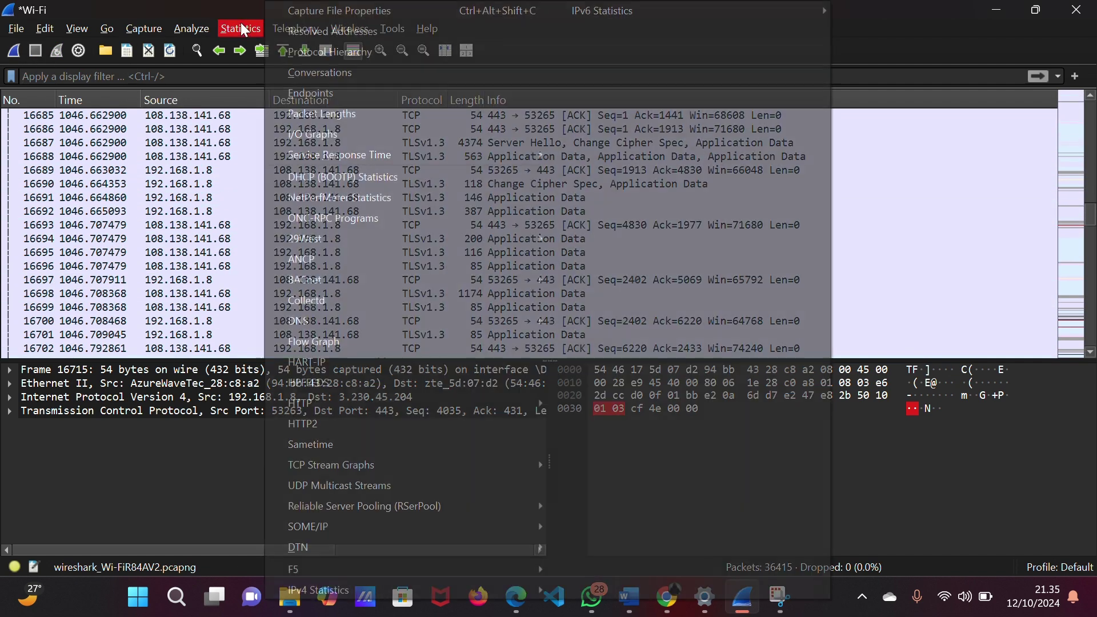
left_click(331, 95)
left_click(296, 97)
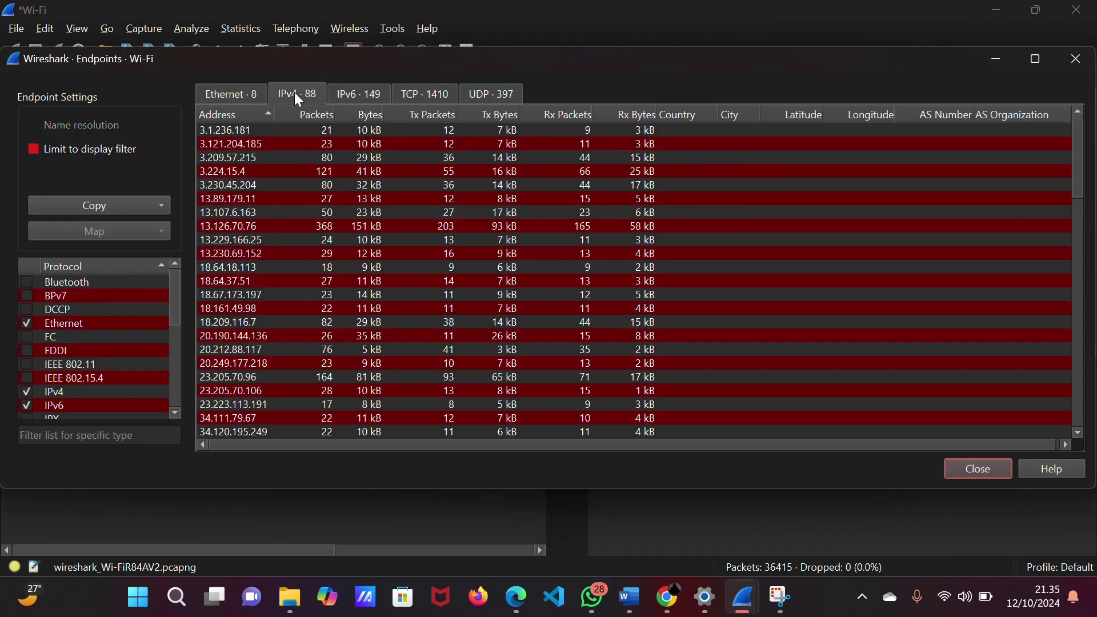
Apply a display filter for the IPv4 endpoint 44.215.137.192 from the endpoint list.
scroll(271, 223, "down", 8)
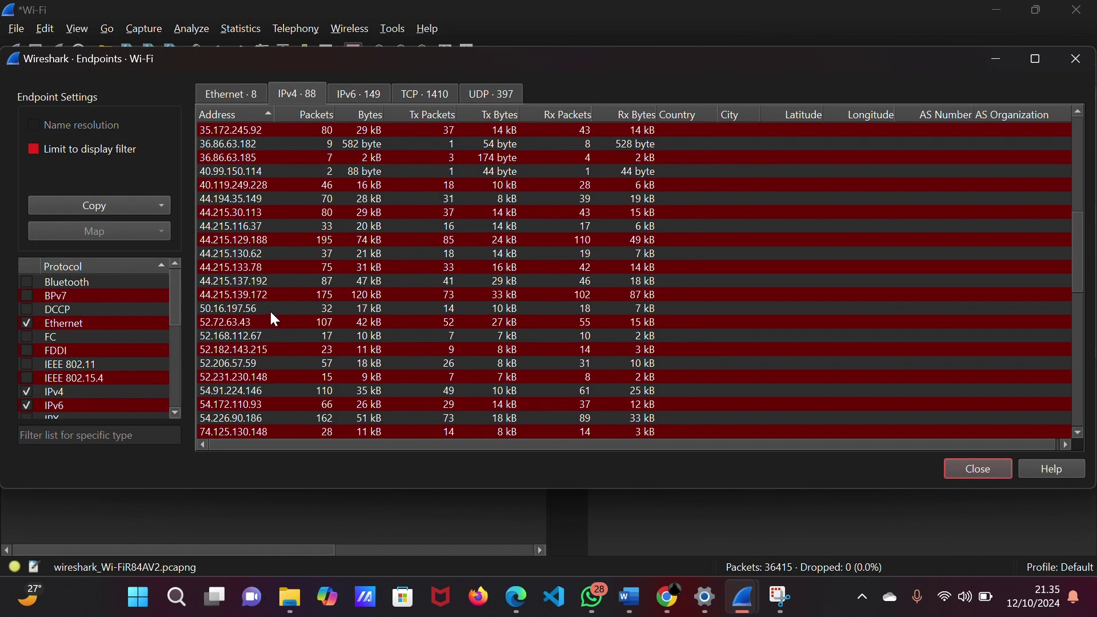
left_click(225, 281)
right_click(225, 280)
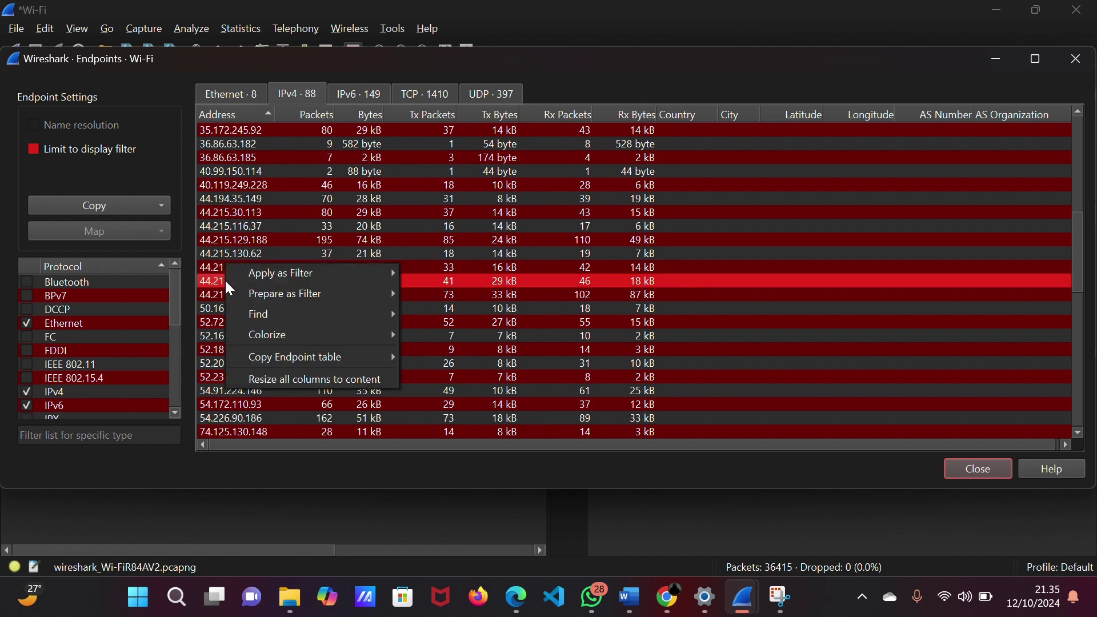
mouse_move(256, 273)
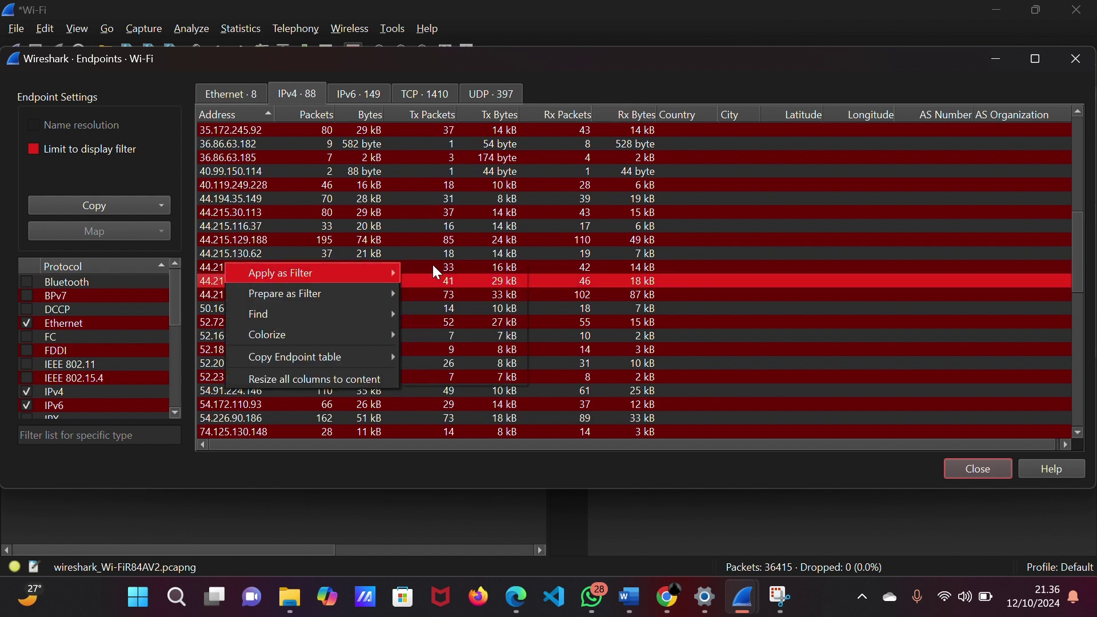
left_click(436, 272)
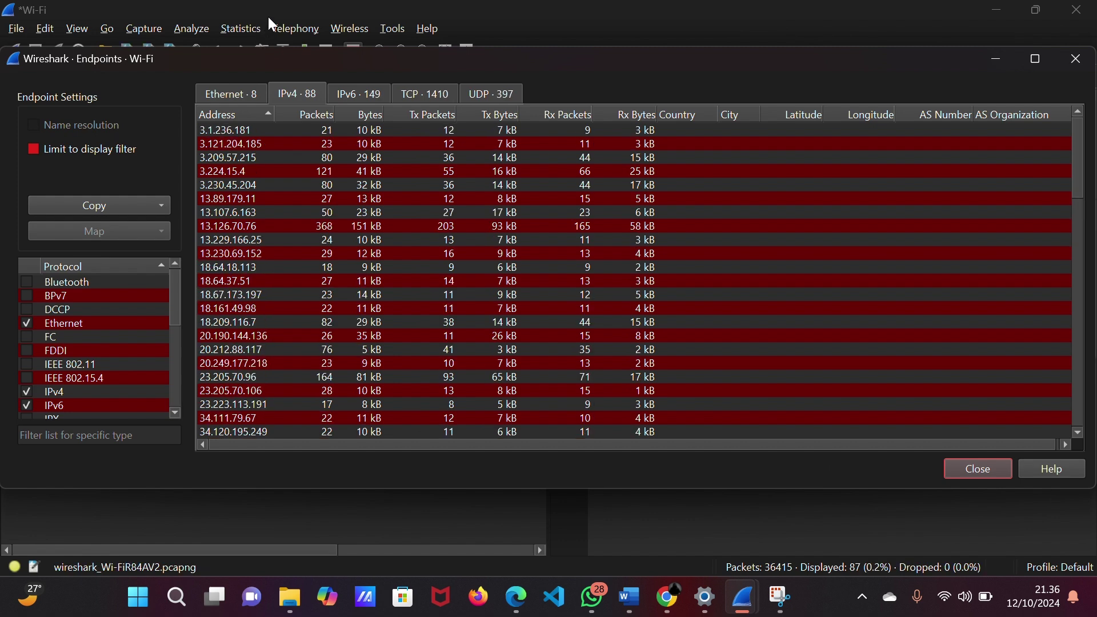
Return to the main capture window and copy the address 44.215.137.192 from the display filter.
left_click(242, 48)
left_click_drag(156, 73, 69, 77)
key("ctrl+c")
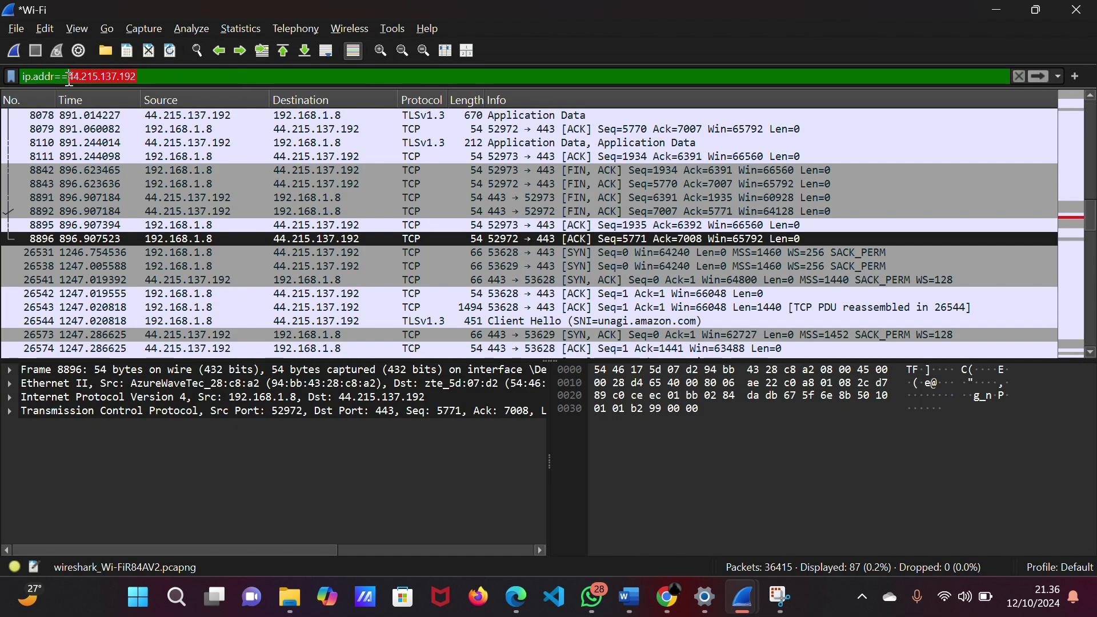
Switch to Chrome and look up 44.215.137.192 in MaxMind's GeoIP web services demo.
left_click(680, 599)
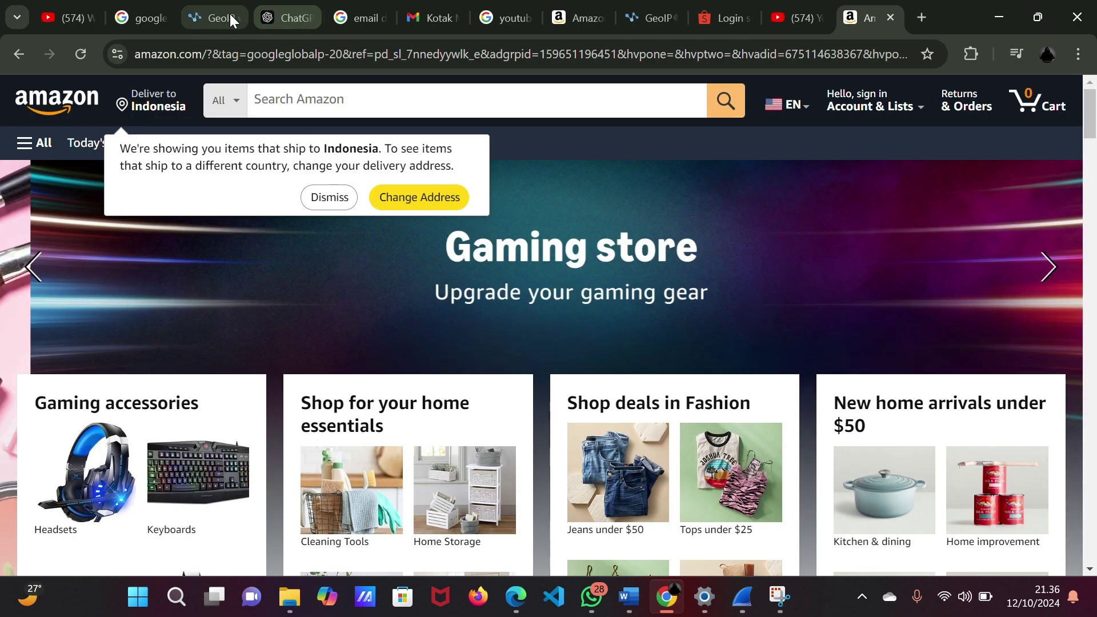
left_click(230, 16)
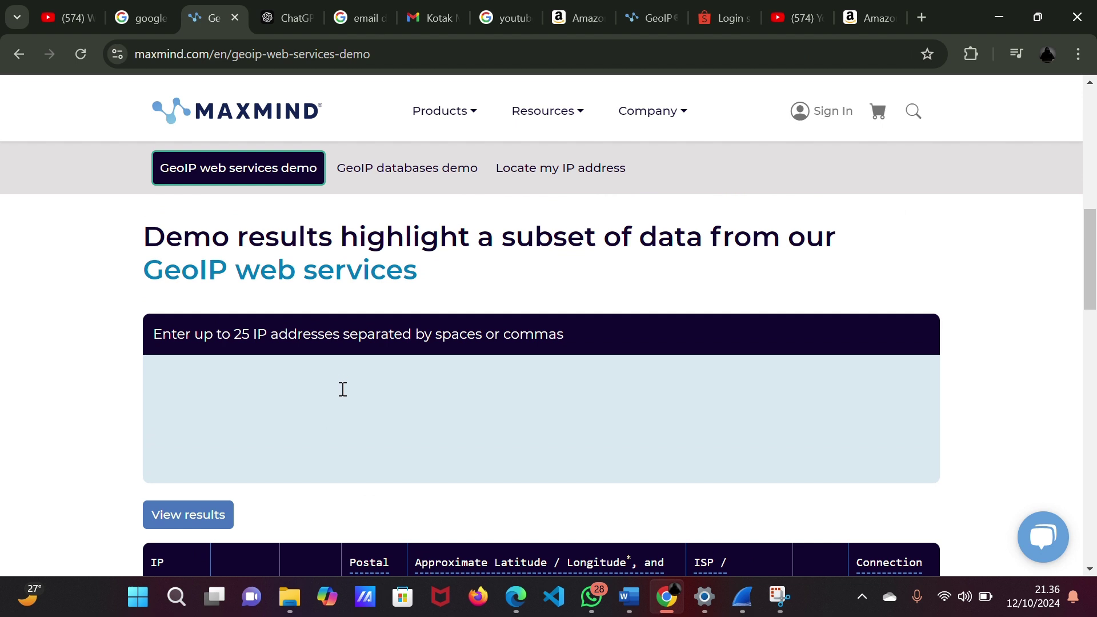
left_click(343, 389)
key("ctrl+v")
scroll(346, 492, "down", 1)
left_click(228, 434)
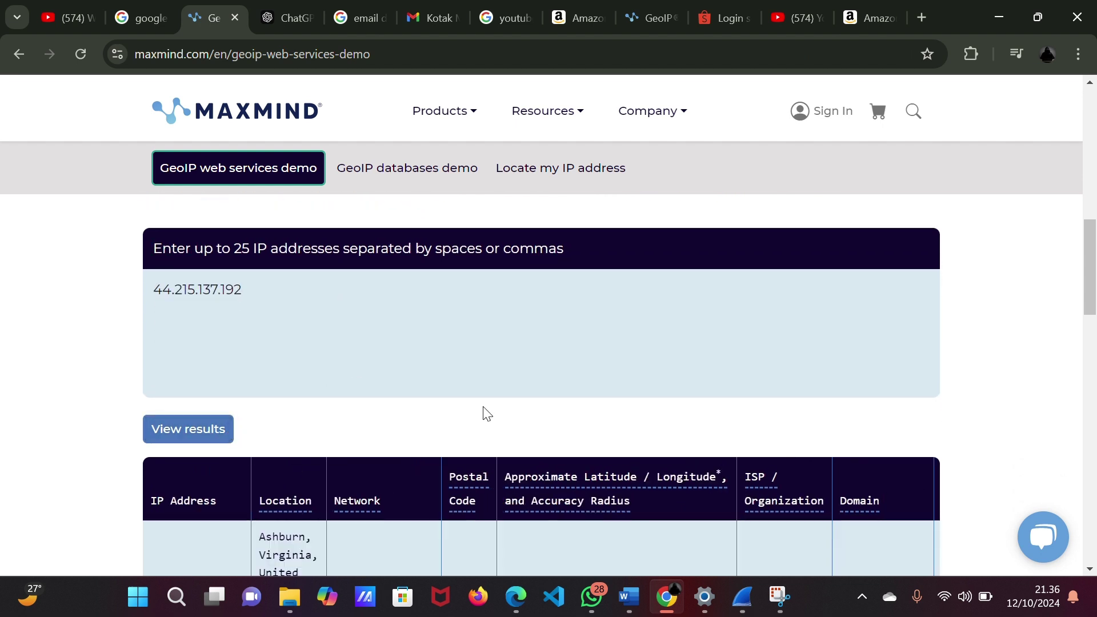
Examine the ISP and domain in the GeoIP result and compare them with the open Amazon site.
scroll(485, 411, "down", 2)
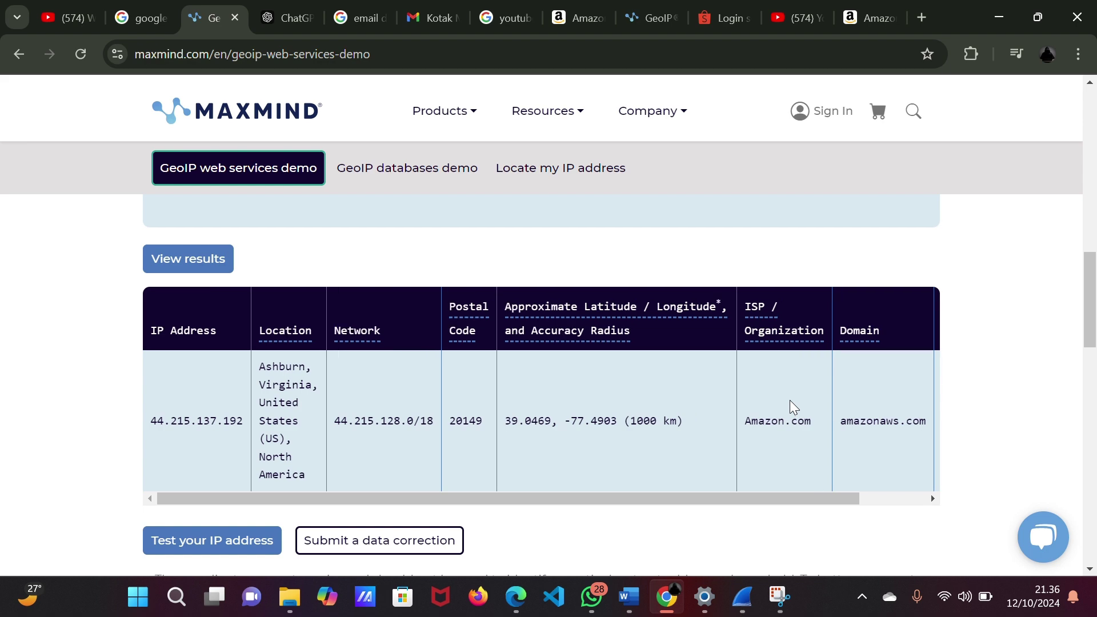
scroll(790, 400, "up", 4)
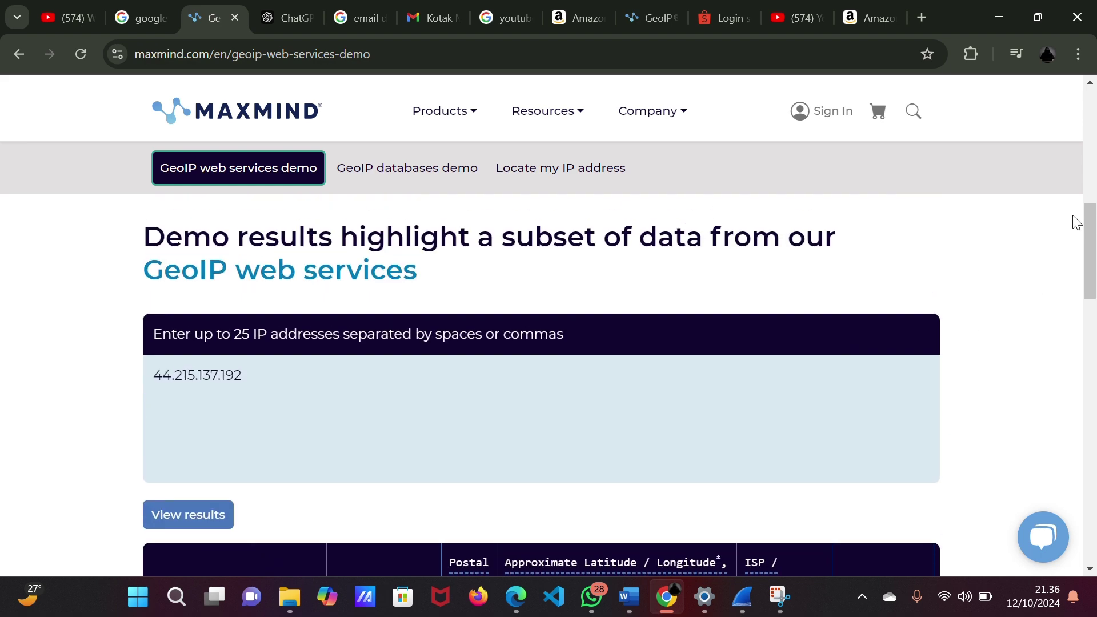
left_click(873, 15)
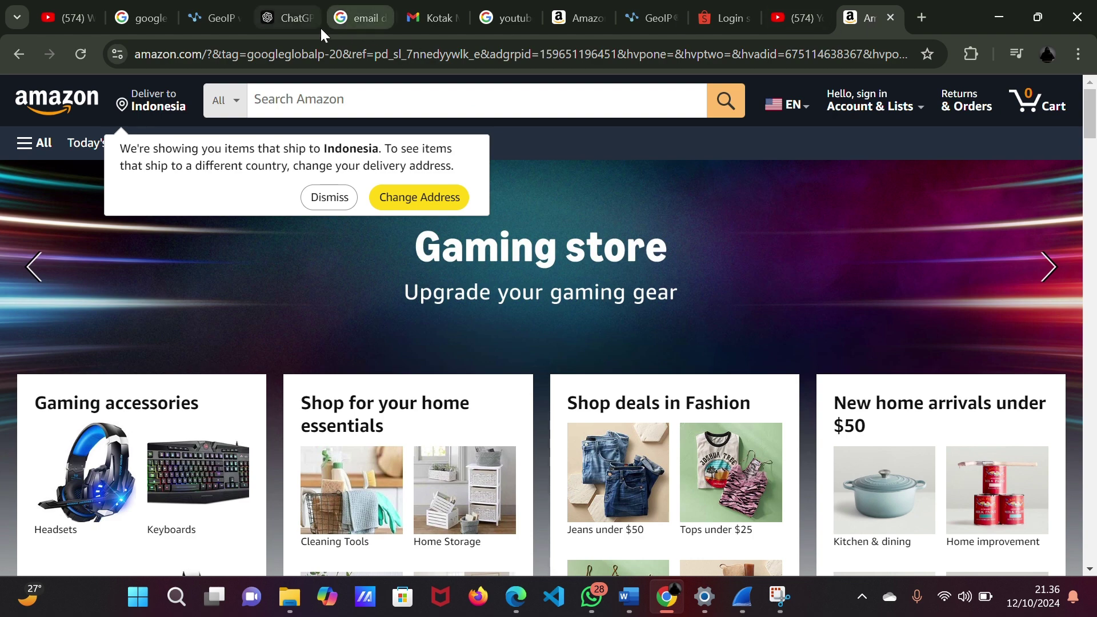
left_click(212, 18)
scroll(933, 431, "down", 4)
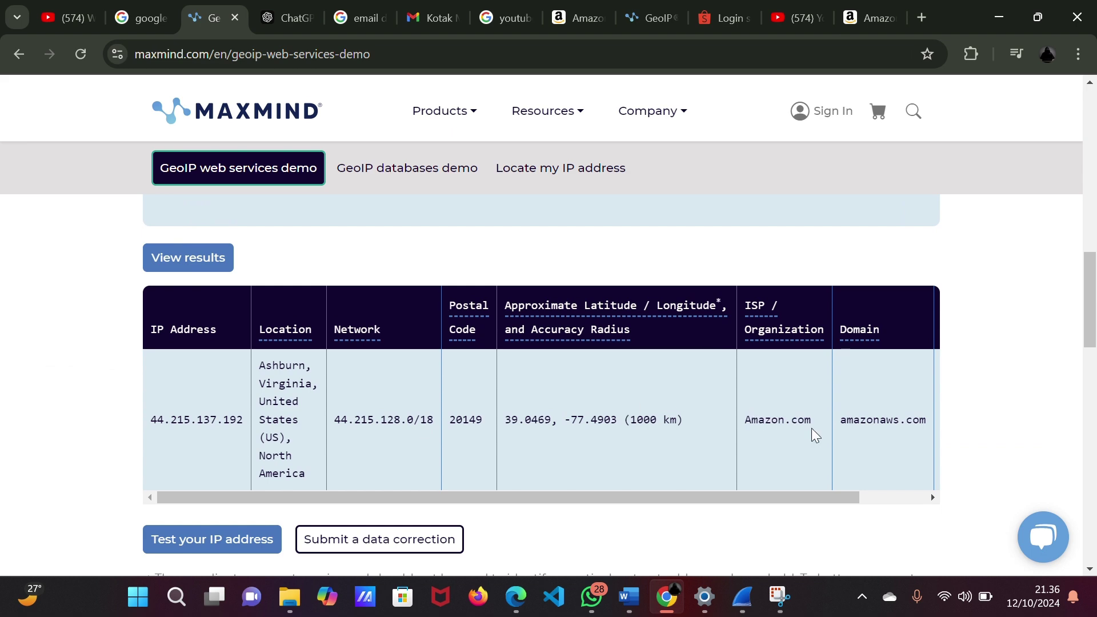
scroll(321, 392, "up", 4)
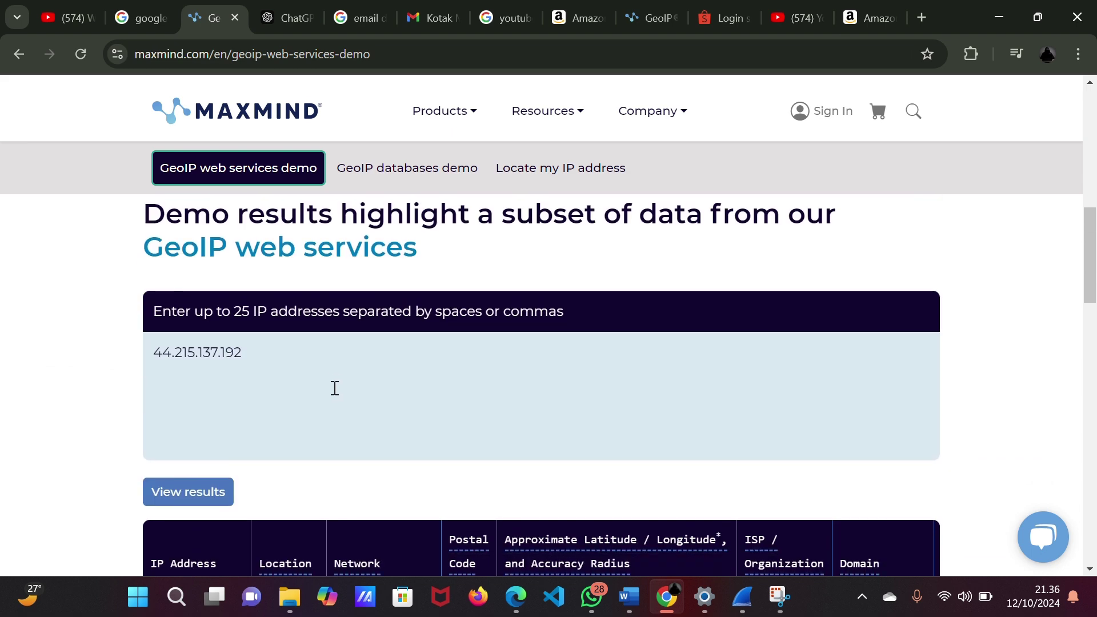
Copy the latitude and longitude 39.0469, -77.4903 from the GeoIP result, without the accuracy radius.
scroll(245, 429, "down", 2)
scroll(373, 361, "down", 1)
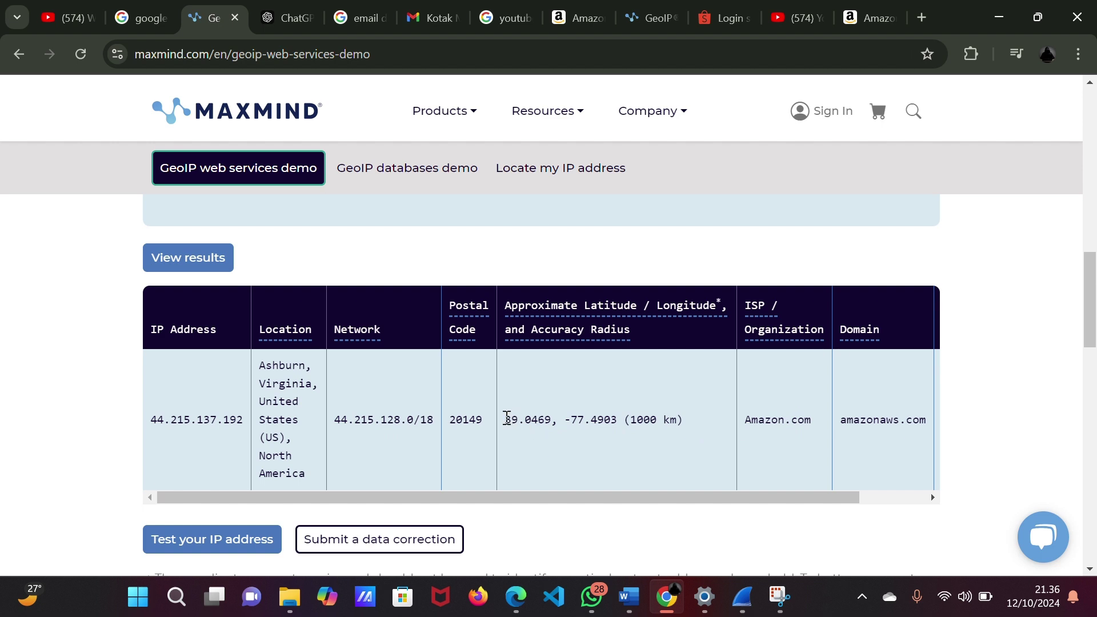
left_click_drag(507, 419, 620, 419)
left_click(643, 409)
left_click_drag(507, 421, 619, 420)
key("ctrl+c")
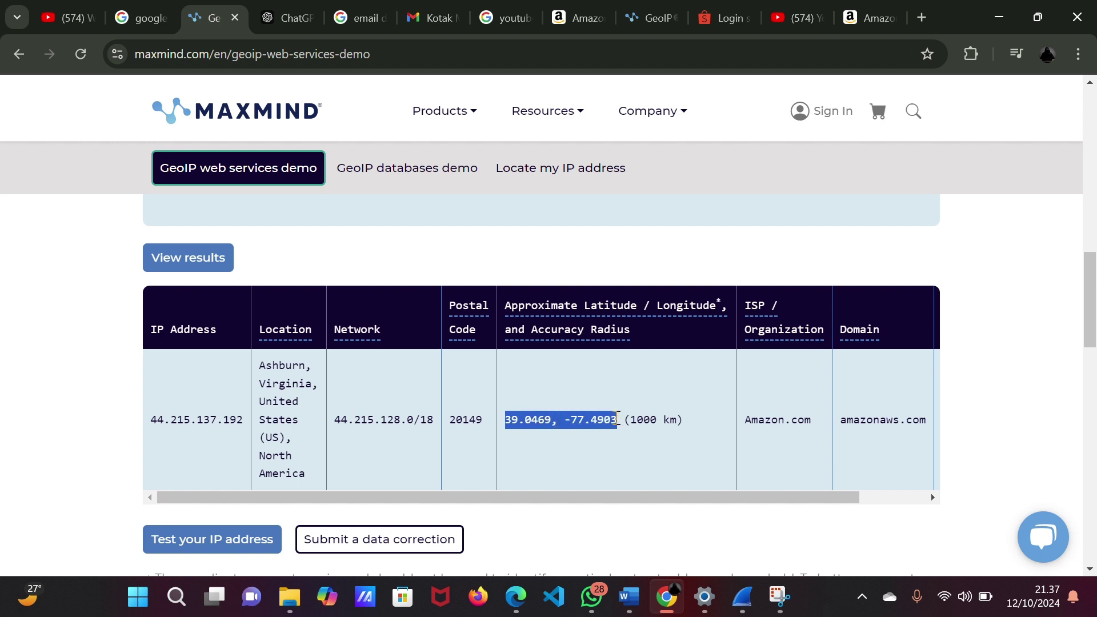
Search for google maps in a new tab and open the Google Maps site.
left_click(922, 18)
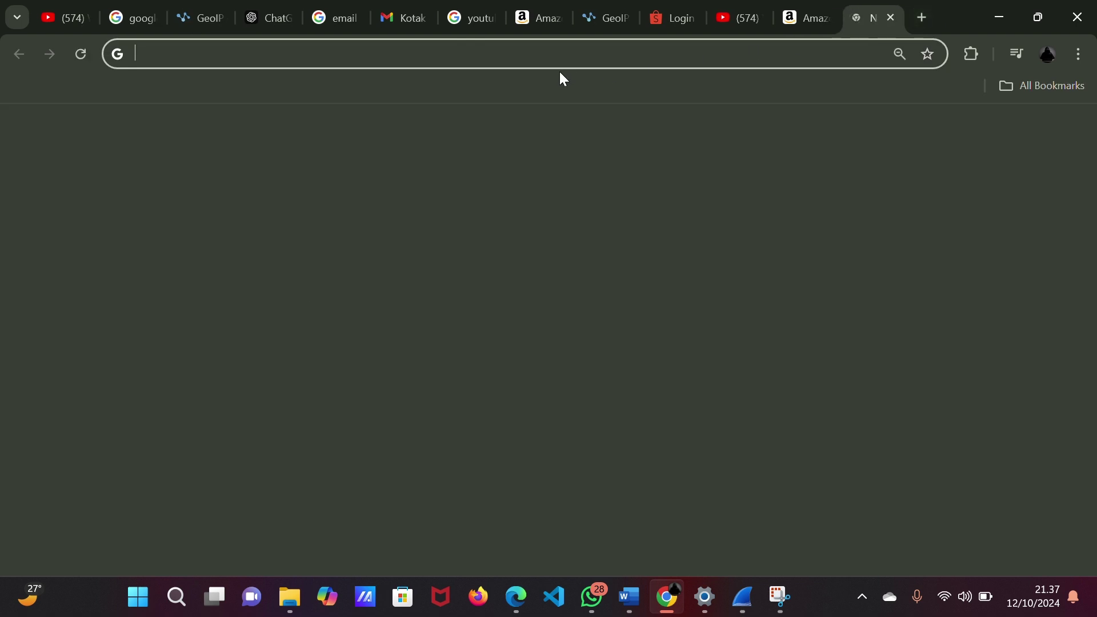
type("go")
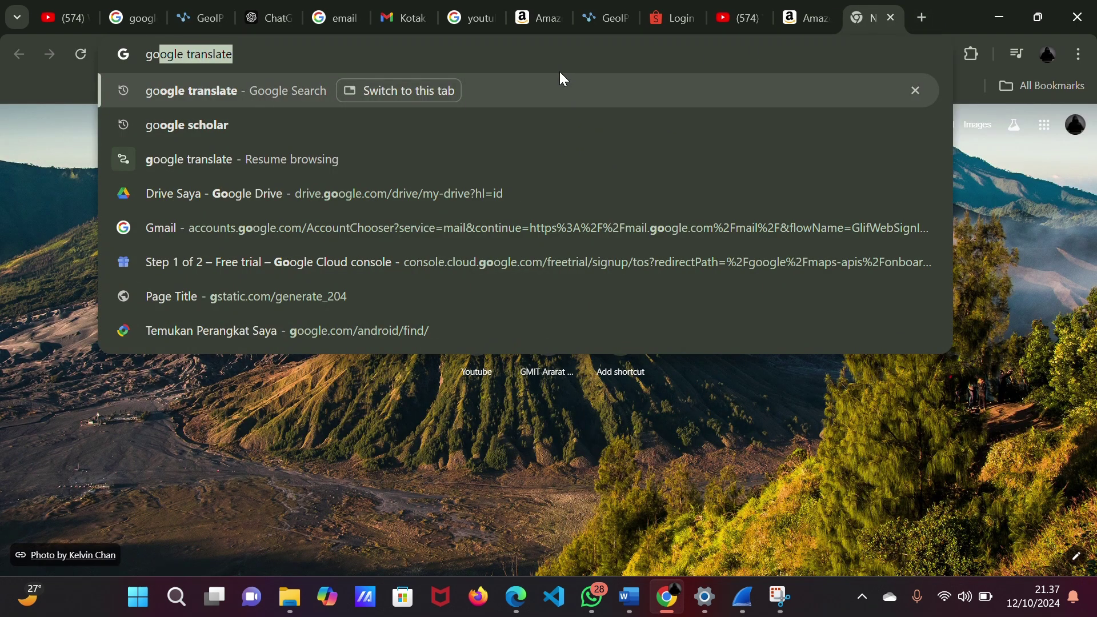
type("ogle")
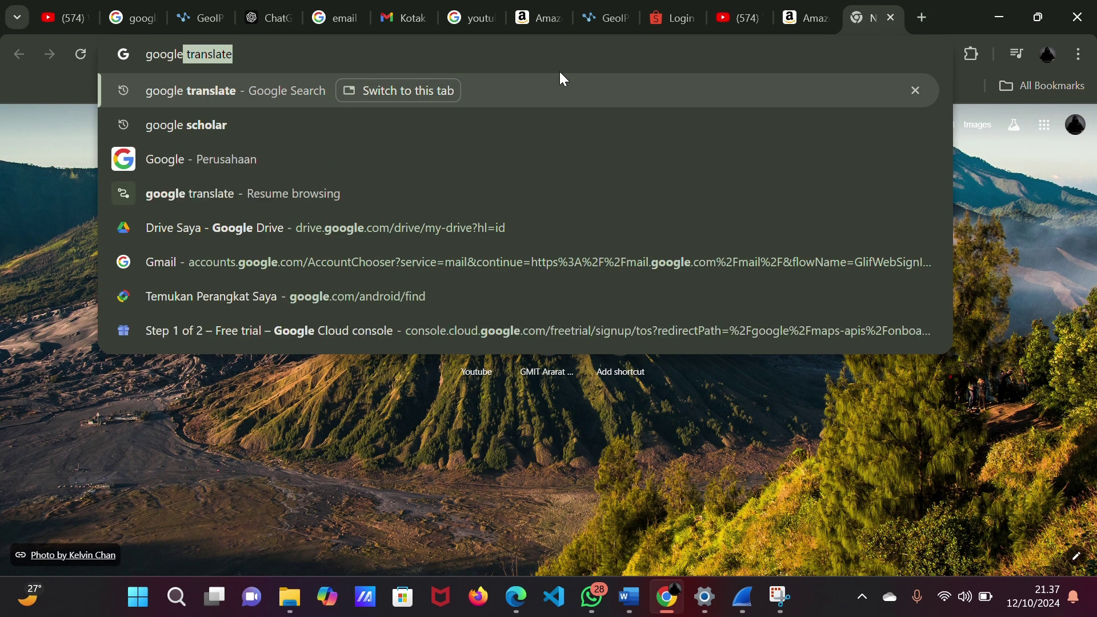
type(" maps")
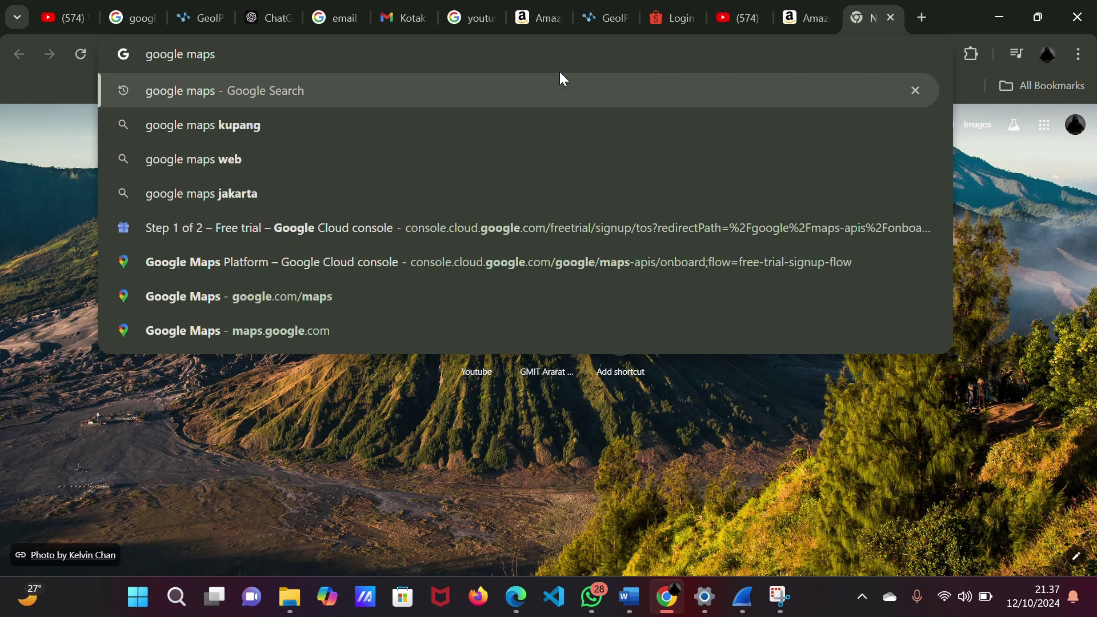
key("Return")
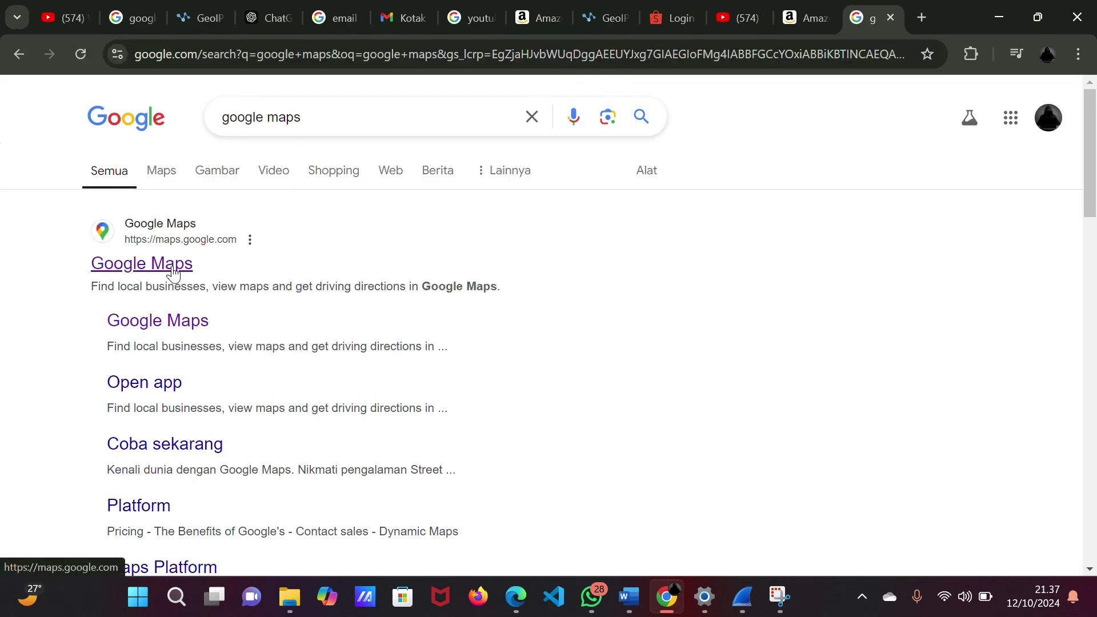
left_click(174, 266)
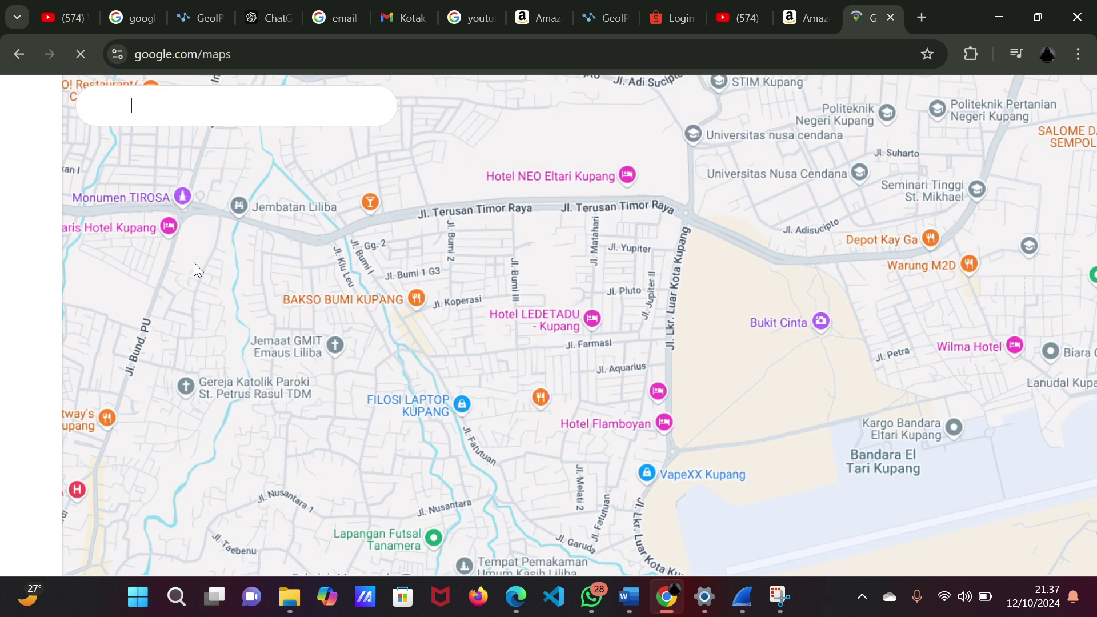
Search Google Maps for the copied coordinates 39.0469, -77.4903.
left_click(215, 102)
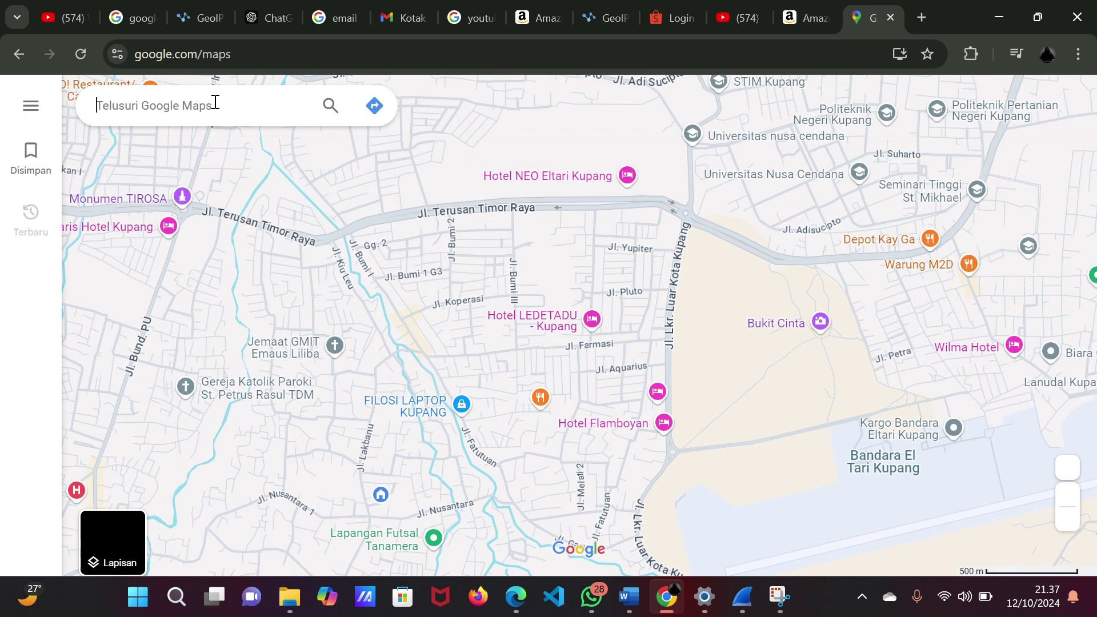
key("ctrl+v")
left_click(318, 114)
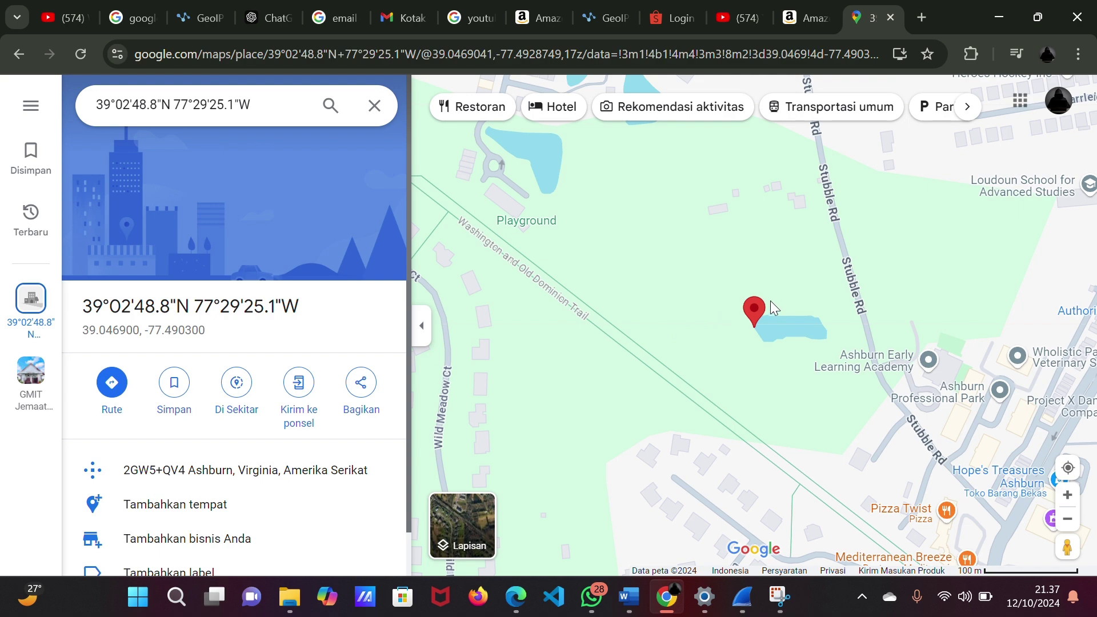
Examine the surroundings of the pinned coordinates on the map, from street level out to the wider region.
scroll(763, 299, "down", 1)
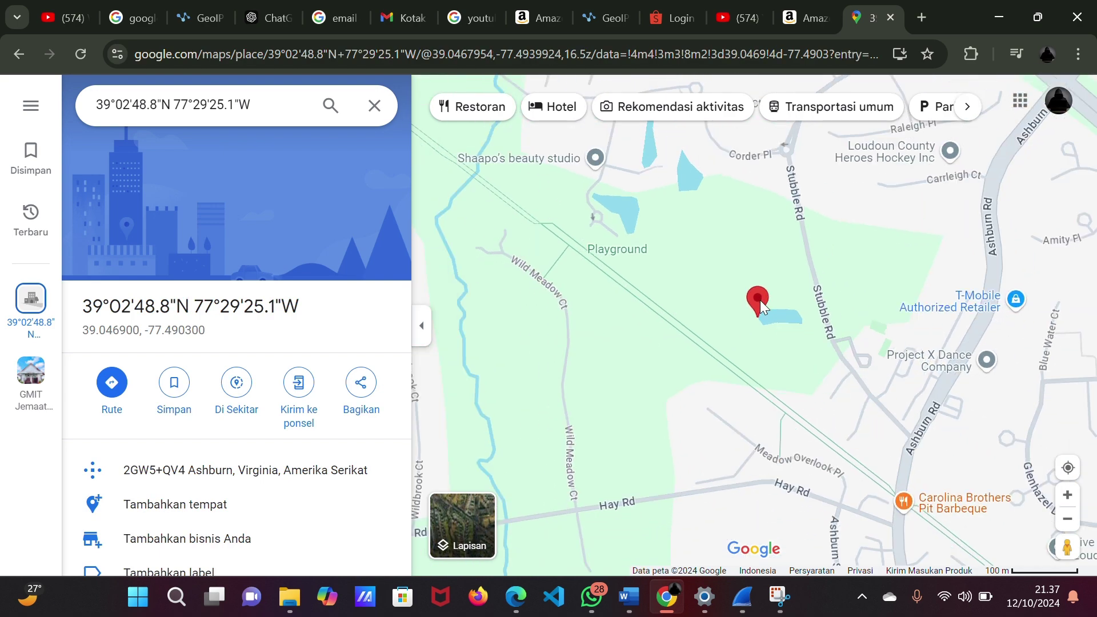
scroll(760, 300, "down", 5)
scroll(760, 300, "down", 4)
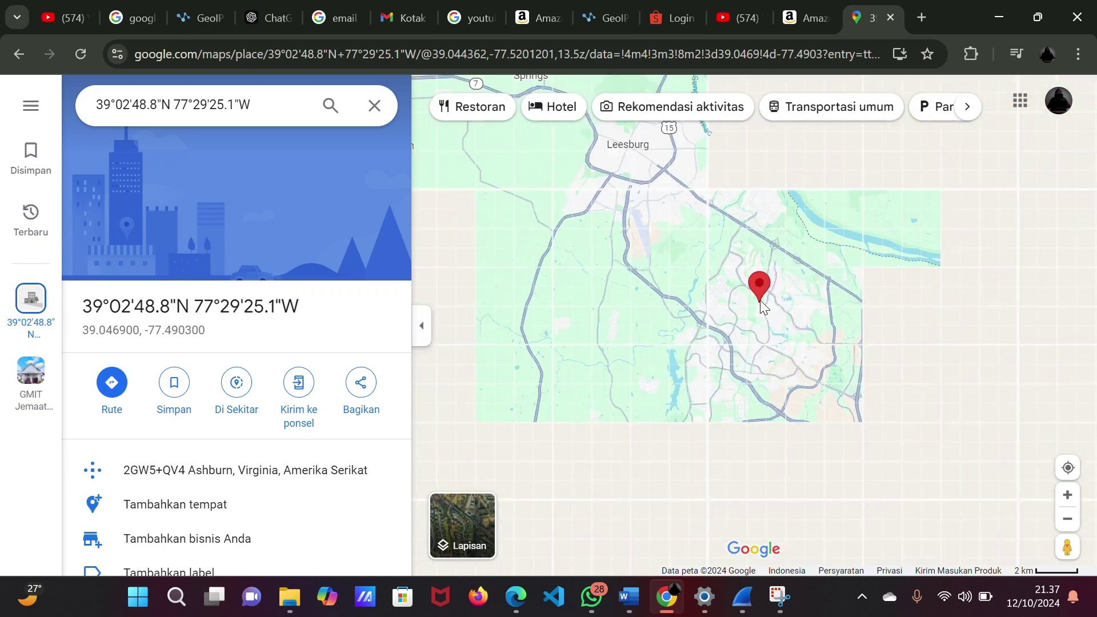
scroll(764, 306, "up", 1)
scroll(764, 307, "down", 2)
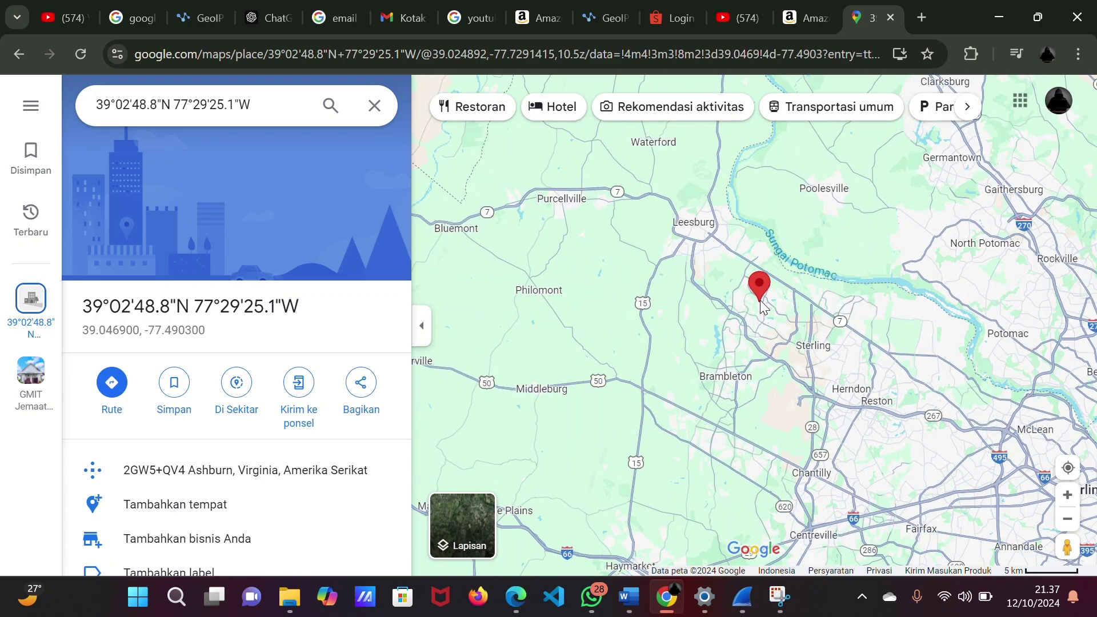
scroll(763, 306, "up", 4)
scroll(762, 305, "down", 3)
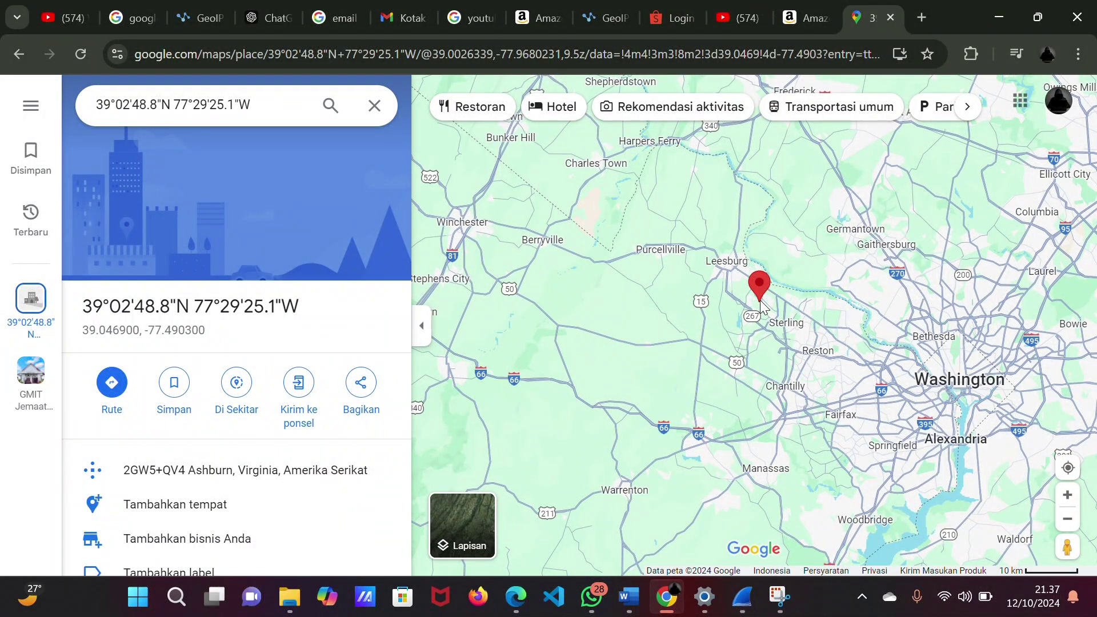
scroll(762, 307, "down", 2)
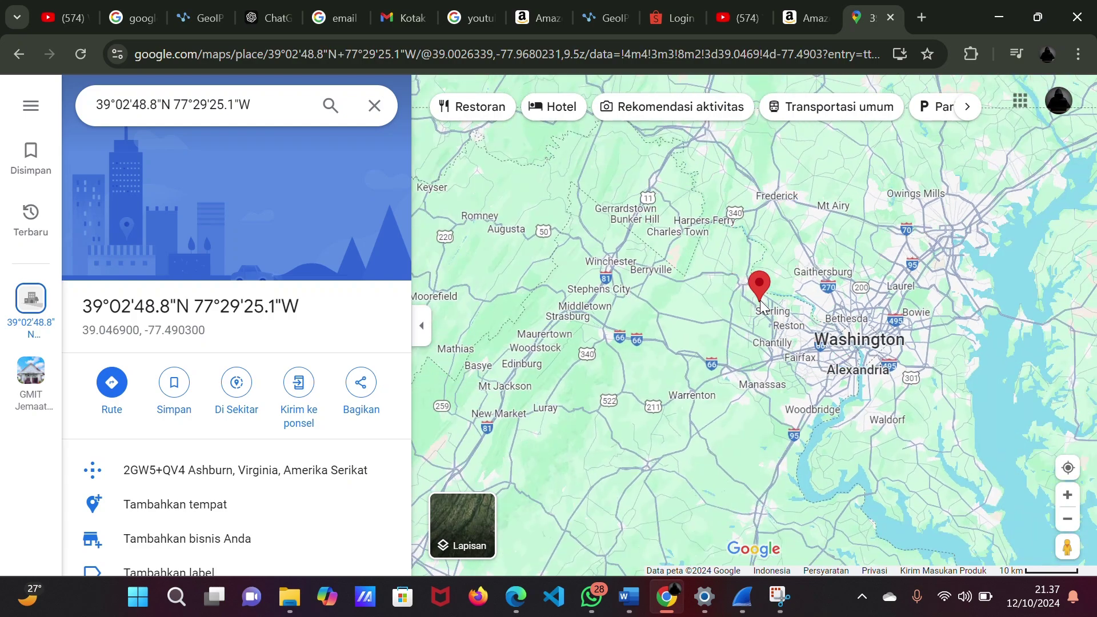
scroll(823, 311, "up", 1)
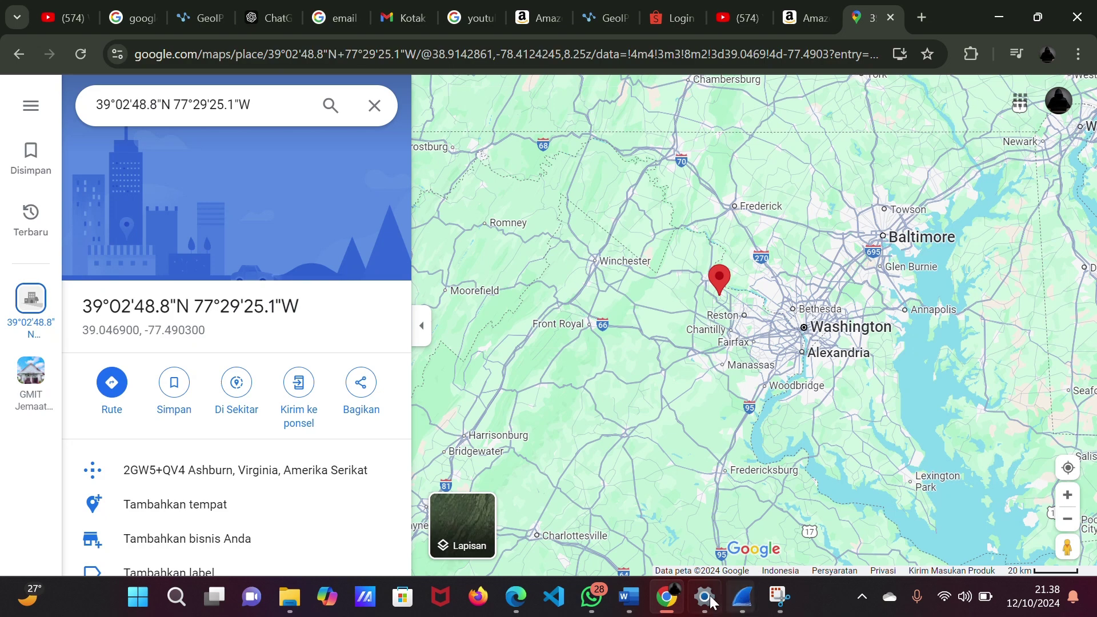
Check the GeoIP result's location again and compare it with the Virginia area on Google Maps.
left_click(180, 23)
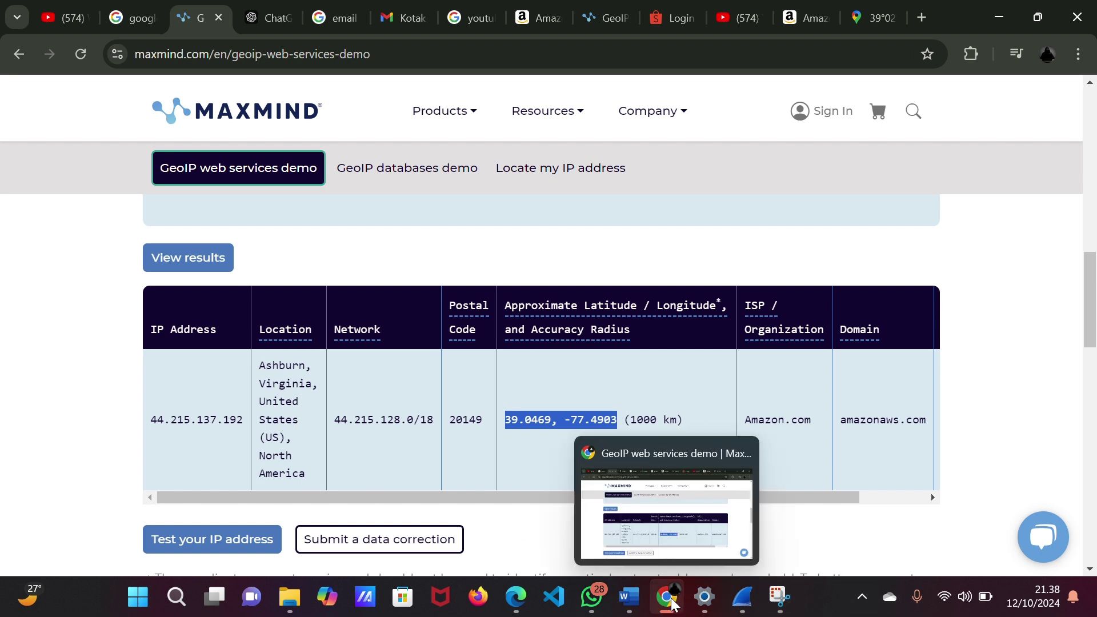
left_click(883, 18)
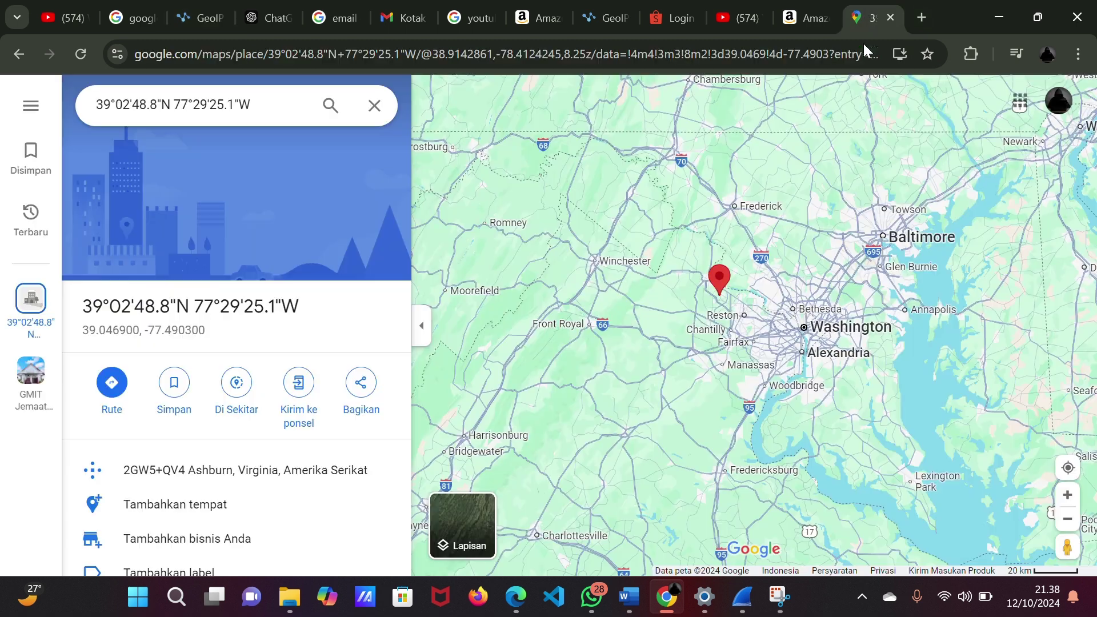
scroll(633, 245, "down", 1)
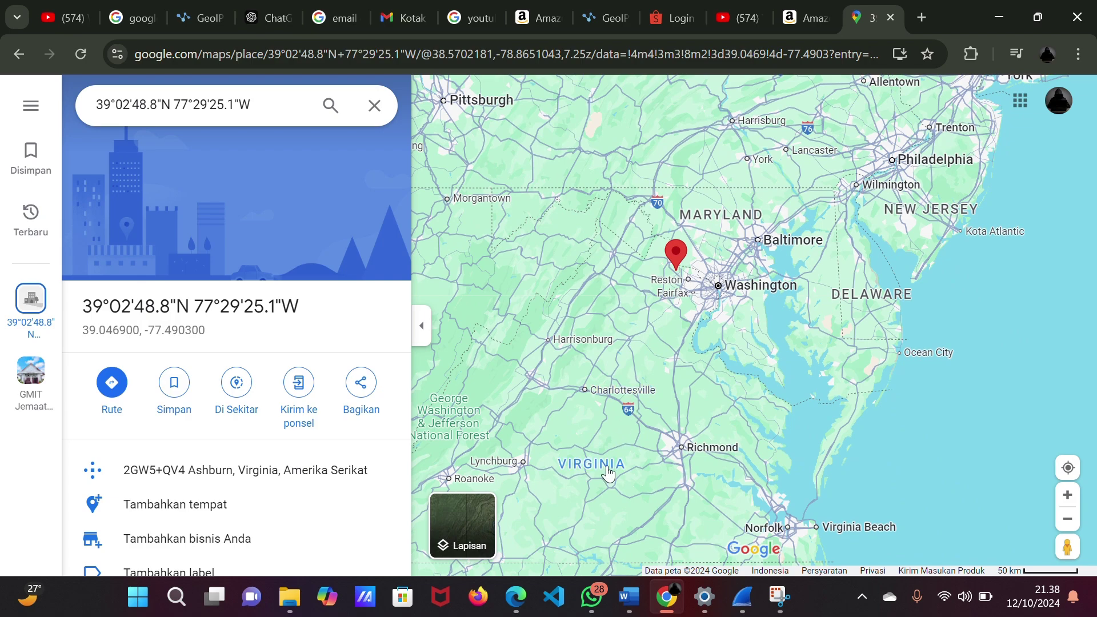
scroll(608, 475, "up", 2)
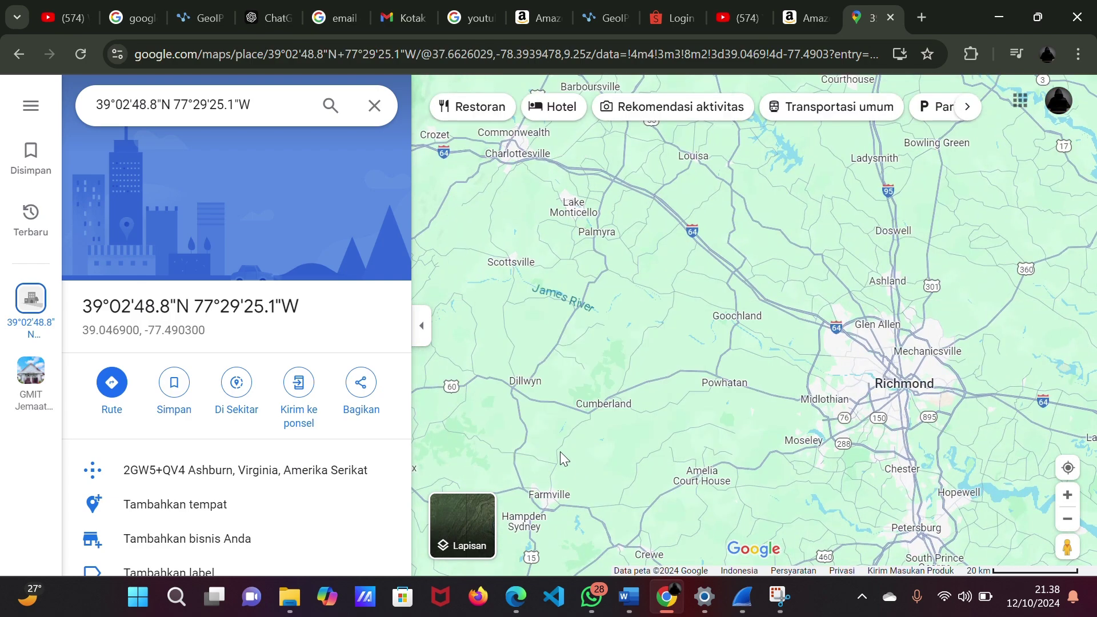
scroll(560, 454, "down", 2)
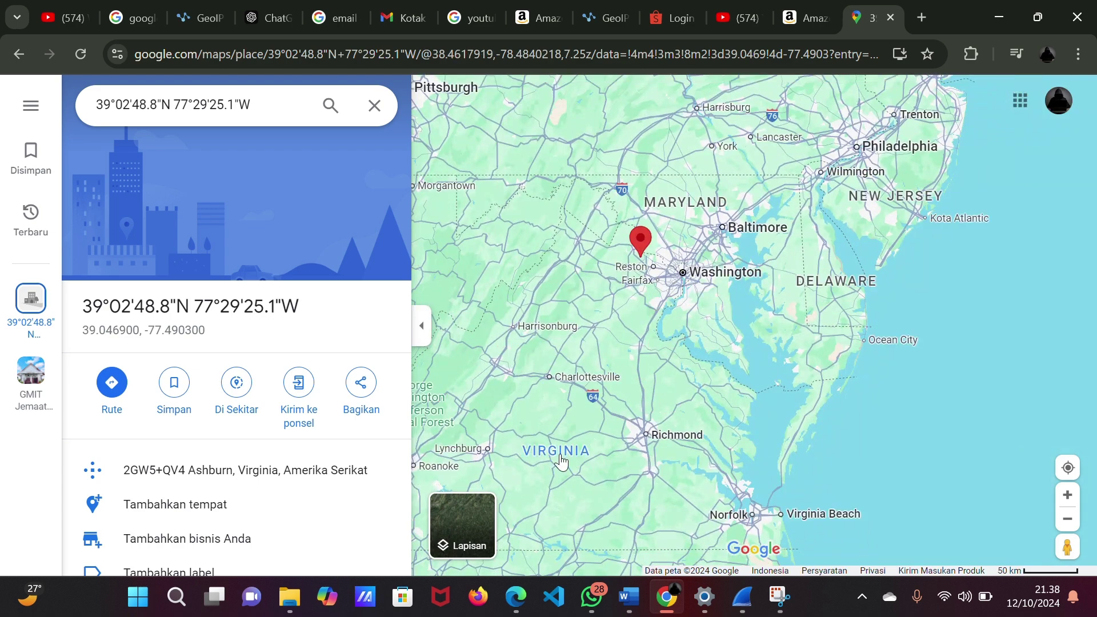
scroll(557, 469, "up", 3)
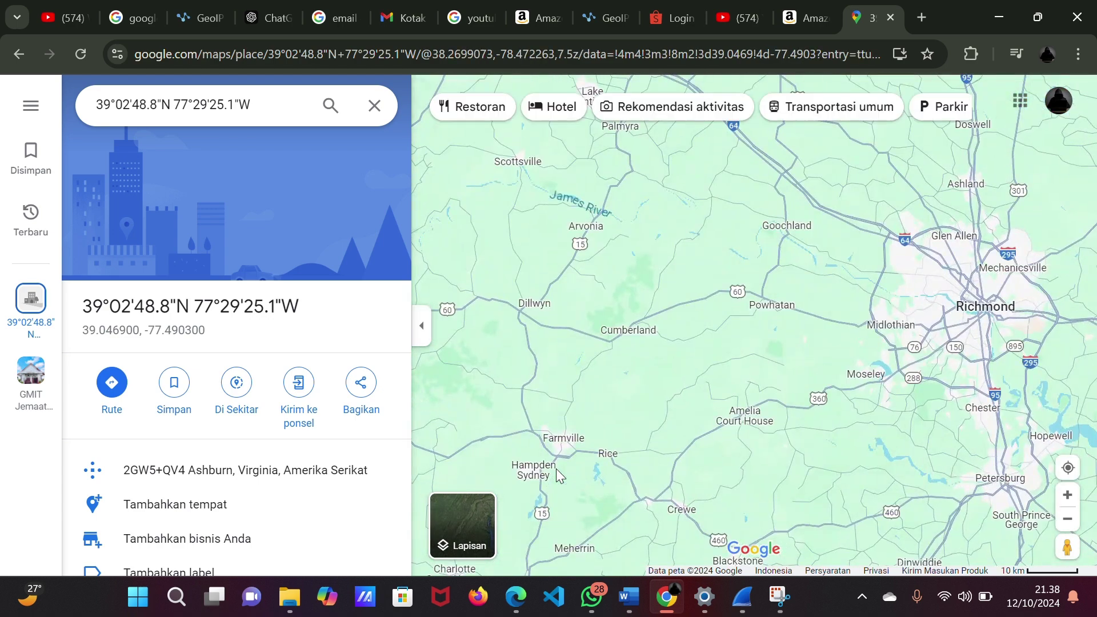
Examine the area around the pinned coordinates on the map, from the wider Virginia region in to the marker's immediate surroundings.
scroll(557, 468, "up", 3)
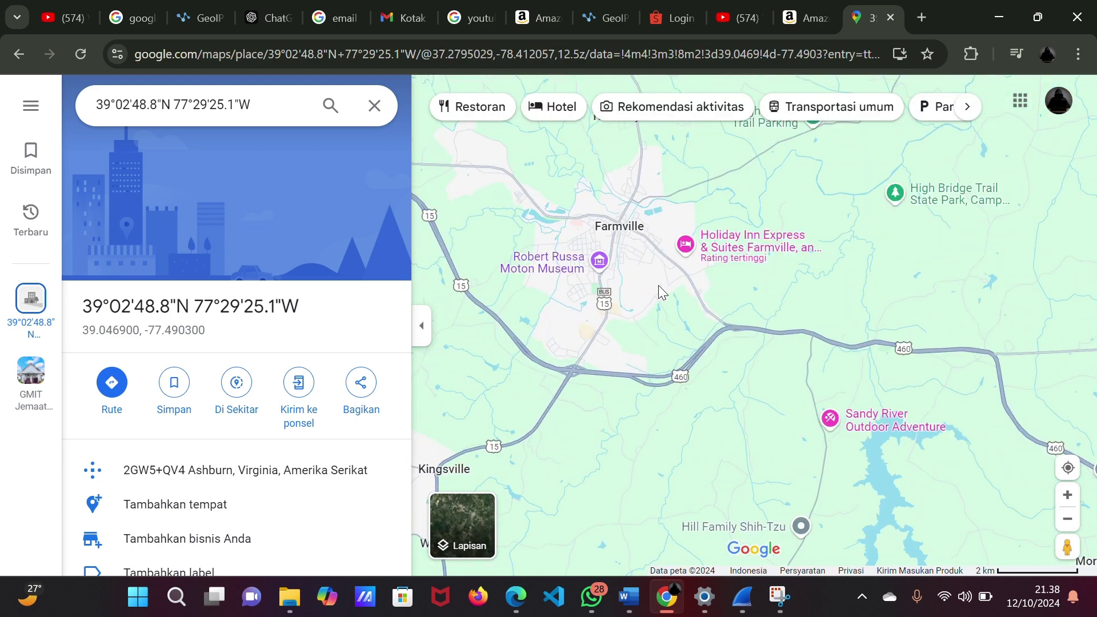
scroll(651, 306, "down", 4)
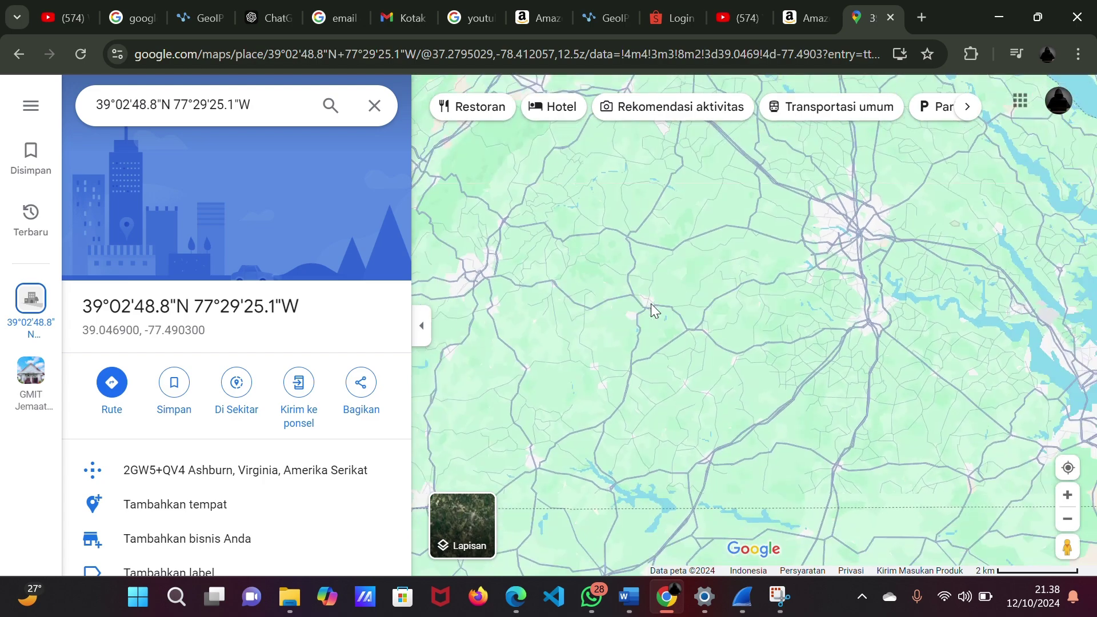
scroll(652, 309, "down", 3)
scroll(653, 309, "up", 2)
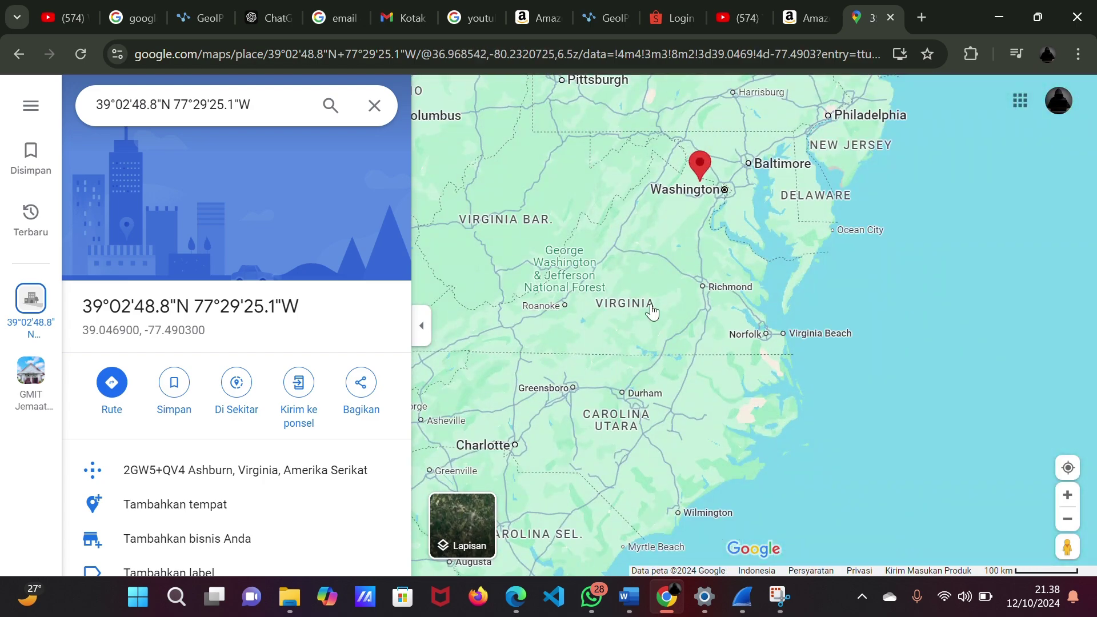
scroll(703, 172, "up", 3)
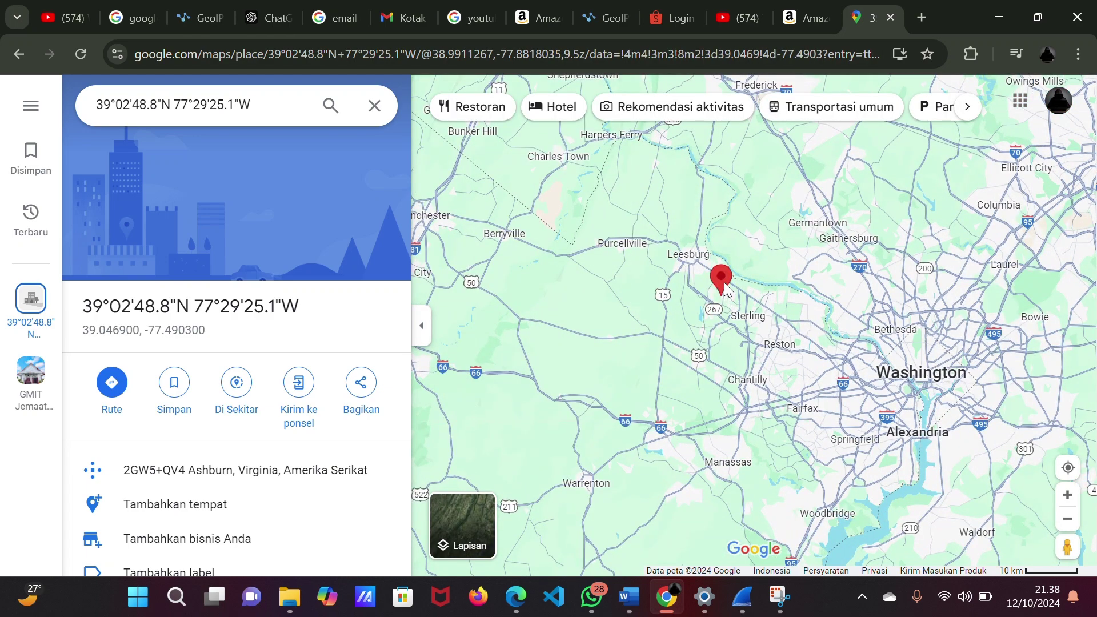
scroll(725, 284, "up", 1)
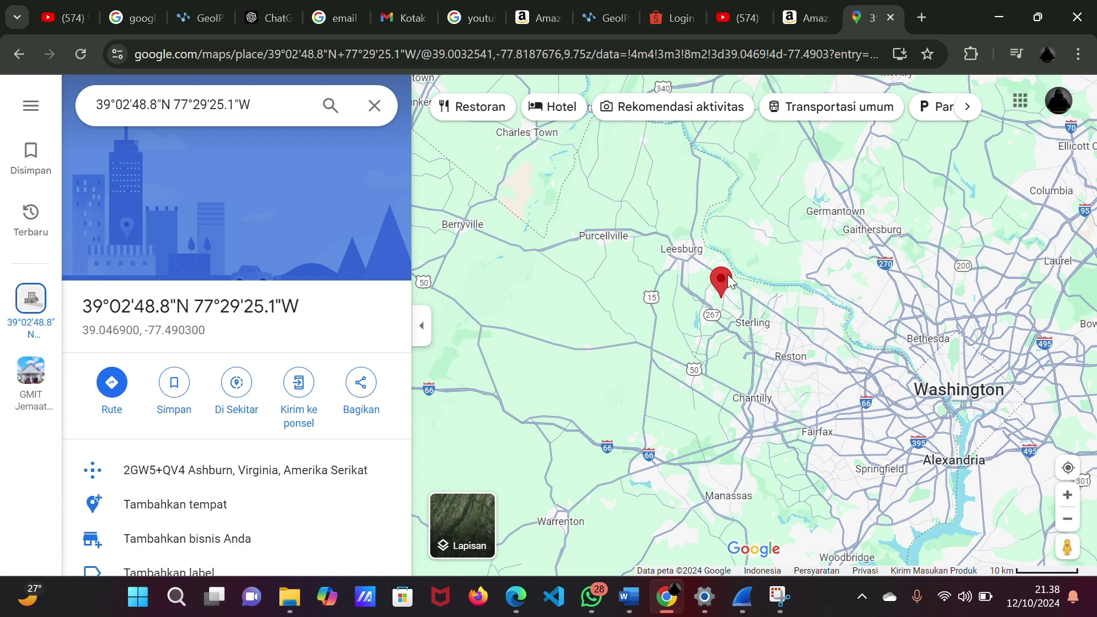
scroll(728, 274, "down", 2)
scroll(714, 283, "up", 5)
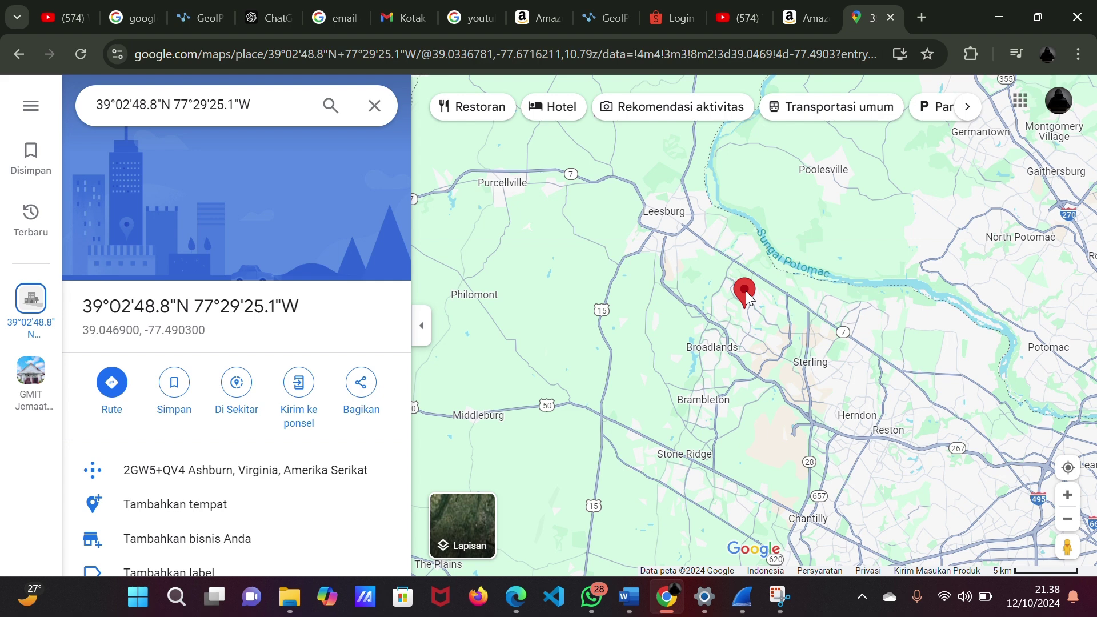
scroll(251, 292, "down", 1)
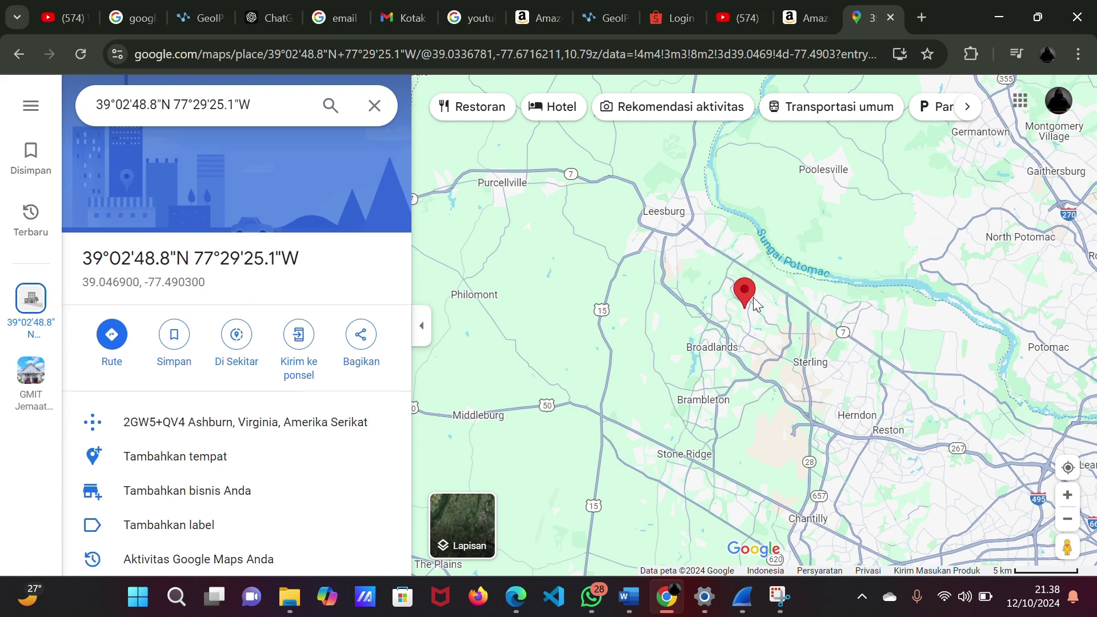
scroll(744, 298, "up", 2)
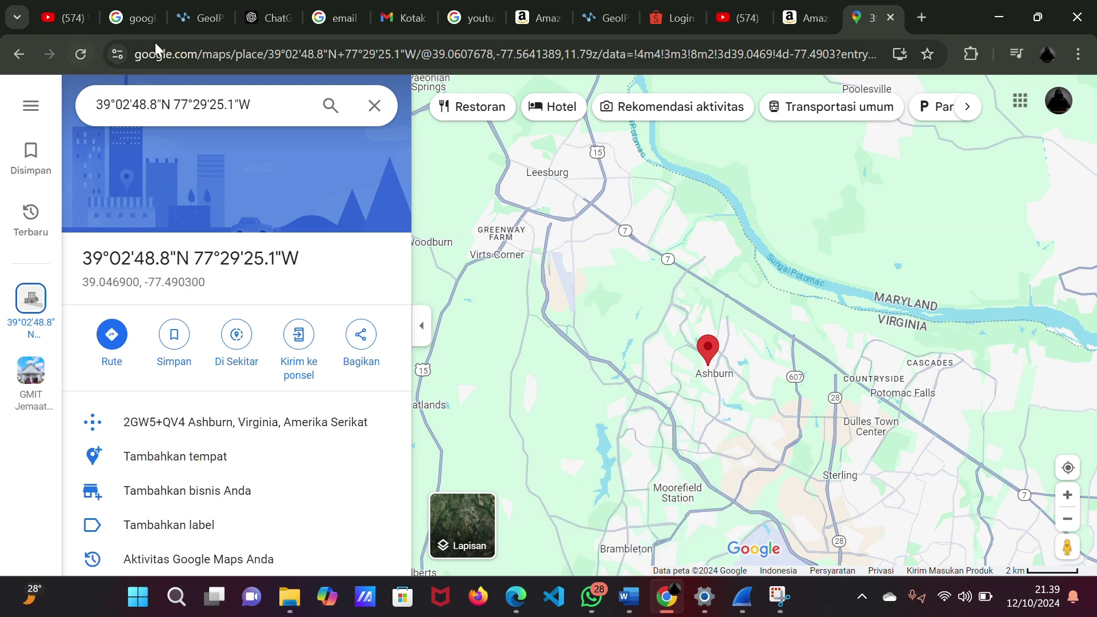
Compare the IP address entered in the MaxMind GeoIP demo with the address in Wireshark's display filter.
left_click(173, 20)
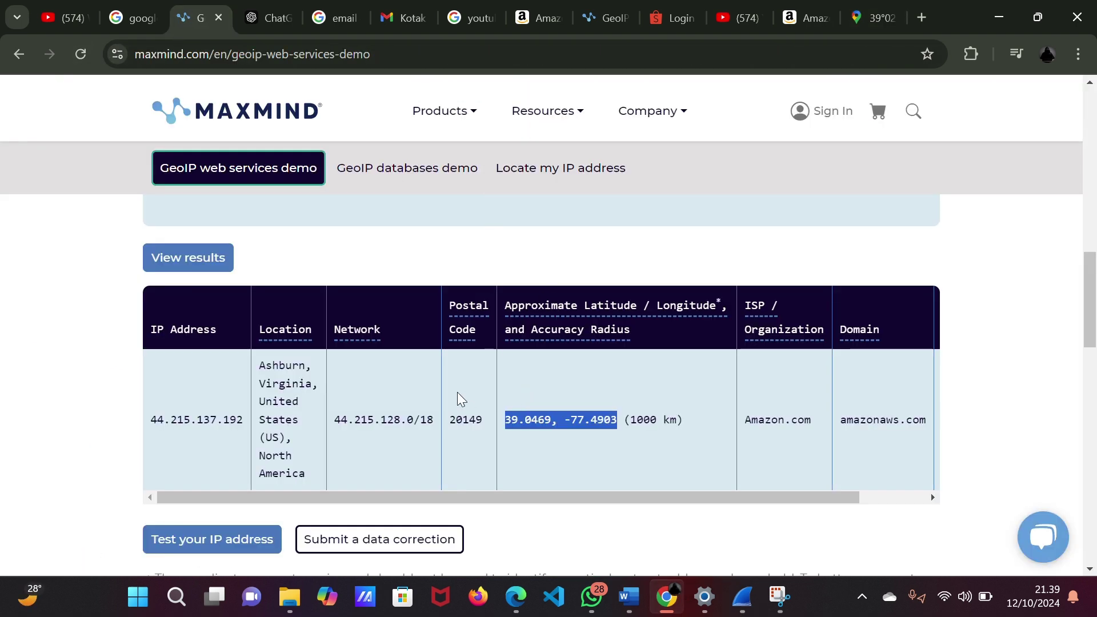
scroll(235, 373, "up", 4)
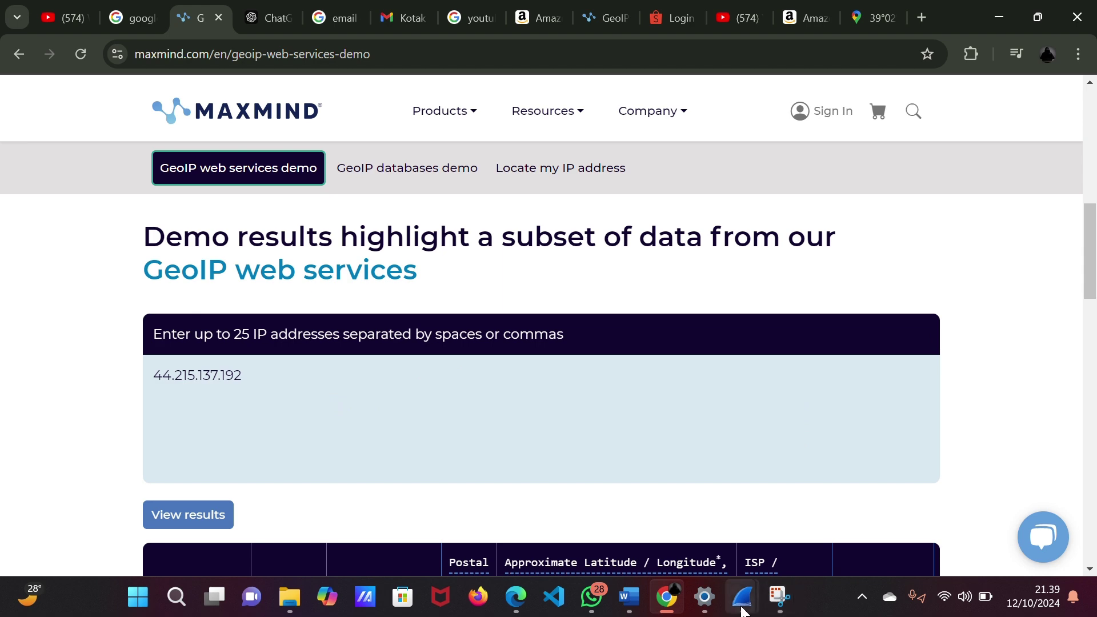
mouse_move(742, 596)
left_click(712, 541)
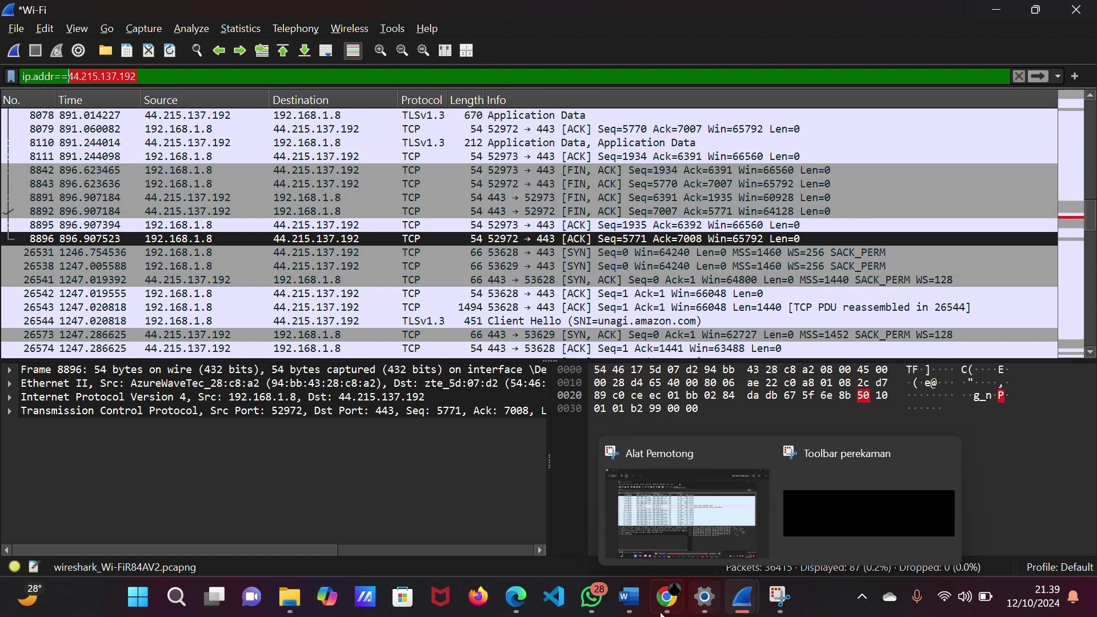
mouse_move(667, 597)
left_click(680, 523)
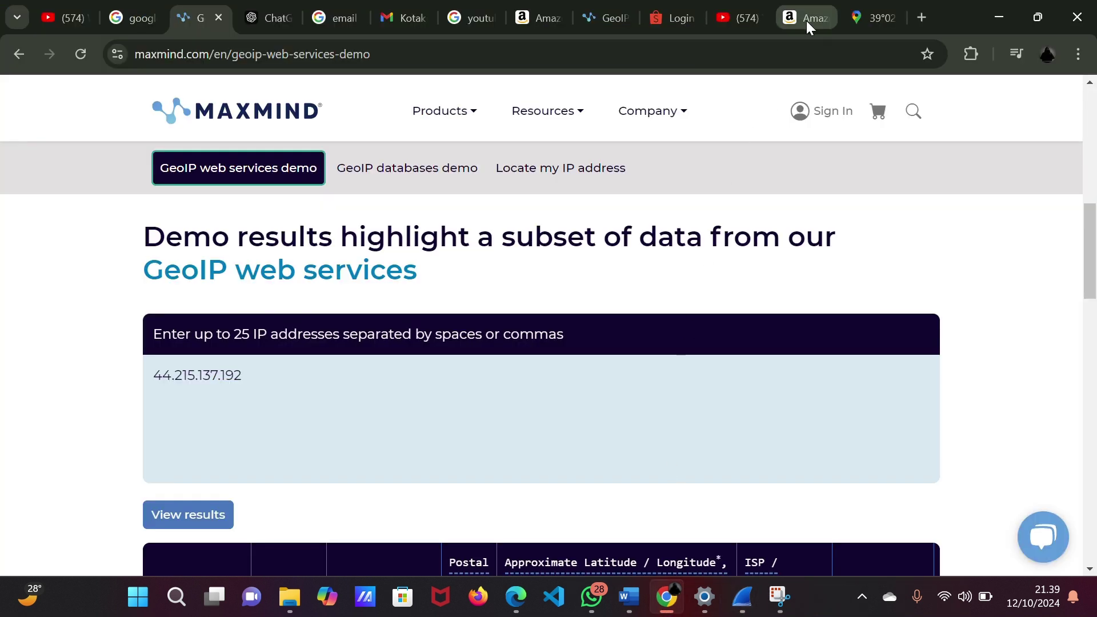
mouse_move(814, 19)
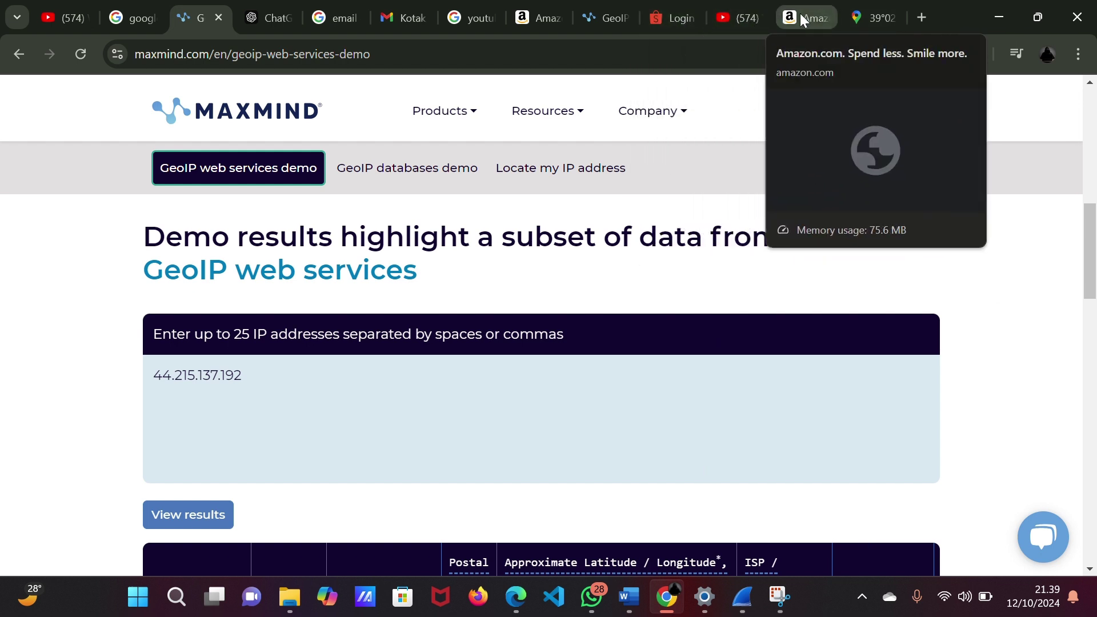
View the IPv4 endpoints of the filtered Wi-Fi capture in Wireshark's endpoint statistics, and return to the MaxMind page.
mouse_move(745, 600)
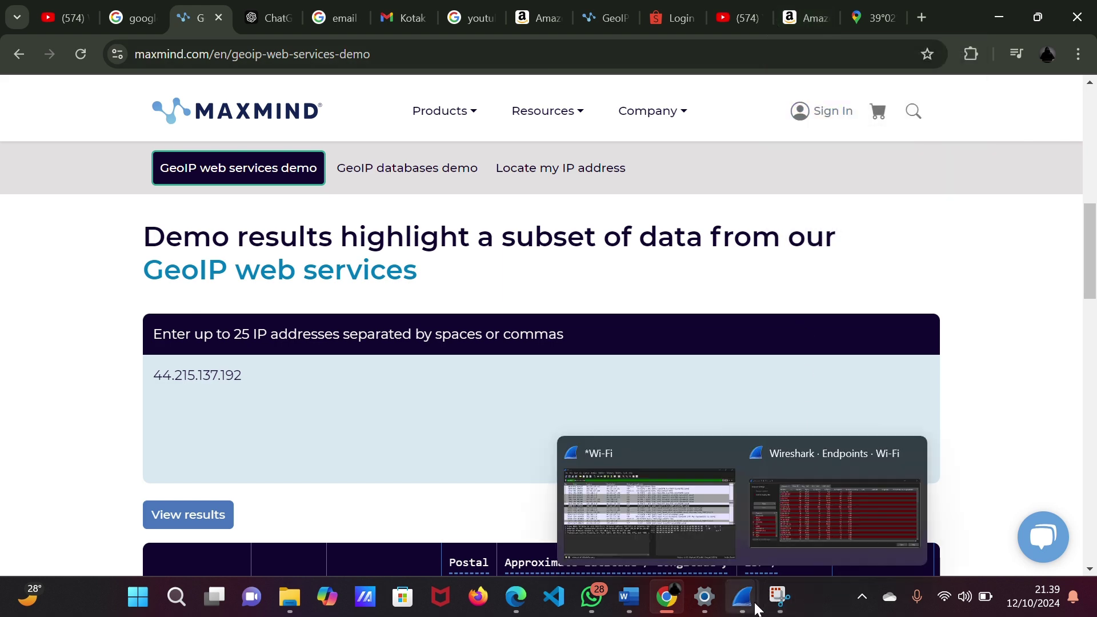
left_click(649, 473)
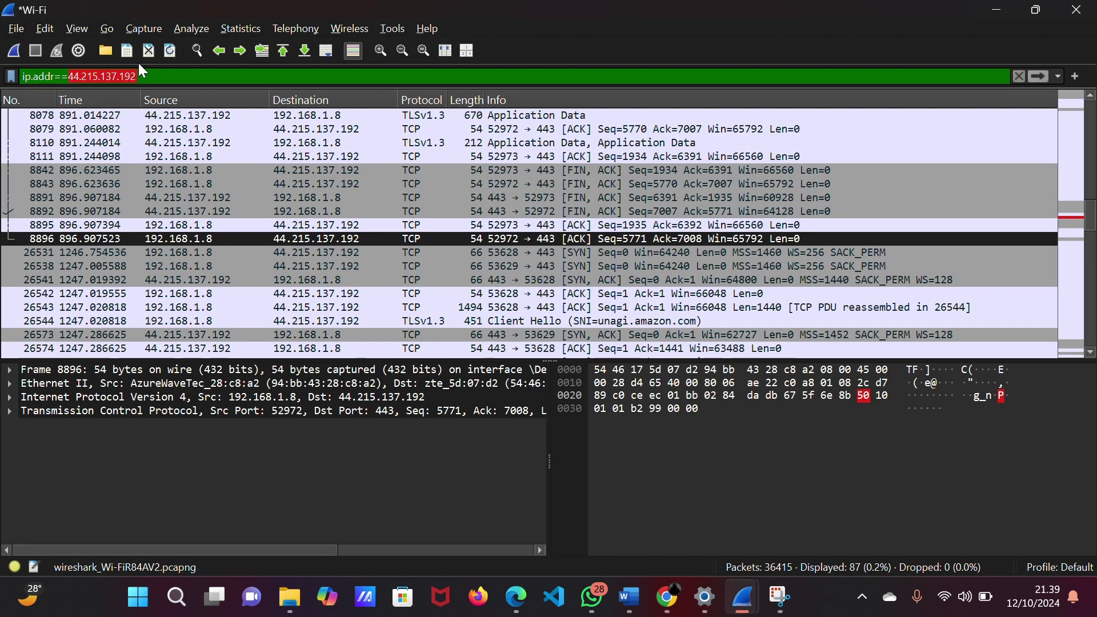
left_click(241, 28)
left_click(319, 96)
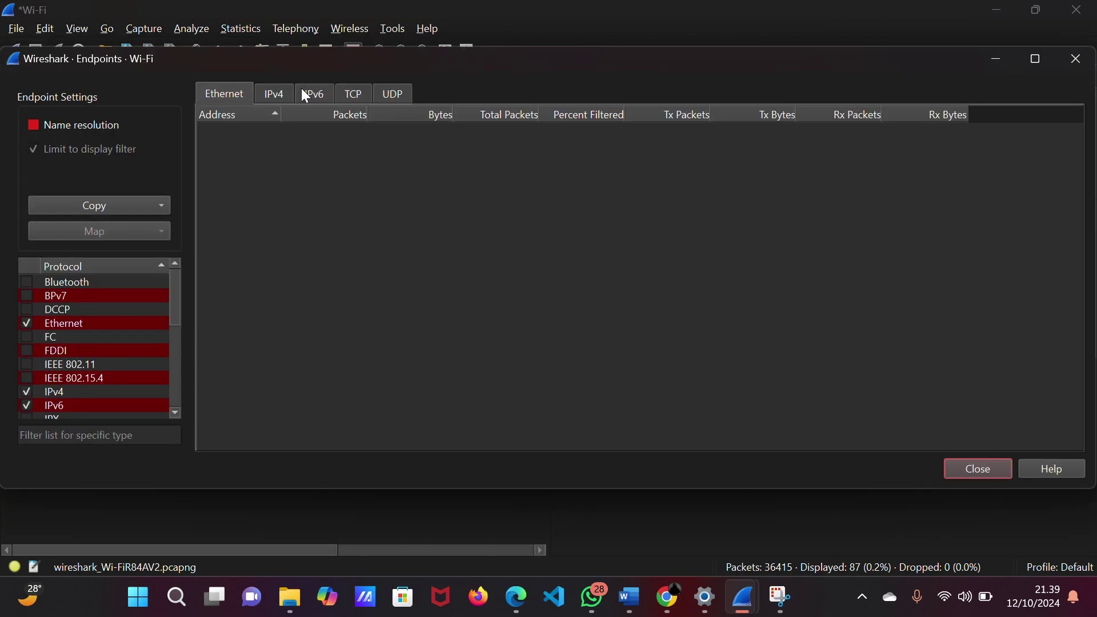
left_click(277, 91)
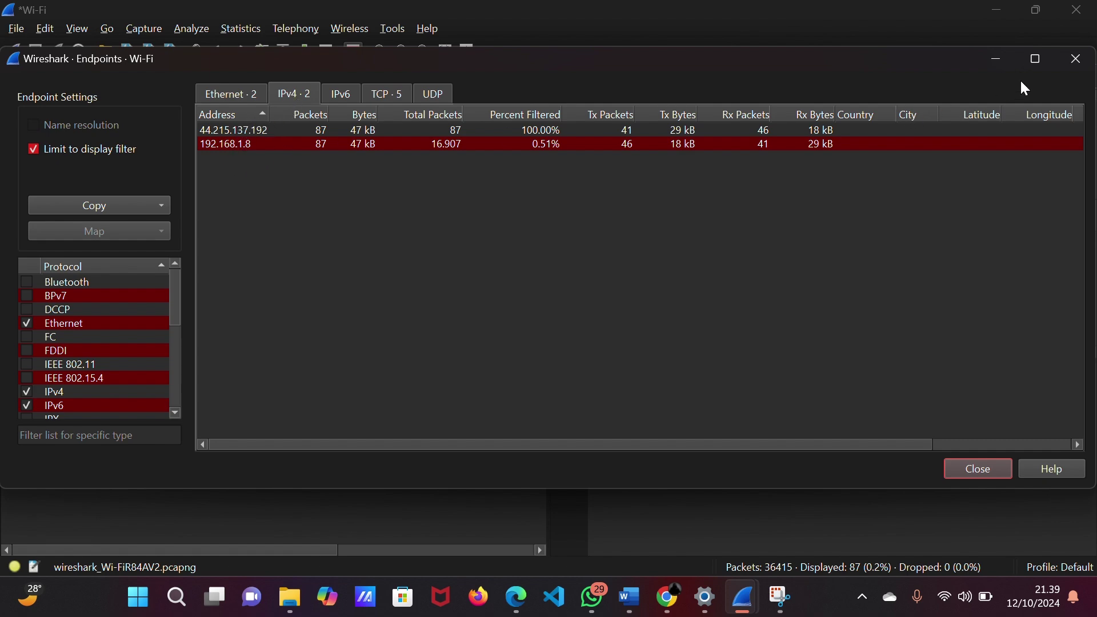
left_click(1010, 63)
left_click(999, 9)
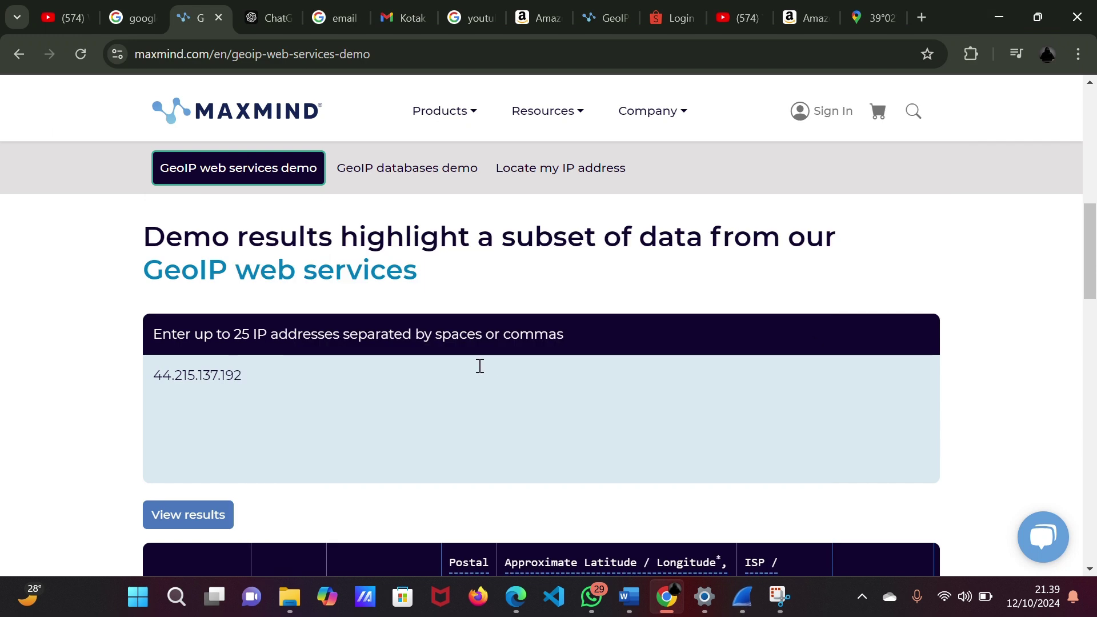
Review the MaxMind GeoIP result for 44.215.137.192, including its location, coordinates, ISP, domain and the accuracy note.
scroll(260, 379, "down", 3)
scroll(251, 403, "up", 3)
scroll(251, 403, "down", 3)
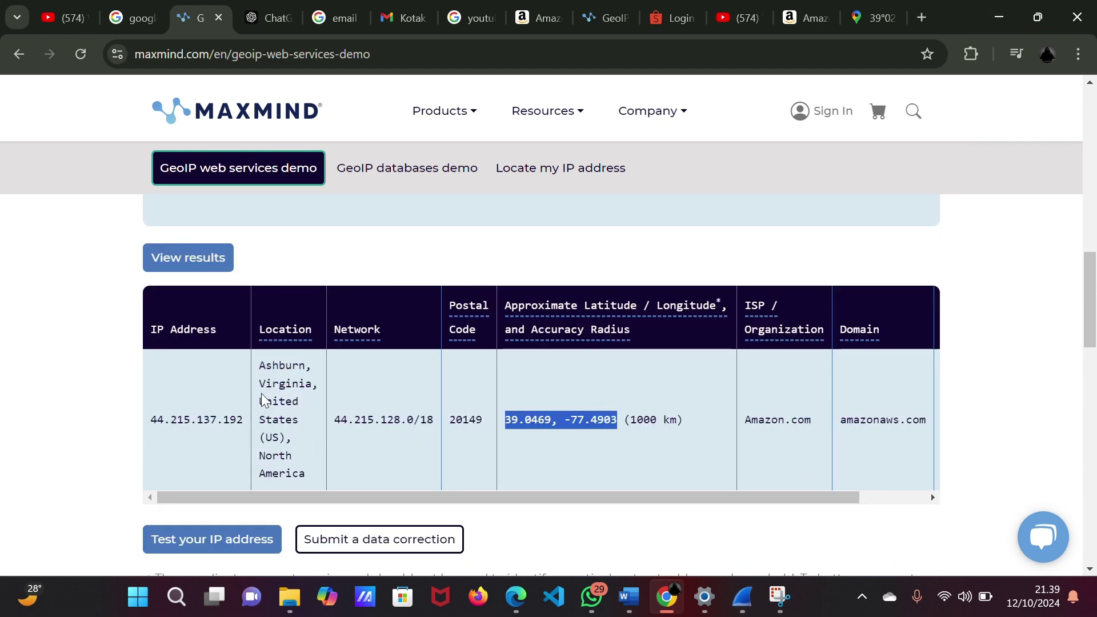
left_click(767, 366)
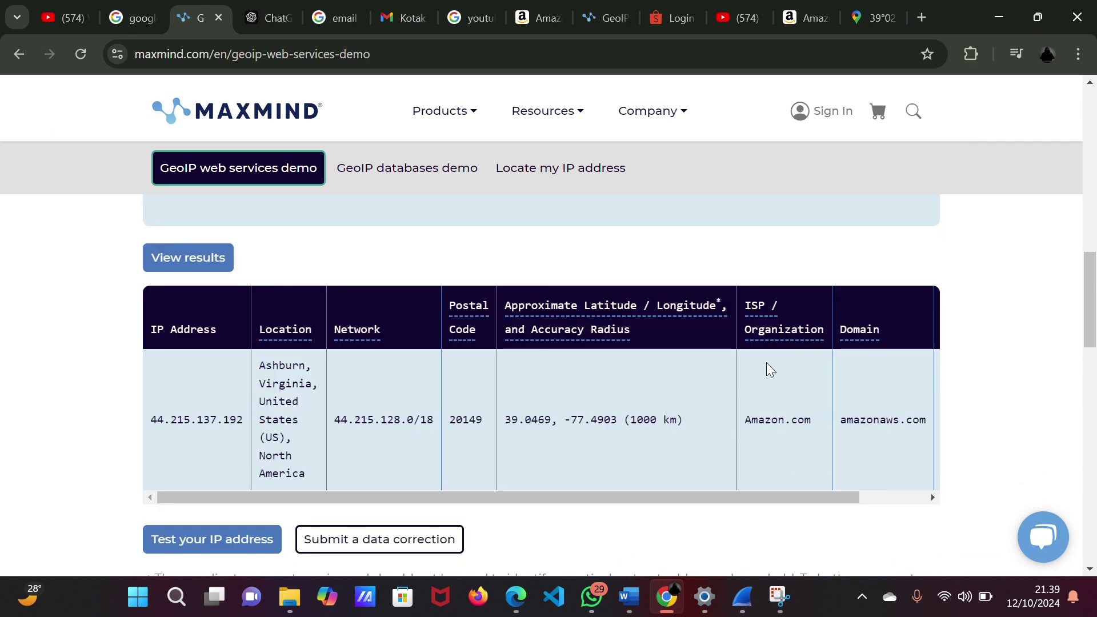
scroll(515, 383, "down", 1)
scroll(832, 392, "down", 3)
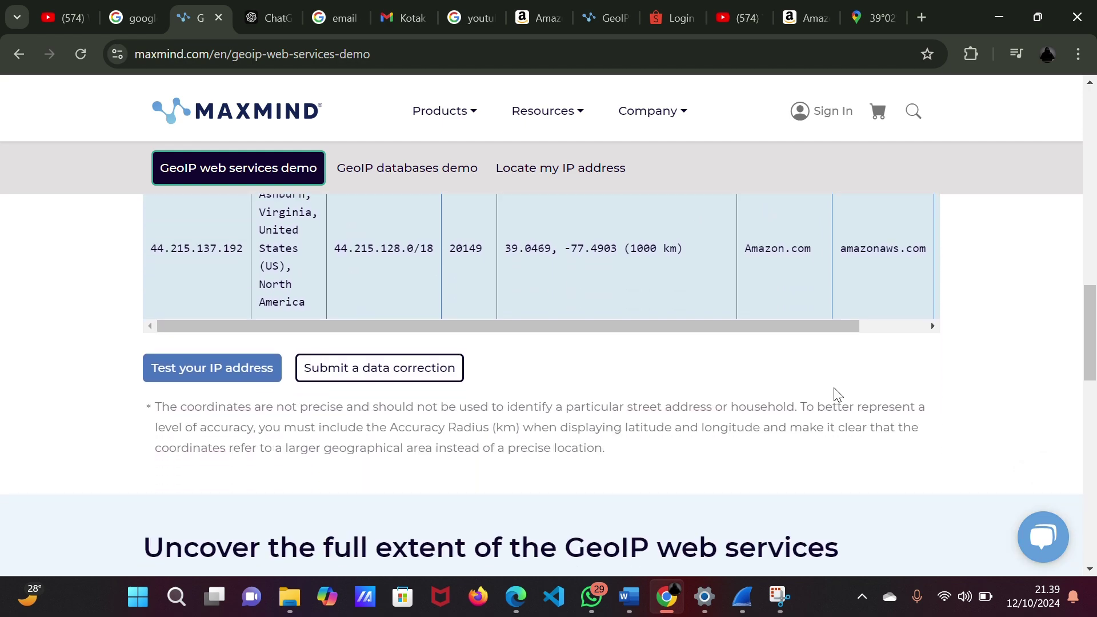
scroll(882, 383, "up", 4)
scroll(881, 383, "up", 10)
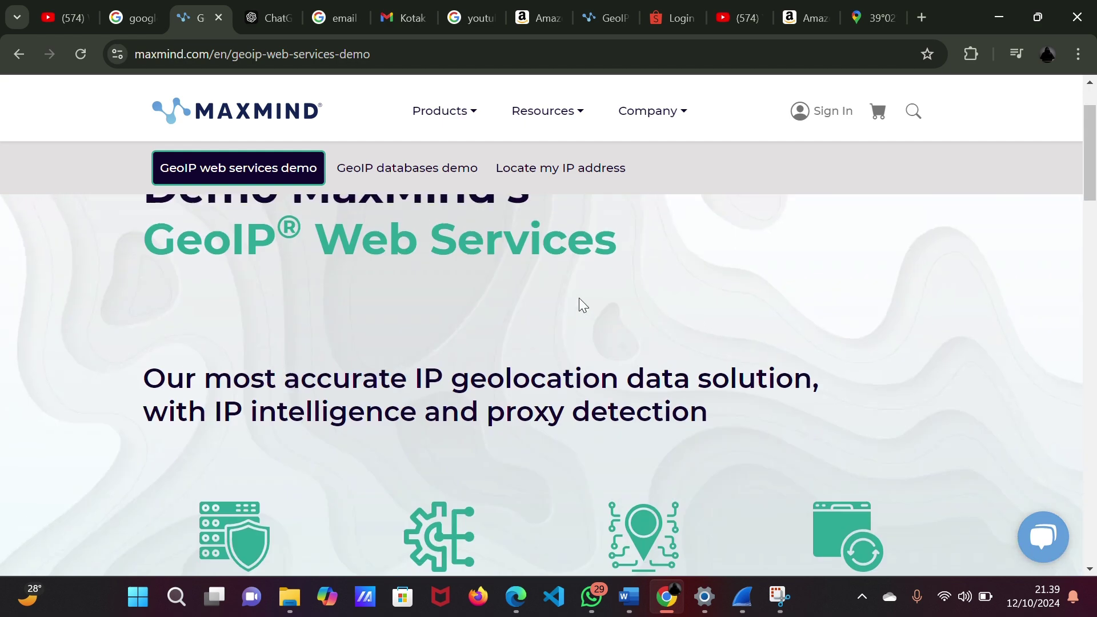